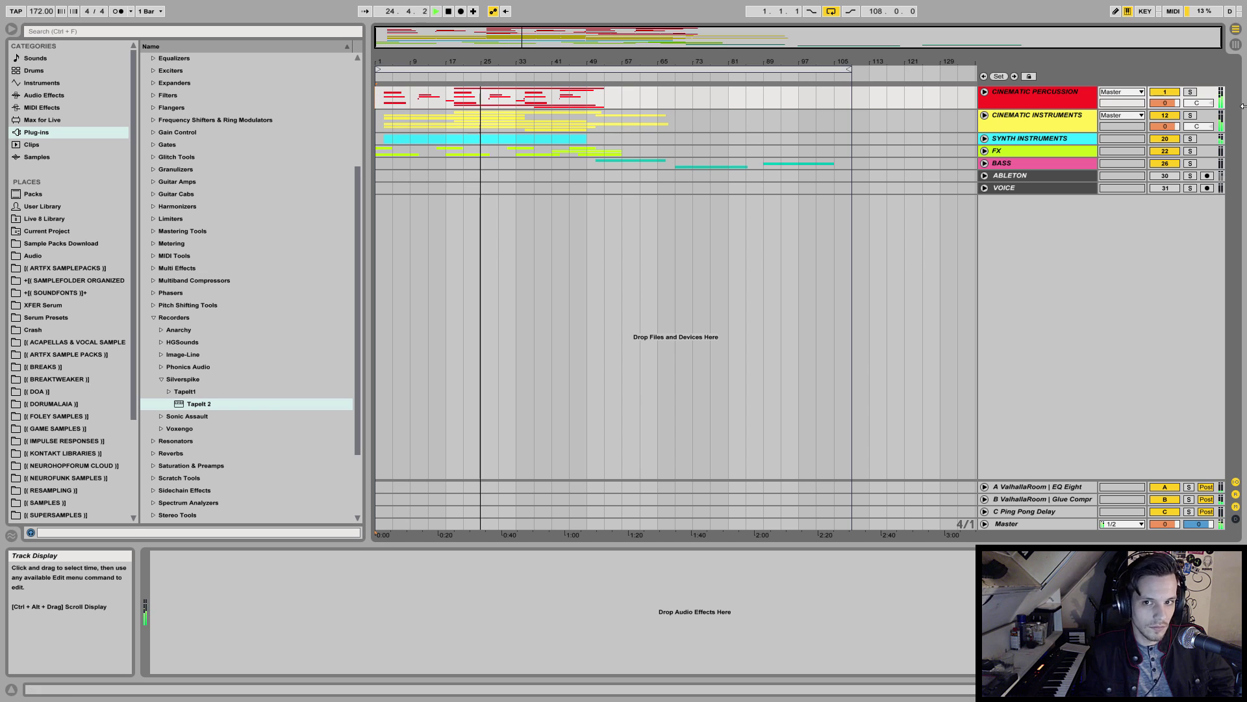
- Look over the tracks inside the CINEMATIC PERCUSSION and CINEMATIC INSTRUMENTS groups during playback, leaving both groups folded
left_click(985, 93)
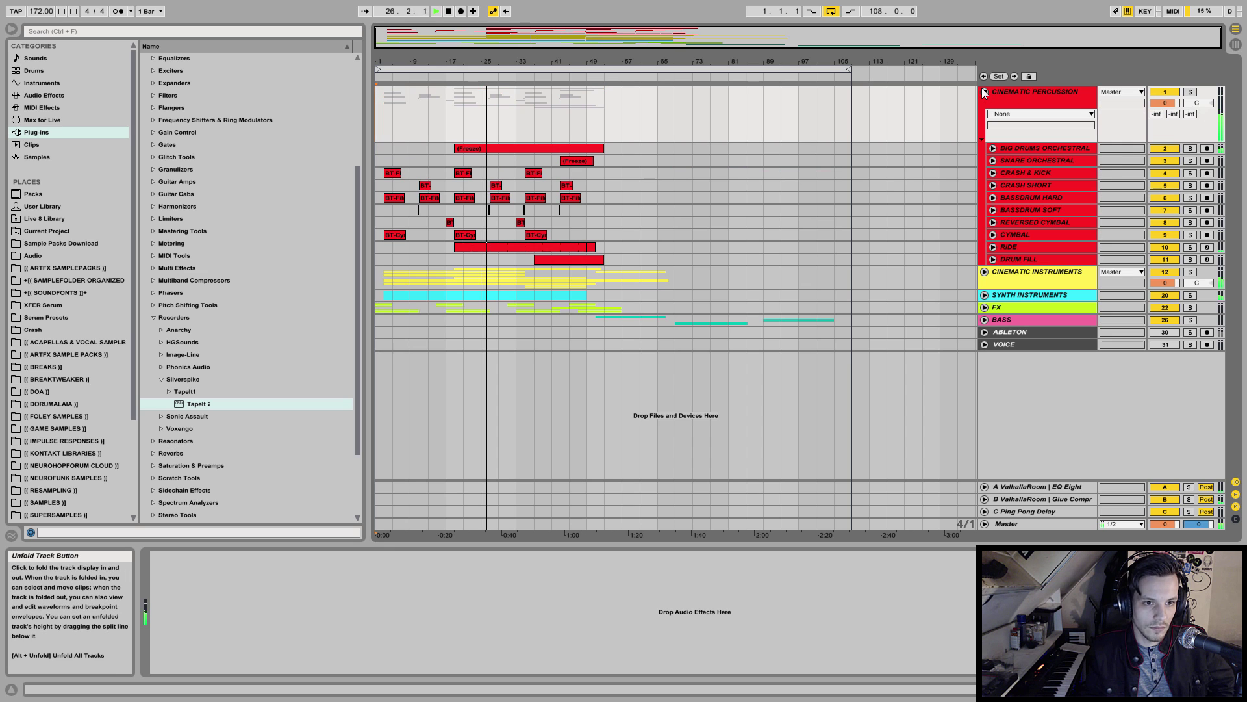
left_click(985, 94)
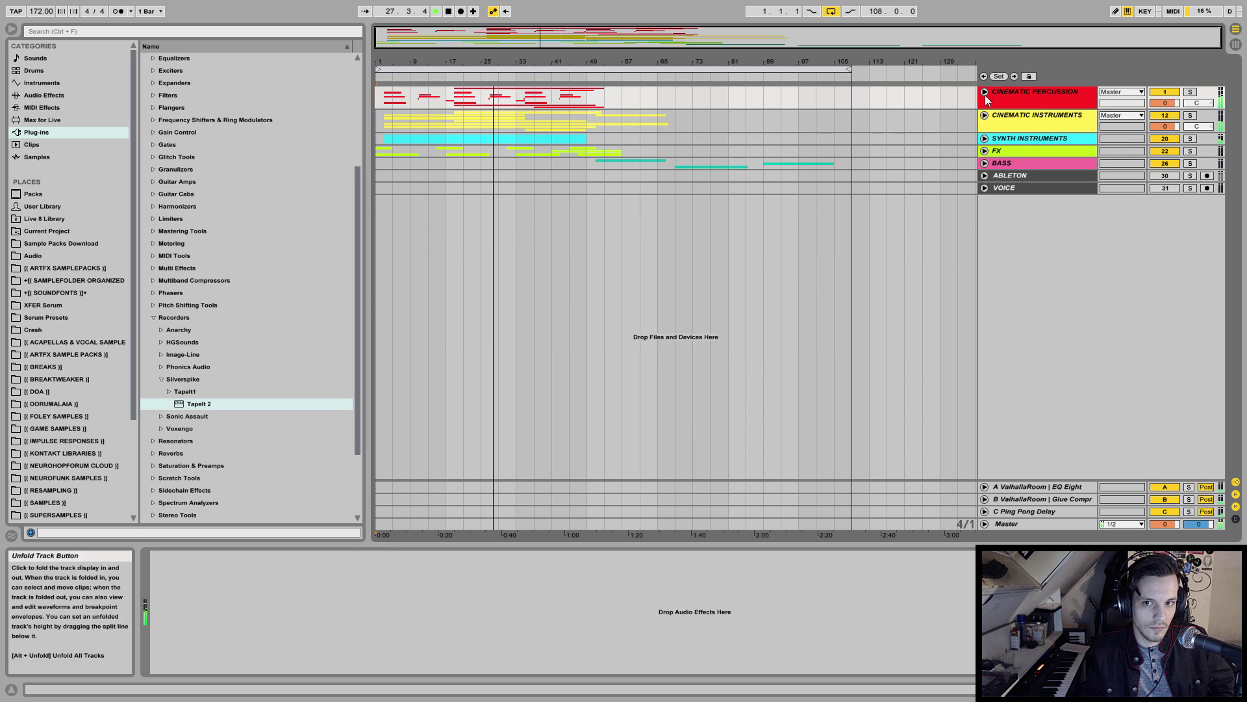
left_click_drag(459, 62, 474, 74)
left_click(985, 115)
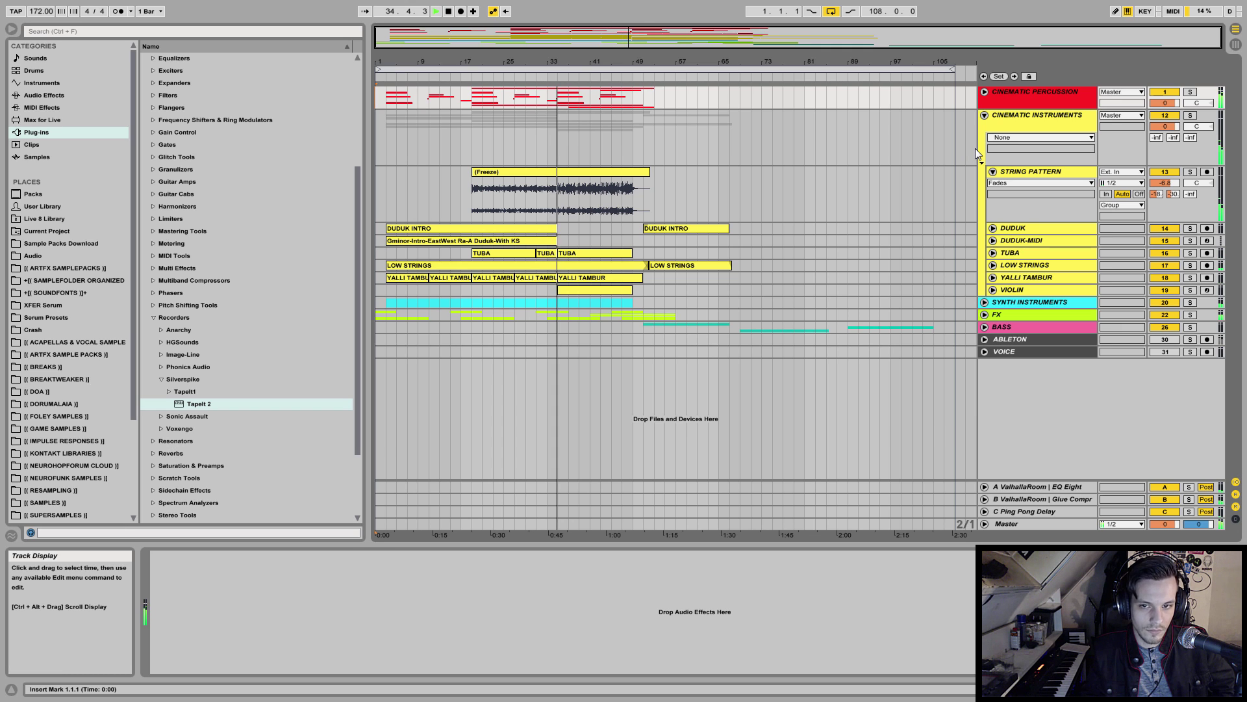
left_click(985, 116)
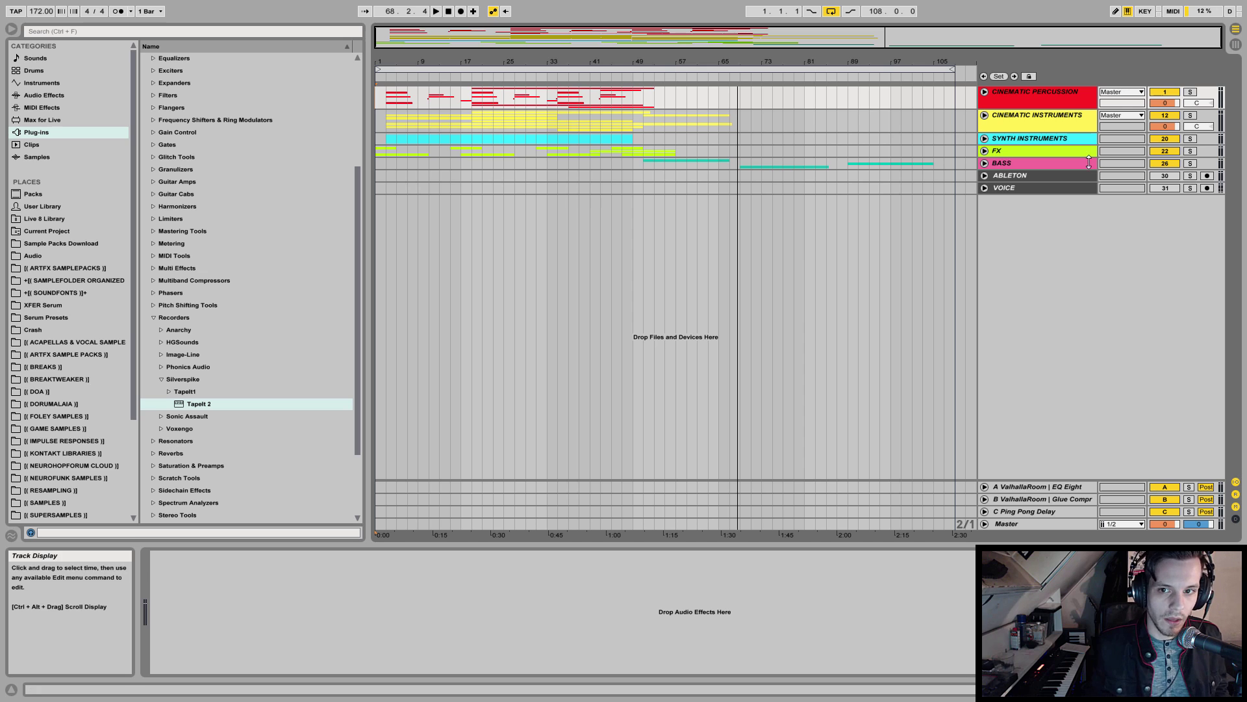
- Unfold the BASS group, deactivate the 29 Audio track, and fold the group's three tracks
left_click(984, 163)
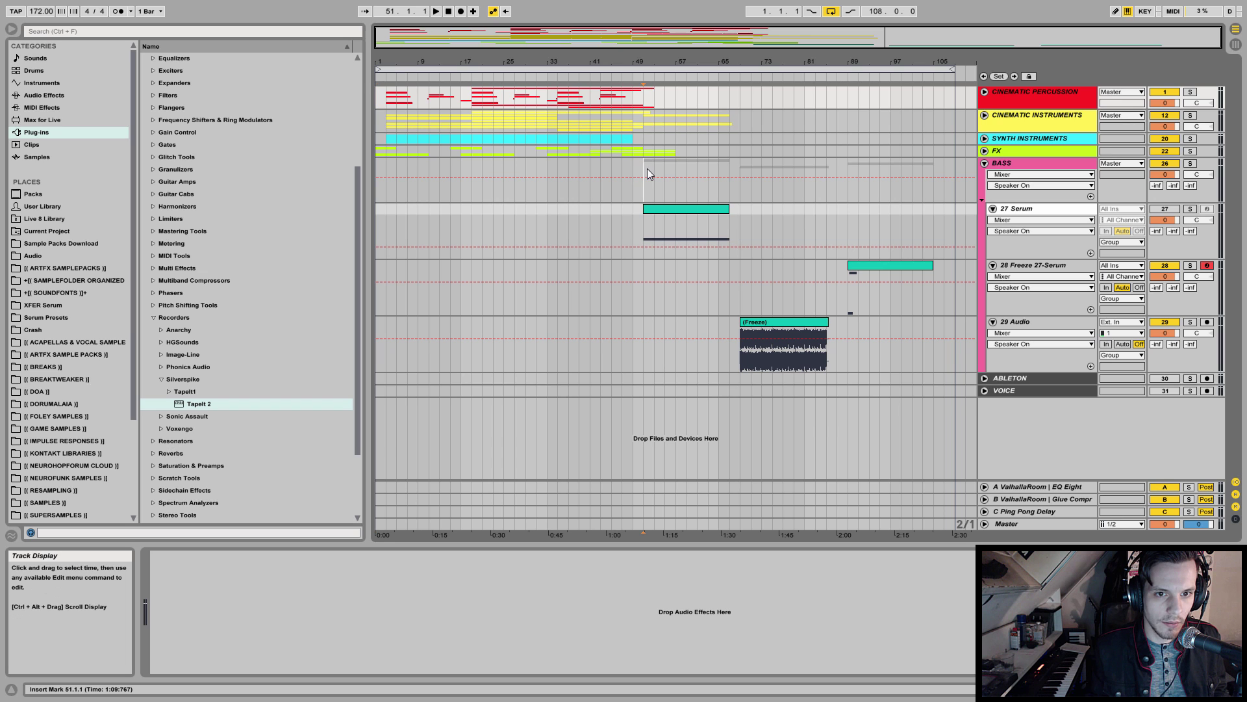
left_click_drag(647, 169, 728, 169)
left_click(728, 169)
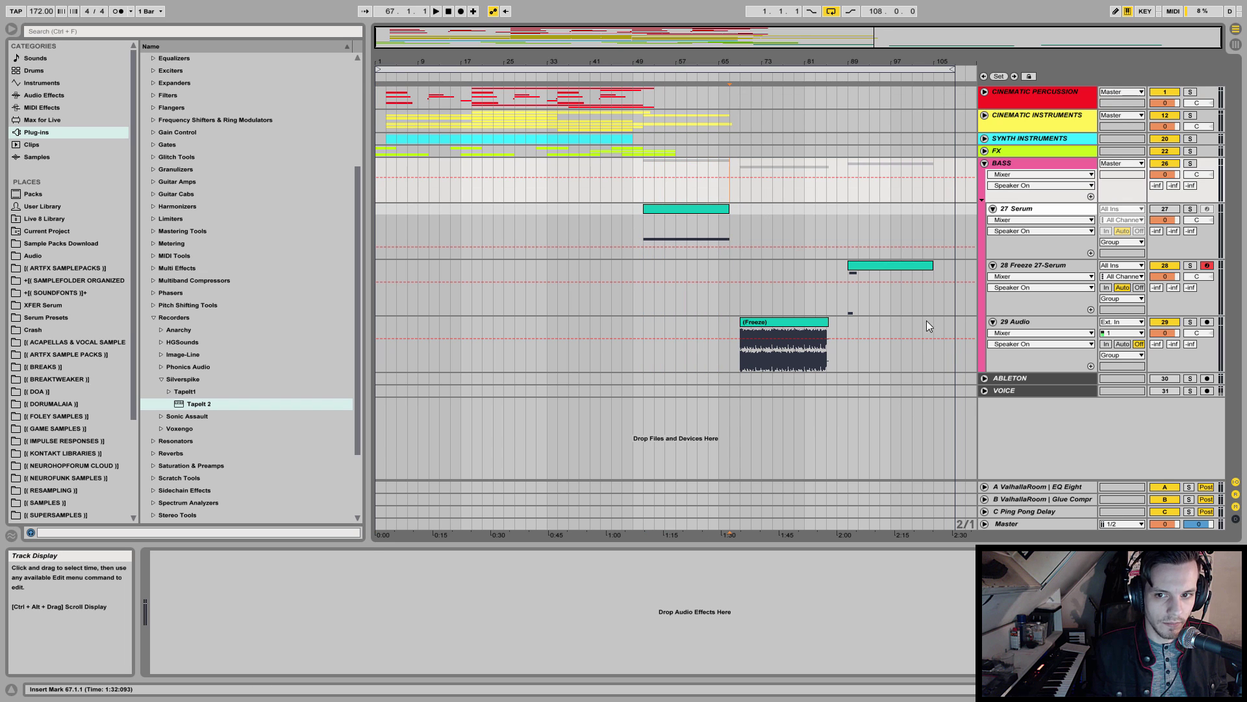
left_click(1152, 322)
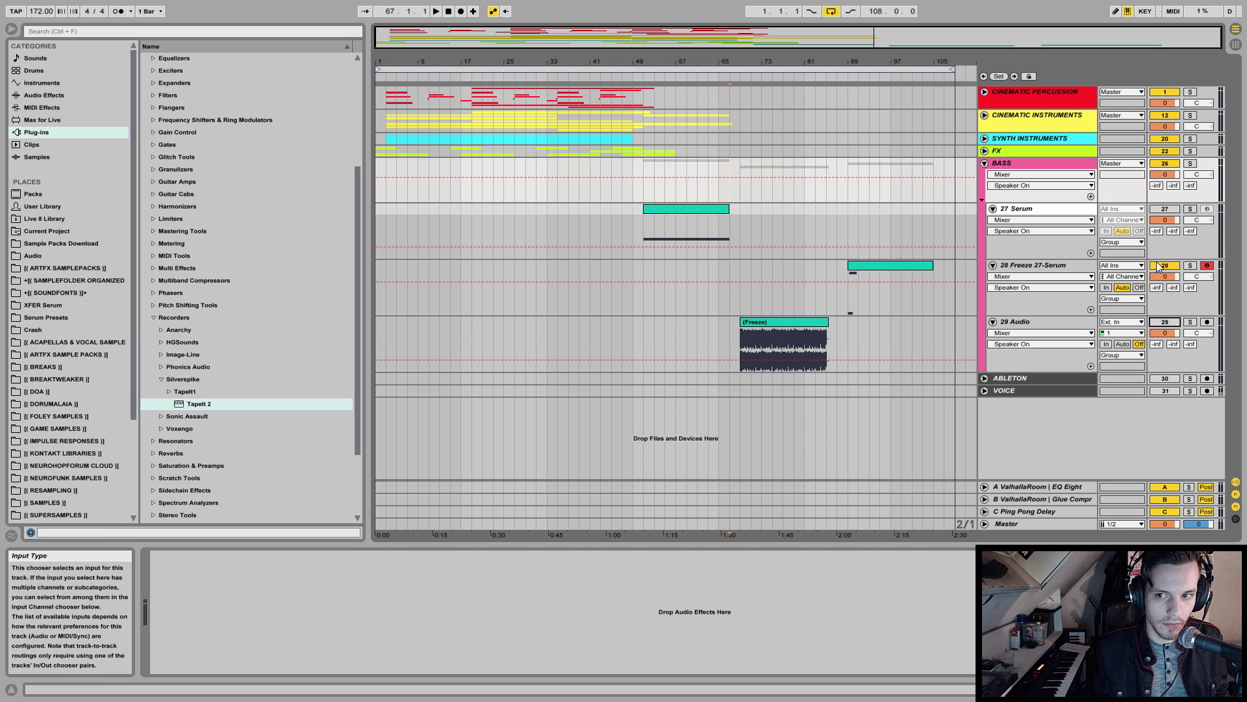
left_click(993, 208)
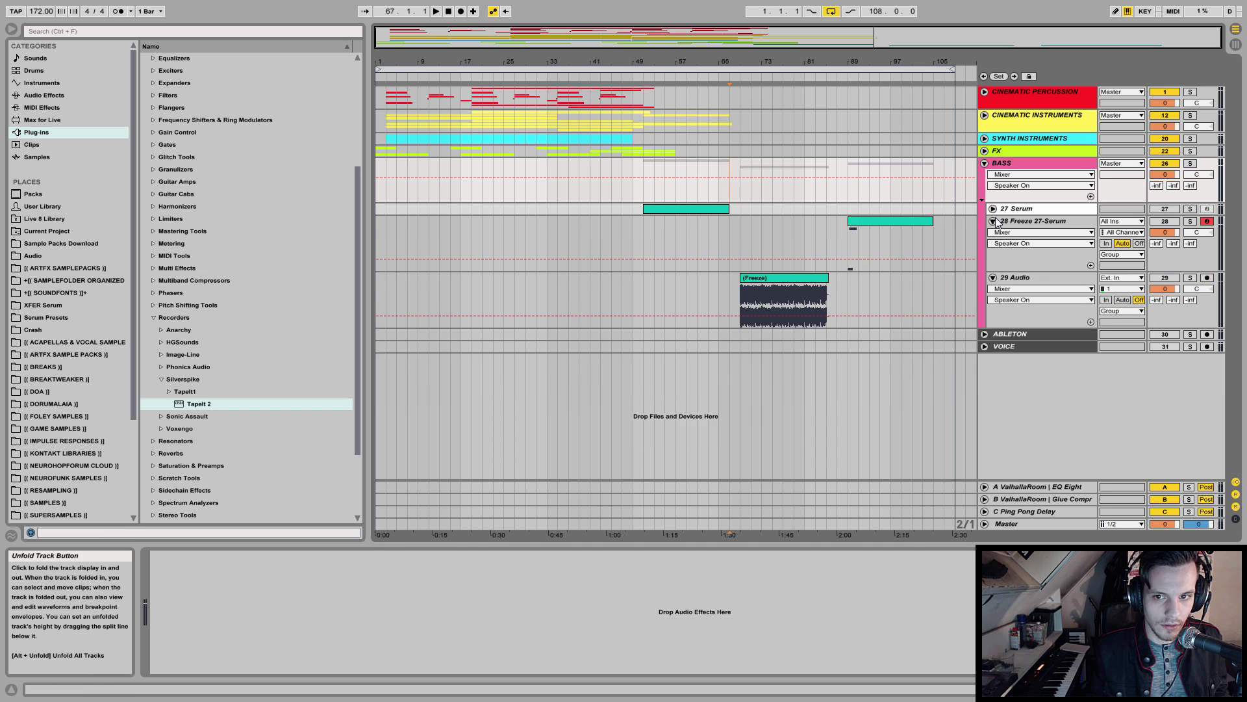
left_click(993, 221)
left_click(993, 233)
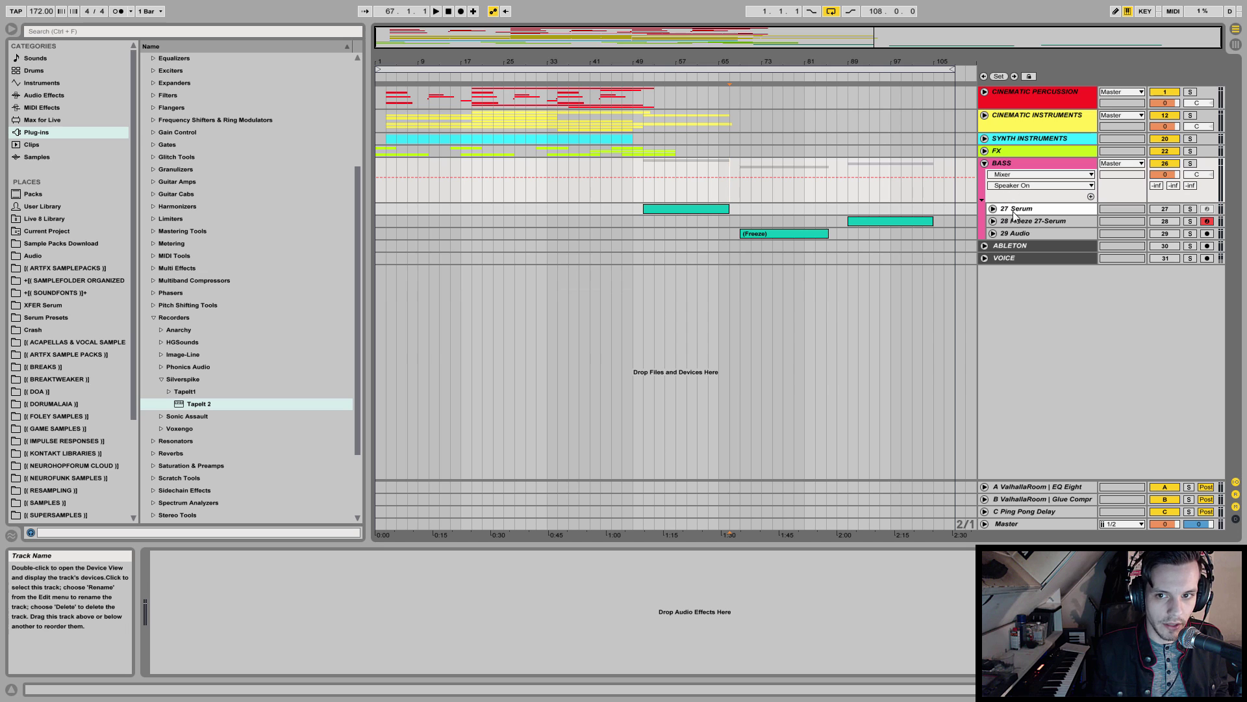
- Insert a MIDI track below 27 Serum and load the frozen bass audio clip into it as a Simpler
right_click(1016, 211)
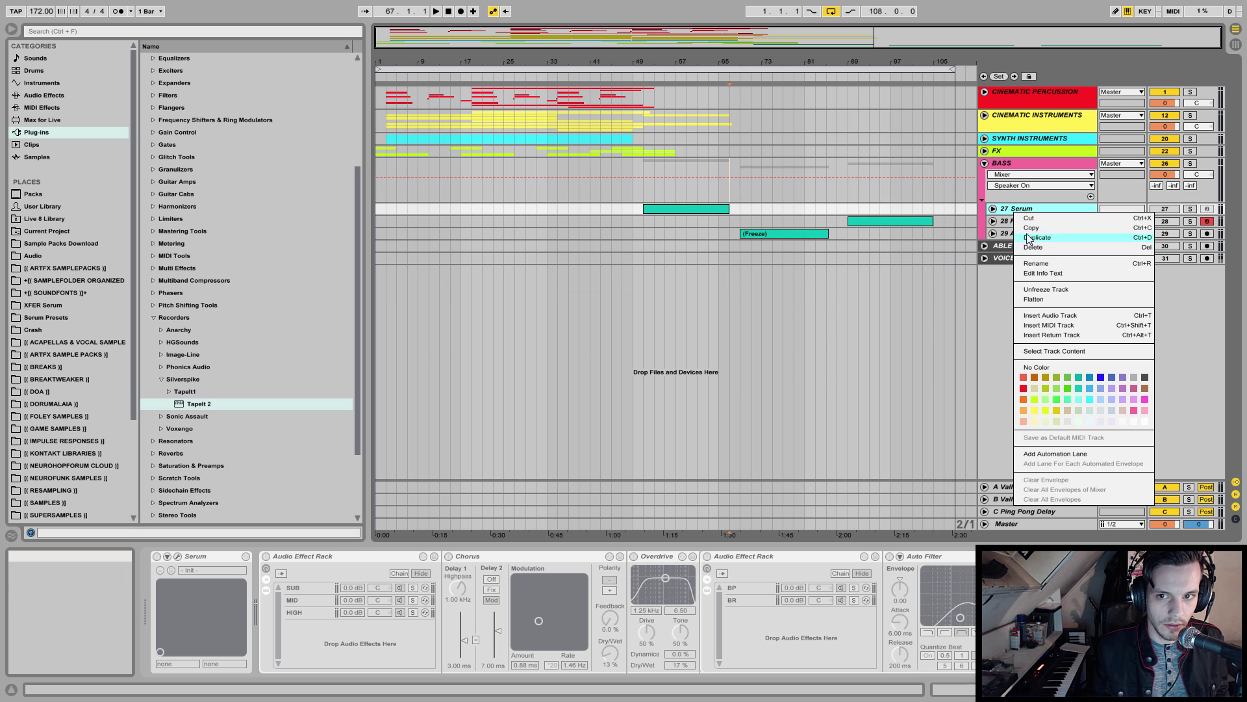
left_click(1048, 325)
left_click(778, 291)
left_click_drag(779, 291, 542, 620)
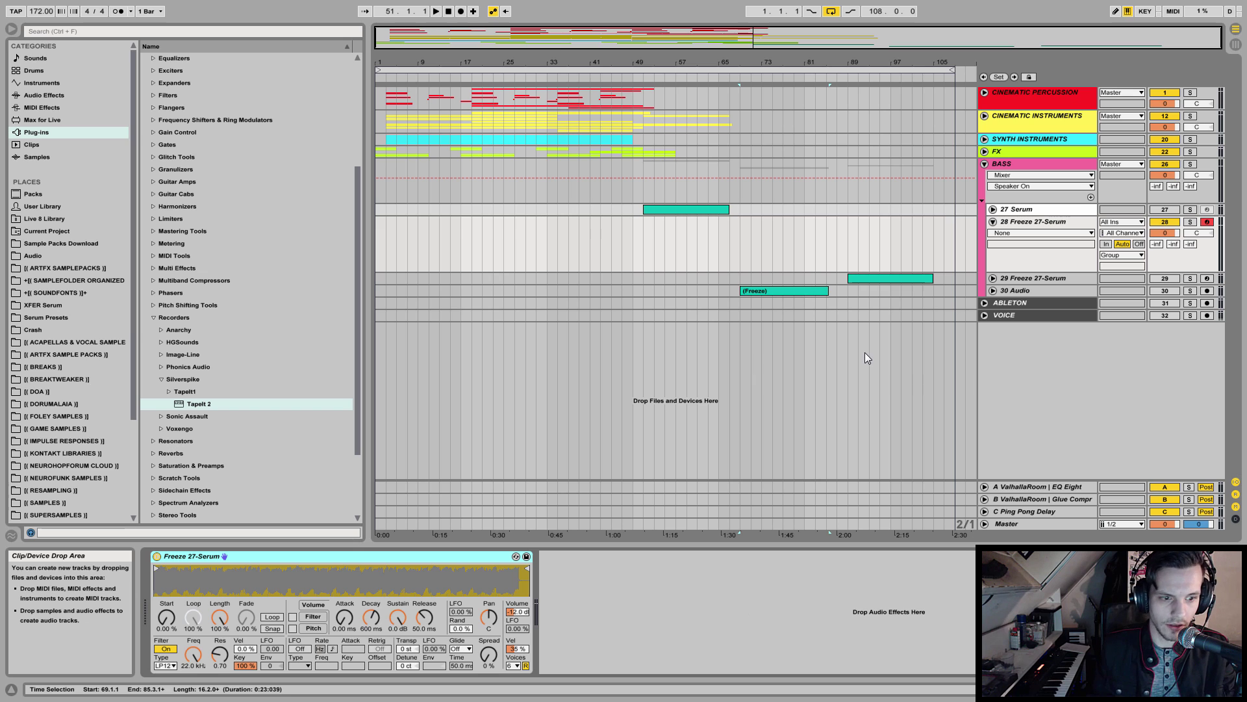
- Convert the Simpler on track 28 to Sampler, with root key G2 and Snap on
left_click(1019, 278)
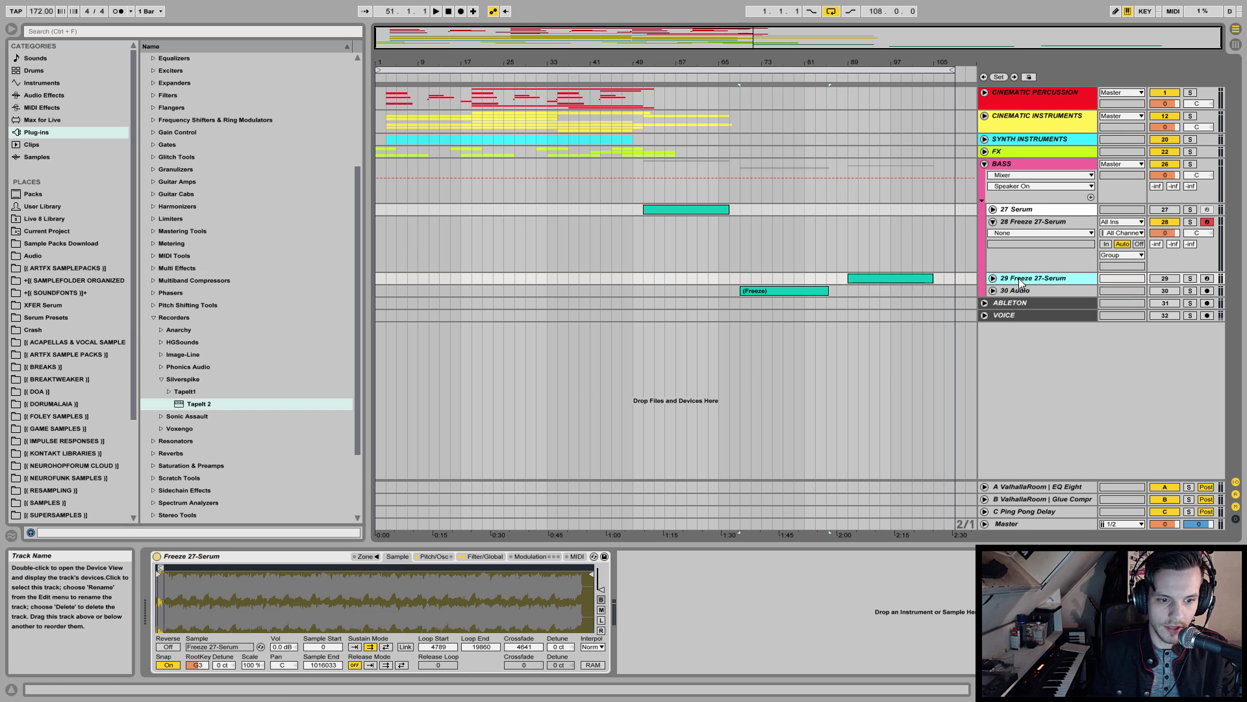
left_click(1012, 290)
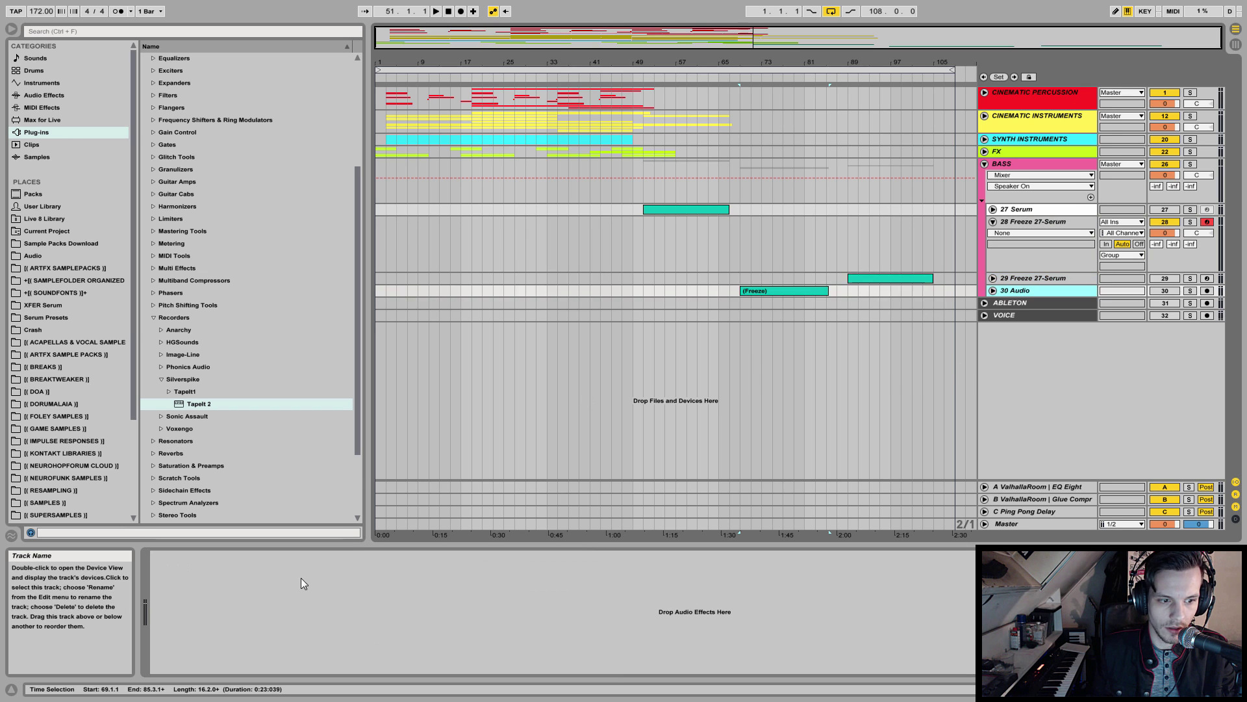
left_click(1020, 222)
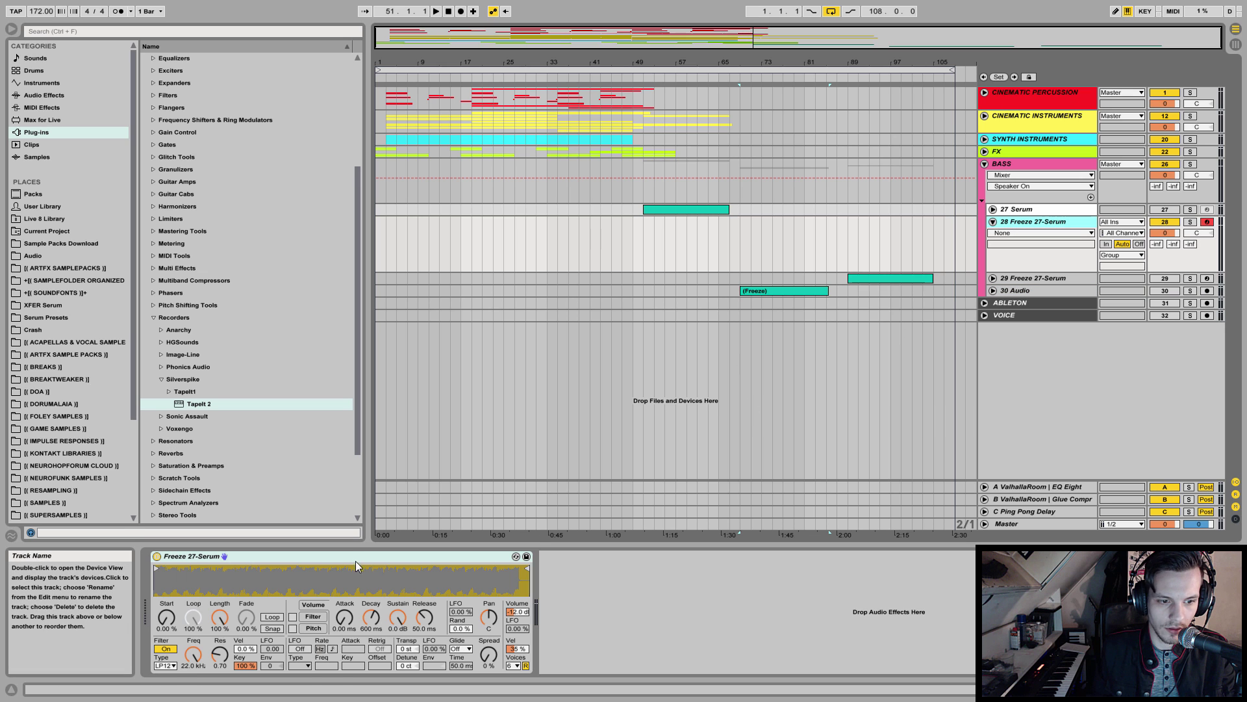
right_click(339, 559)
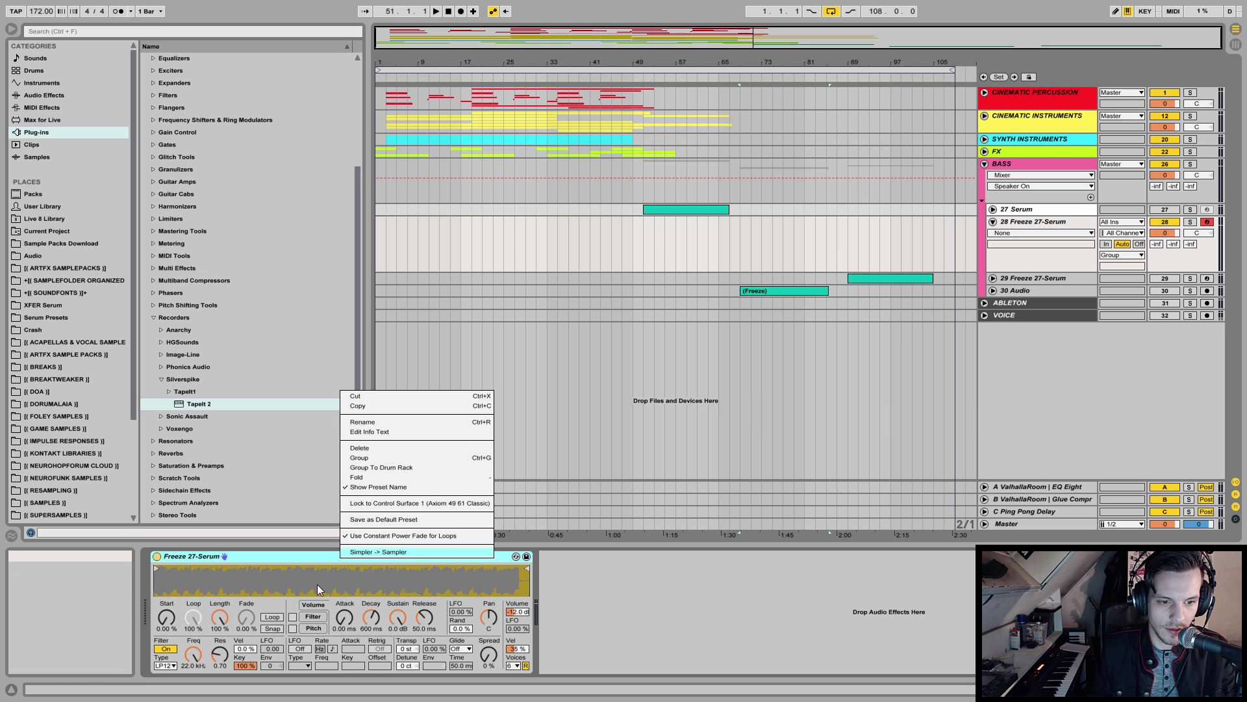
left_click(367, 553)
left_click_drag(198, 665, 198, 673)
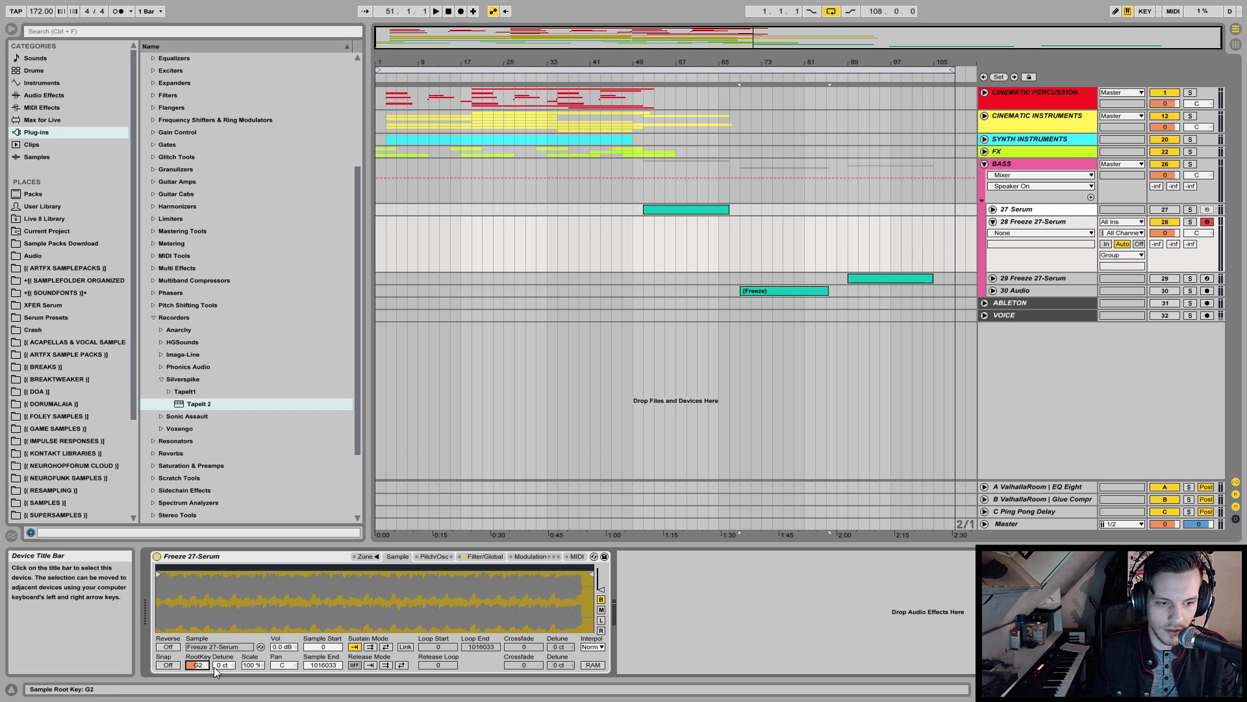
left_click(165, 664)
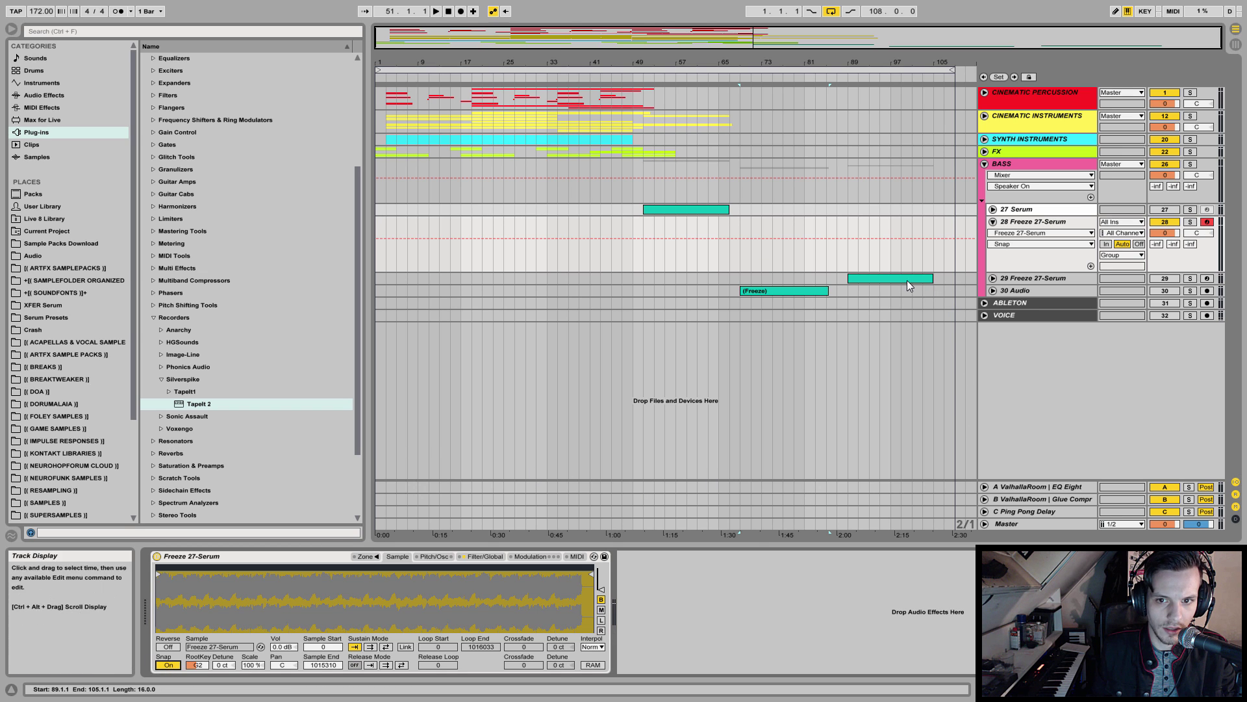
- Copy the MIDI clip from track 29 onto track 28 at bar 51 and open its notes
left_click_drag(906, 280, 699, 242)
double_click(663, 228)
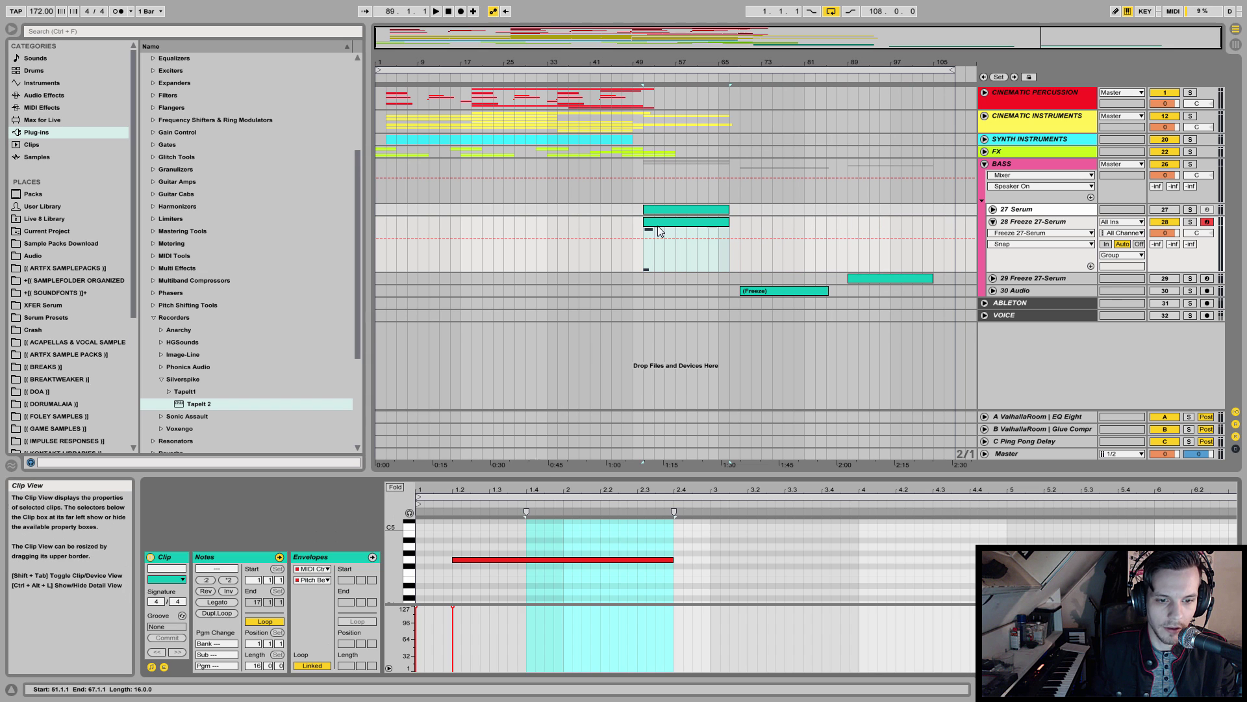
- Delete the G4 note from the copied clip and shorten the G3 note to one beat
scroll(487, 526, "down", 3)
left_click(481, 521)
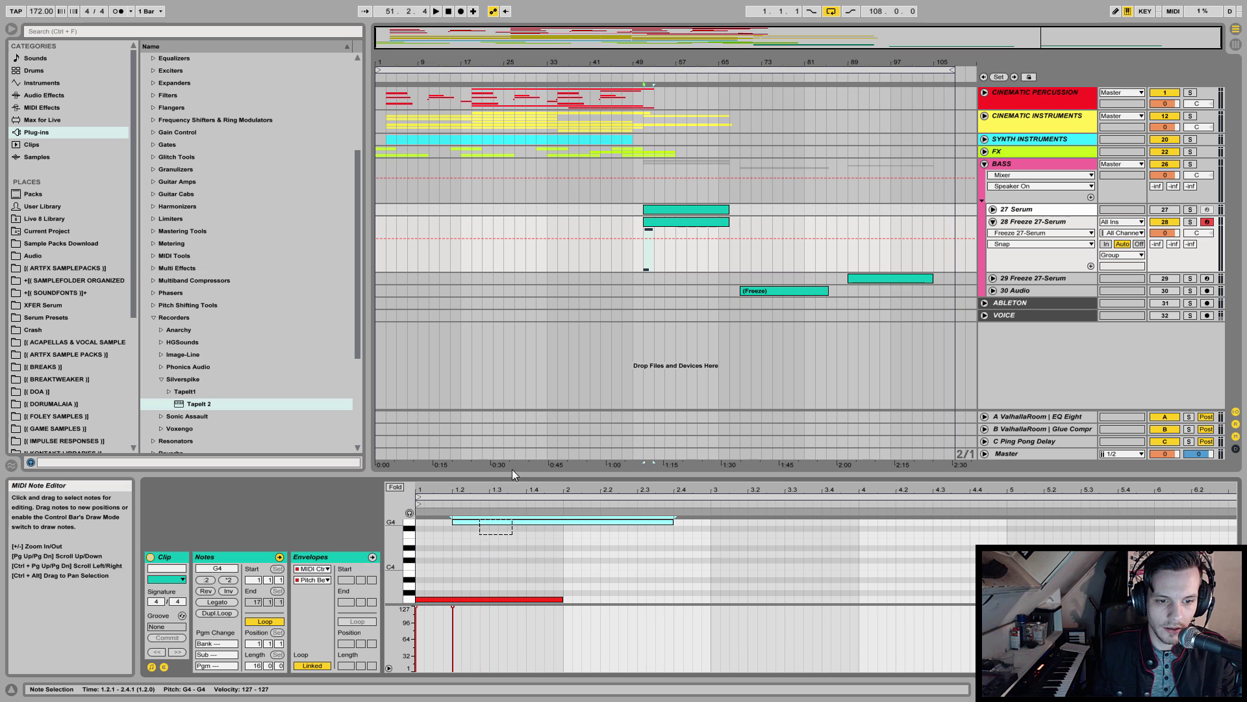
key("Delete")
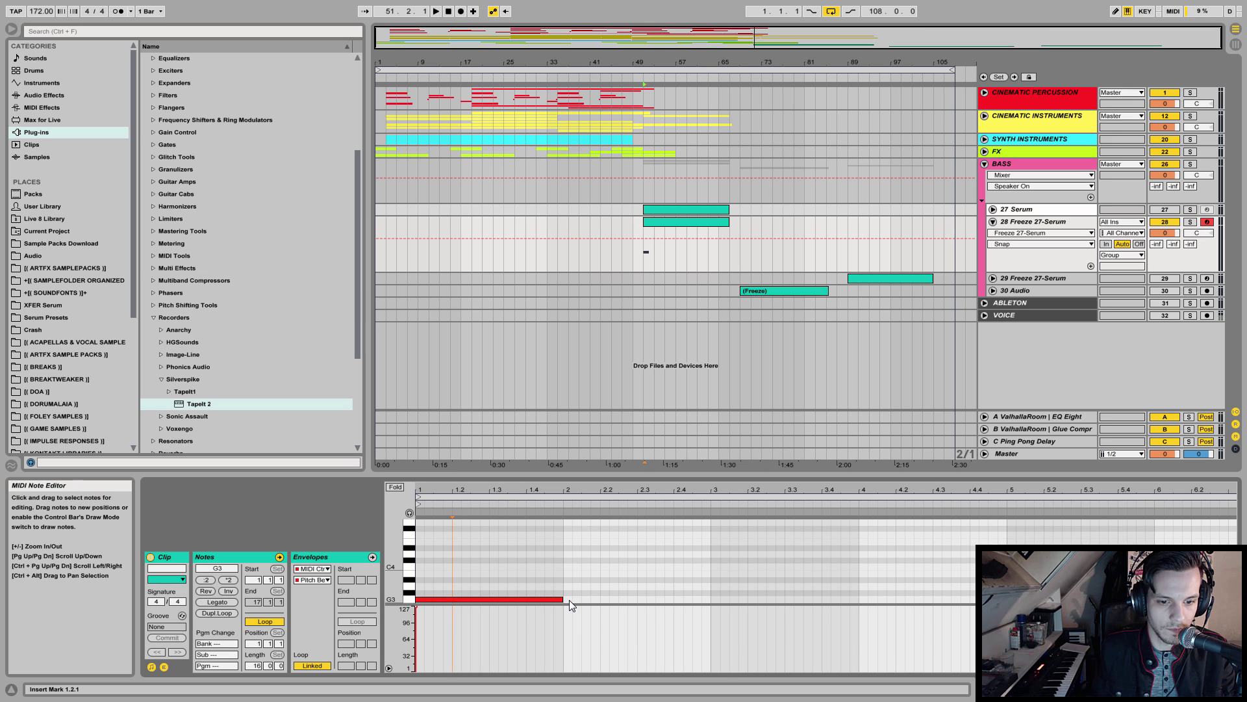
left_click_drag(563, 599, 429, 599)
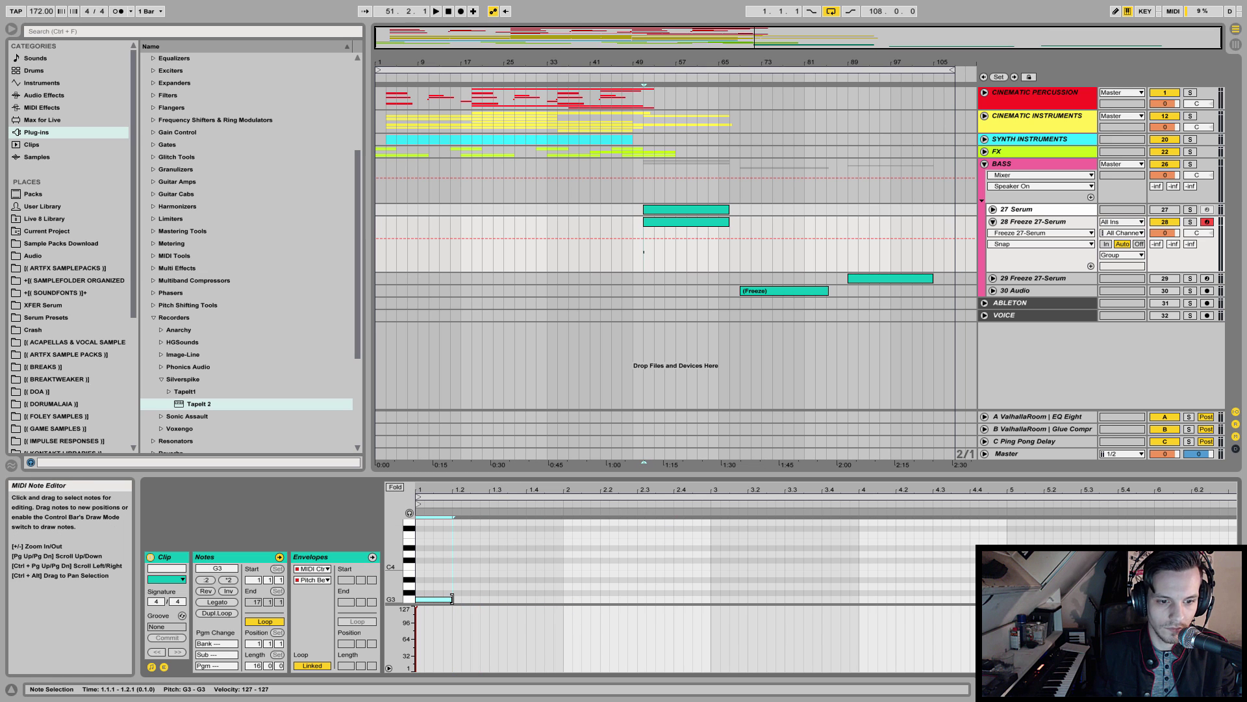
- Play the arrangement leading into the bass clips at bar 51 with track 28 deactivated
left_click(634, 251)
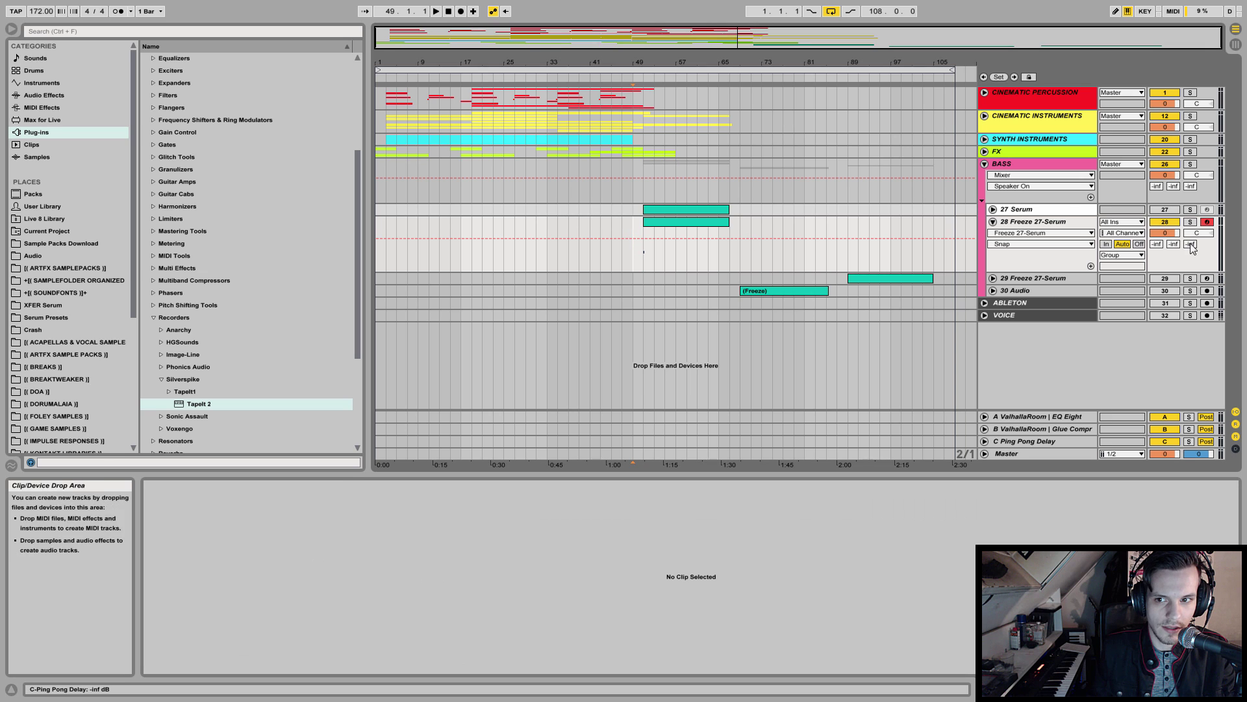
key("space")
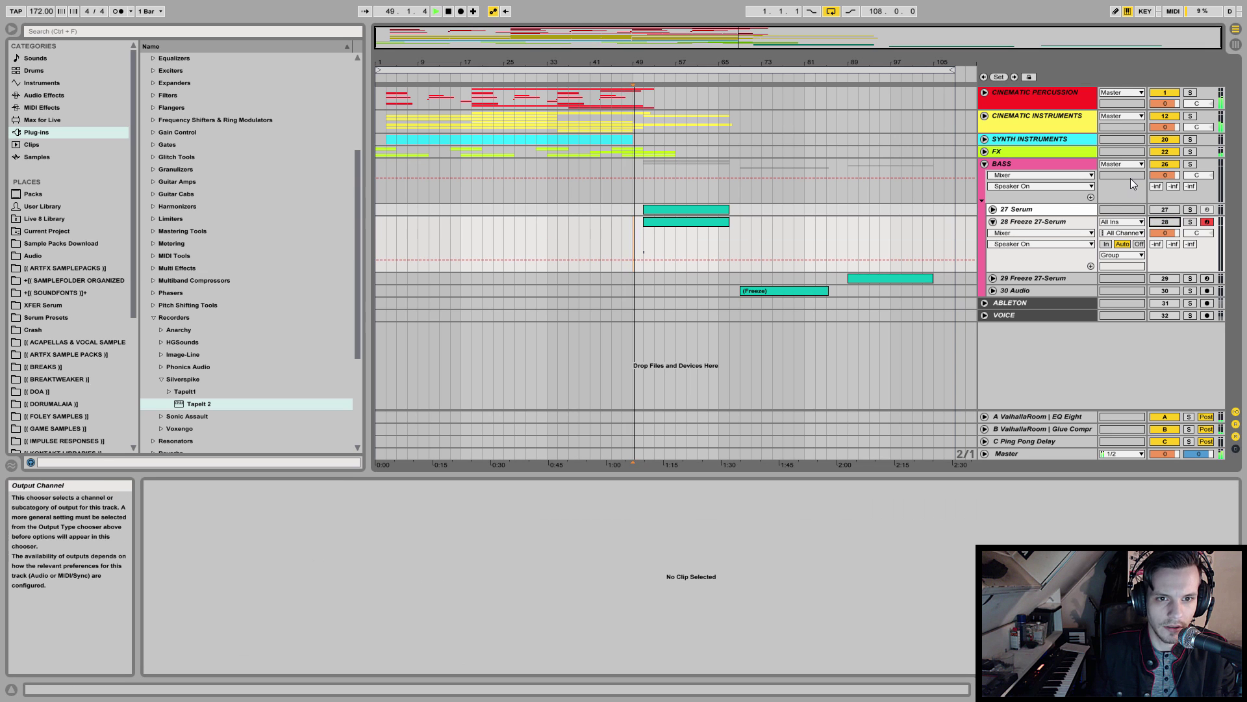
left_click(603, 125)
key("space")
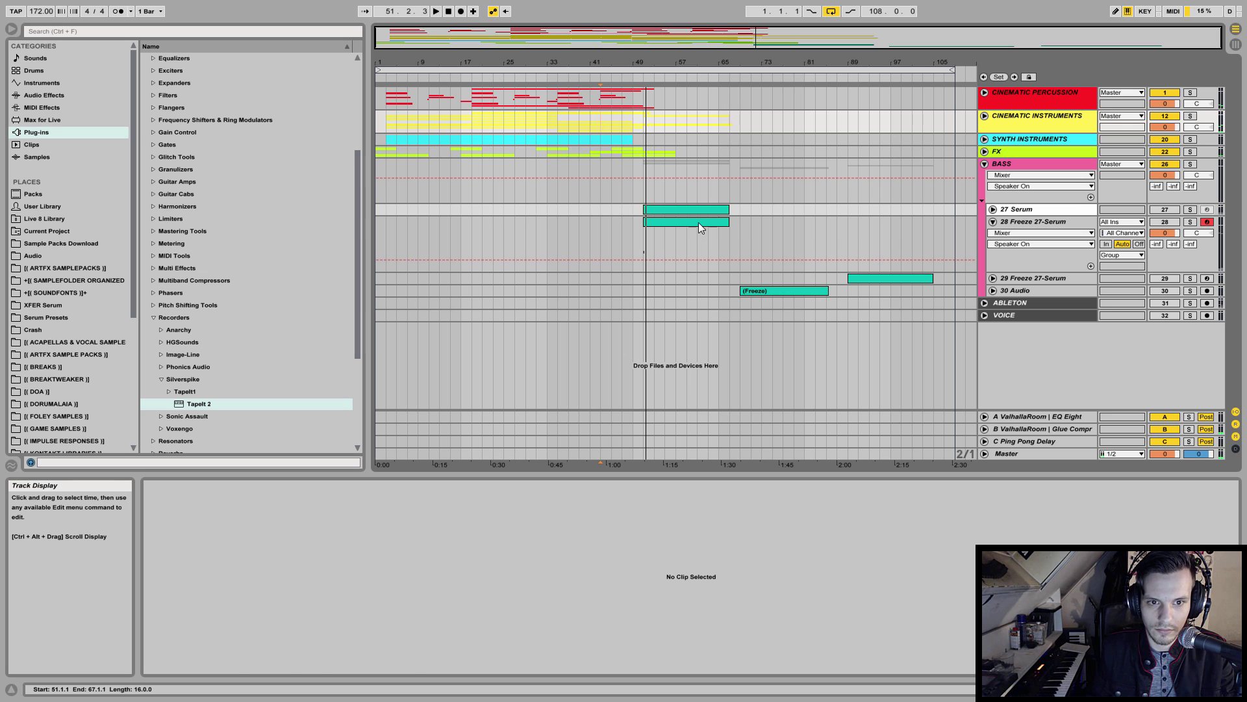
- Build a rhythm of short consecutive G3 notes in the track 28 clip, running to 2.3.3
left_click(667, 222)
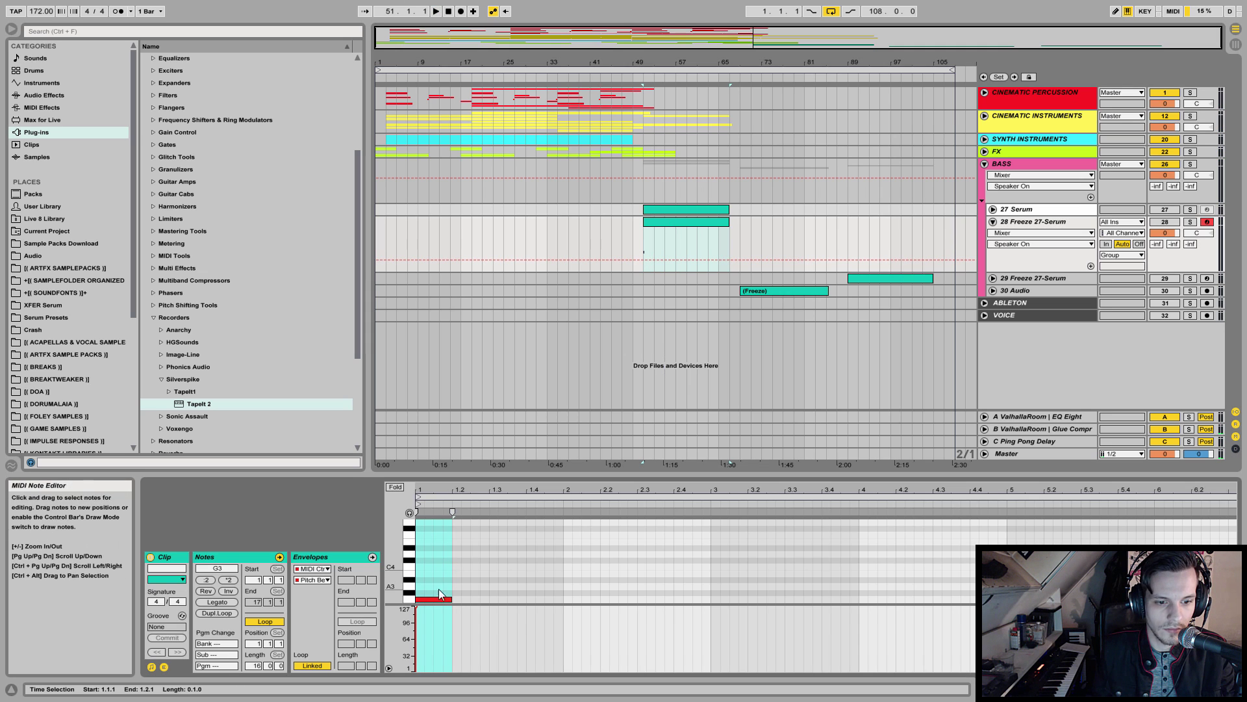
left_click_drag(451, 599, 598, 577)
double_click(621, 579)
double_click(640, 580)
left_click_drag(656, 580, 664, 575)
left_click_drag(618, 621, 619, 607)
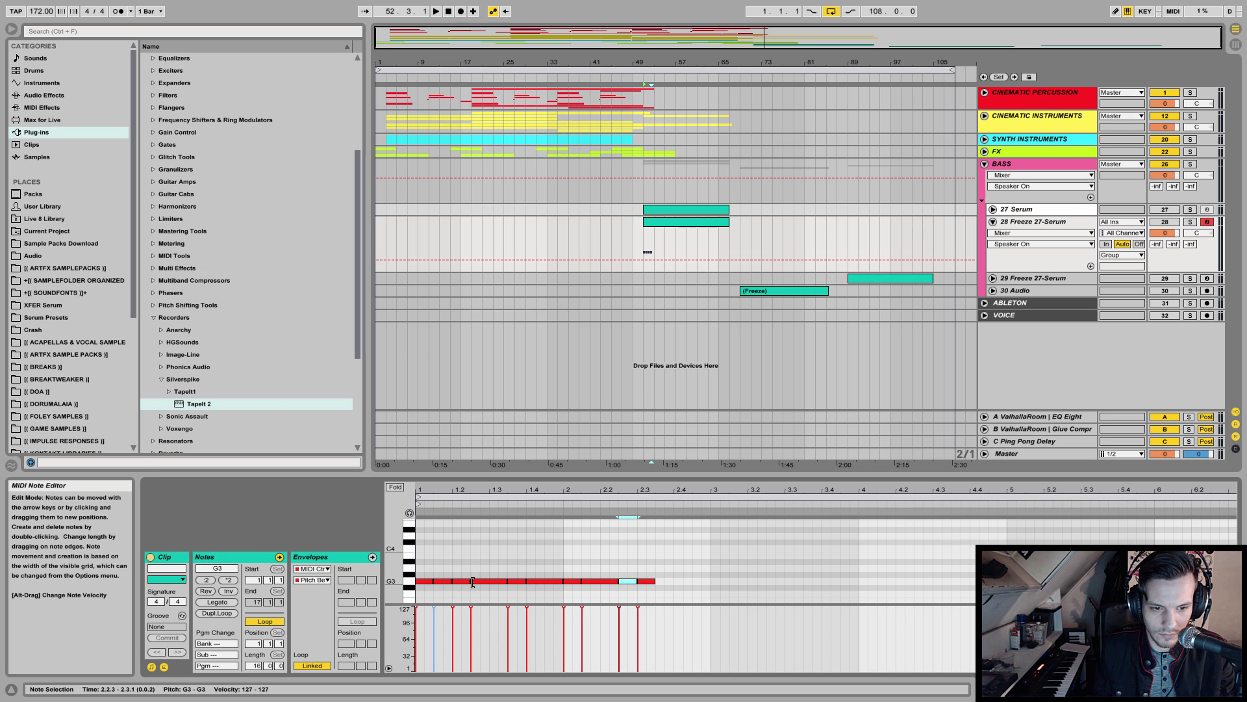
- Shift the later G3 notes to start at 1.3.1 and extend the pattern to the start of bar 3
left_click_drag(481, 585, 655, 596)
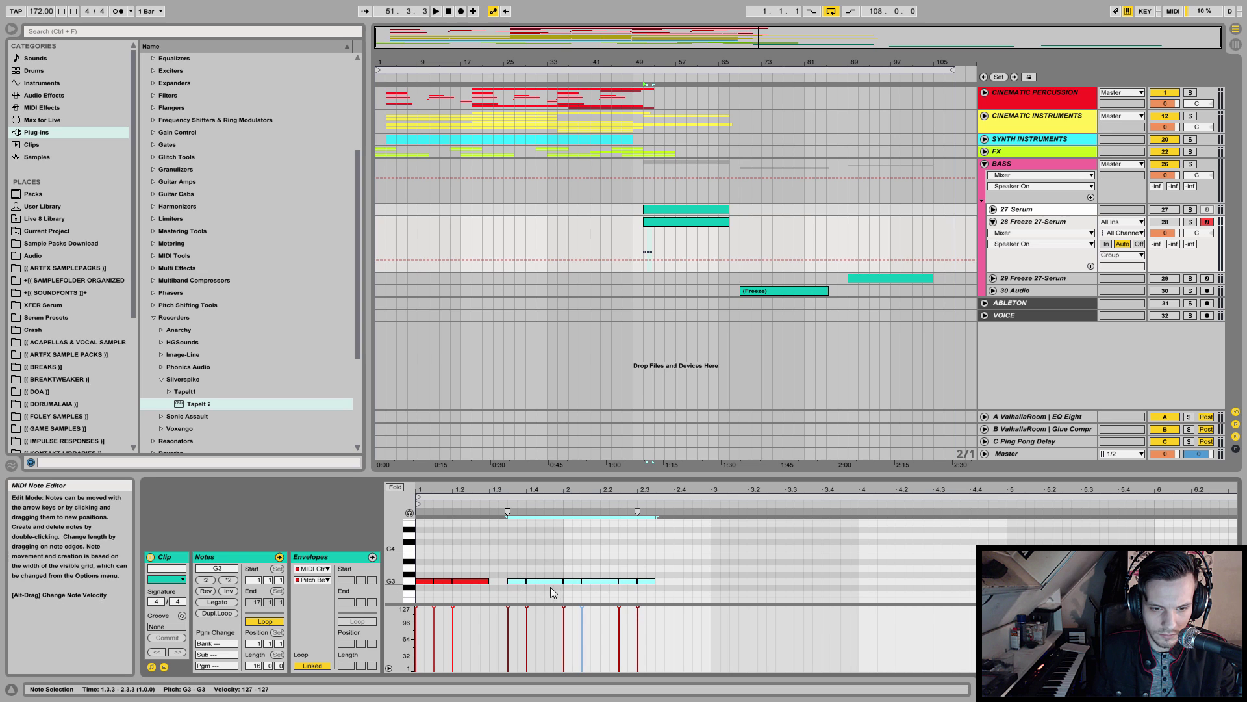
left_click_drag(515, 581, 496, 581)
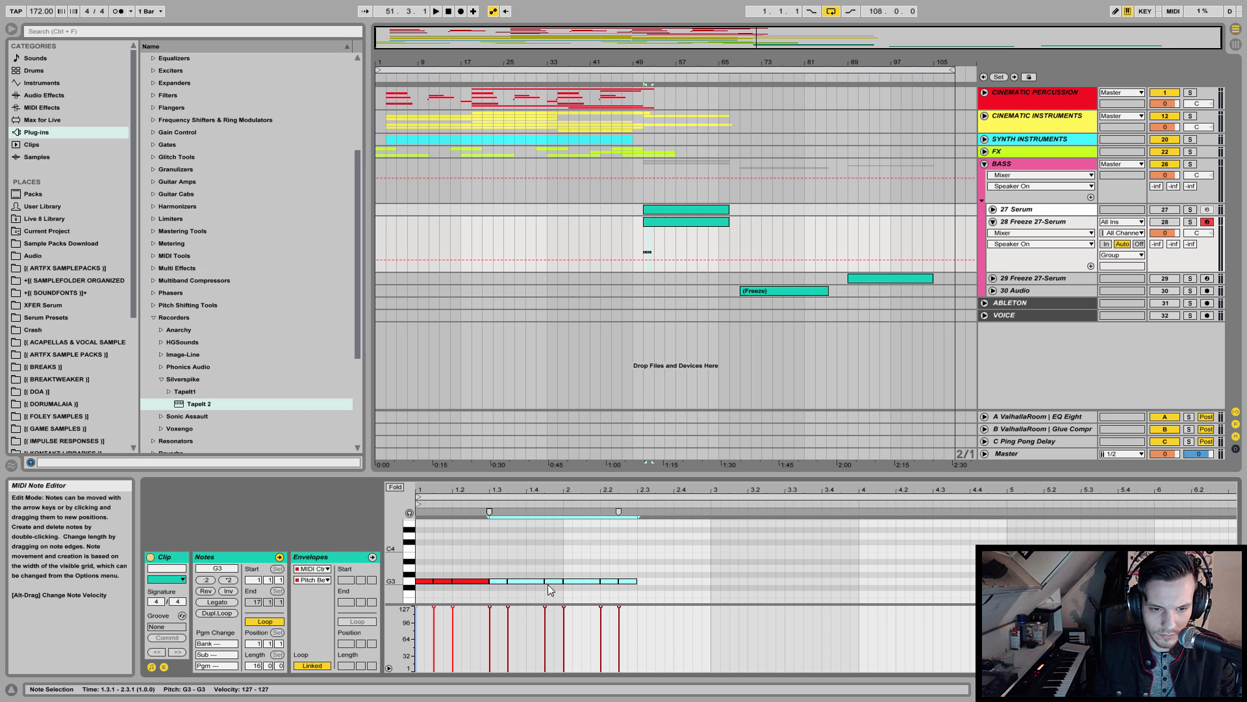
left_click(644, 593)
left_click_drag(635, 581, 649, 580)
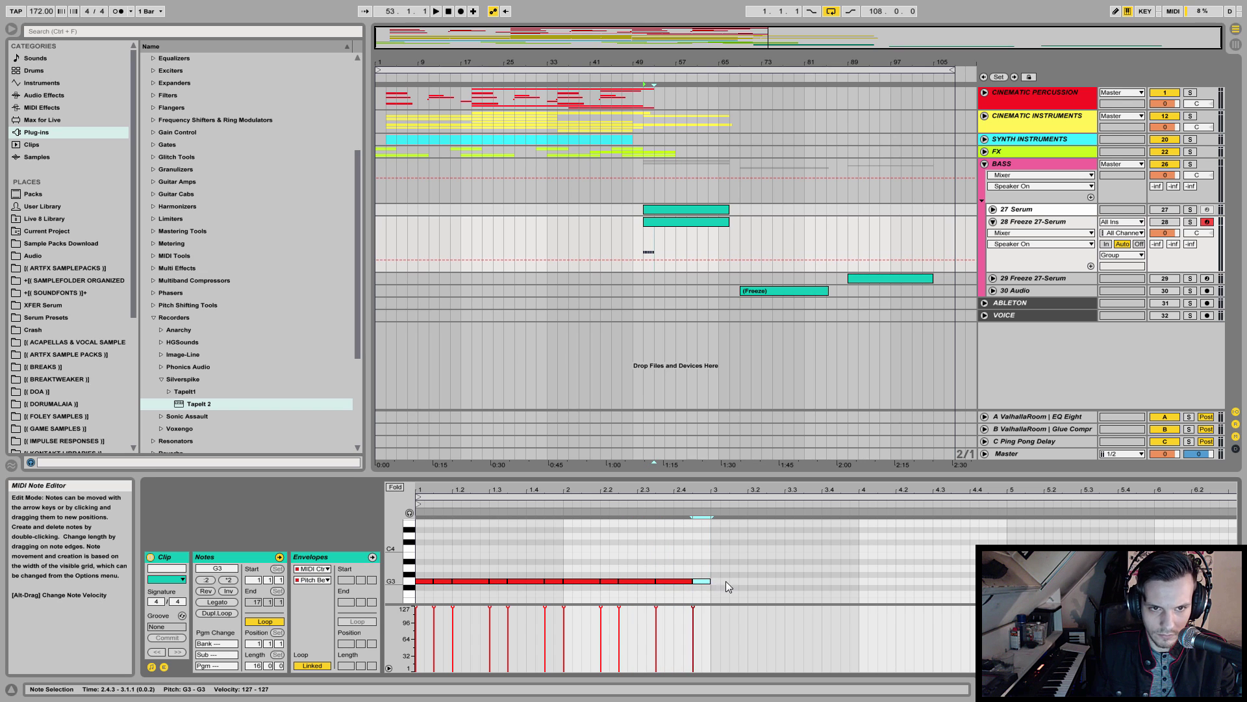
- Solo and reactivate track 28, play its bass pattern, and show its Sampler
key("space")
left_click(1189, 223)
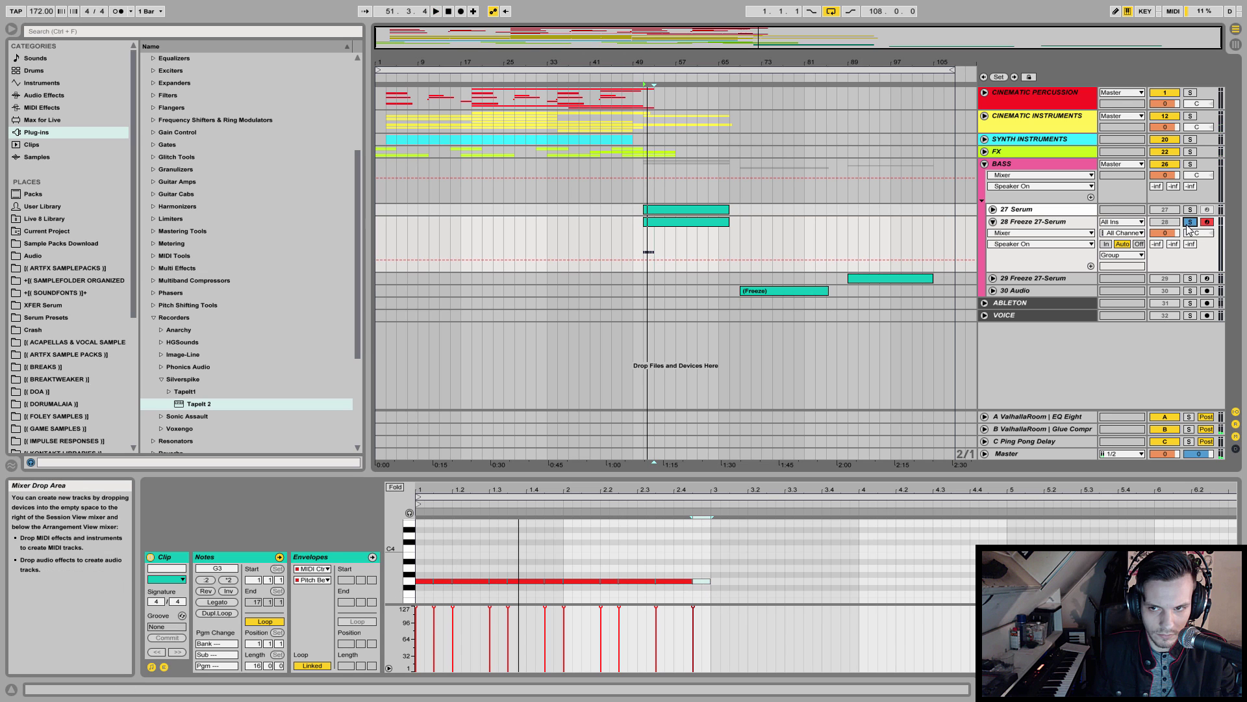
left_click(1174, 224)
key("space")
left_click(1147, 689)
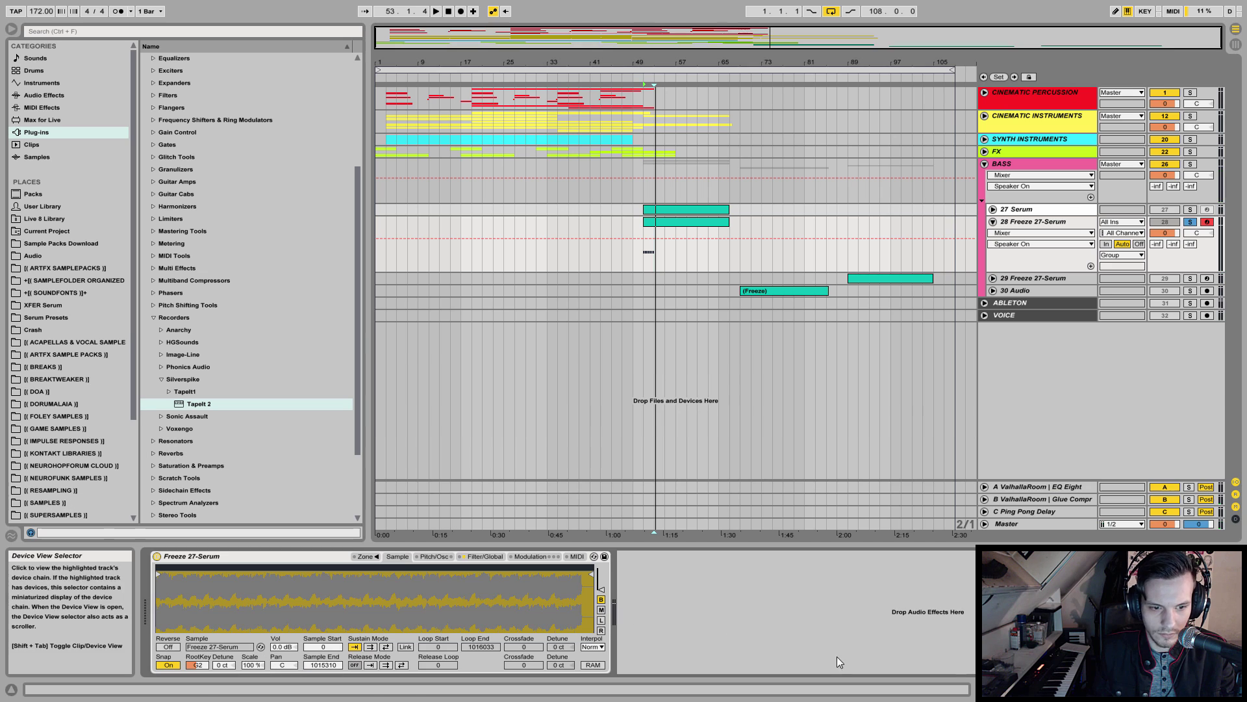
- Delete the pitch bend envelope in the track 28 clip from 1.3.2 to 3.2.3, and return to the Sampler
left_click(669, 222)
left_click(164, 667)
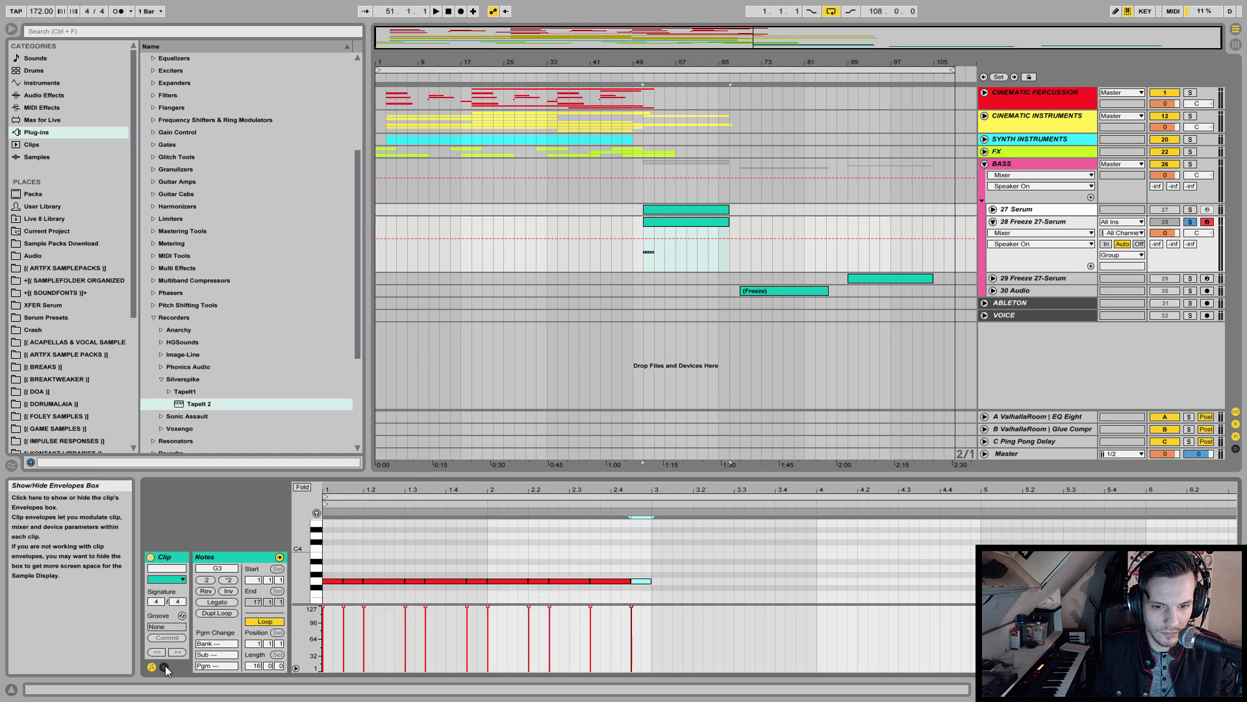
left_click(164, 667)
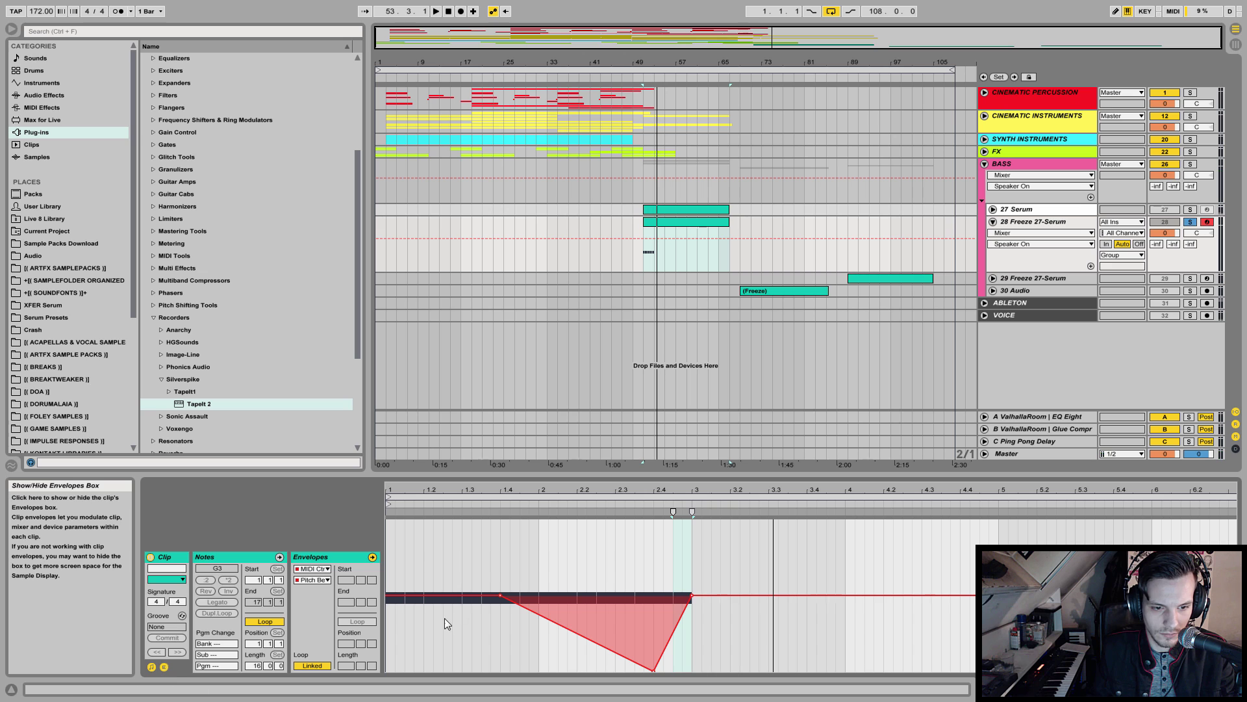
left_click(472, 579)
left_click(750, 557, "shift")
key("Delete")
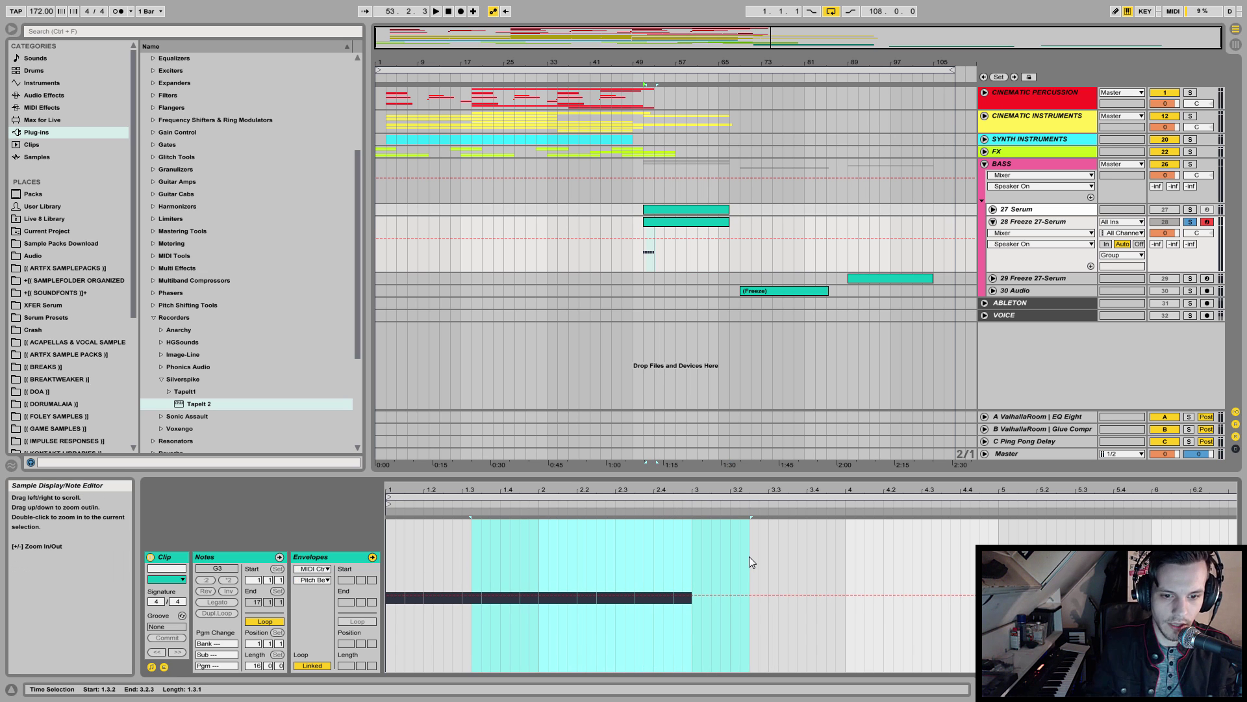
left_click(164, 667)
left_click(1160, 689)
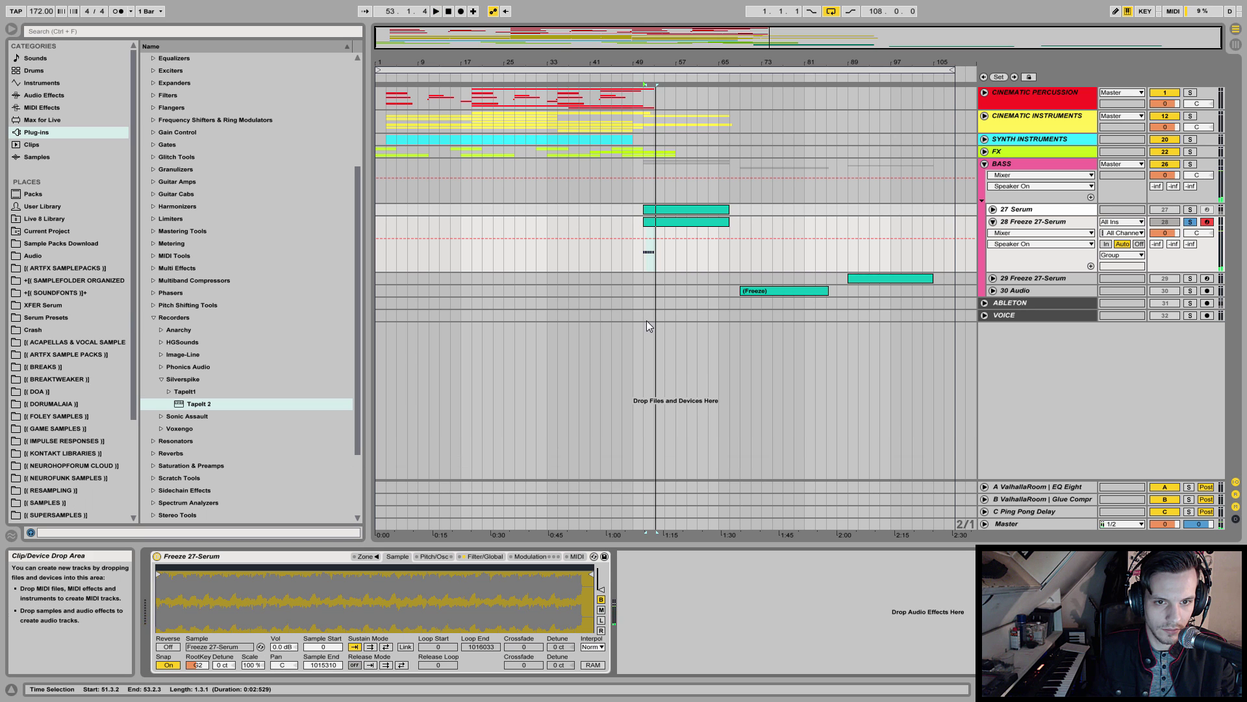
- Transpose all G3 notes in the track 28 clip down an octave to G2 and play the pattern
double_click(686, 214)
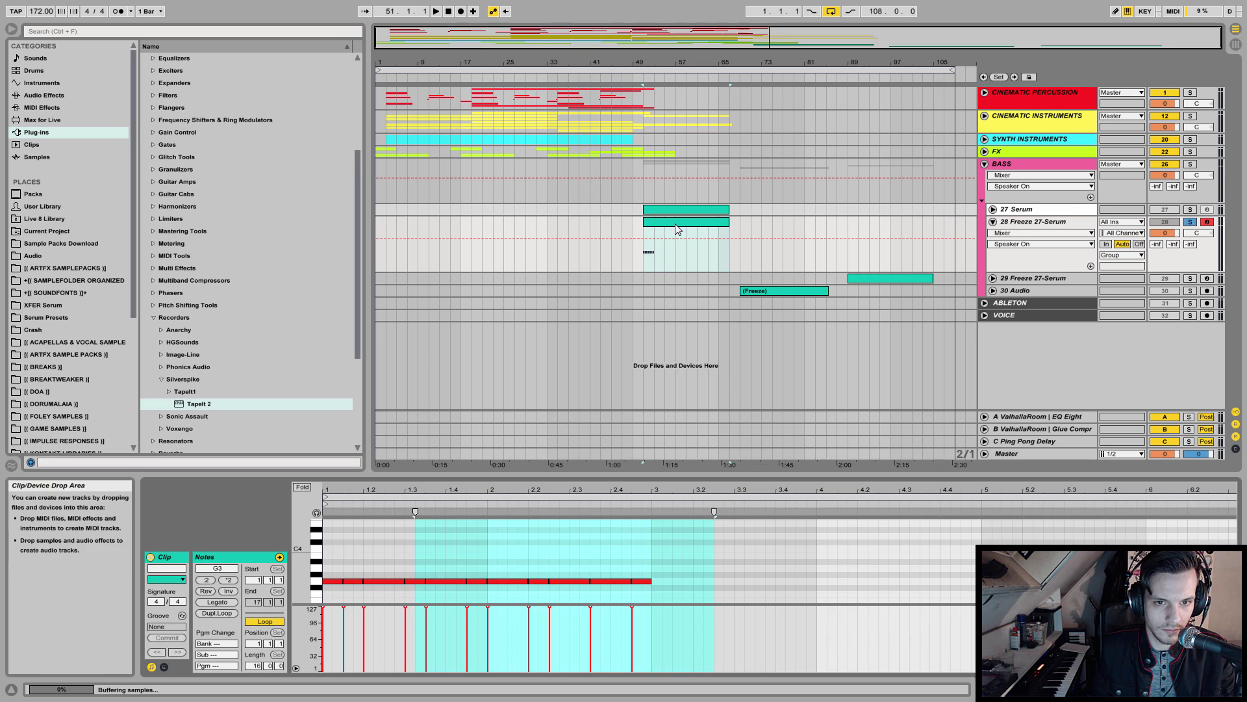
left_click(317, 582)
key("shift+Down")
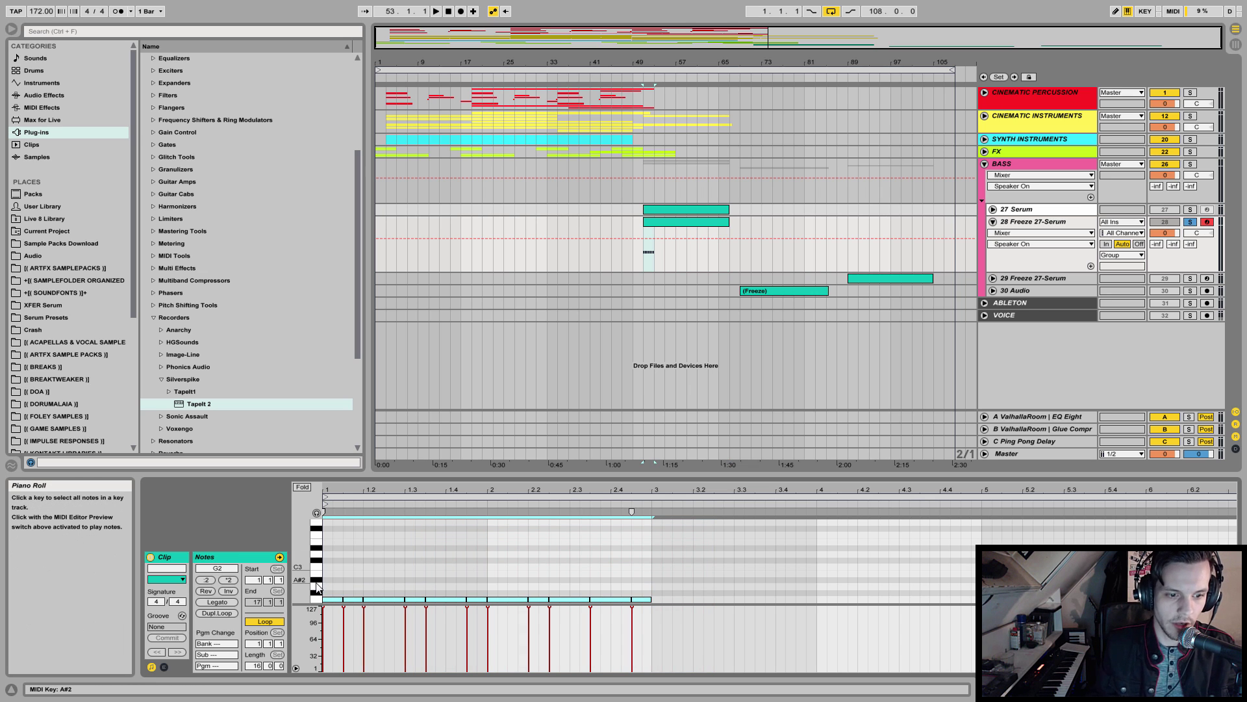
left_click(649, 252)
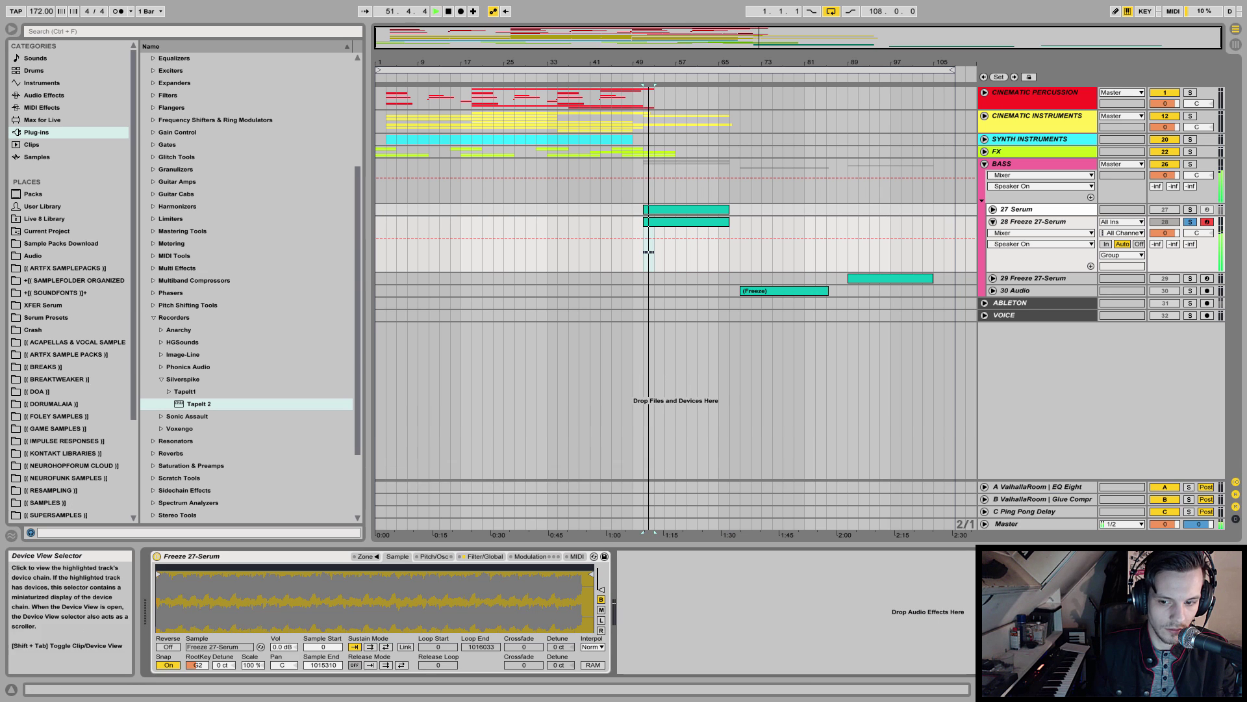
- Shift the G2 notes from 1.2.1 onward an eighth later, then move the overhanging last note into the gap at 1.2.1
left_click(685, 222)
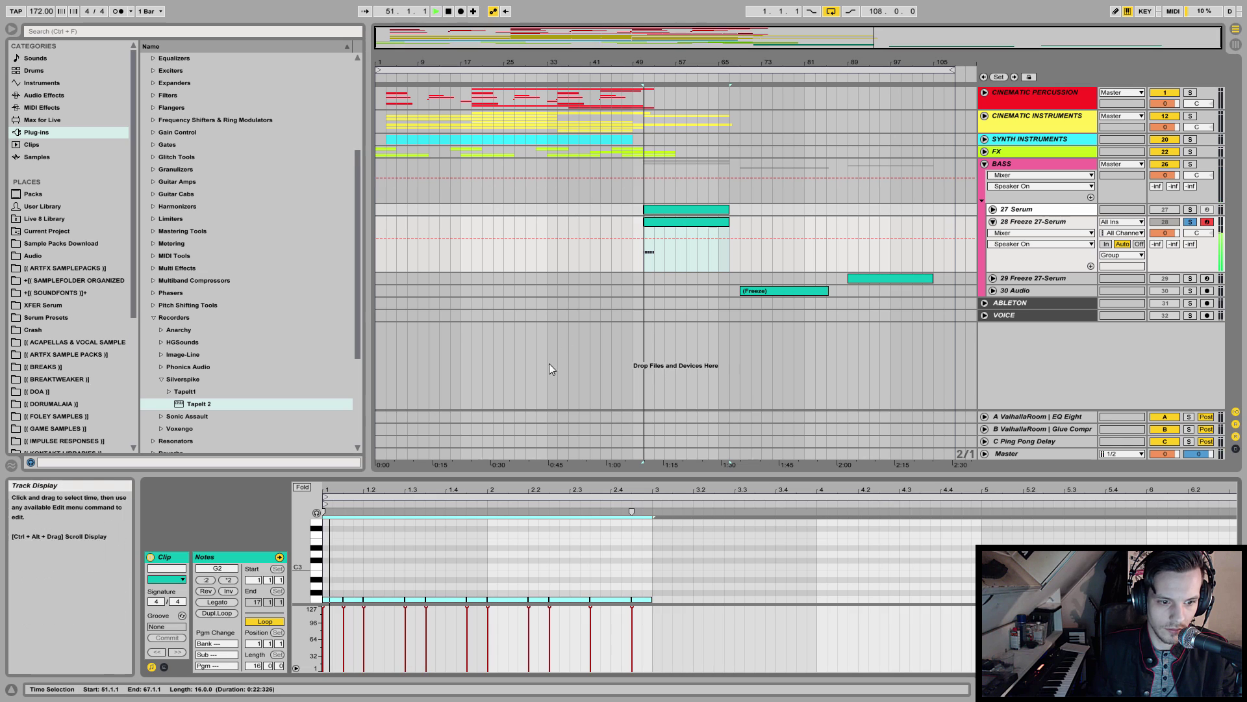
left_click(367, 573)
left_click_drag(372, 583, 640, 633)
left_click_drag(385, 600, 405, 600)
left_click(663, 599)
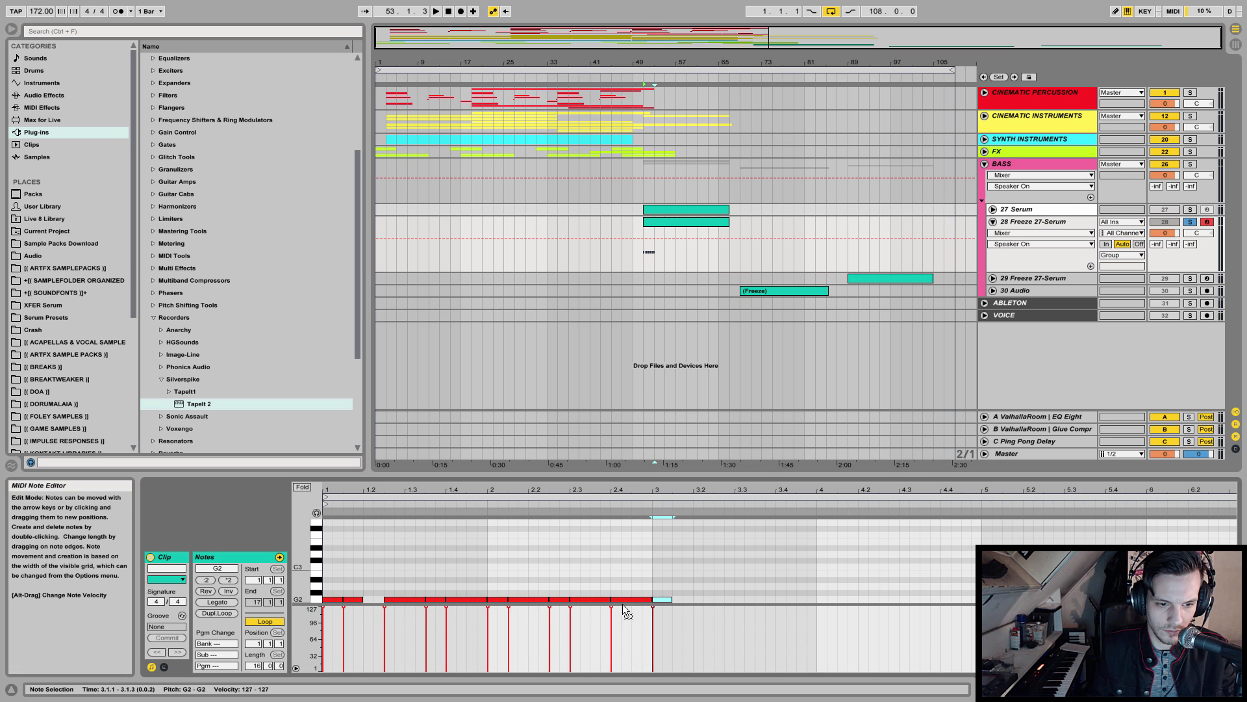
left_click_drag(664, 599, 376, 595)
key("space")
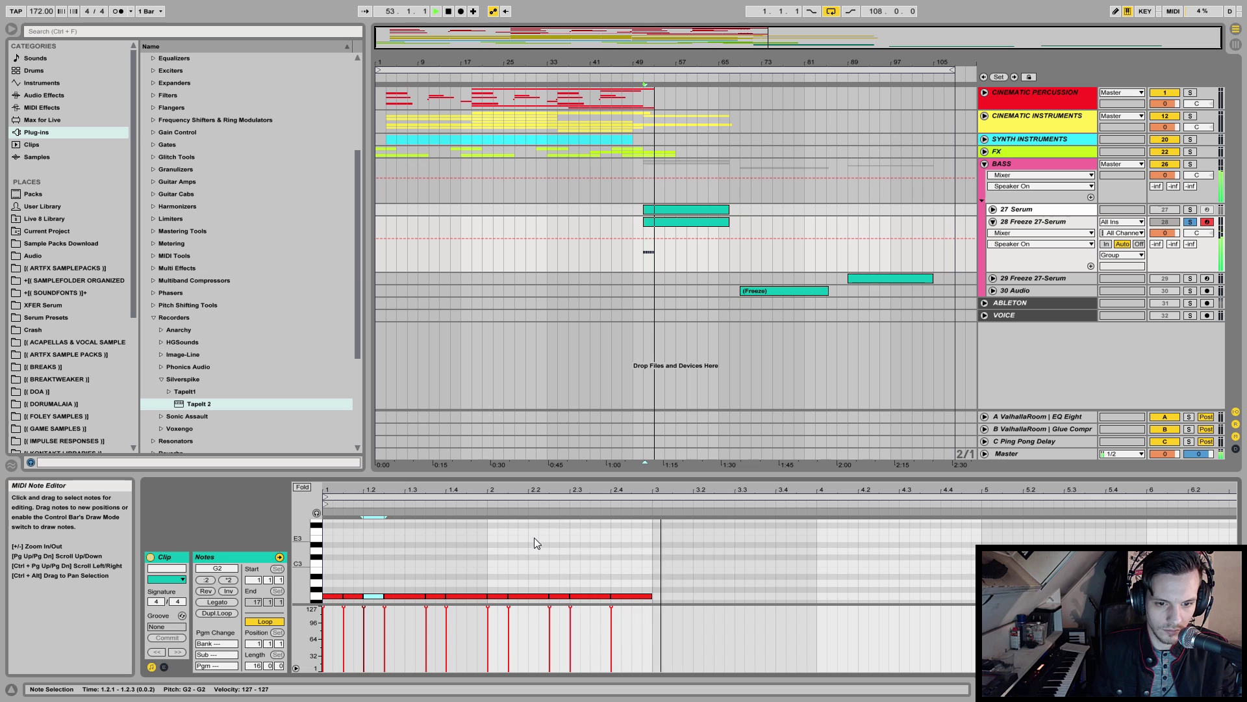
- Move the Sampler's sample start to 104744 and then to 308380, auditioning the bass pattern at each position
left_click(1163, 688)
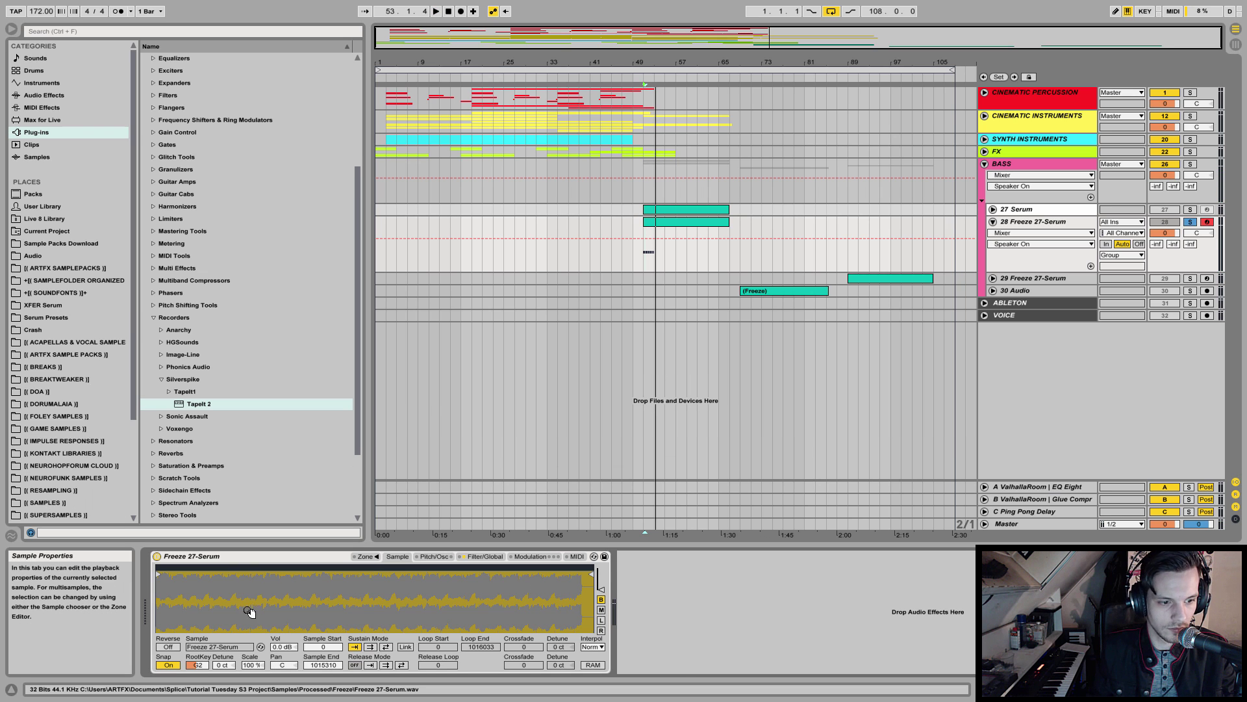
left_click_drag(160, 576, 201, 575)
key("space")
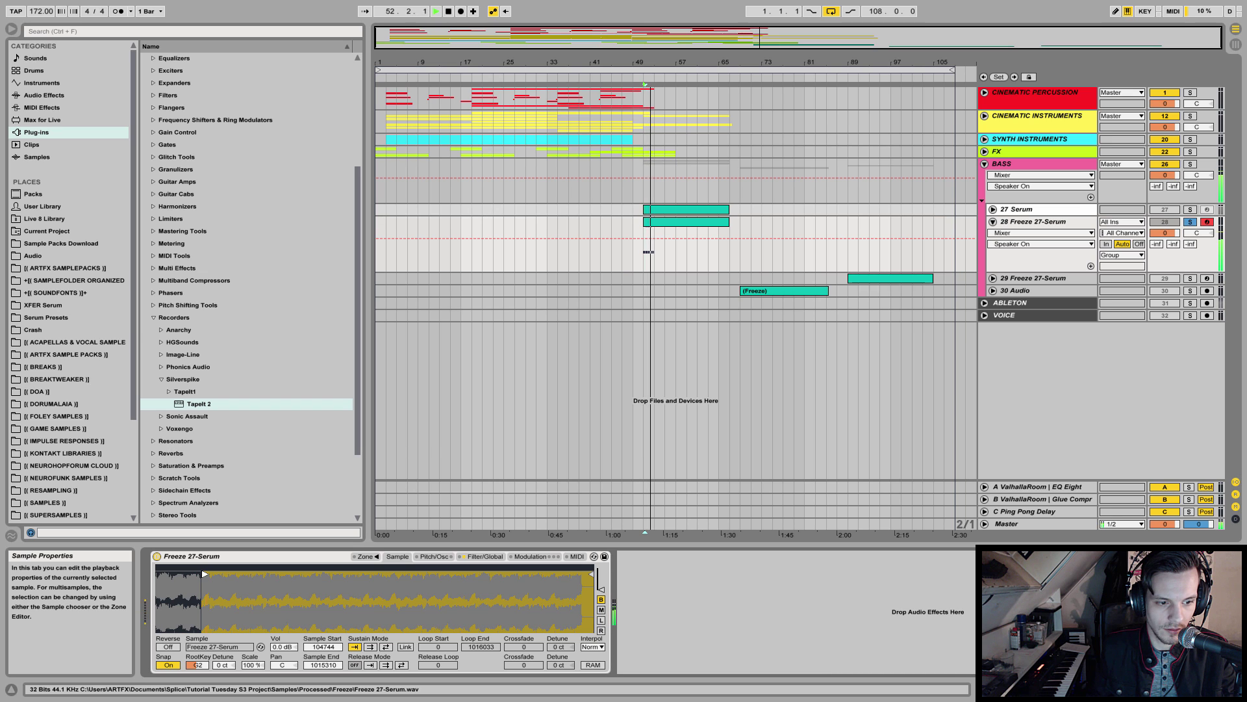
mouse_move(204, 574)
left_mouse_down()
mouse_move(181, 574)
mouse_move(288, 576)
left_mouse_up()
key("space")
key("space")
key("space")
key("space")
key("space")
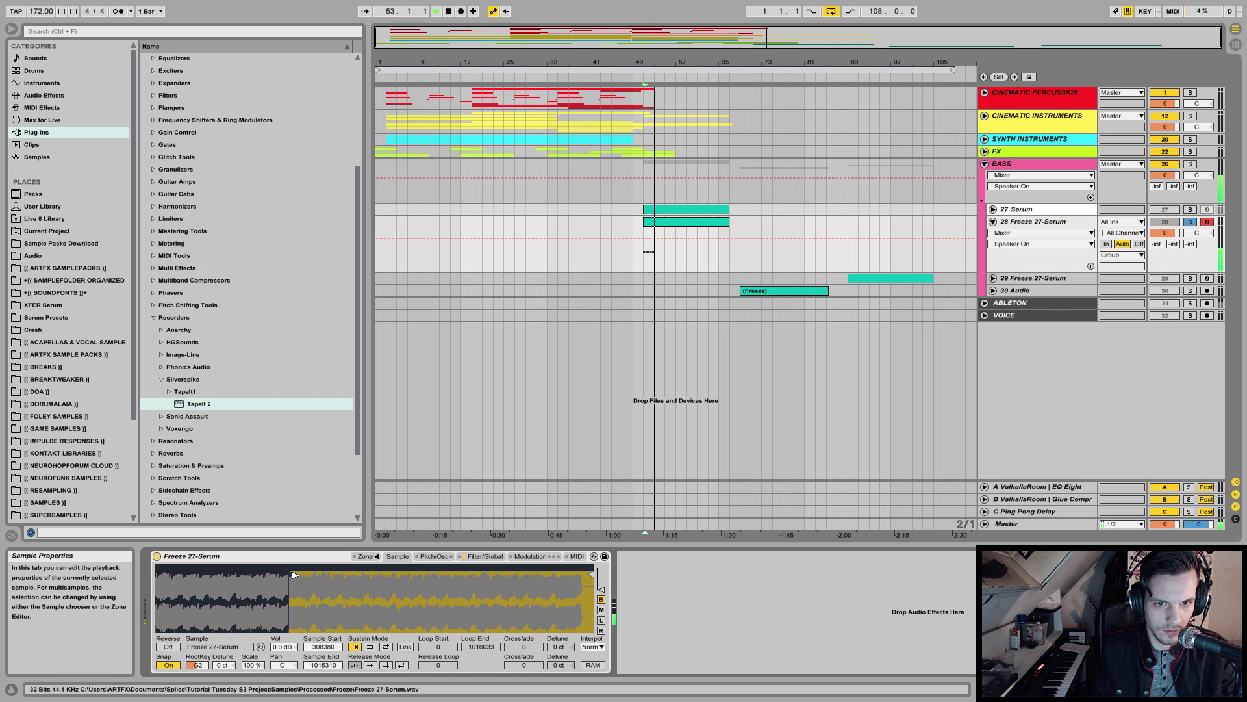
key("space")
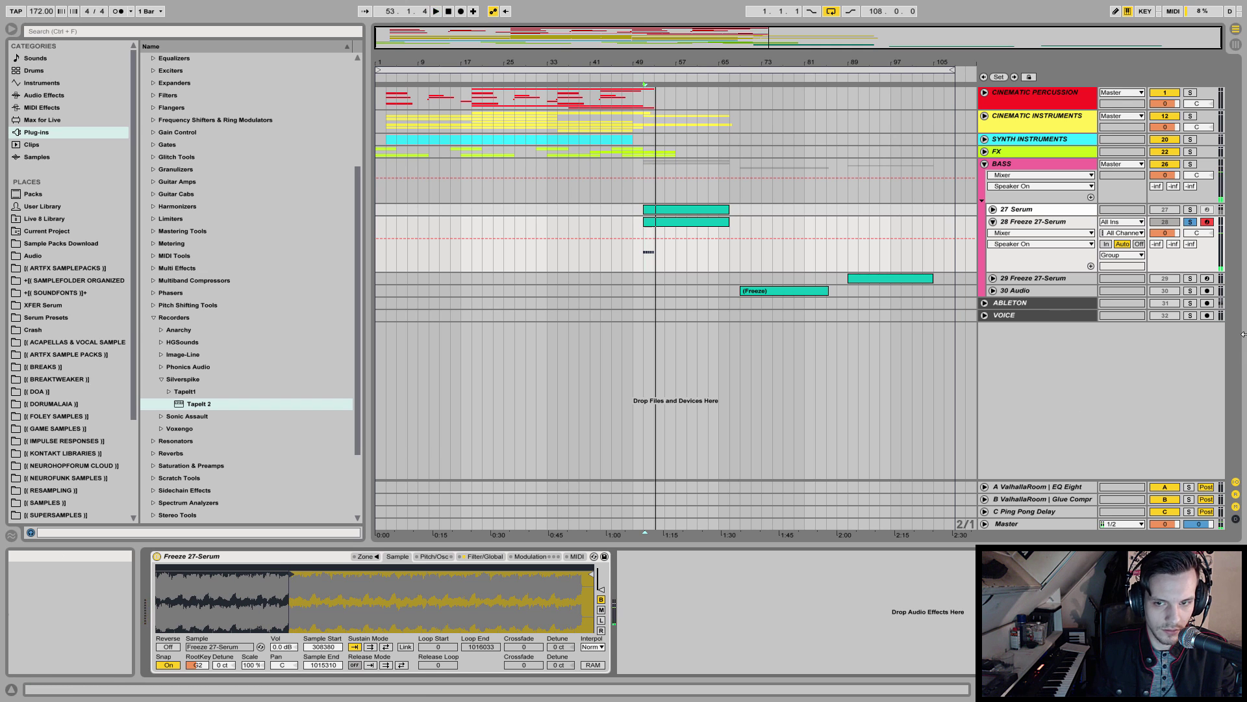
- Enable Sampler's pitch envelope with an amount of -12 st and shorten its decay to about 95 ms
left_click(431, 556)
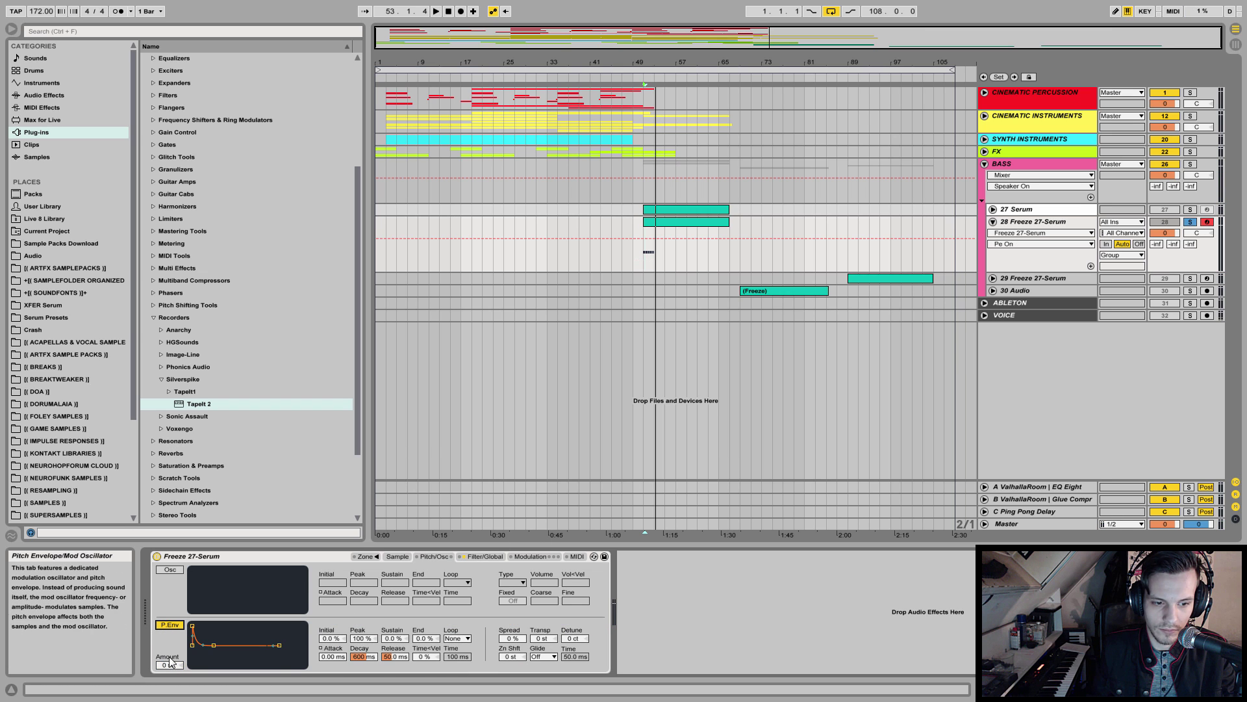
left_click_drag(170, 665, 170, 672)
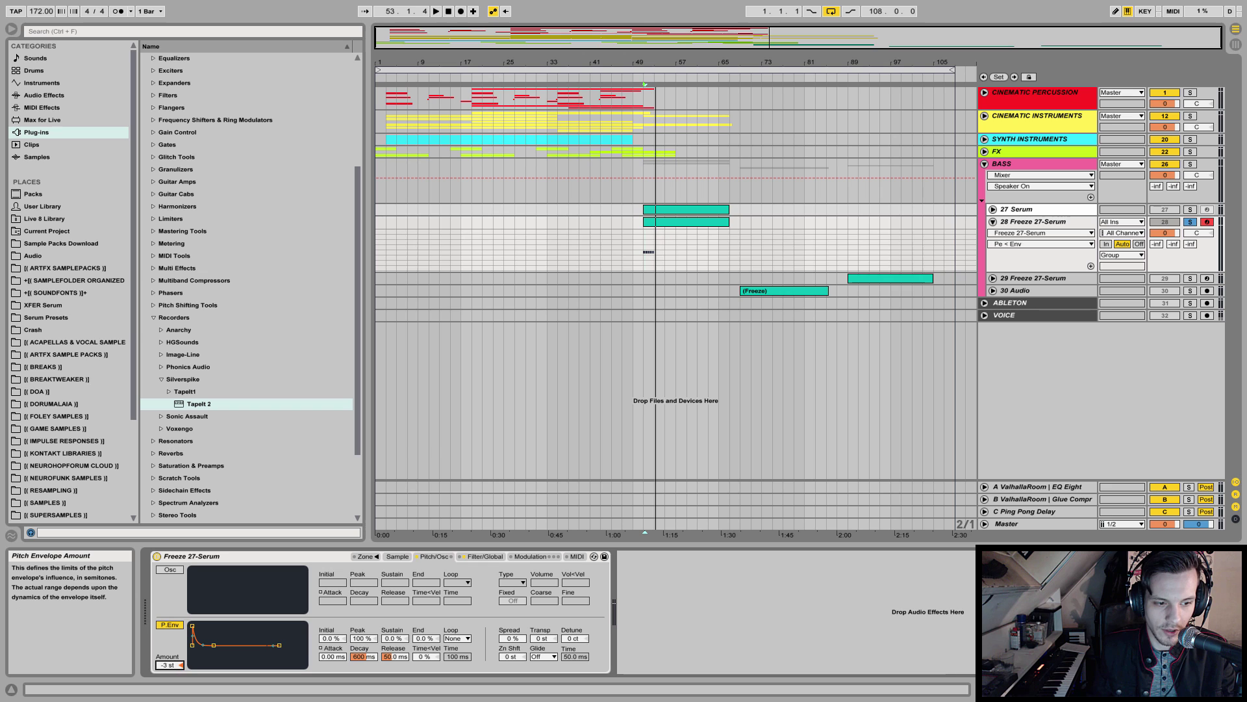
key("space")
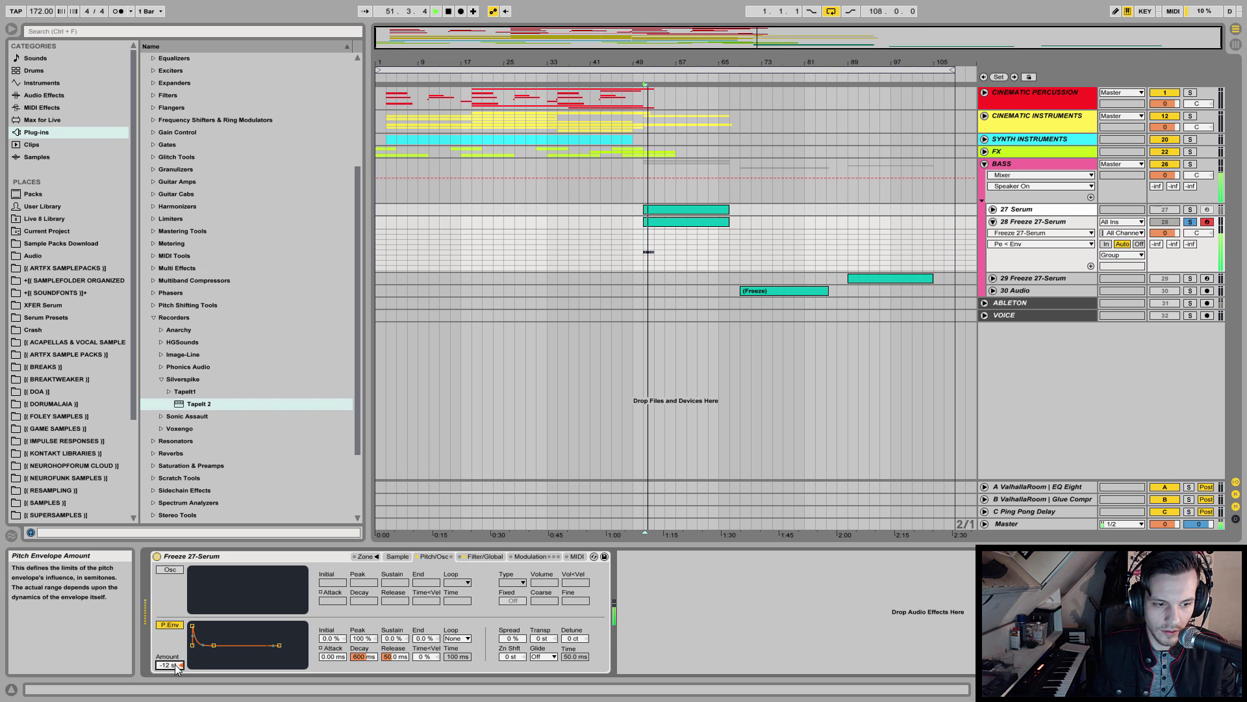
left_click_drag(369, 656, 369, 689)
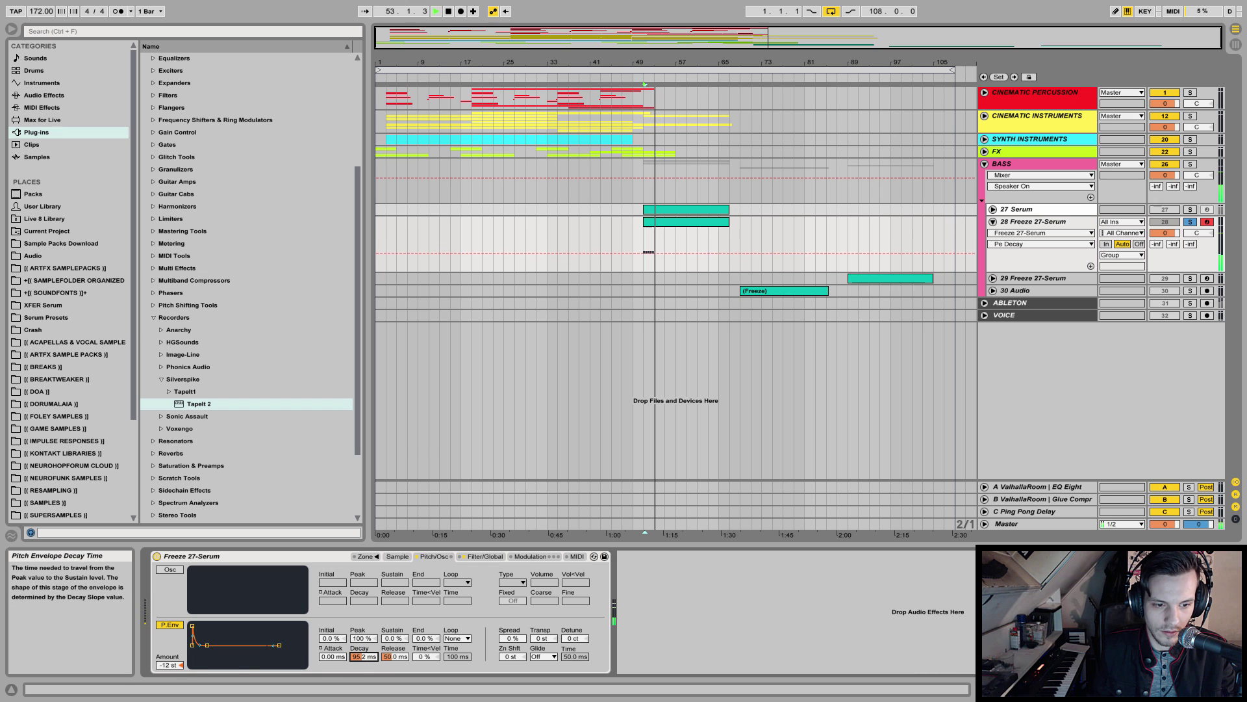
key("space")
- Try a pitch envelope amount of +24 st with a 441 ms attack and 447 ms decay while playing the pattern
left_click_drag(170, 665, 170, 587)
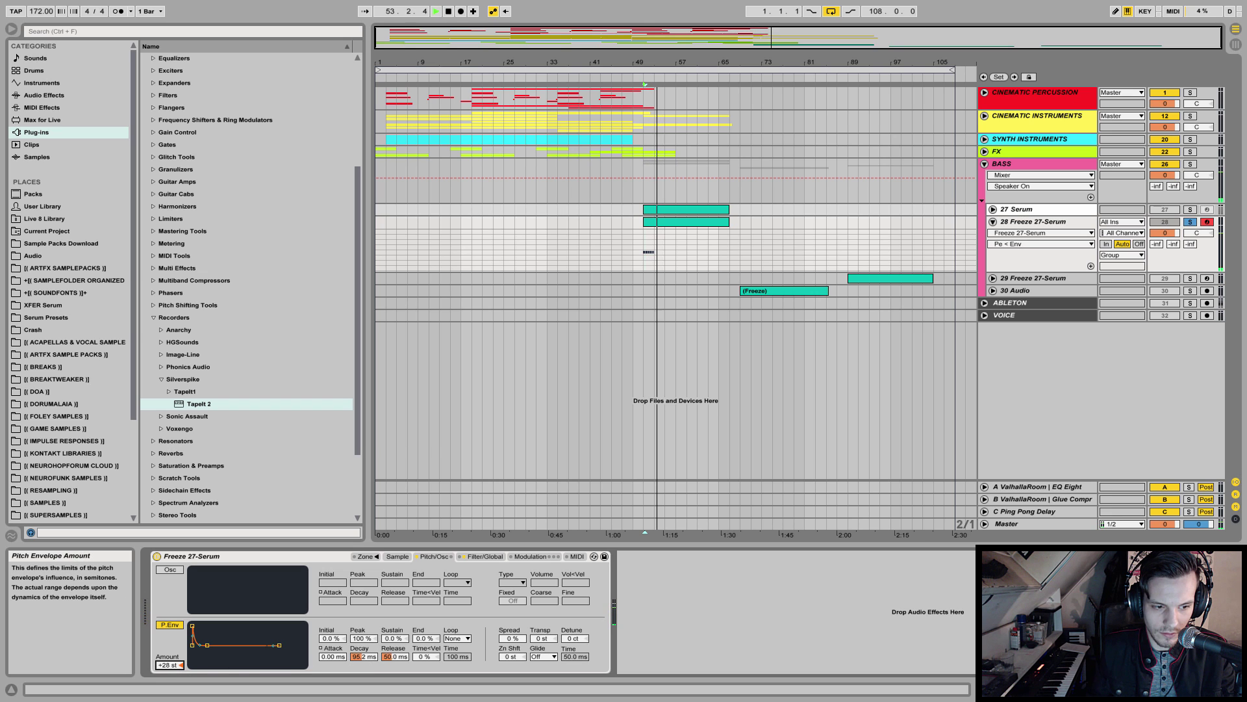
key("space")
mouse_move(363, 657)
left_mouse_down()
mouse_move(363, 623)
mouse_move(362, 674)
mouse_move(362, 628)
mouse_move(331, 646)
mouse_move(332, 623)
left_mouse_up()
key("space")
key("space")
key("space")
key("space")
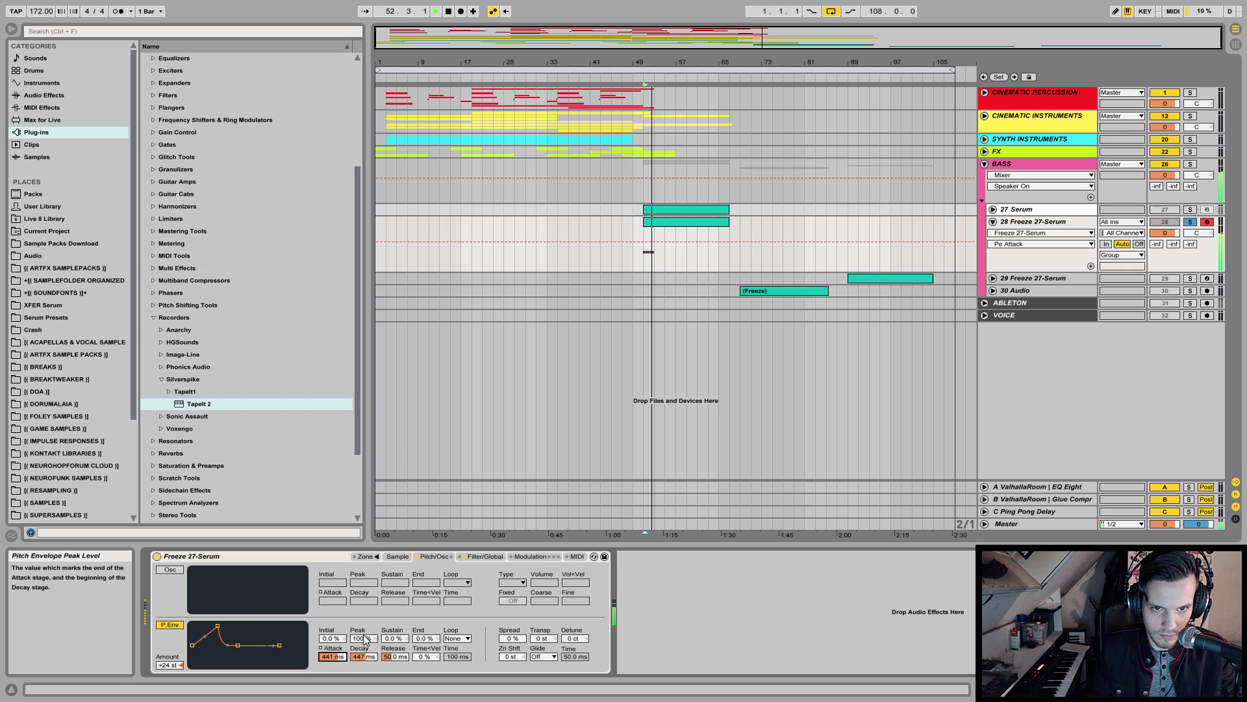
- Reset the pitch envelope attack to 0 ms, set its amount to +12 st, and lengthen its decay to 631 ms
key("Delete")
key("space")
key("space")
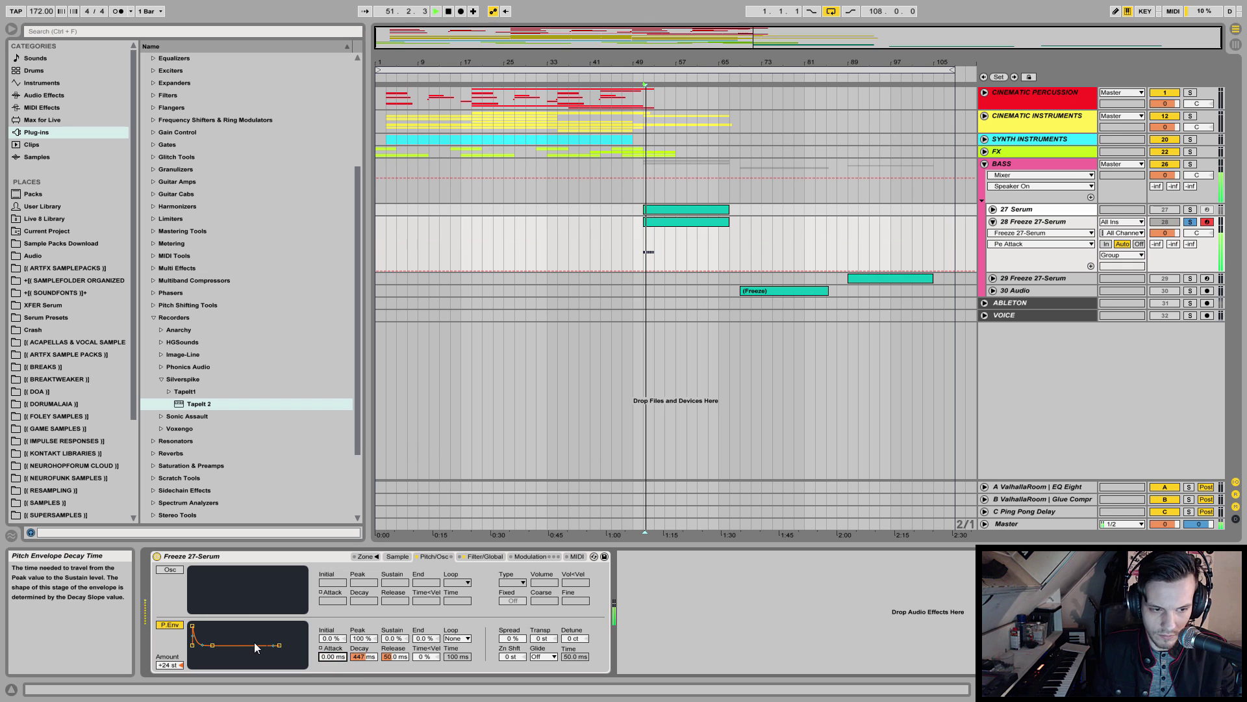
left_click(174, 665)
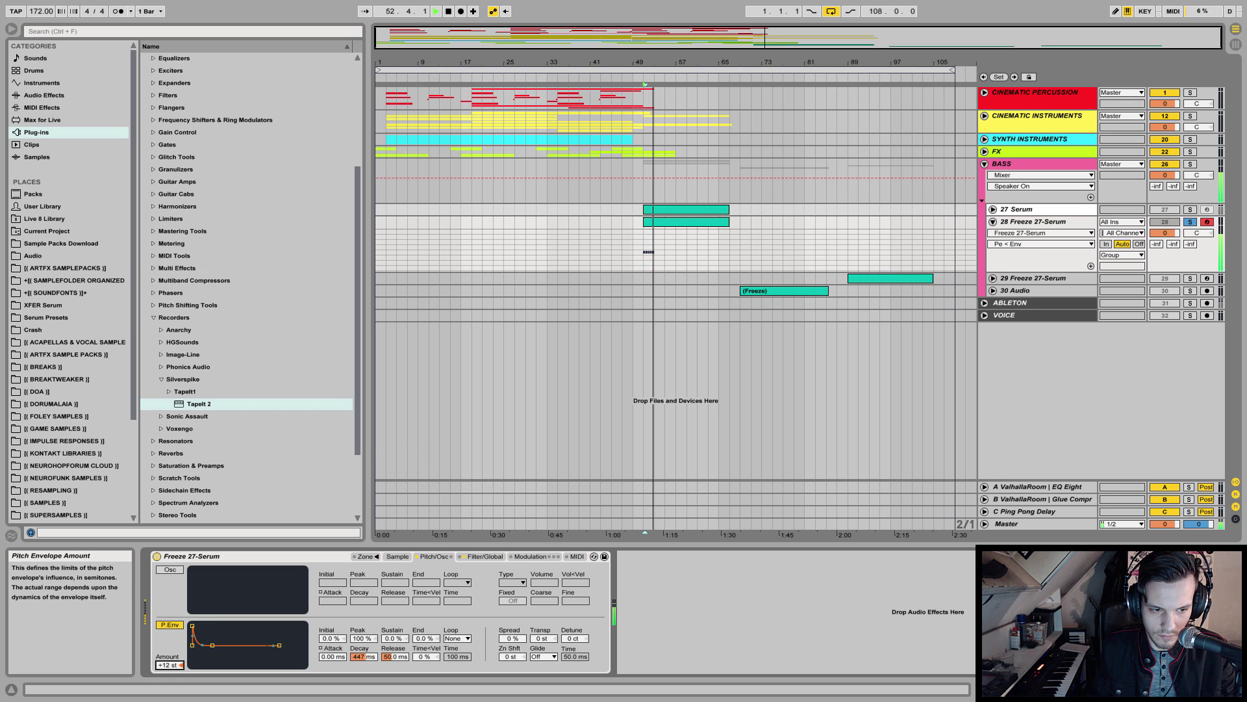
mouse_move(364, 657)
left_mouse_down()
mouse_move(364, 682)
mouse_move(363, 640)
left_mouse_up()
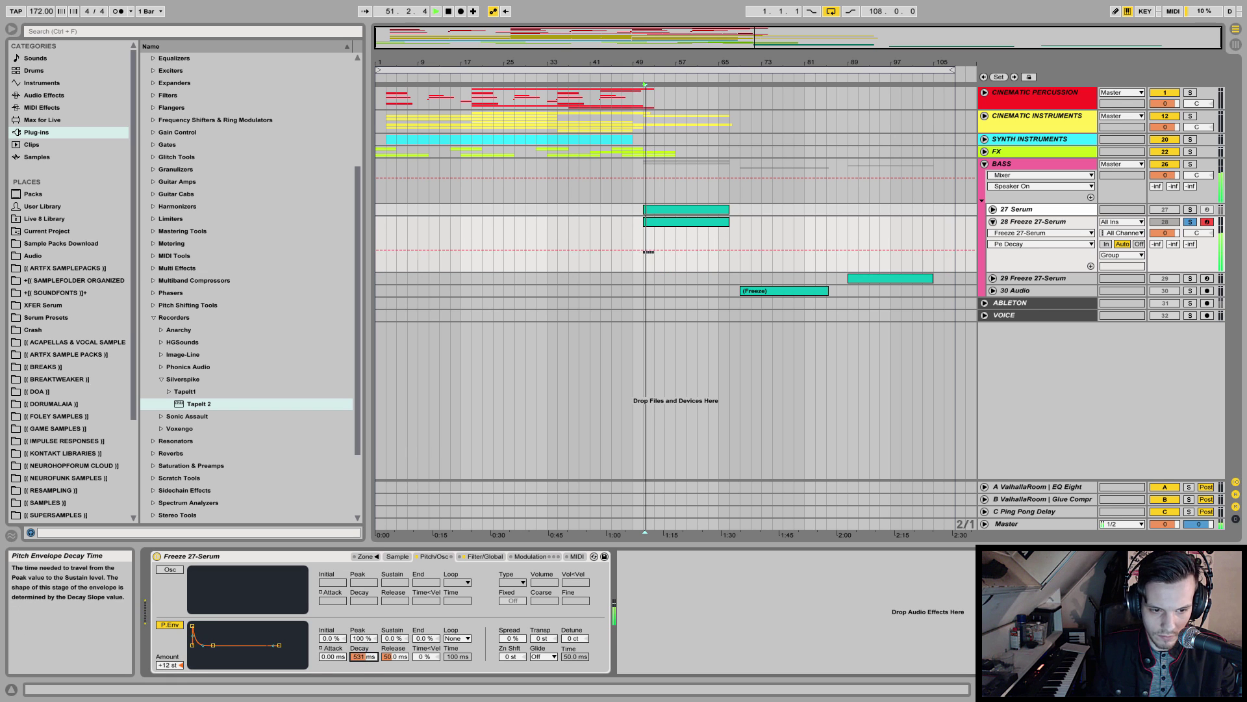
- Move the Sampler's sample start further along to about 482855 and audition the pattern
left_click(398, 557)
mouse_move(294, 576)
left_mouse_down()
mouse_move(376, 576)
mouse_move(362, 577)
left_mouse_up()
key("space")
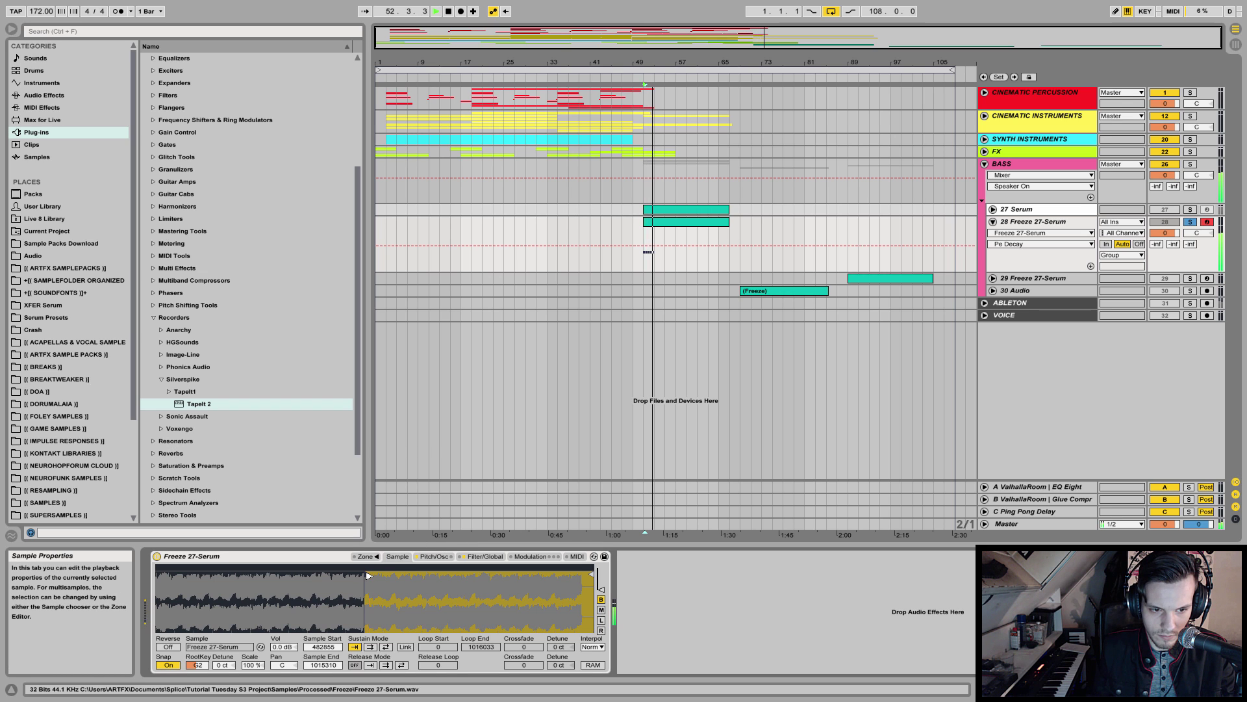
- Compare the sound with the pitch envelope off and on, then shorten the envelope decay to about 287 ms
left_click(434, 557)
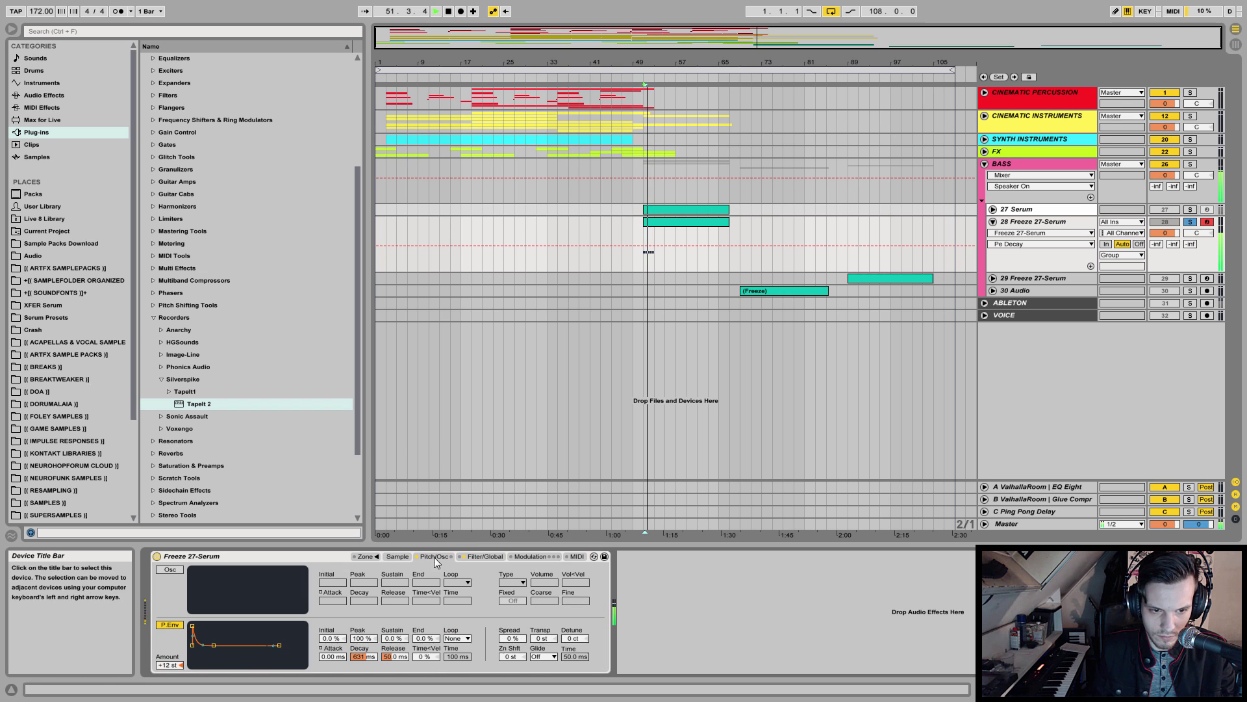
left_click(170, 624)
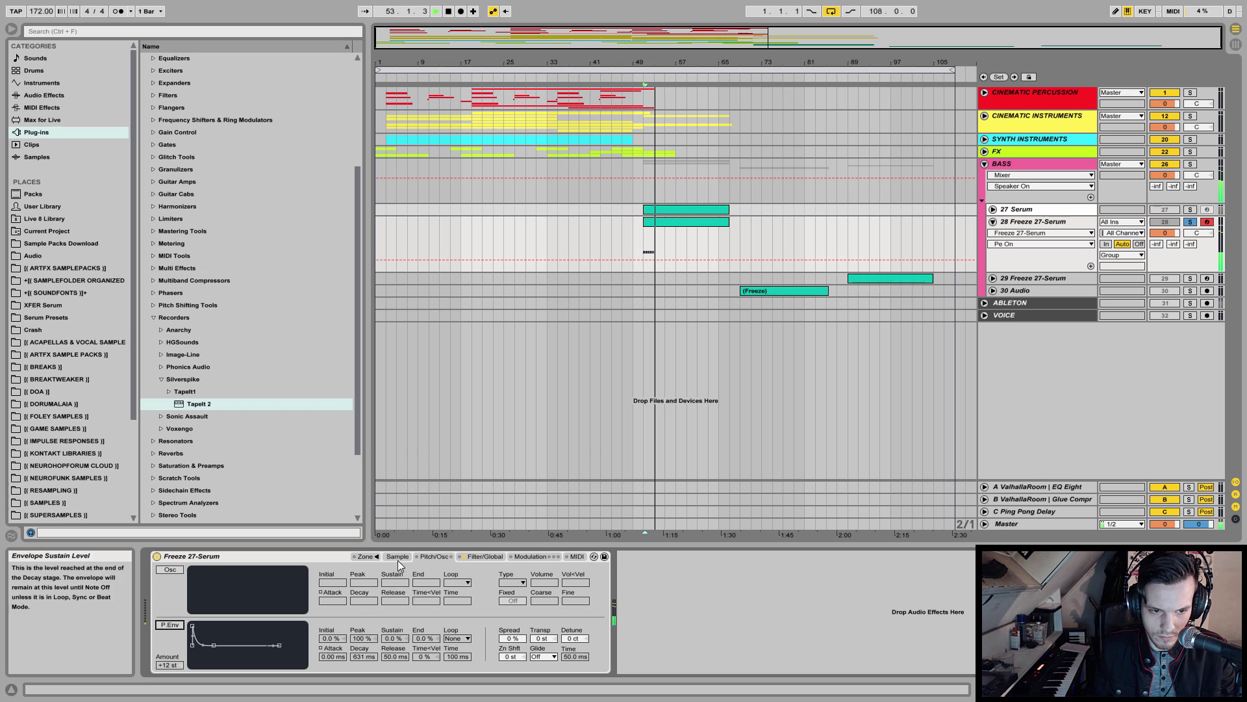
left_click(159, 624)
left_click_drag(364, 656, 364, 672)
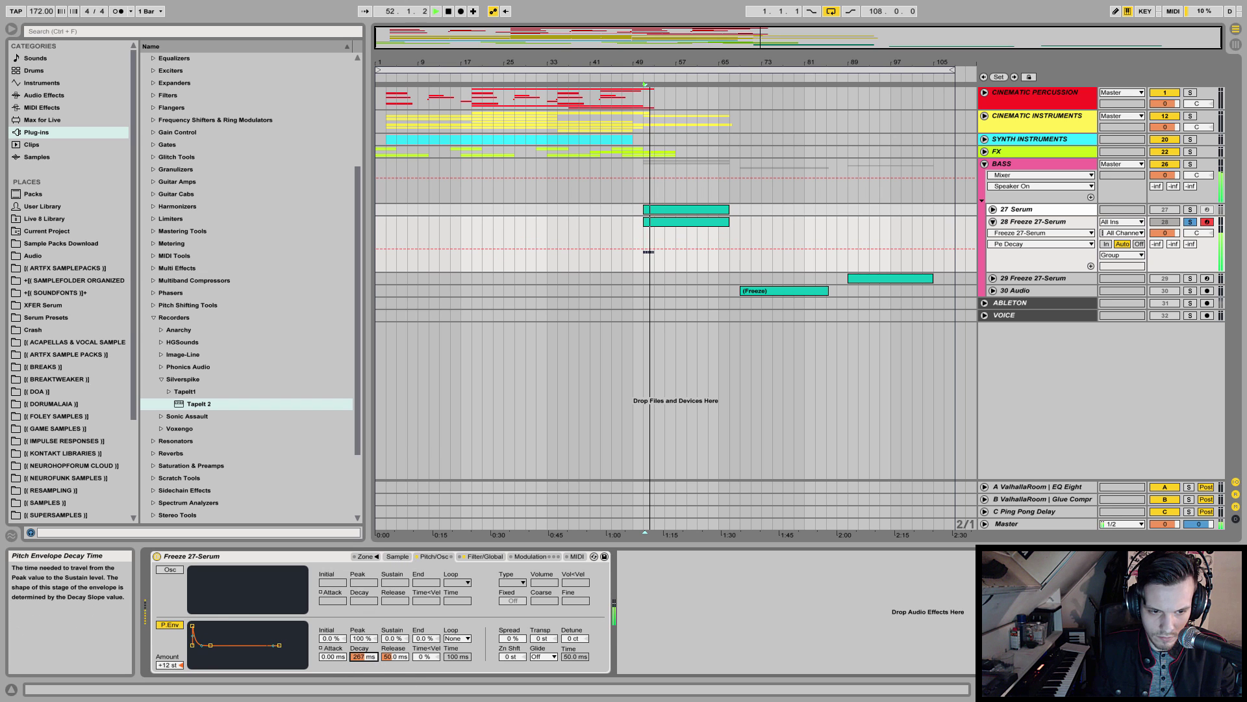
- Reverse the Sampler's sample, pulling its end in to 940055 and its start back to 342660
left_click(398, 557)
key("space")
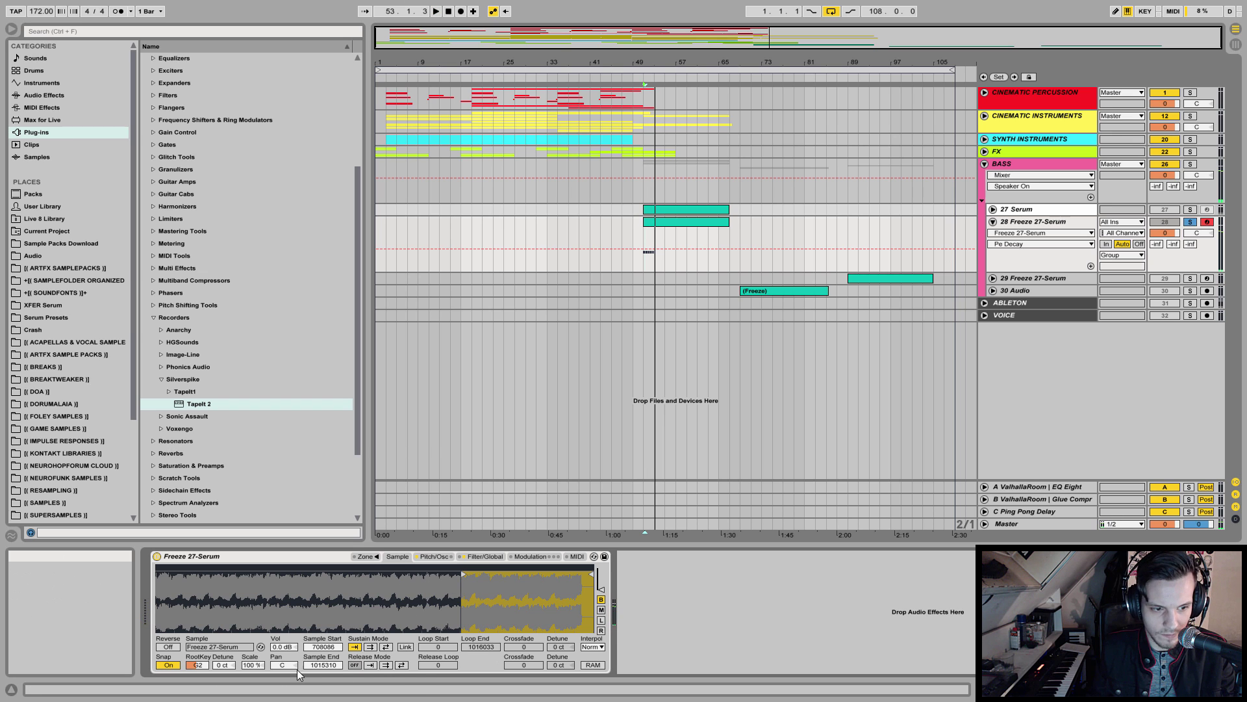
left_click(168, 647)
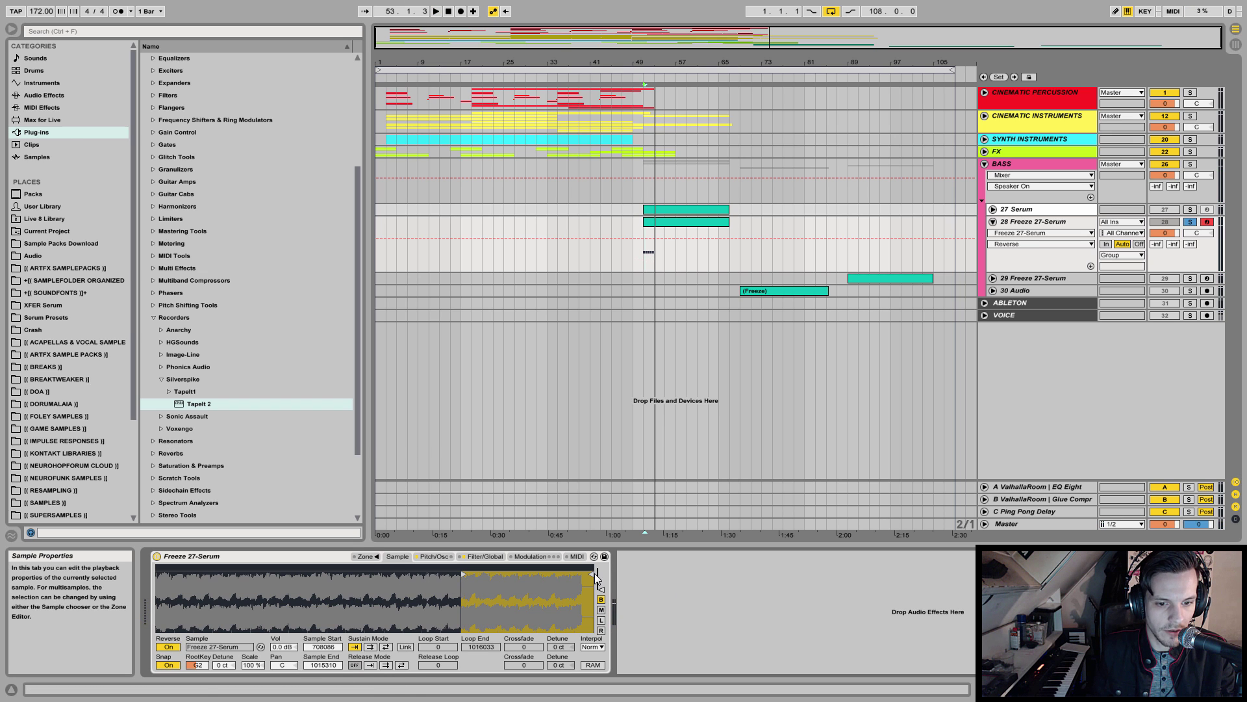
left_click_drag(596, 577, 557, 576)
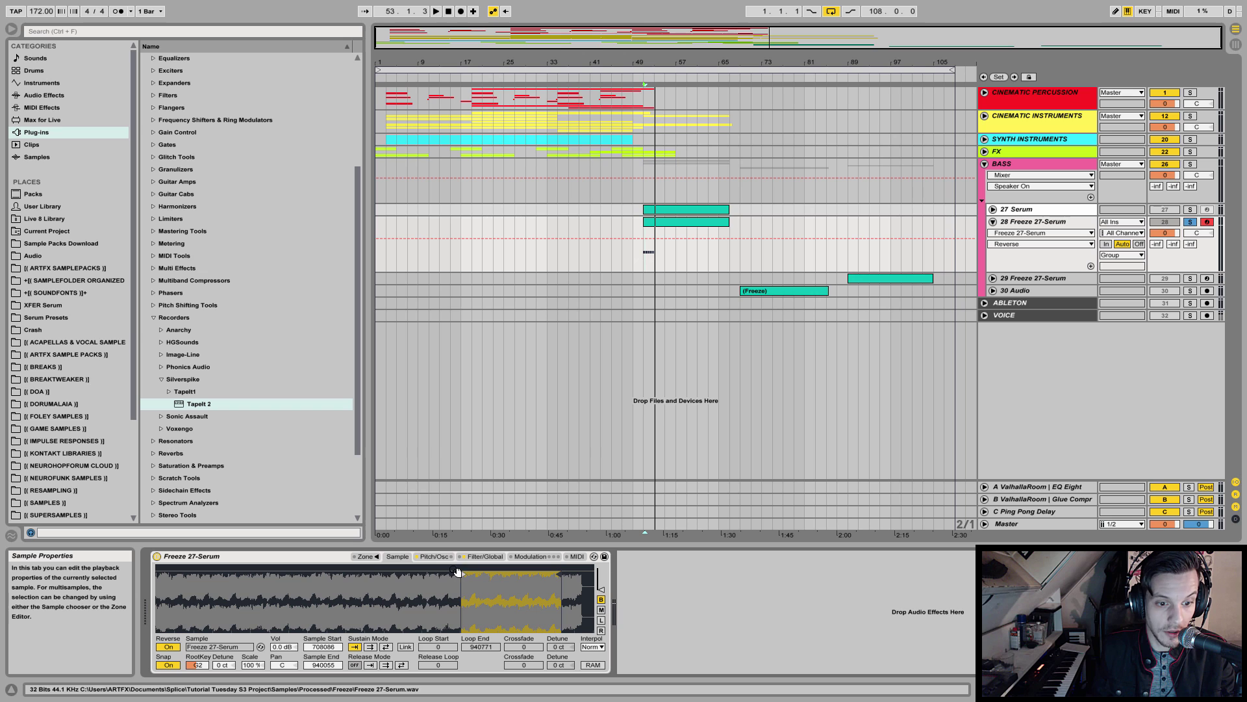
left_click_drag(464, 575, 304, 575)
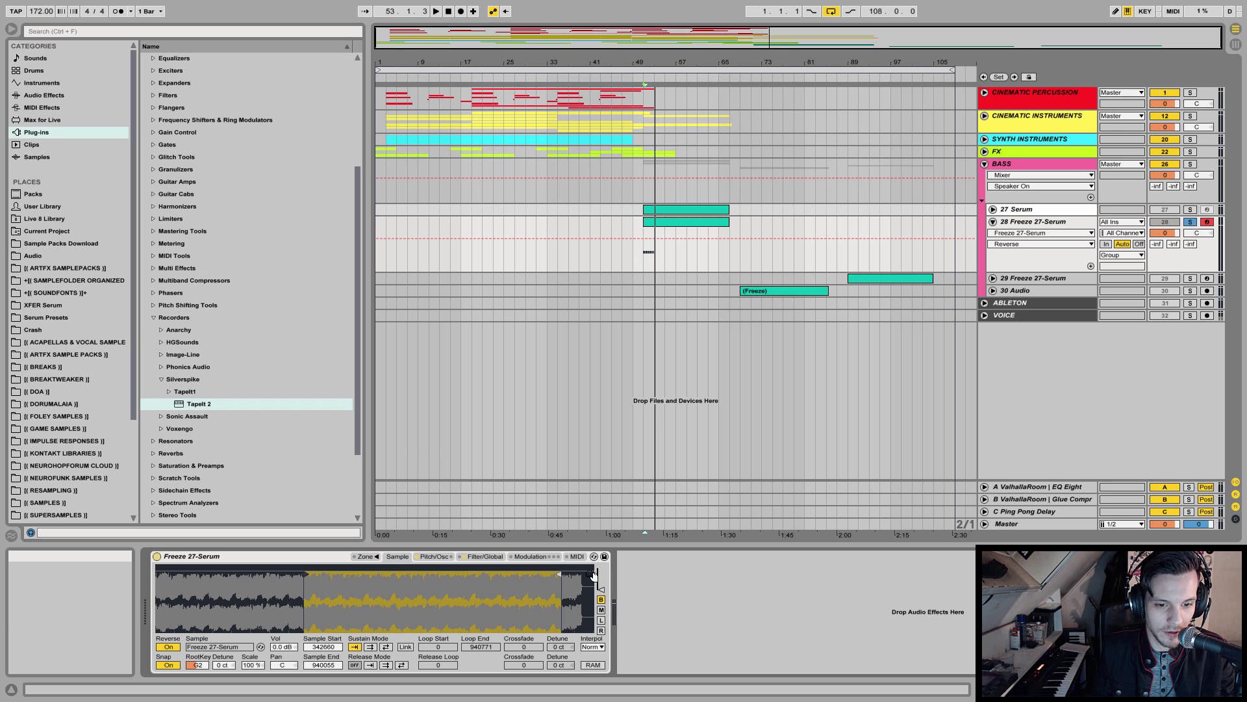
- Fine-tune the reversed sample's end to 934607 while auditioning the pattern
mouse_move(558, 575)
left_mouse_down()
mouse_move(574, 572)
mouse_move(567, 624)
mouse_move(450, 640)
left_mouse_up()
key("space")
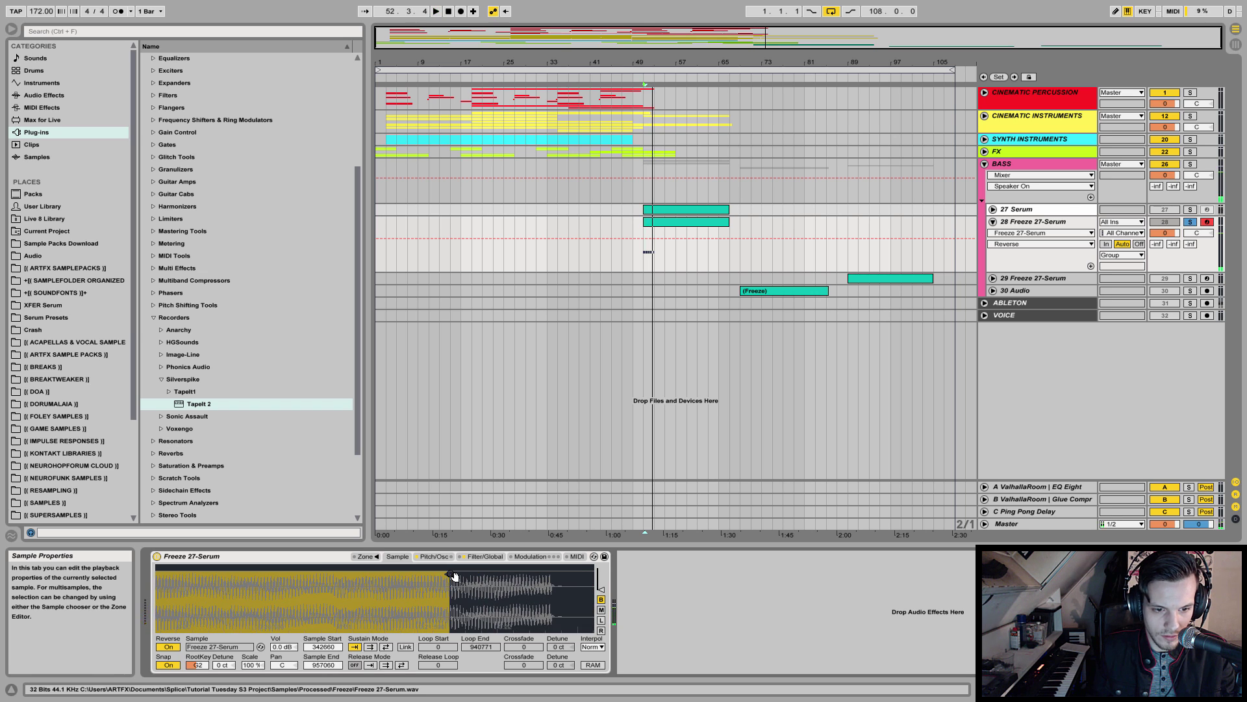
left_click_drag(469, 568, 364, 572)
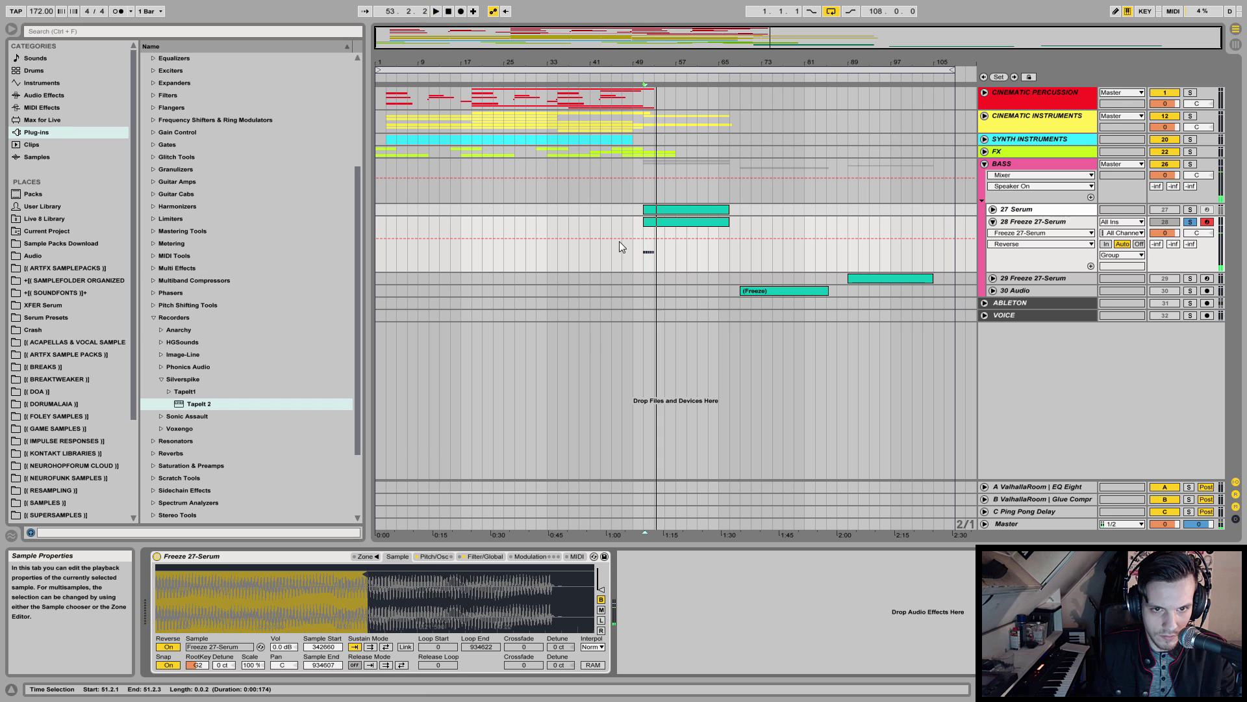
- Unsolo track 28 and adjust its volume while playing the full arrangement from just before the drop
left_click(1193, 223)
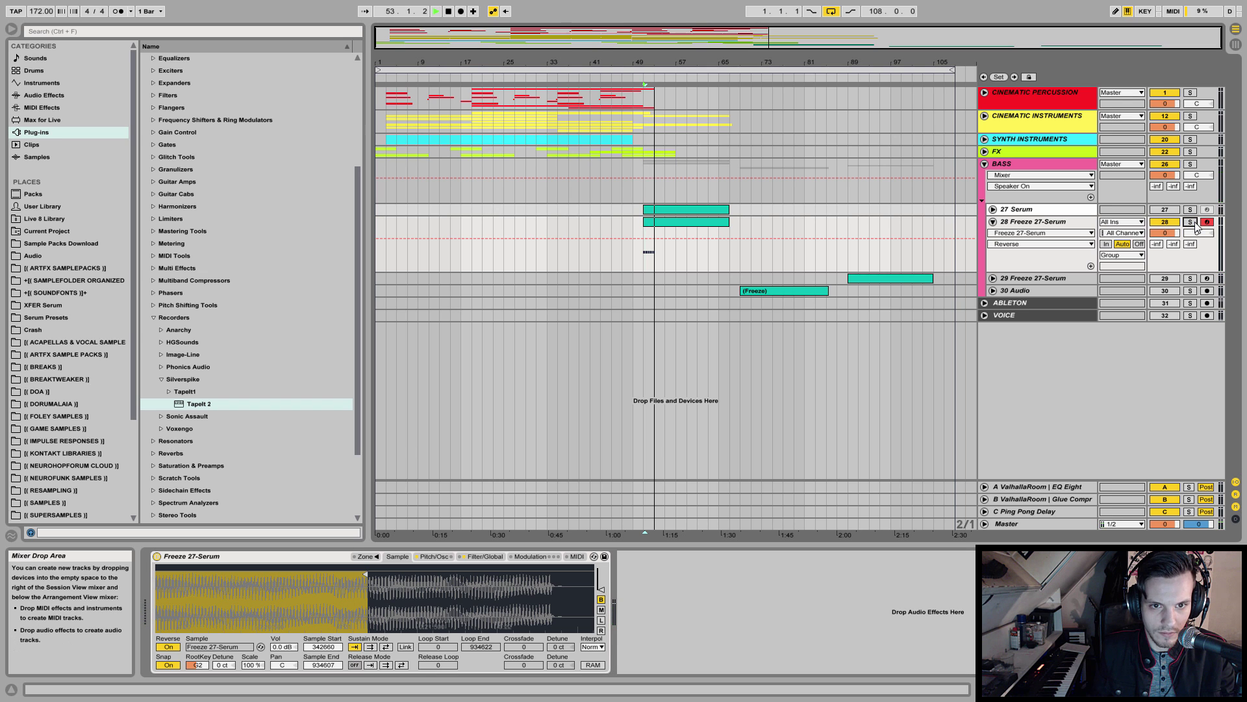
key("space")
left_click(660, 221)
left_click(623, 249)
key("space")
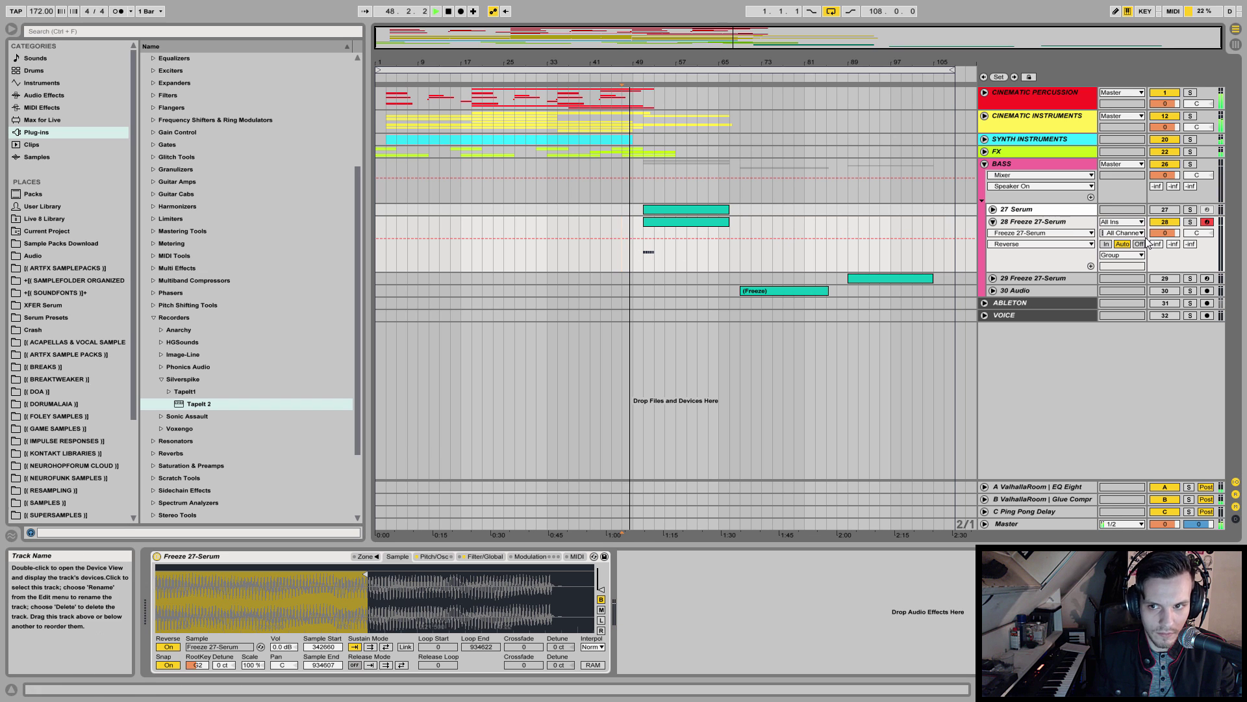
mouse_move(1165, 232)
left_mouse_down()
mouse_move(1174, 238)
mouse_move(1166, 210)
left_mouse_up()
key("space")
- Merge the opening G2 notes of the track 28 clip into three 0.1.2-long notes ending at 2.1.3, and play it
double_click(707, 222)
left_click(344, 595)
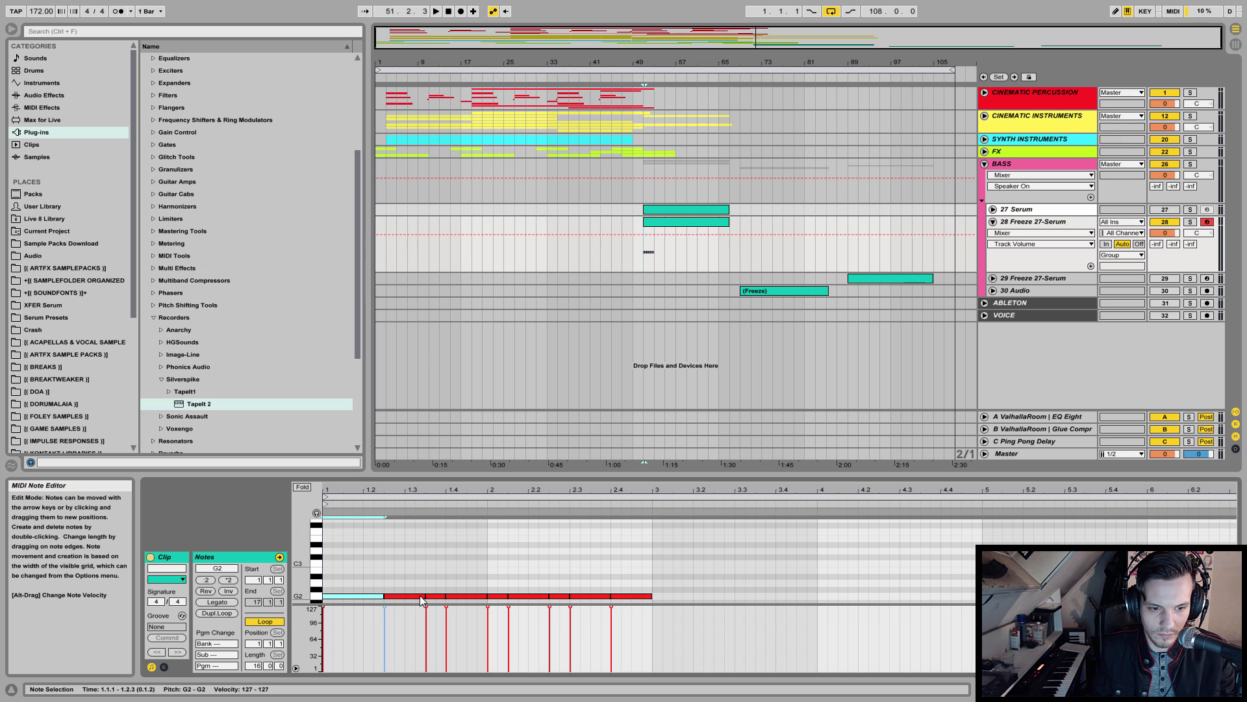
left_click(485, 596)
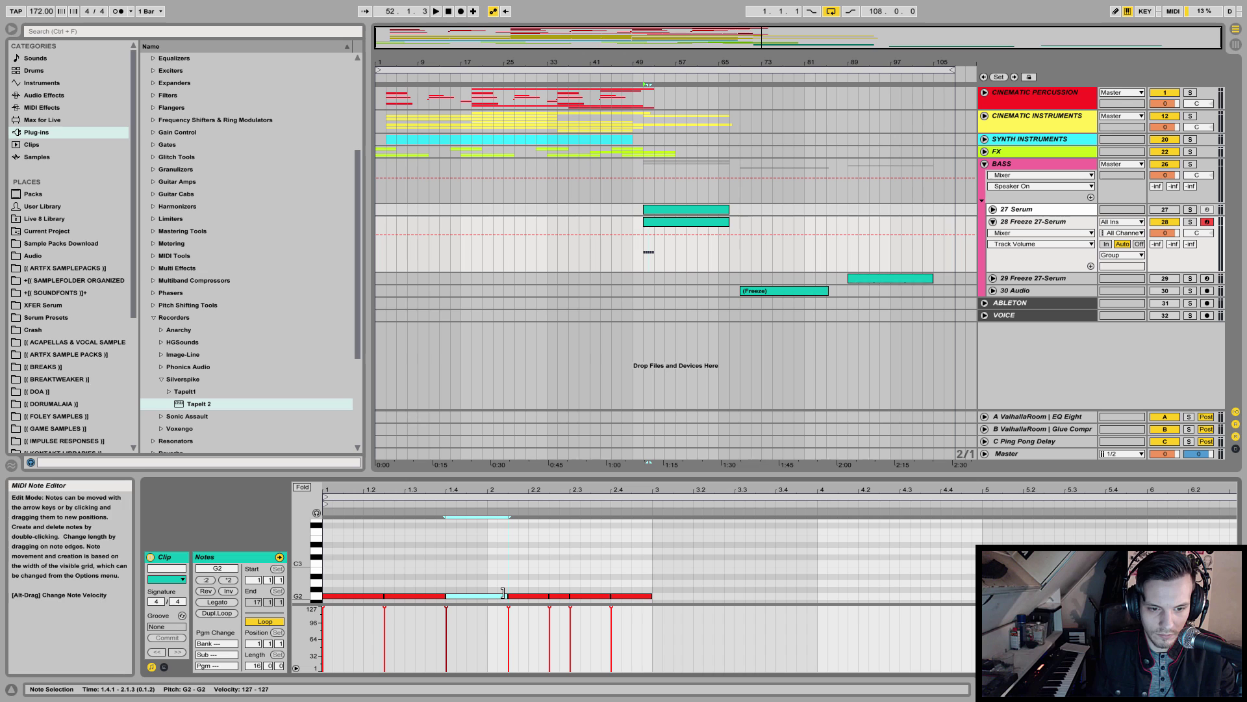
key("space")
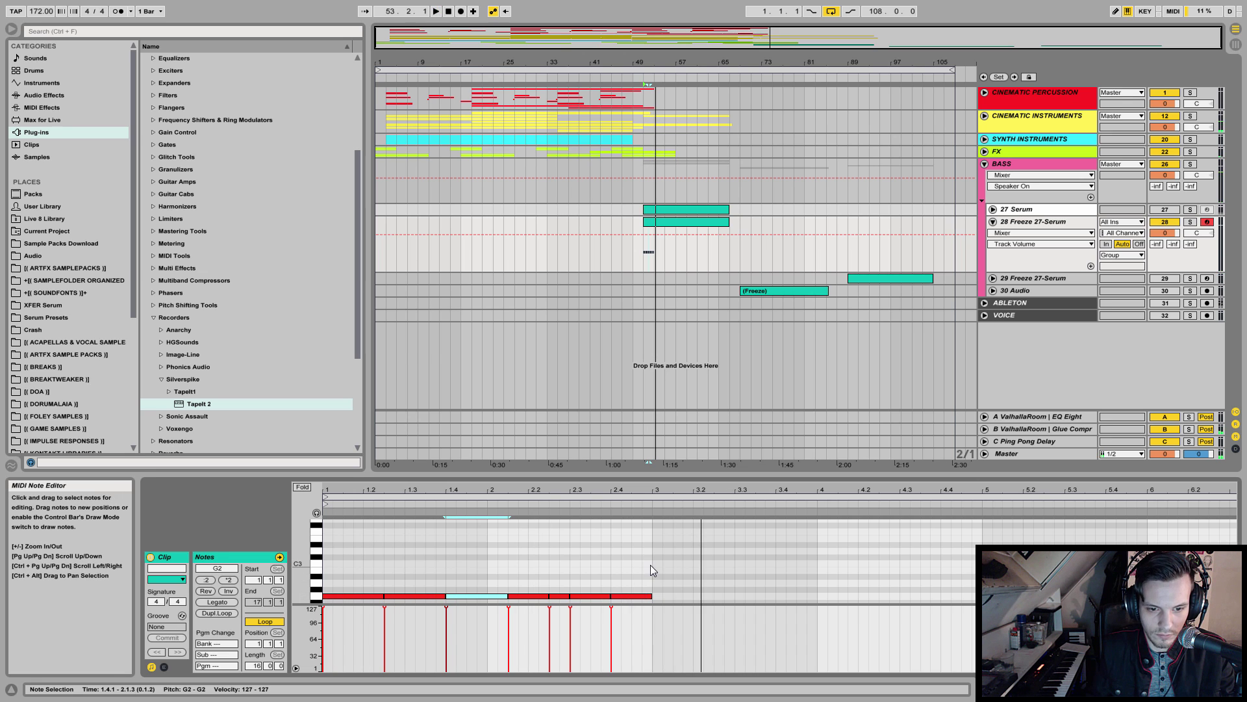
- Duplicate the two-bar G2 pattern to bar 3, delete the copied notes after 4.1.3, and play the result
key("space")
left_click_drag(650, 564, 356, 602)
key("ctrl+d")
left_click_drag(853, 571, 1044, 611)
key("Delete")
key("space")
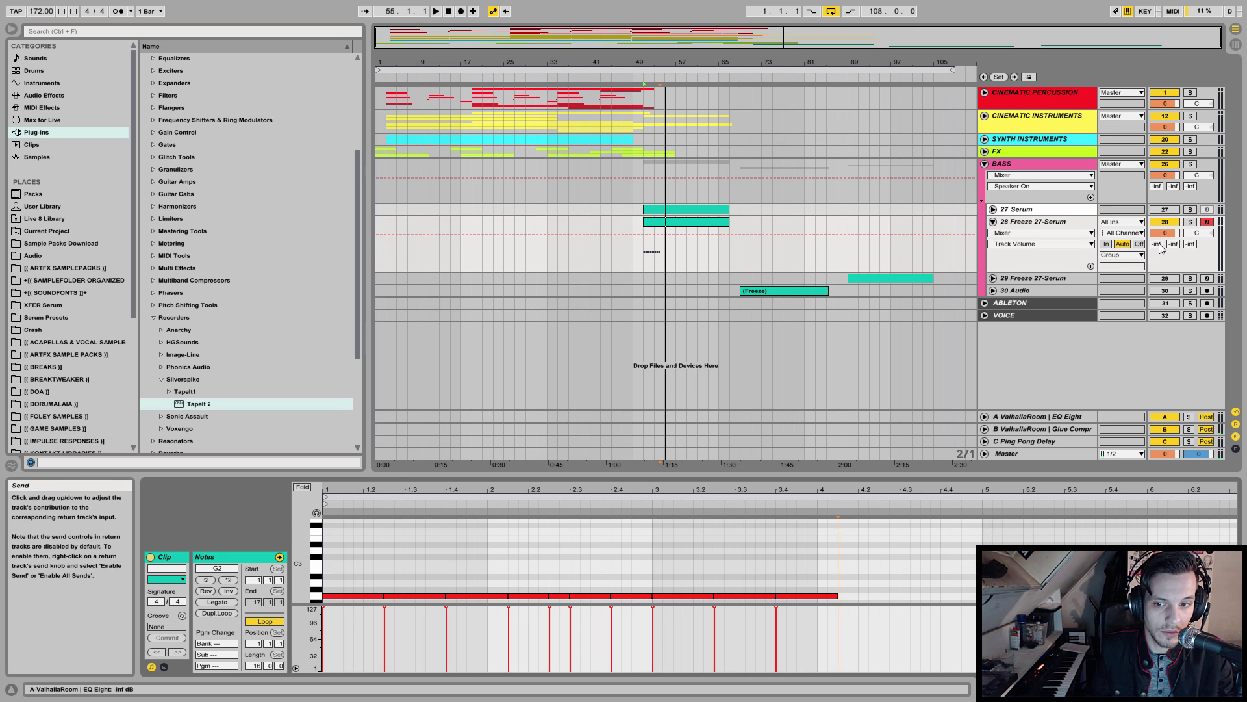
- Solo track 28 and set its A-ValhallaRoom | EQ Eight send to about -17 dB while playing the pattern
left_click_drag(1157, 244, 1157, 221)
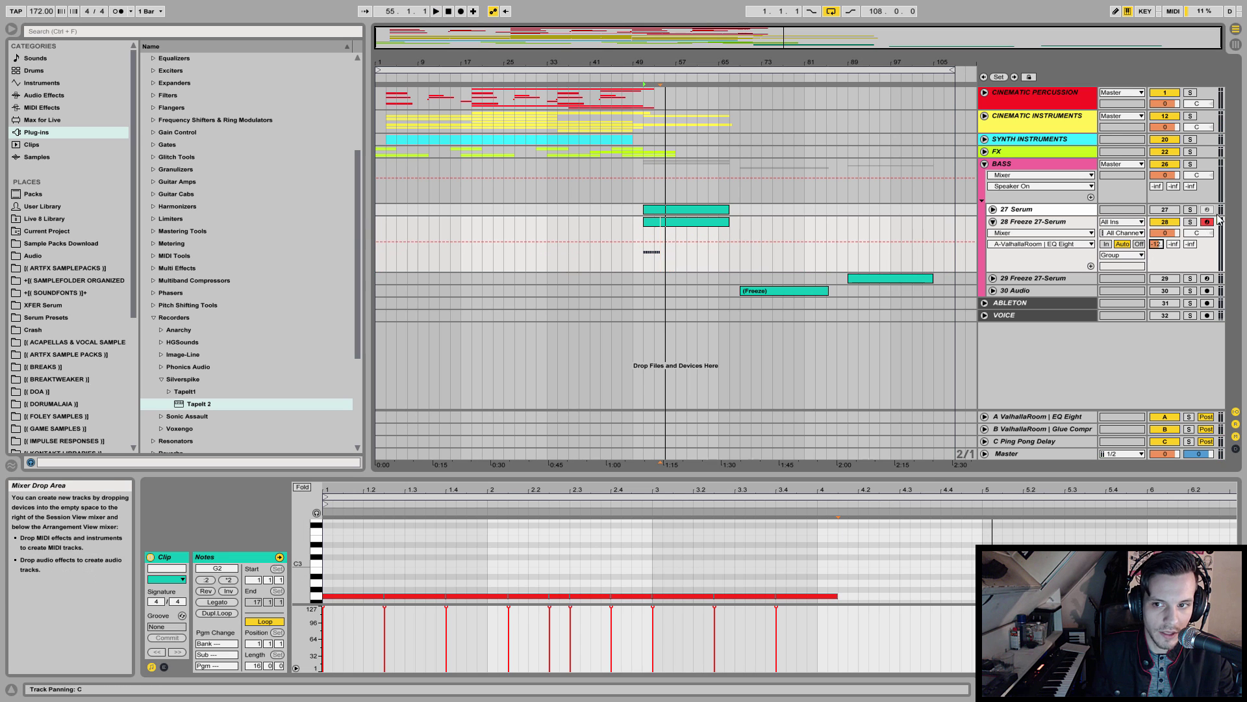
left_click(1190, 222)
key("space")
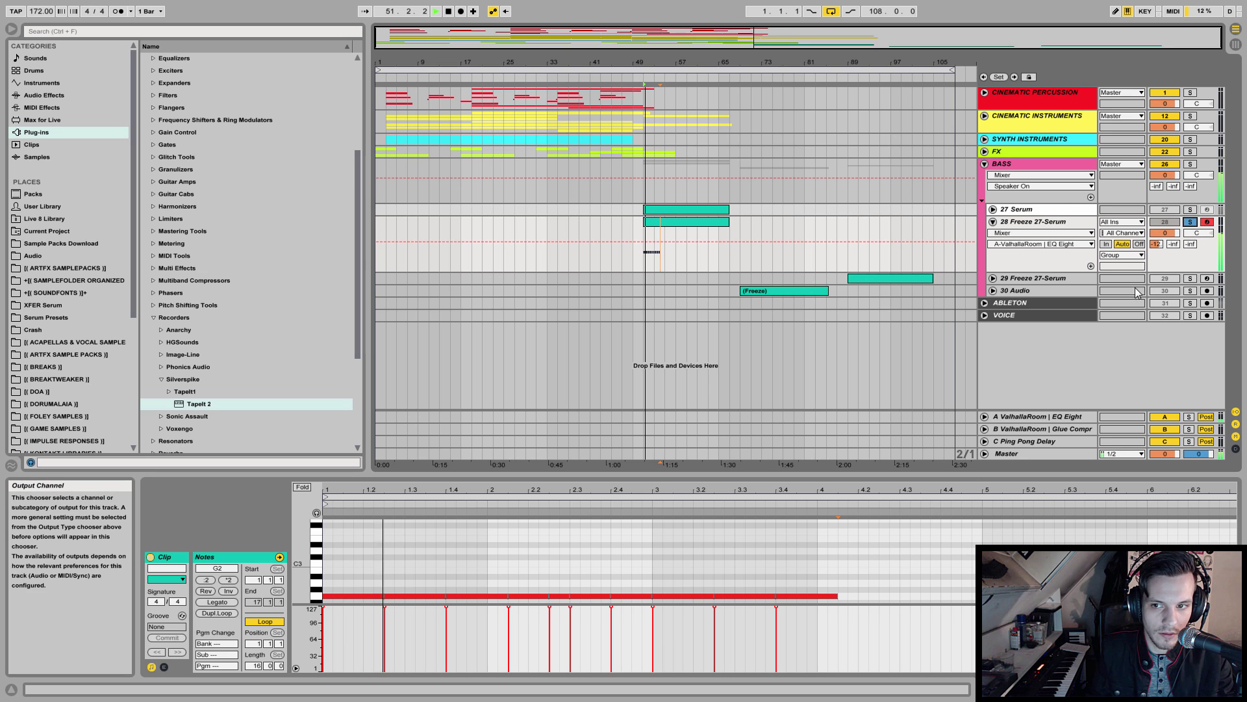
left_click_drag(1156, 244, 1156, 252)
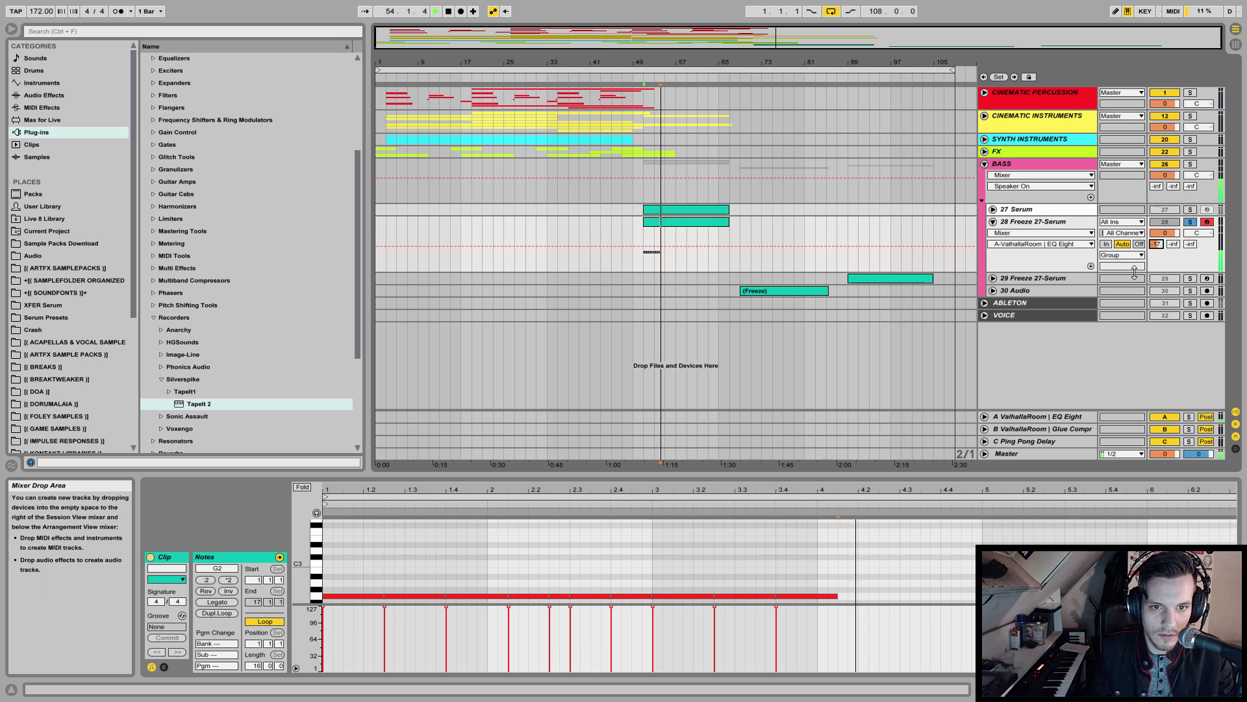
- Stop playback and duplicate the first four bars of notes in the track 28 clip to bar 5
left_click(686, 221)
key("space")
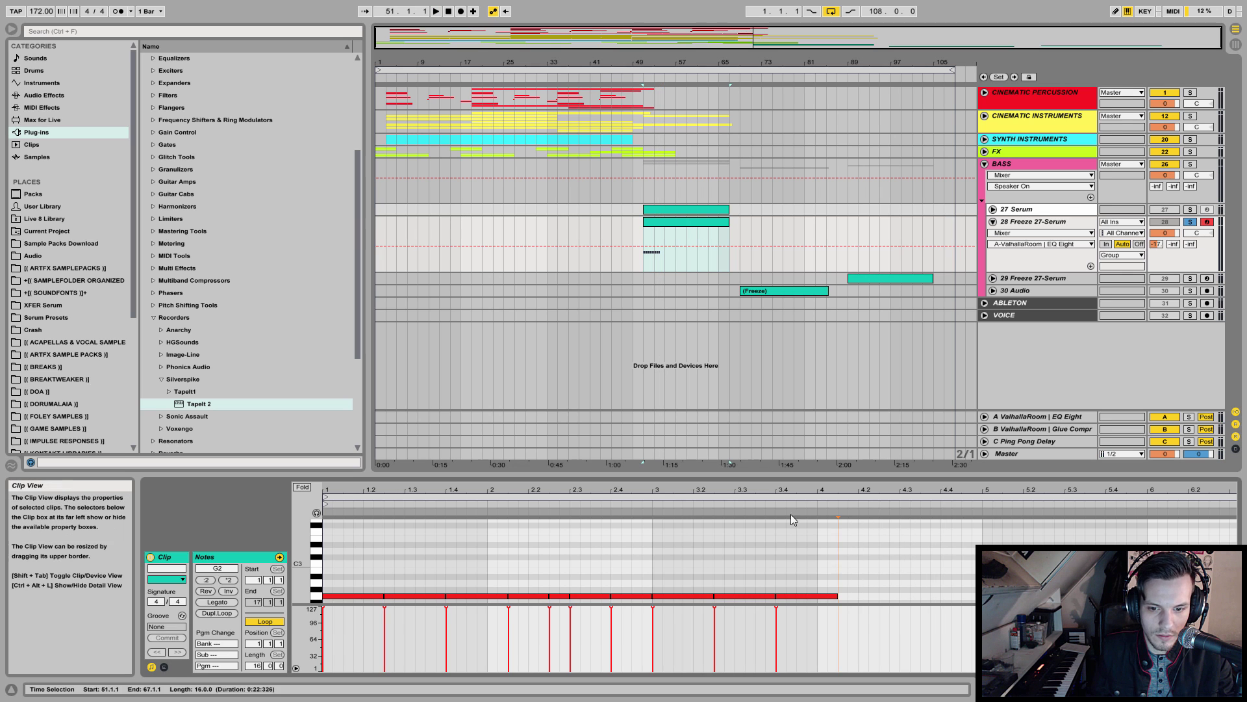
left_click_drag(978, 601, 323, 602)
key("ctrl+d")
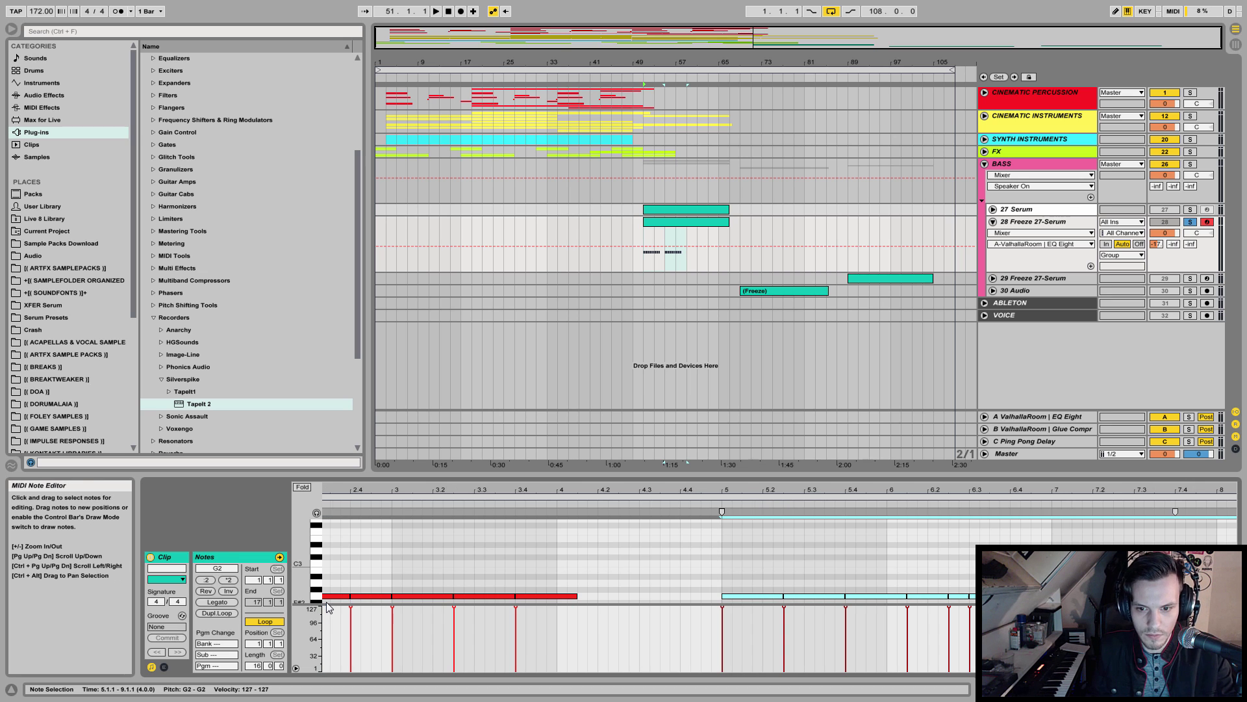
- Try raising the copied note at 5.4 to A#2, and instead the one at 6.2.3, while auditioning the pattern
left_click(824, 579)
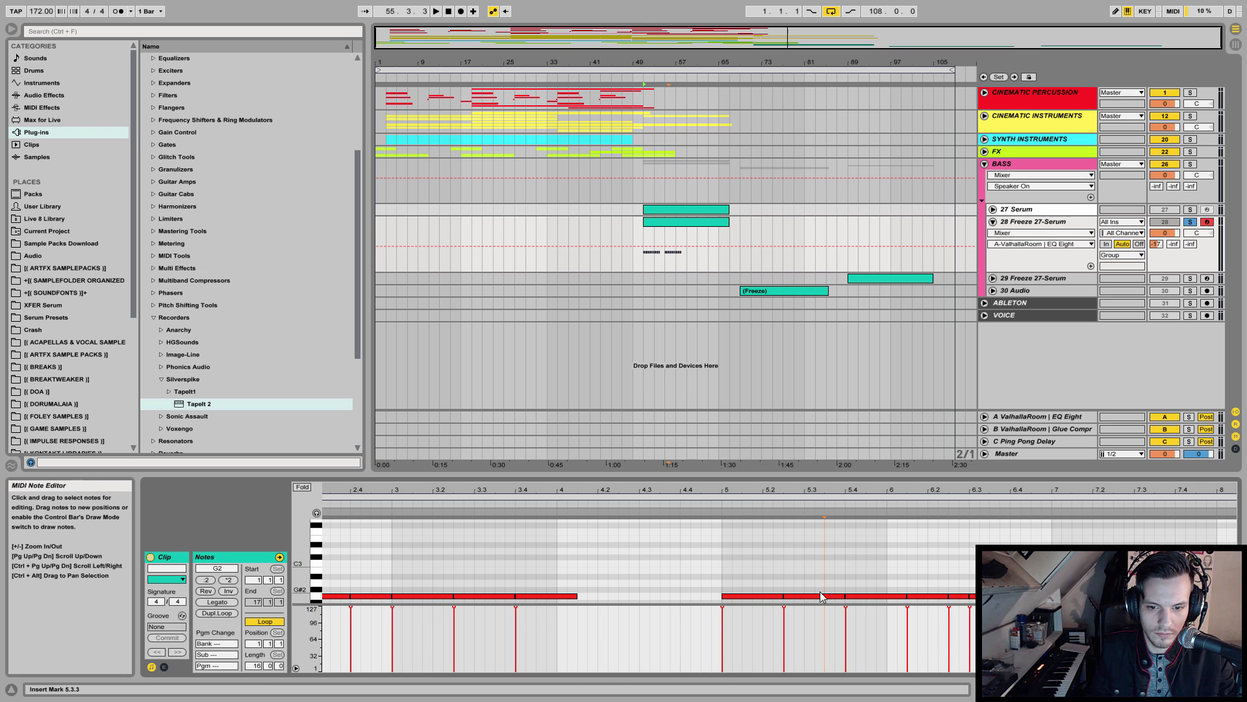
left_click_drag(883, 603, 881, 579)
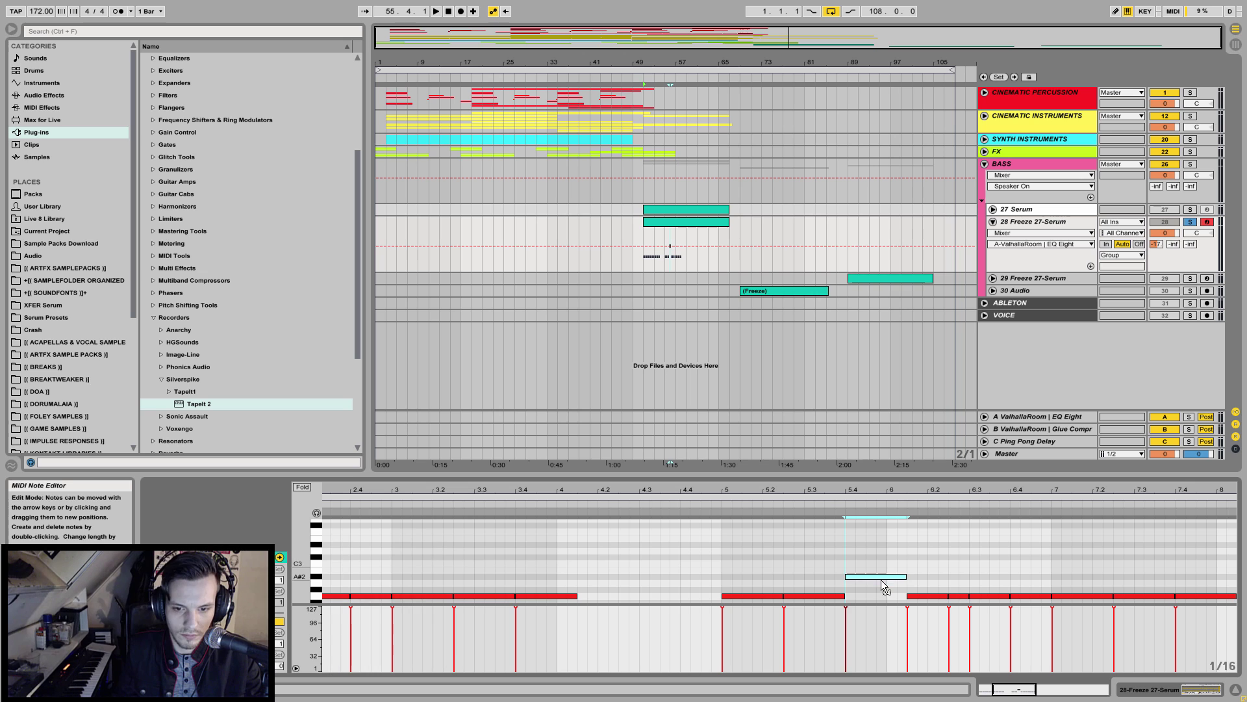
left_click(657, 246)
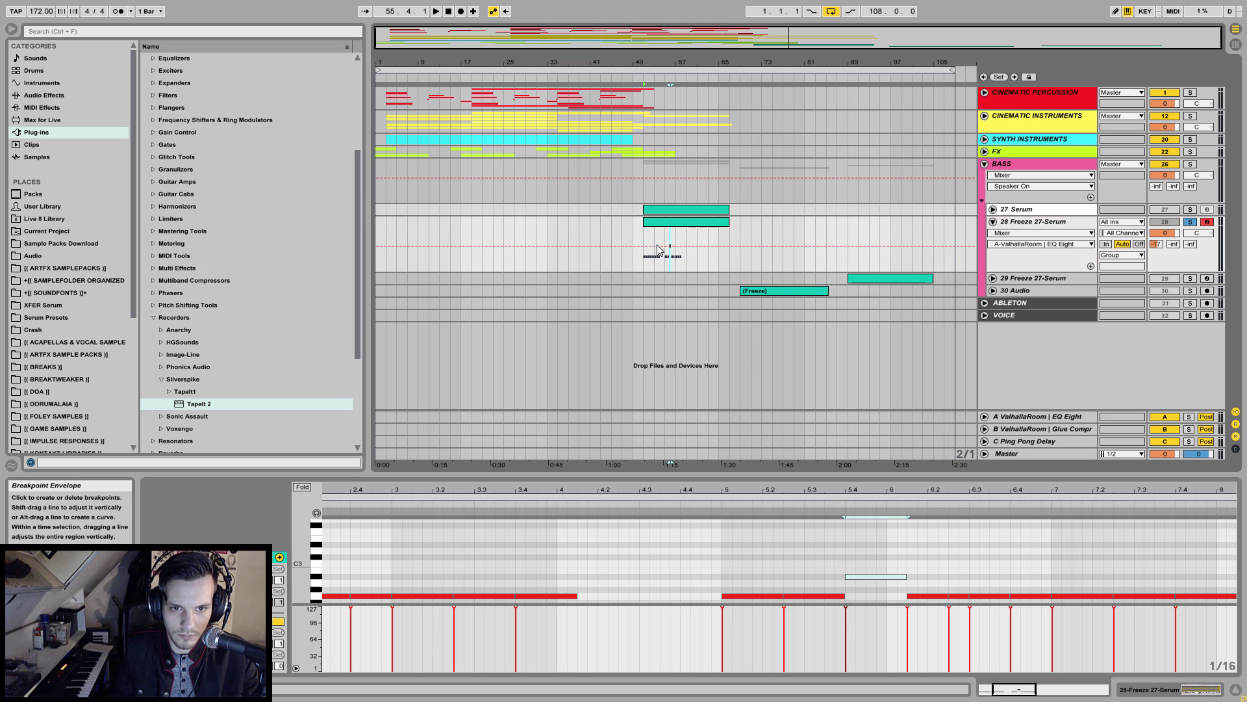
key("space")
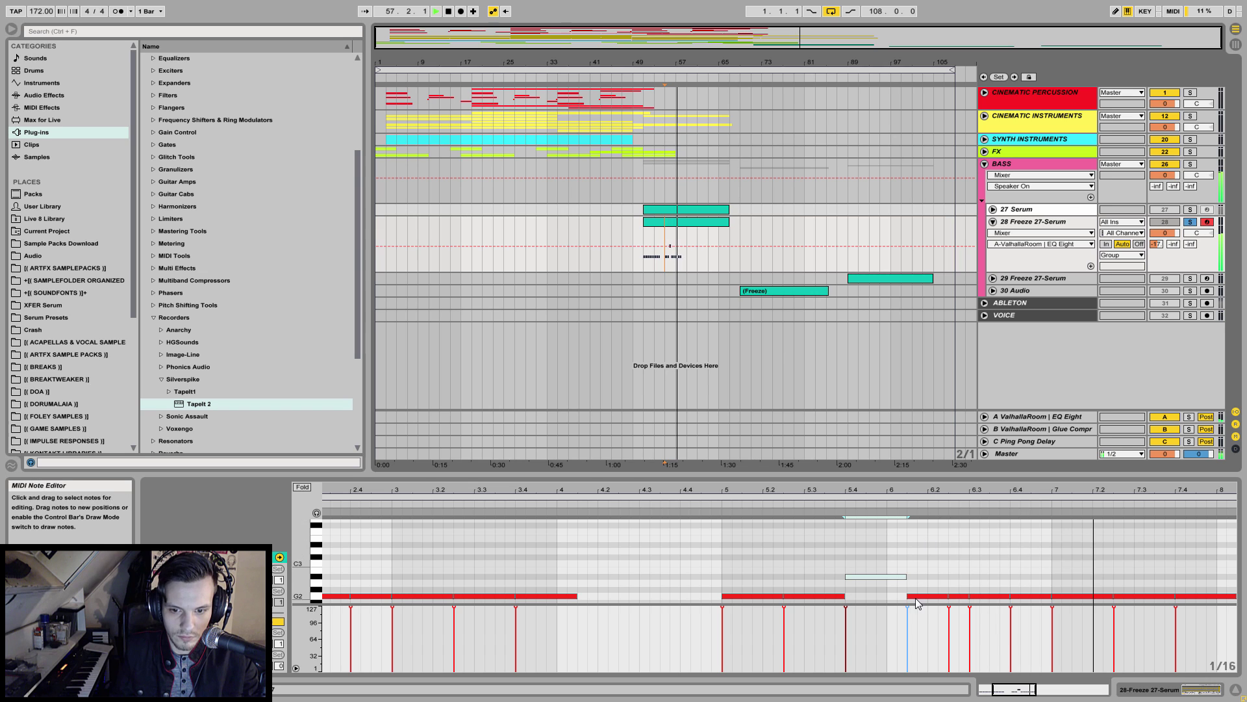
key("space")
left_click_drag(886, 576, 959, 580)
key("space")
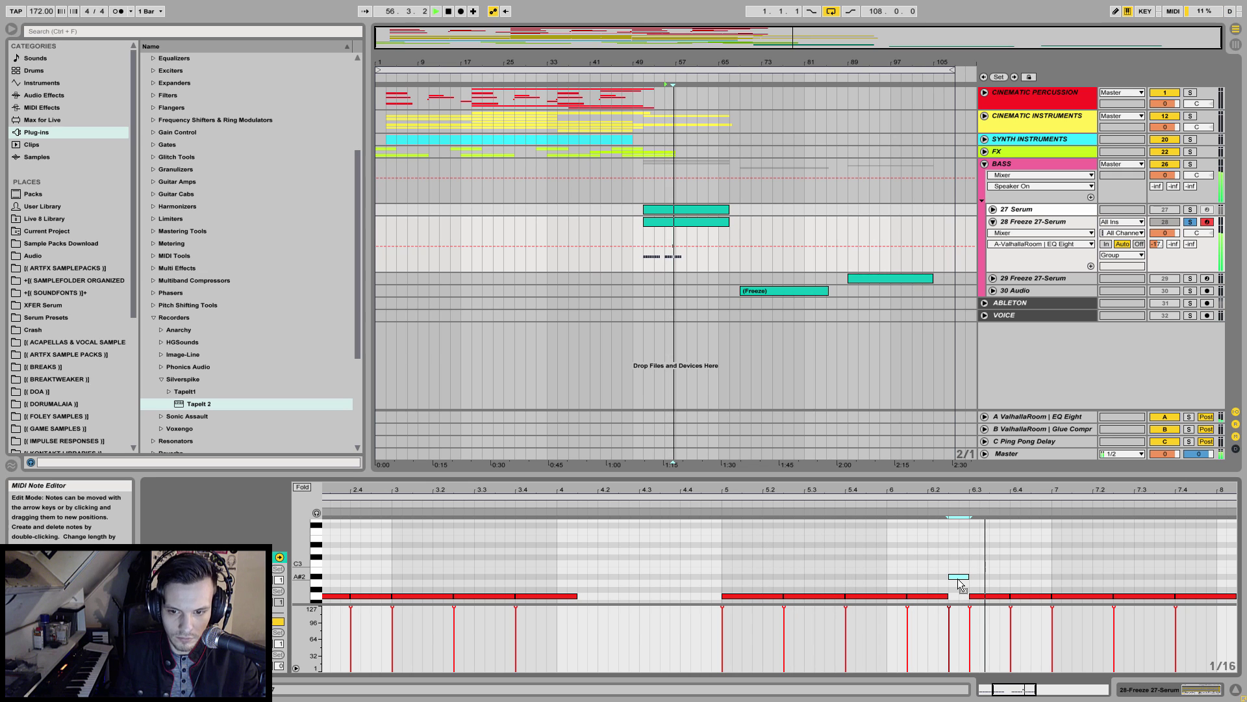
- Raise the note at 6.3 to A#2 with 6.4 at G2, and audition it soloed and in the full arrangement
left_click_drag(959, 580, 1031, 586)
key("space")
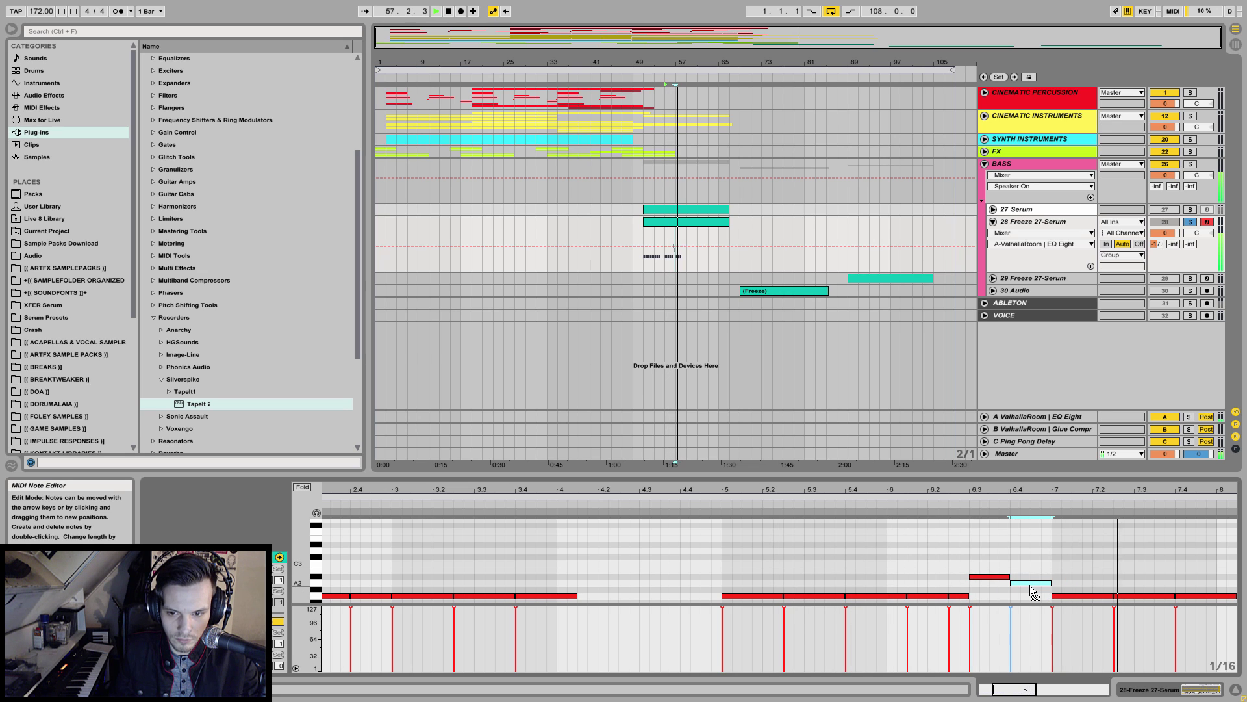
left_click_drag(1030, 591, 1031, 596)
key("space")
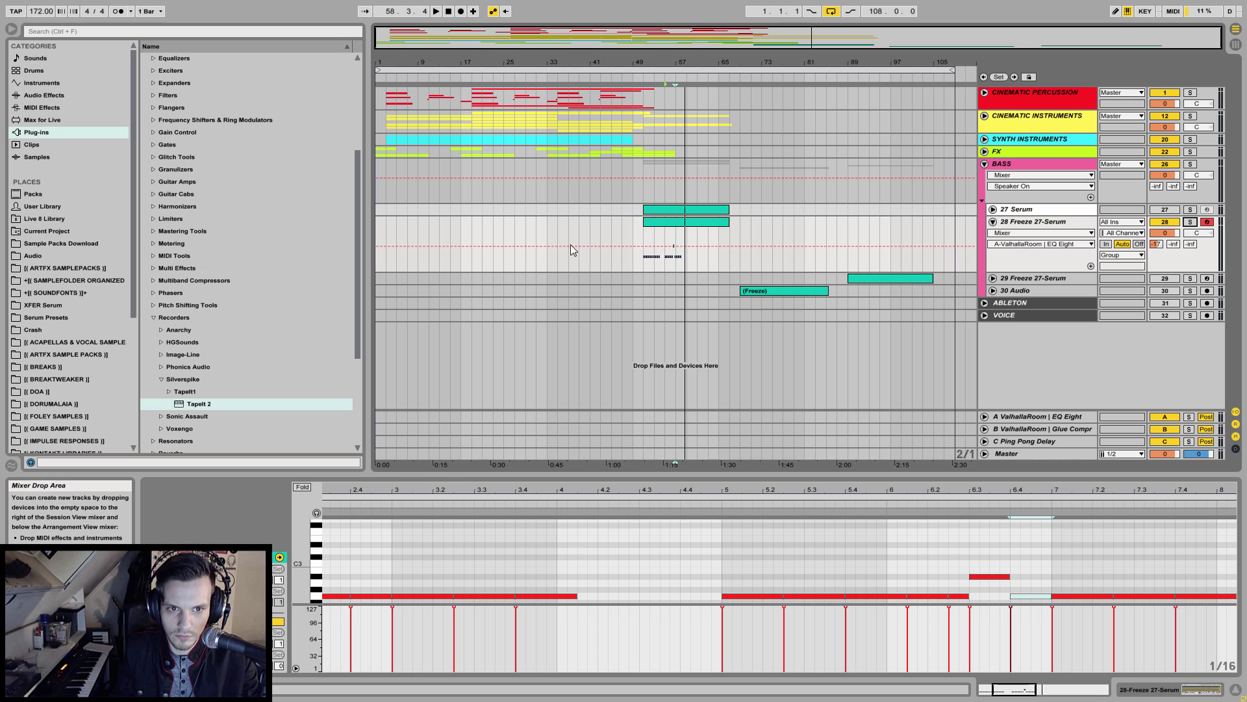
left_click(614, 226)
key("space")
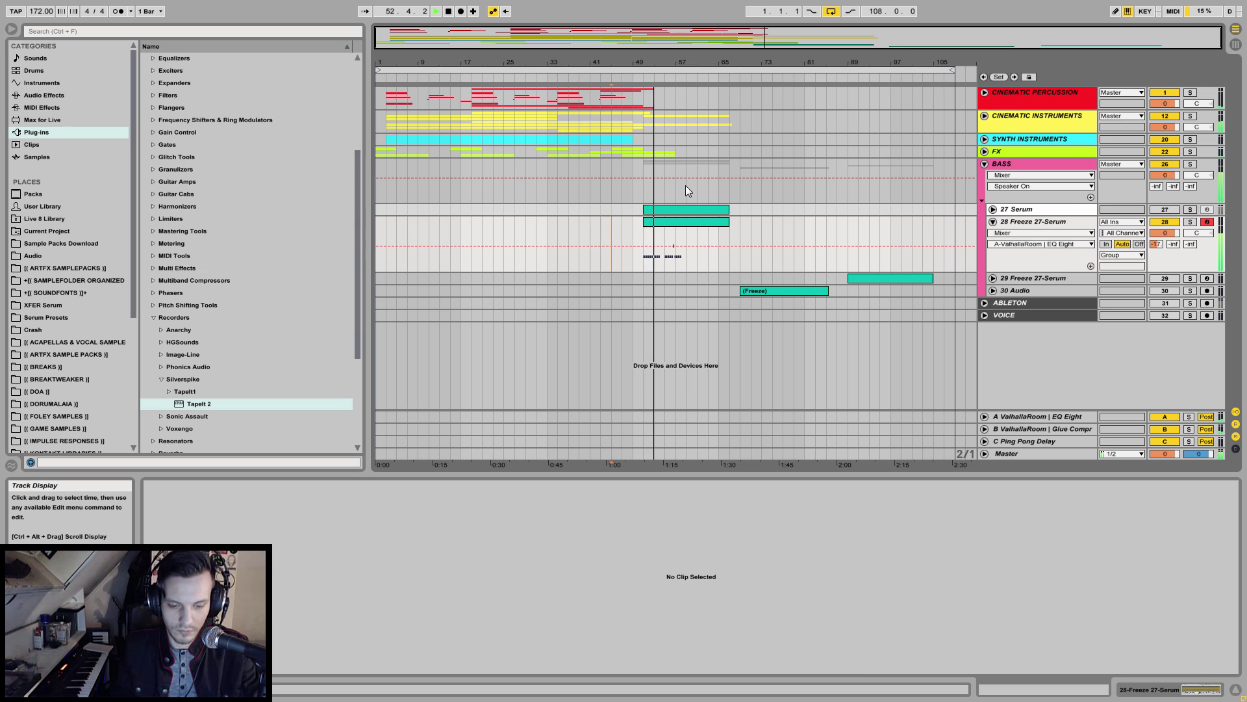
- Duplicate the first eight bars of the track 28 clip to bar 59 and play from the drop at bar 51
left_click(665, 222)
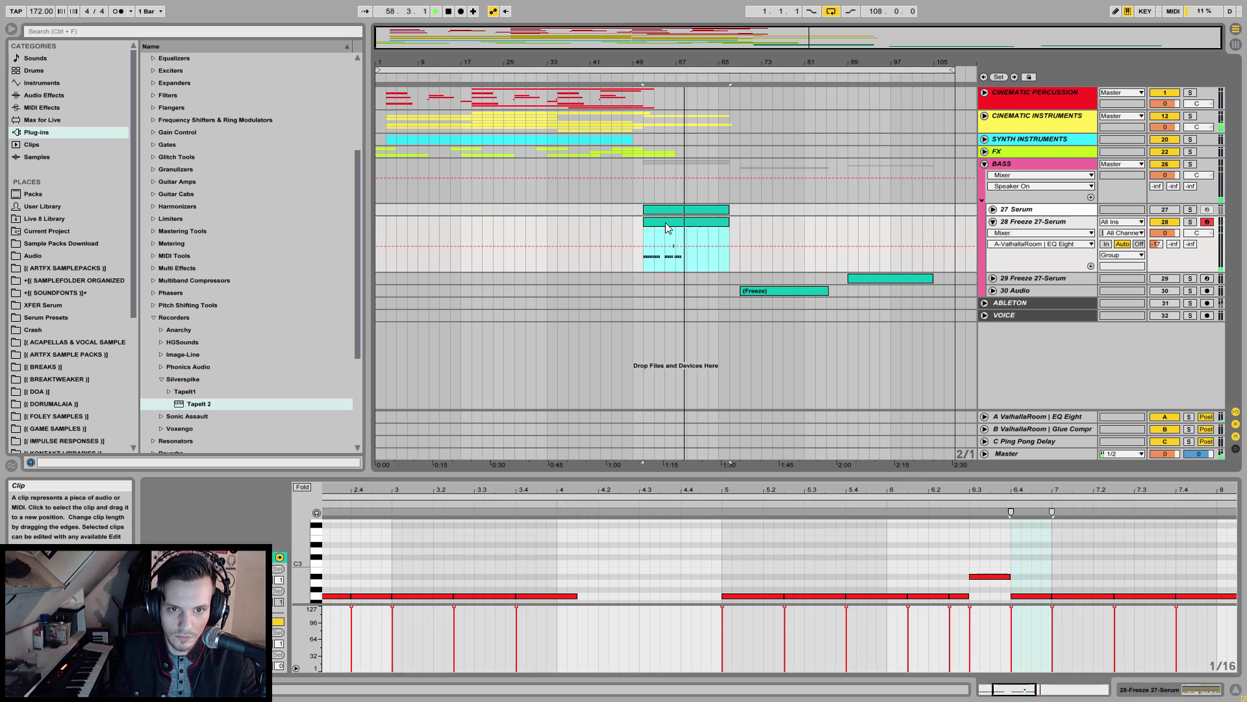
left_click_drag(693, 236, 676, 236)
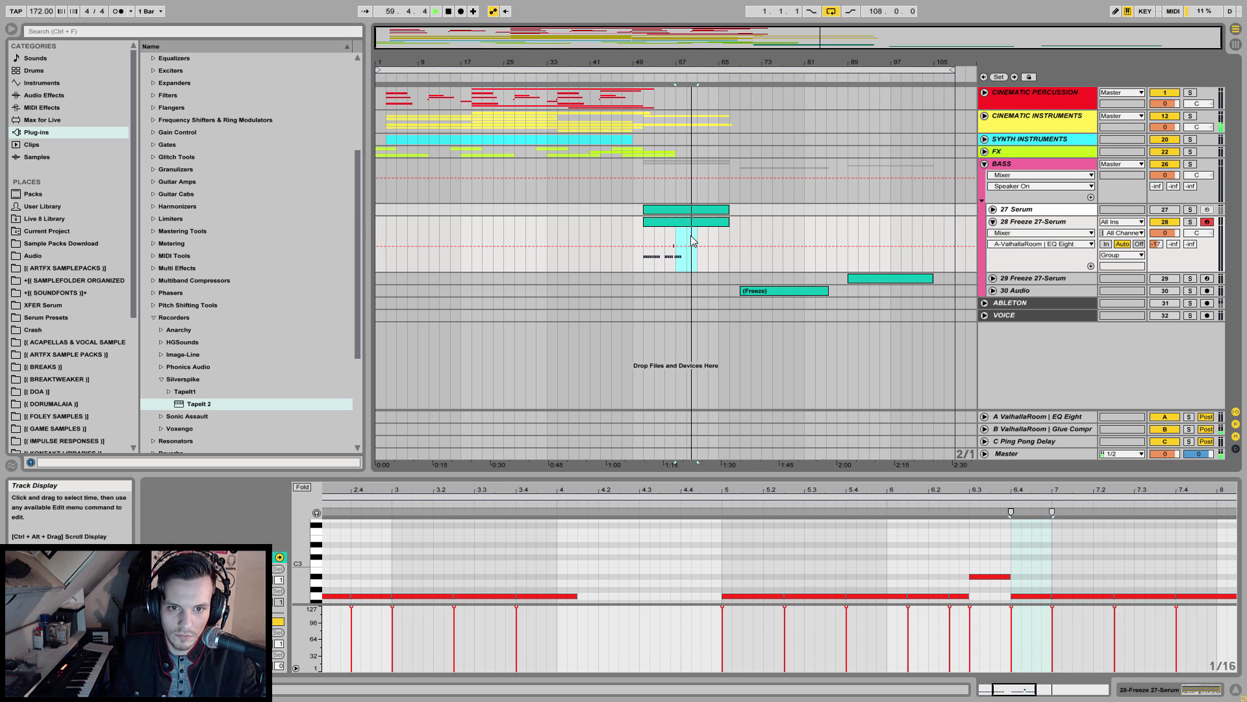
key("ctrl+d")
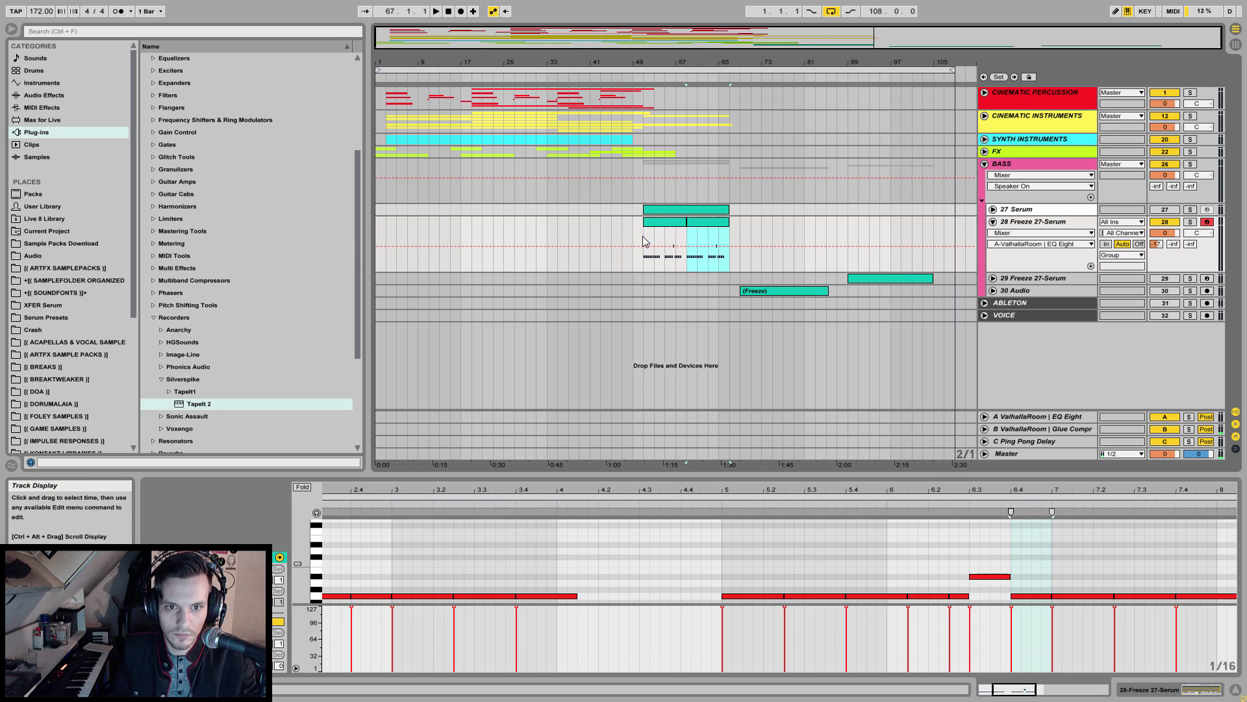
key("space")
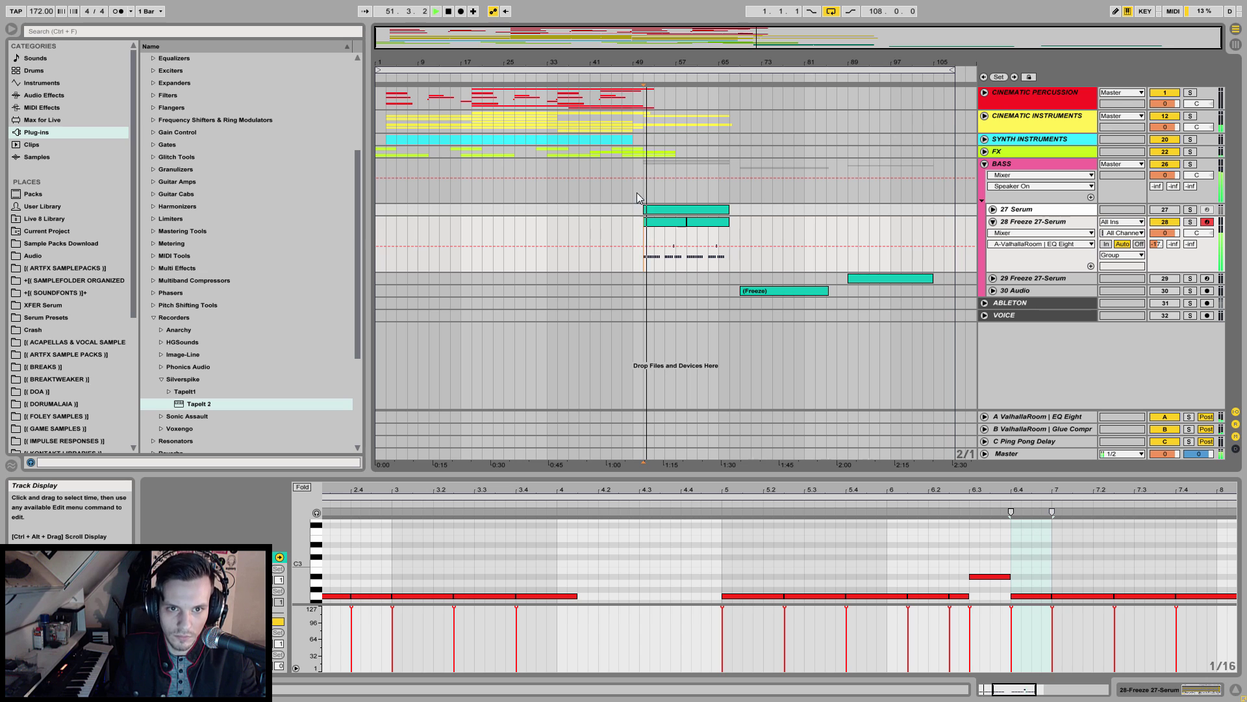
key("space")
- Fold the BASS group, unfold CINEMATIC INSTRUMENTS and duplicate its DUDUK track
left_click(984, 165)
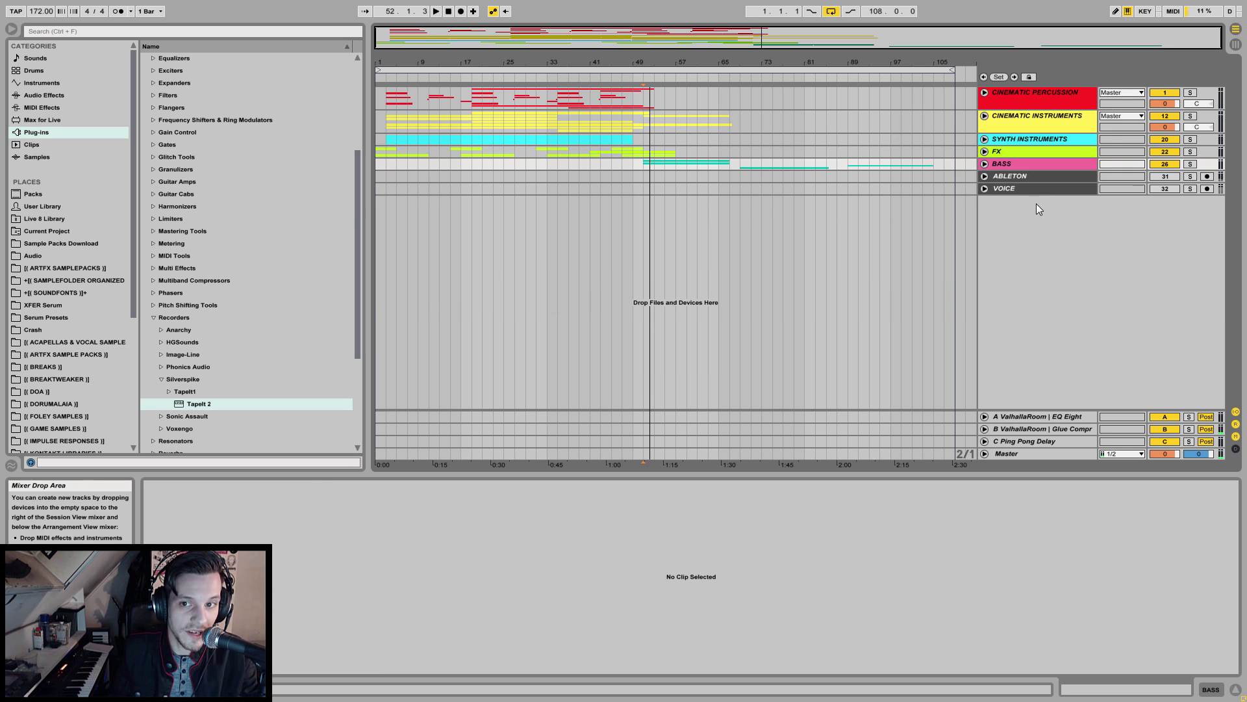
left_click(984, 117)
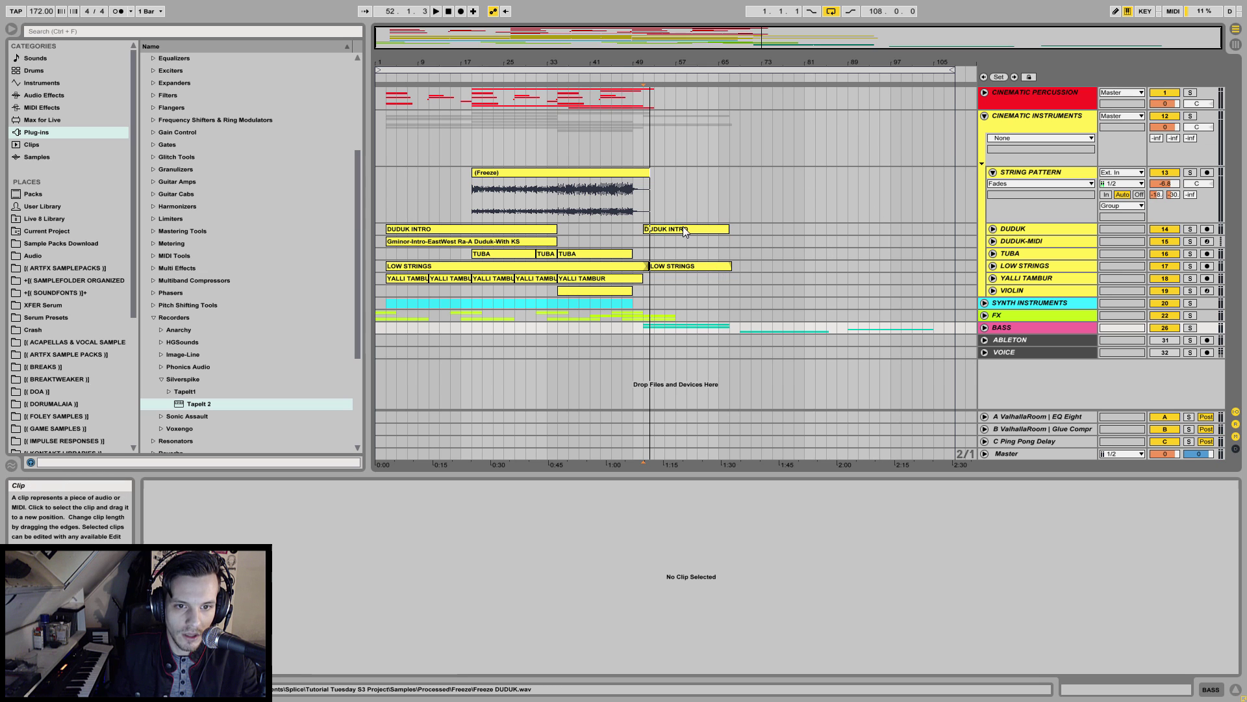
left_click(708, 228)
left_click(993, 229)
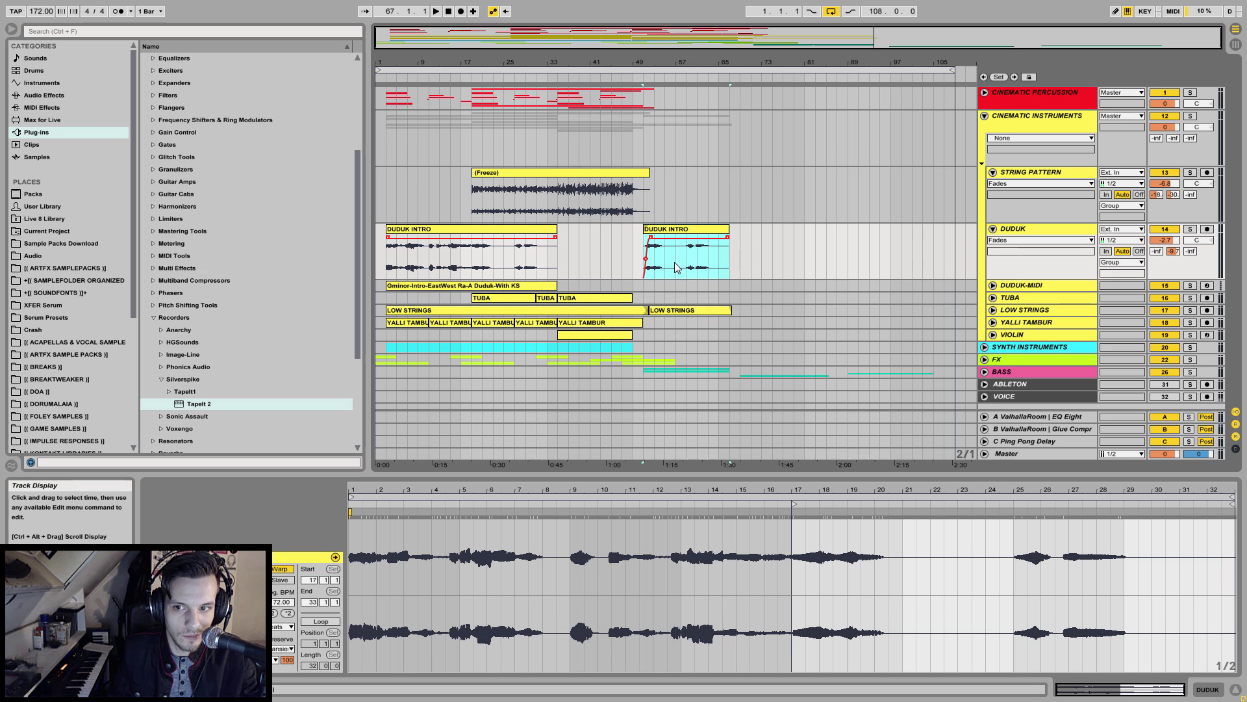
left_click(1051, 288)
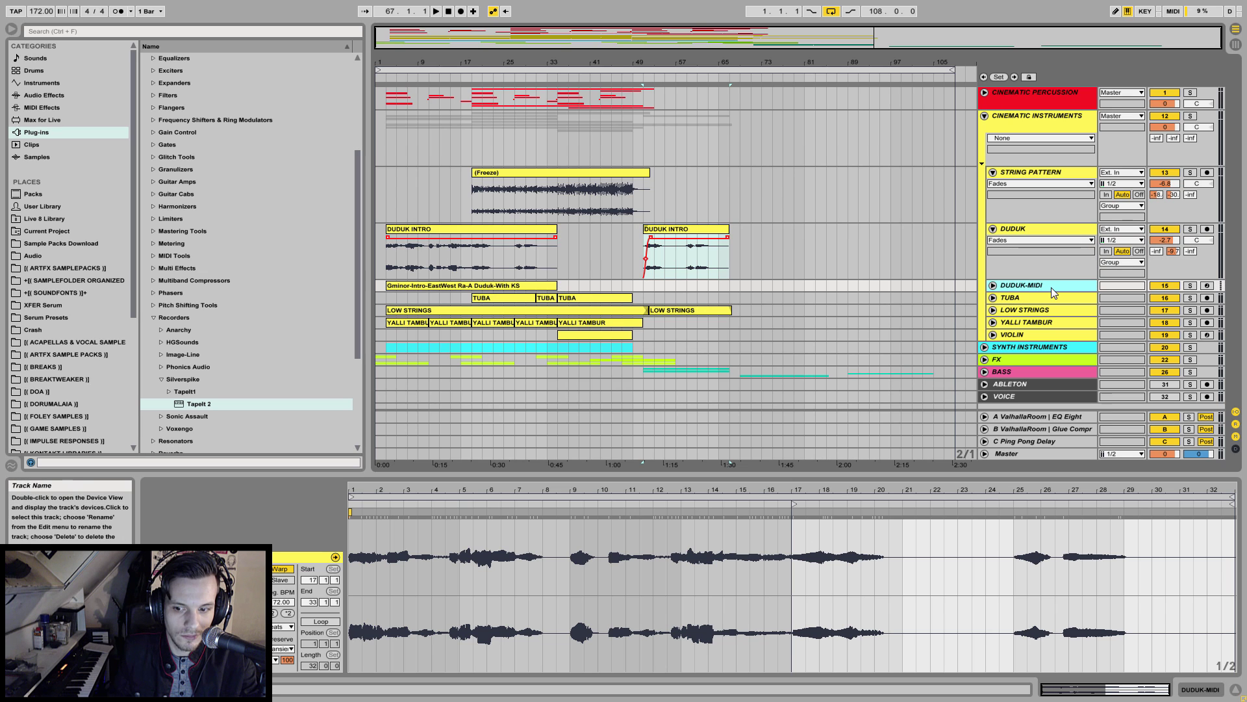
left_click(1037, 239)
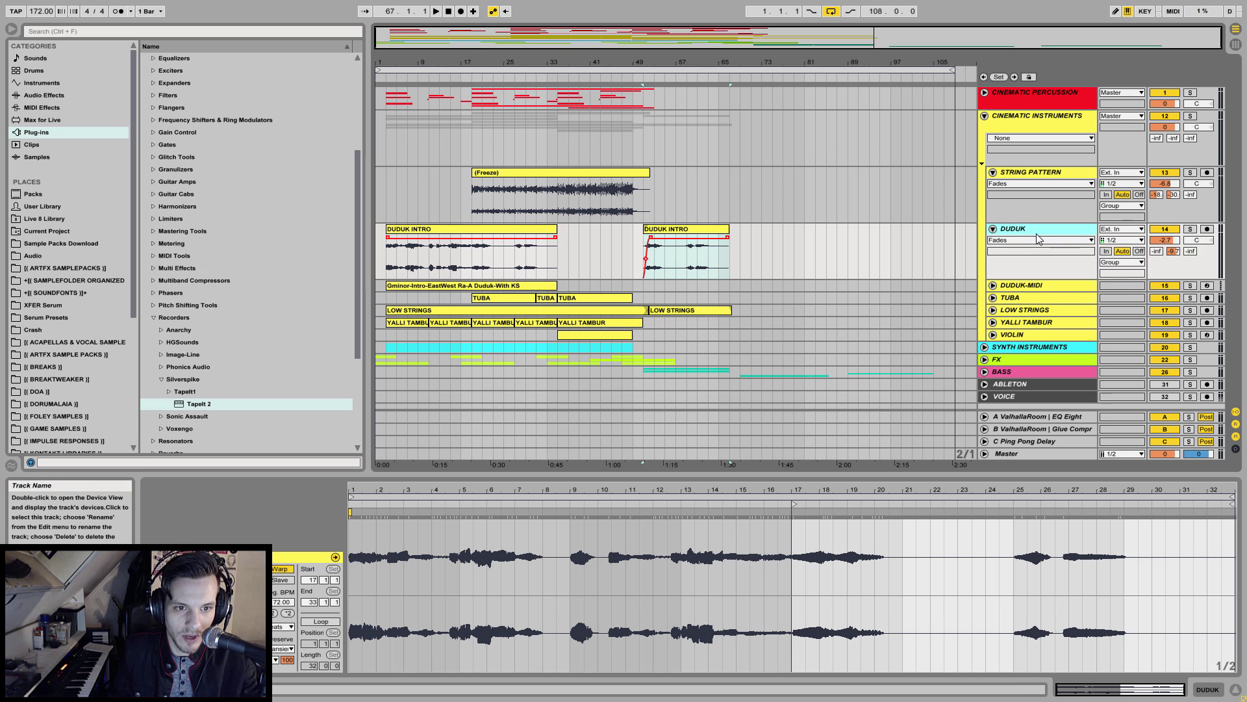
right_click(1038, 235)
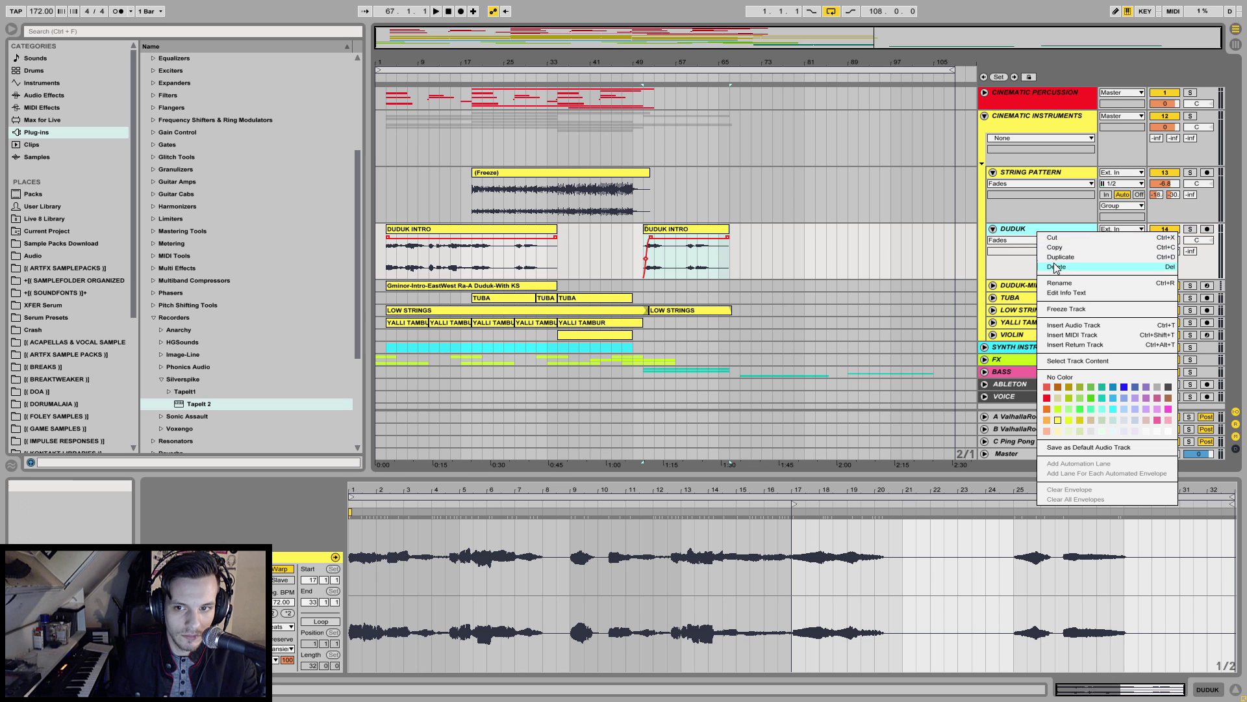
key("Return")
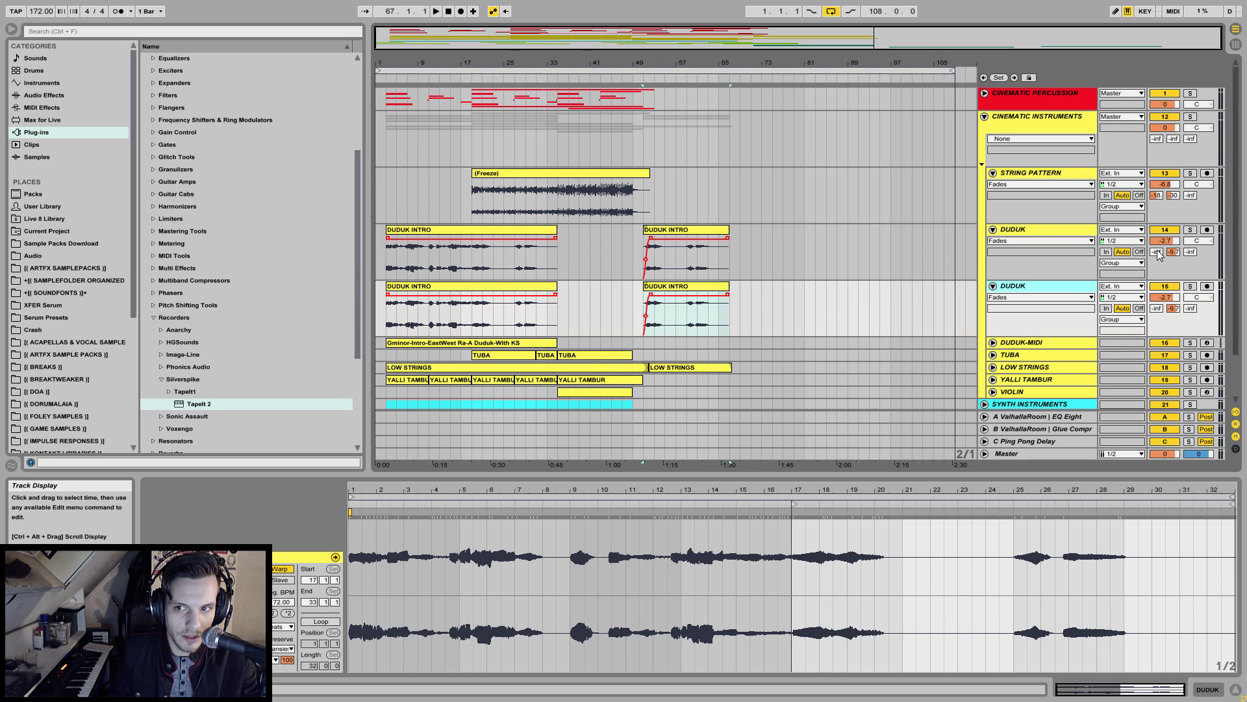
- Deactivate the original DUDUK track and delete the bar 51 DUDUK INTRO clip from the duplicate
left_click(705, 290)
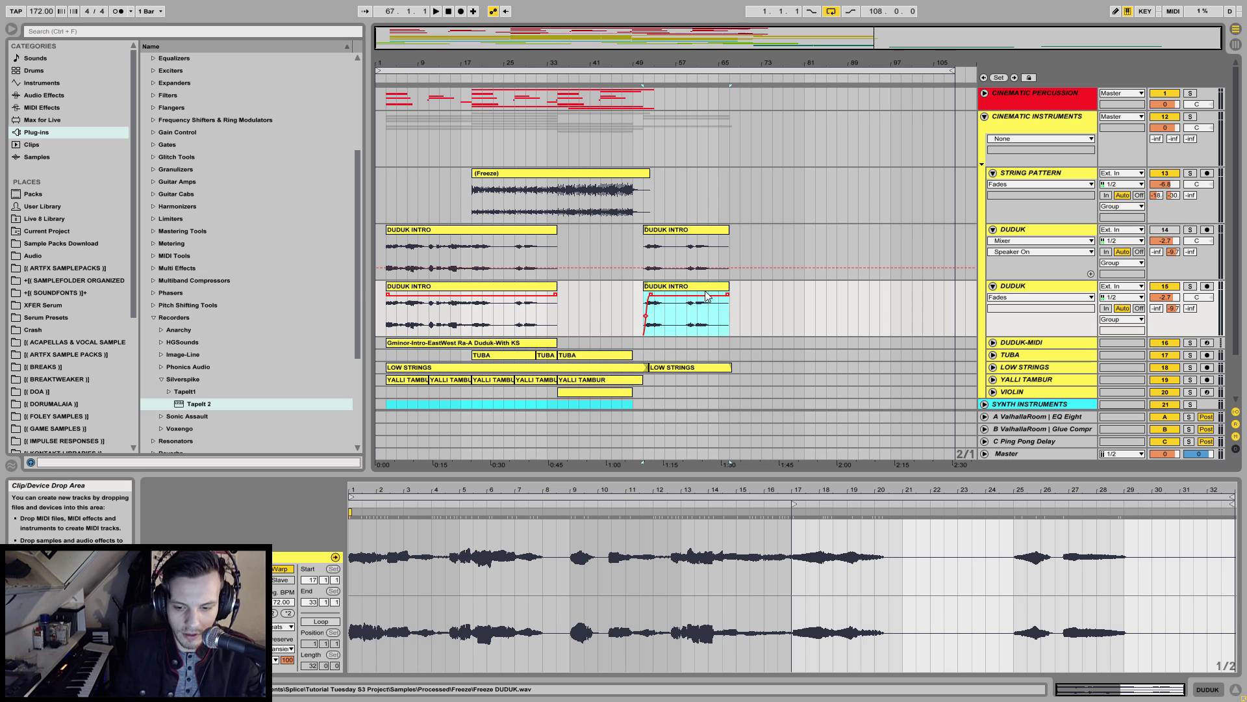
key("Delete")
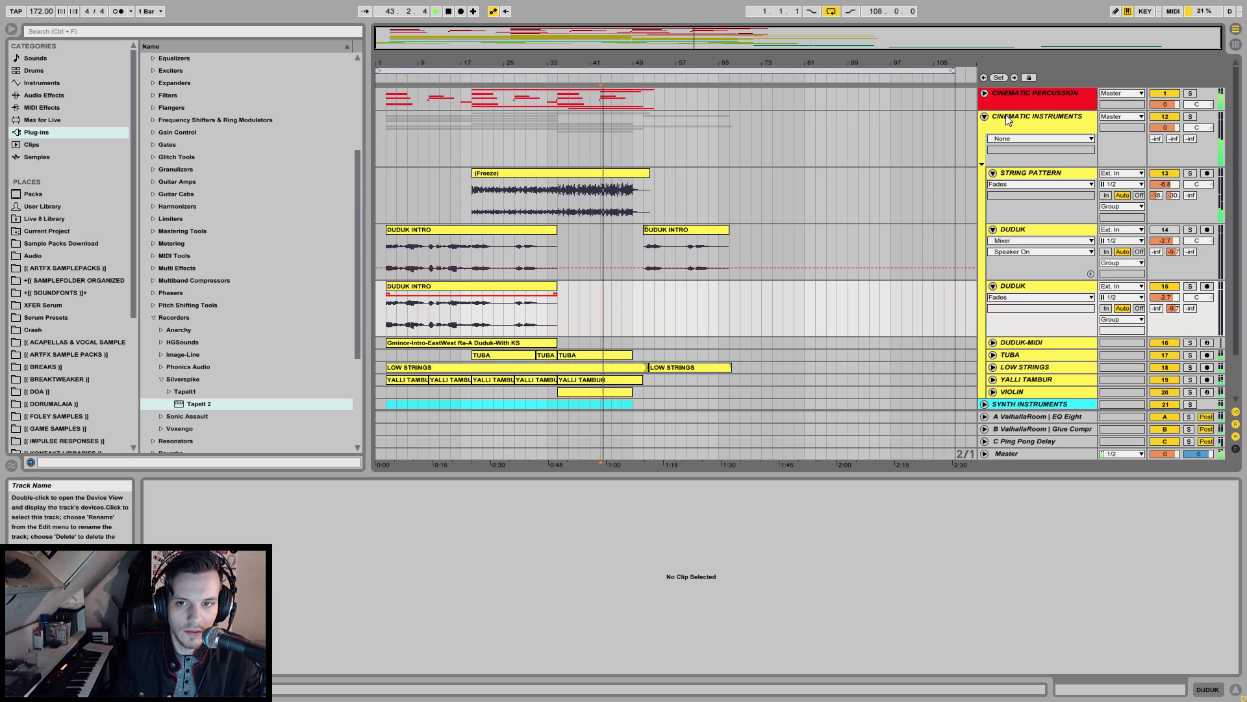
- Listen through the bar 51 drop while examining the resampled bass track inside the BASS group
left_click(985, 117)
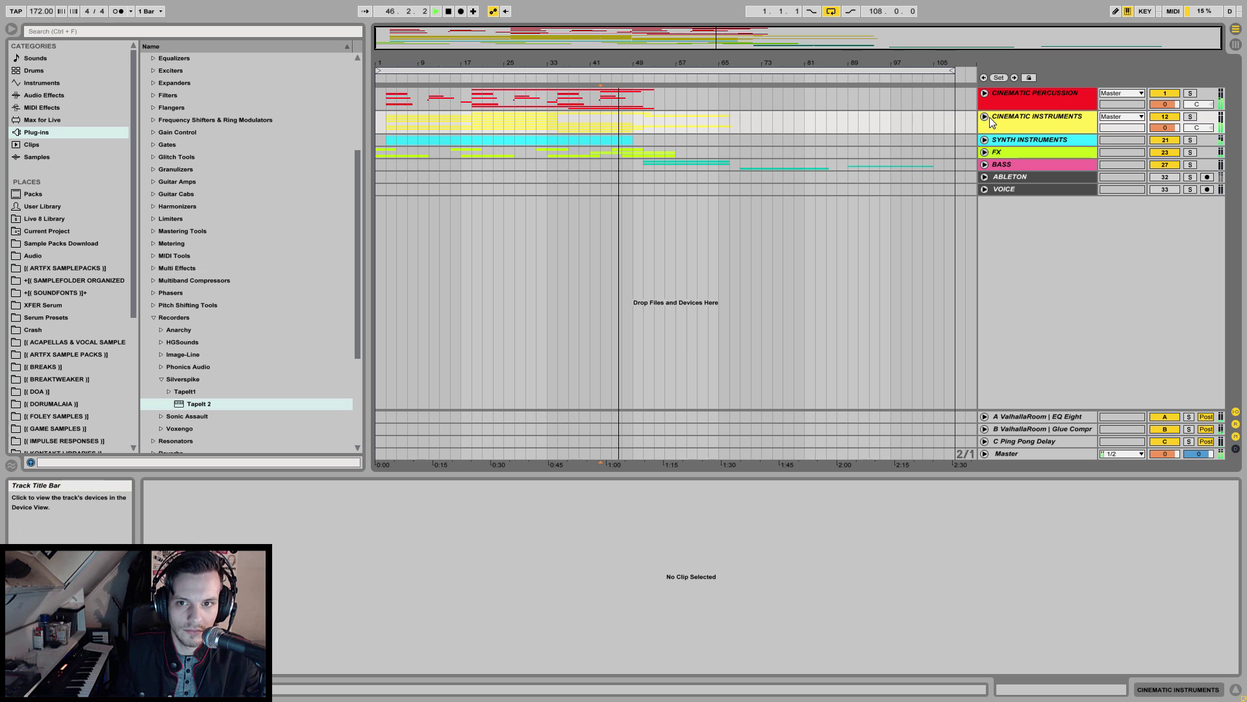
left_click(985, 165)
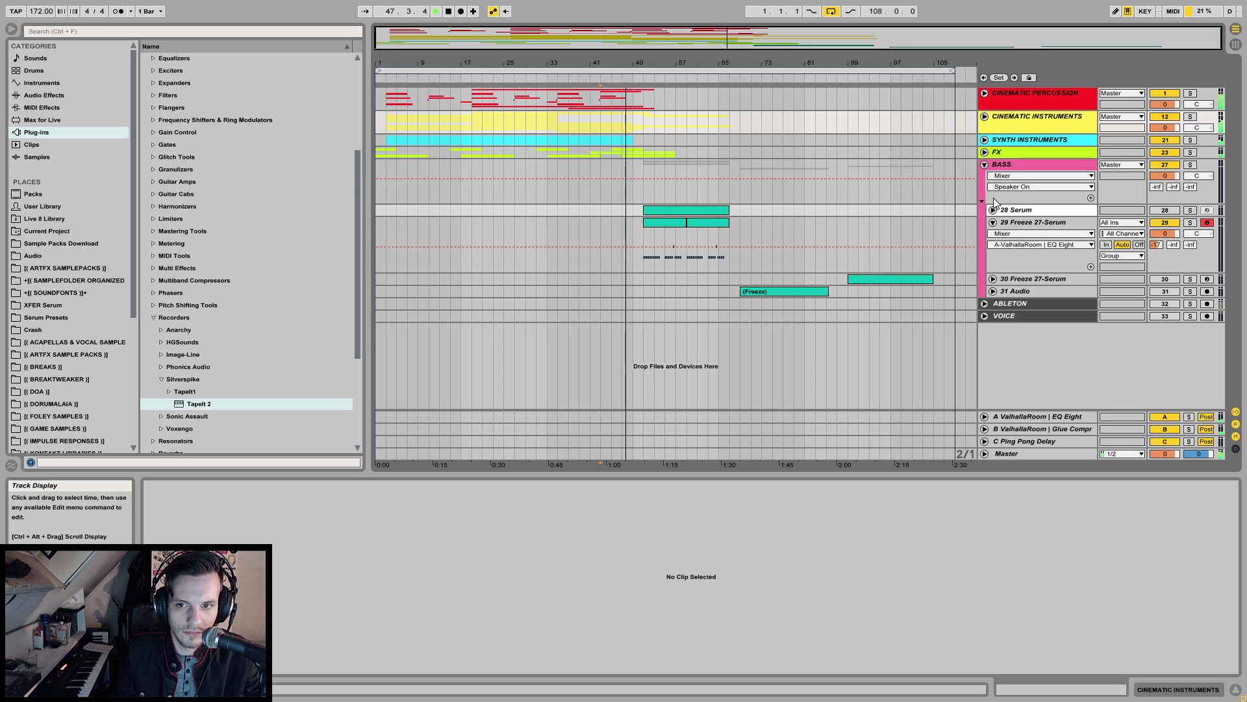
left_click(1037, 223)
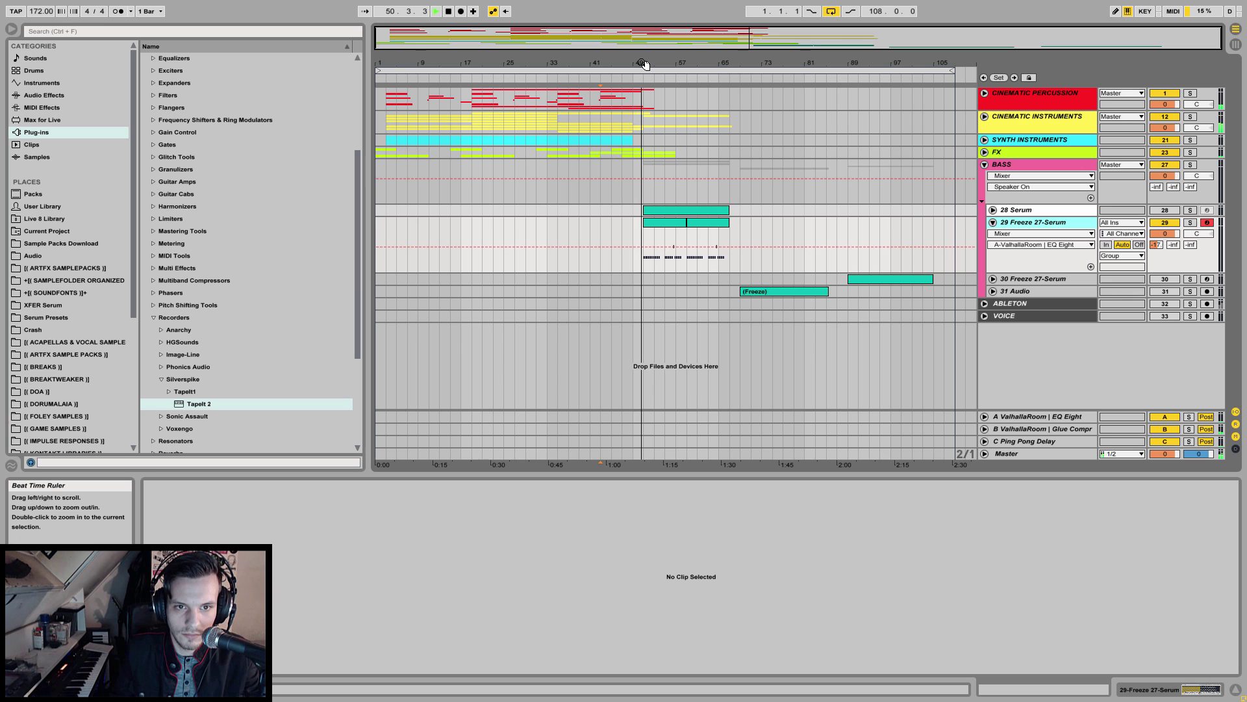
left_click_drag(644, 65, 652, 116)
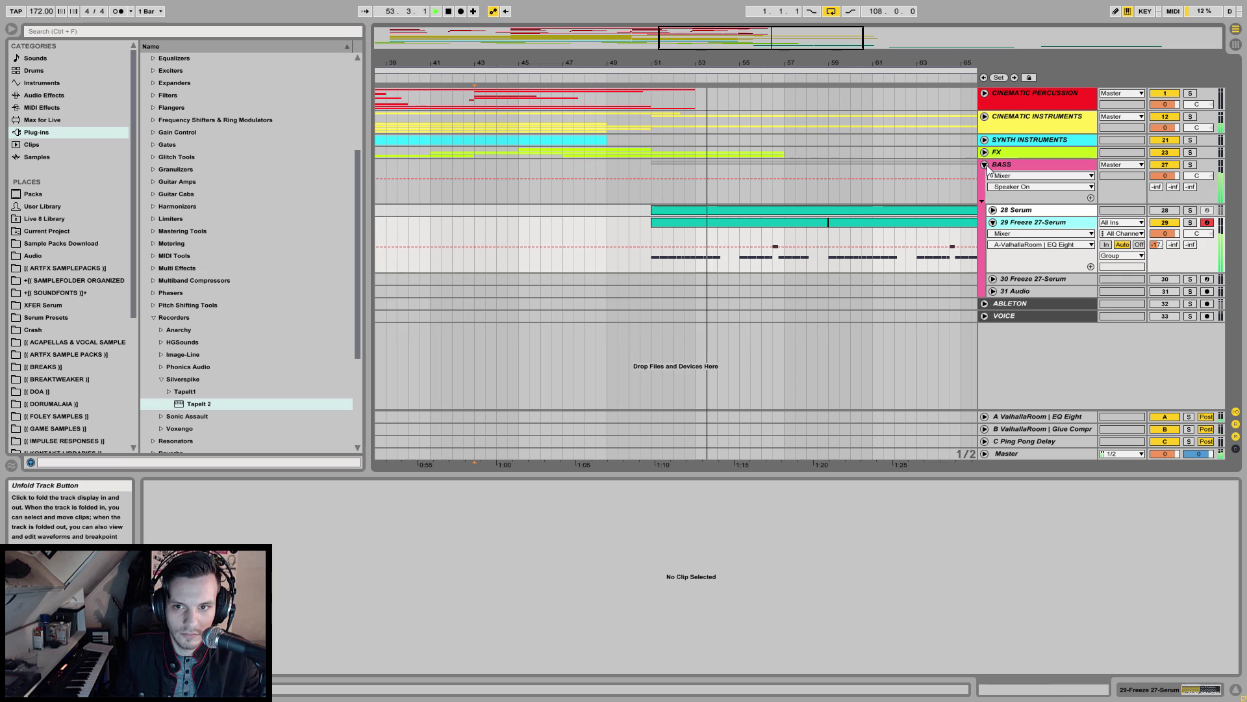
key("Left")
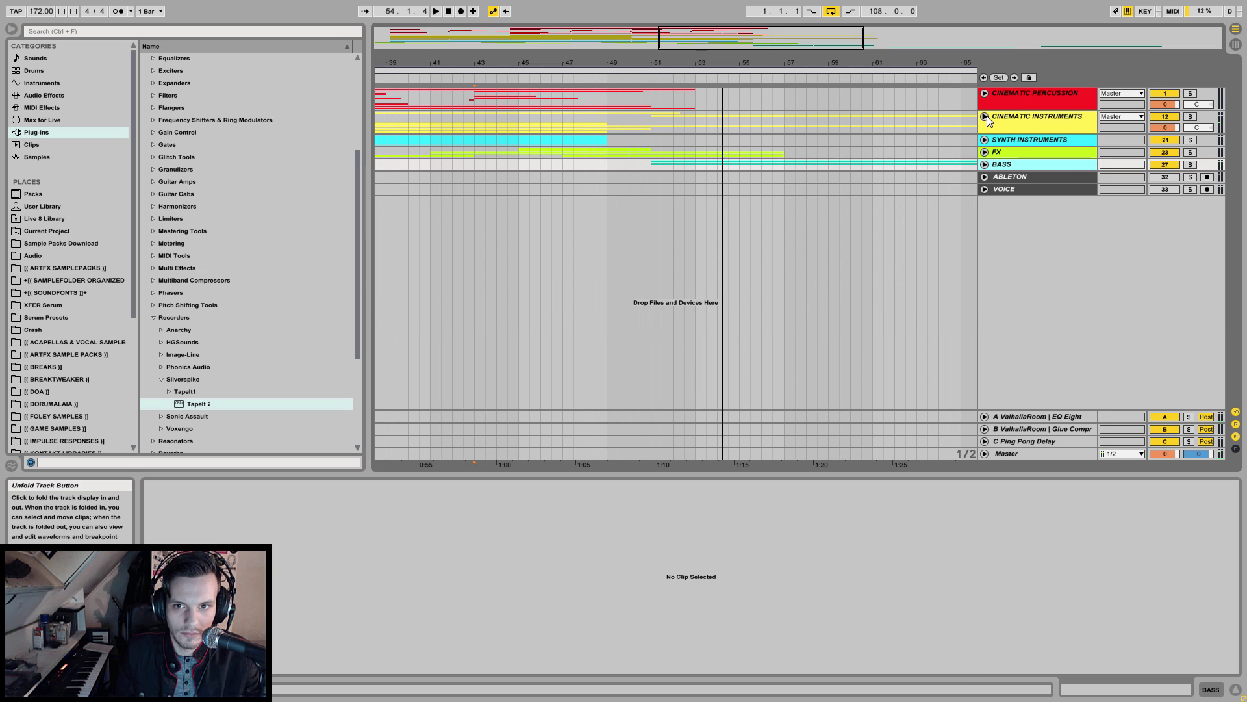
- Check the LOW PULSE PAD clip in SYNTH INSTRUMENTS, fold that group and unfold the LOW STRINGS track in CINEMATIC INSTRUMENTS
left_click(985, 141)
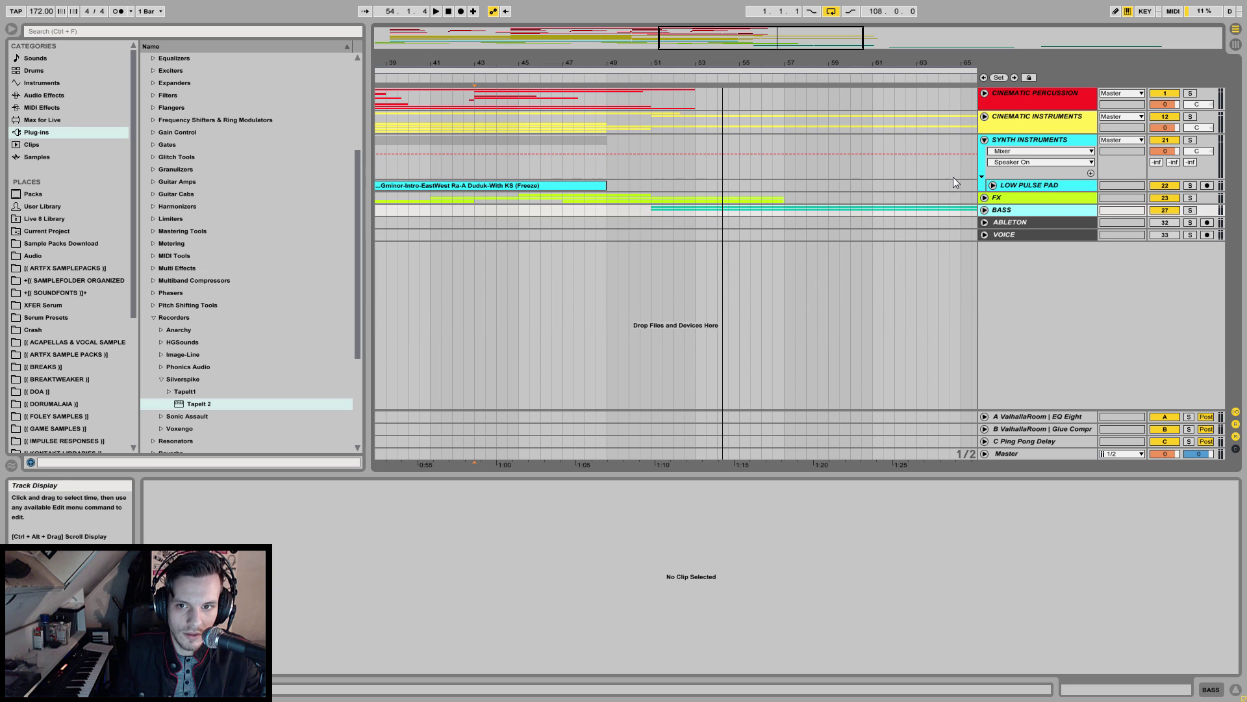
left_click(992, 186)
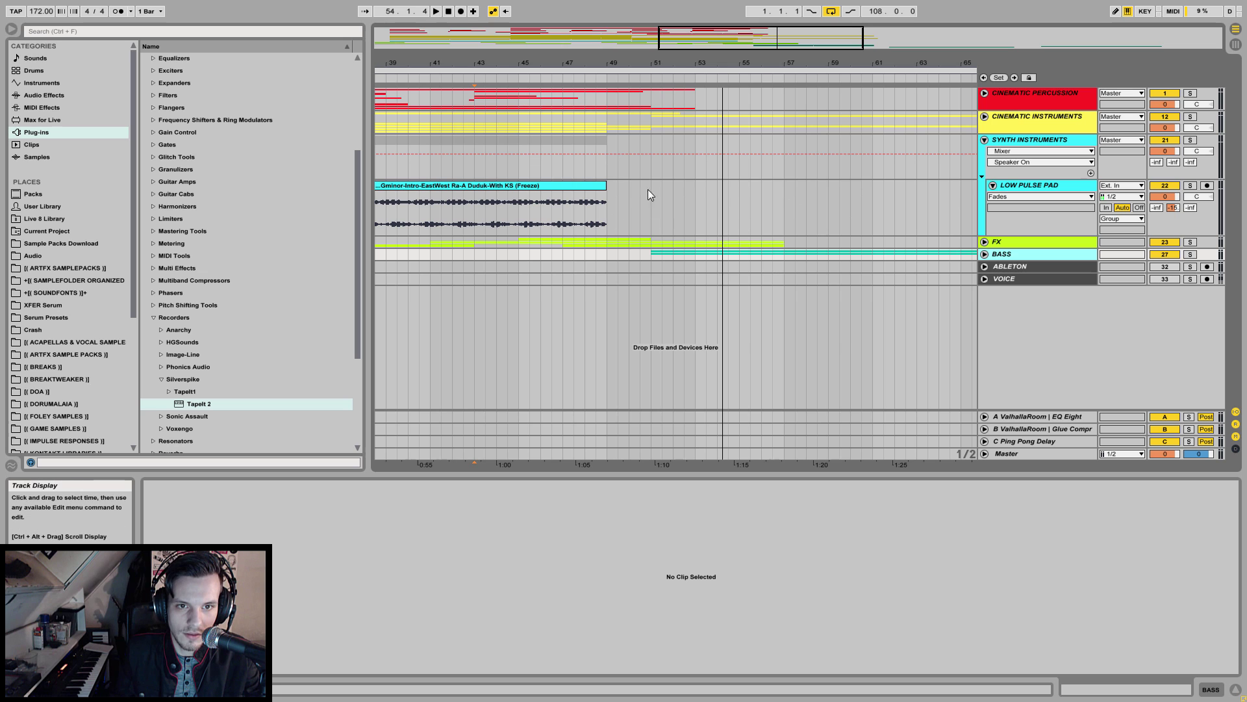
left_click(984, 139)
left_click(984, 120)
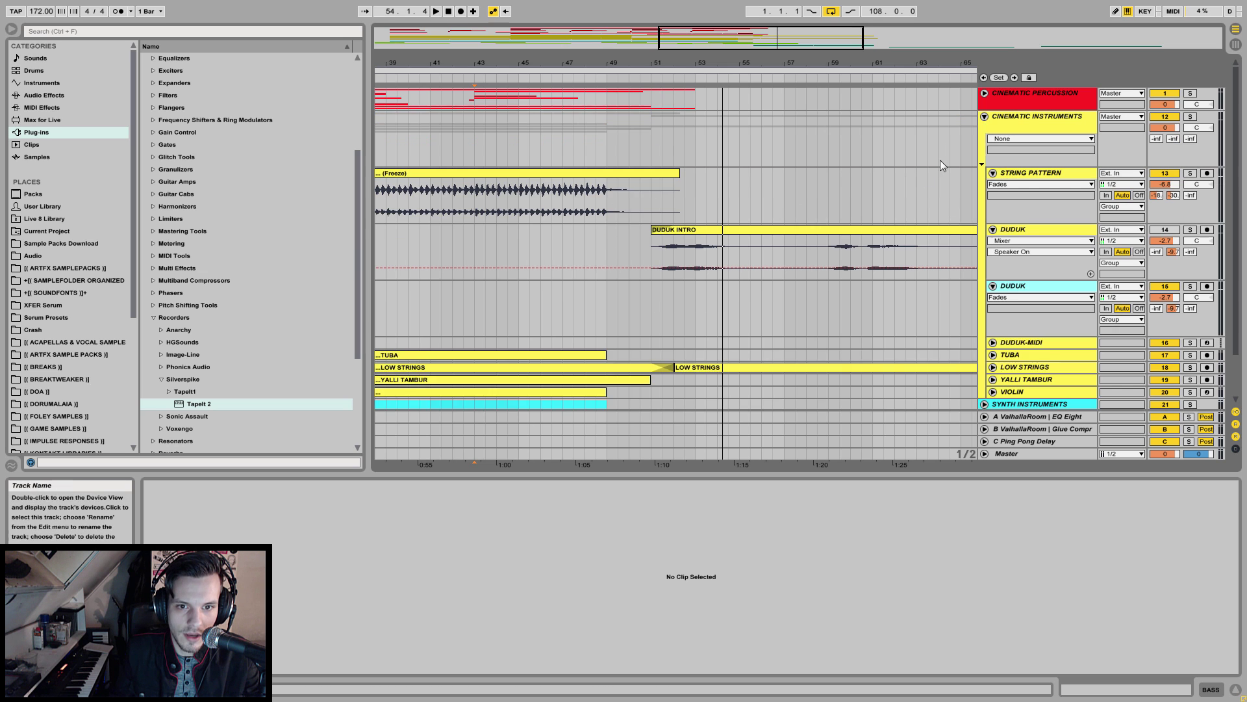
scroll(805, 242, "down", 1)
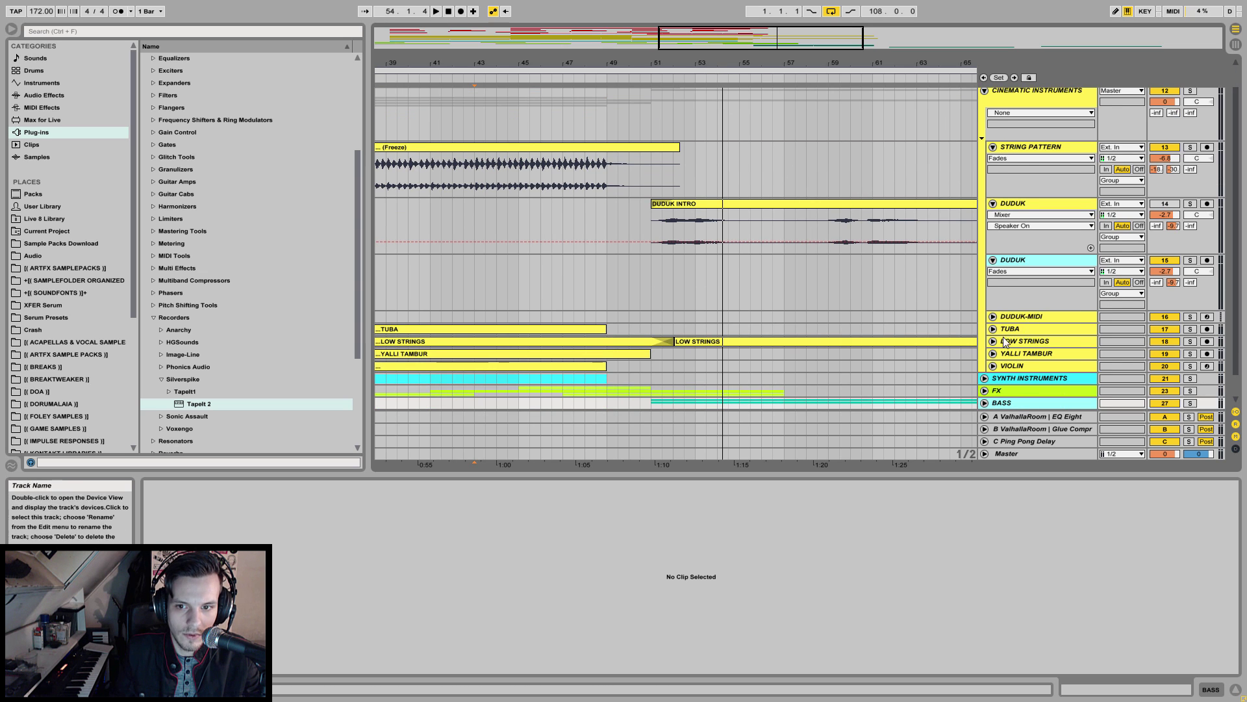
left_click(994, 341)
- Trim the first LOW STRINGS clip to end at bar 49, delete the clip starting at bar 52 and play the transition
left_click_drag(663, 63, 635, 63)
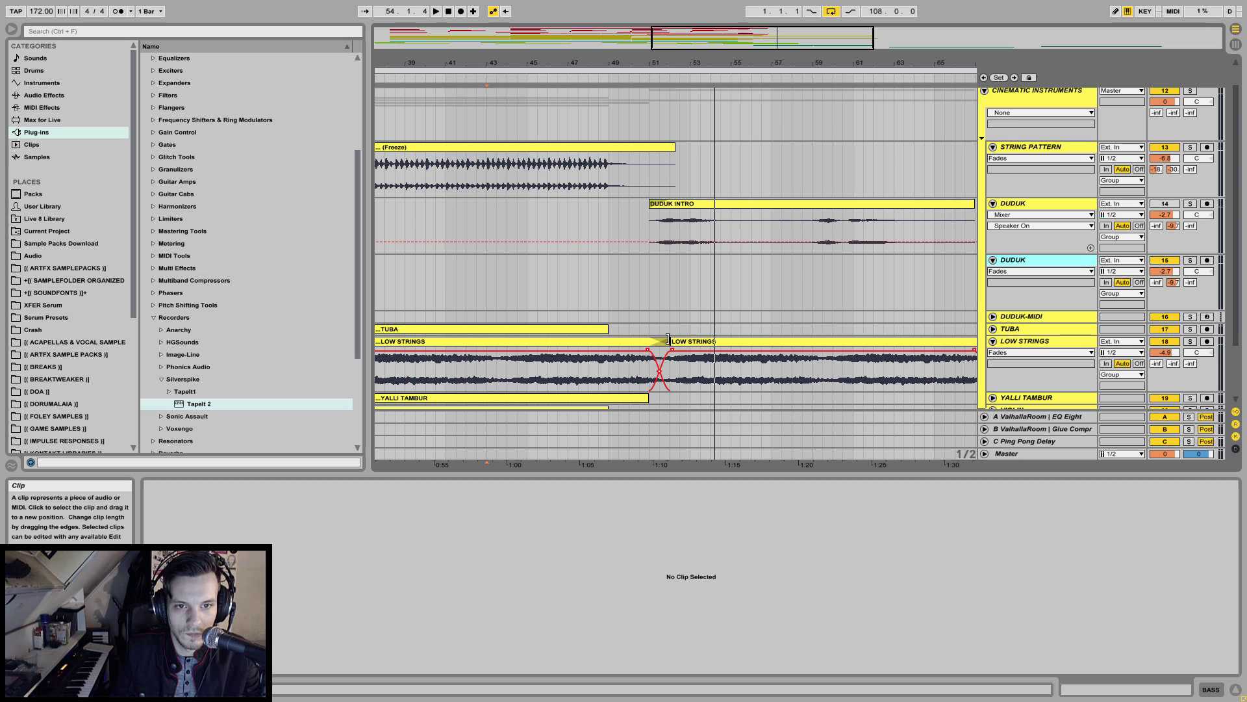
left_click_drag(668, 338, 629, 338)
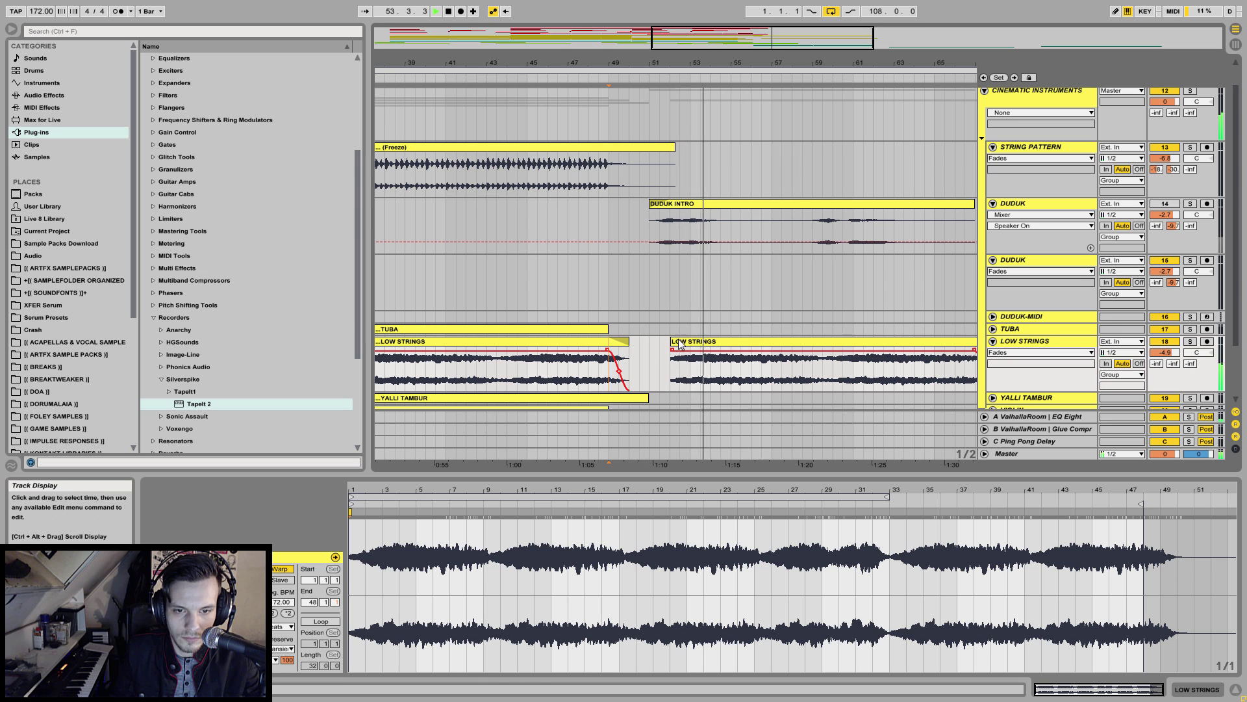
key("space")
left_click(696, 344)
key("Delete")
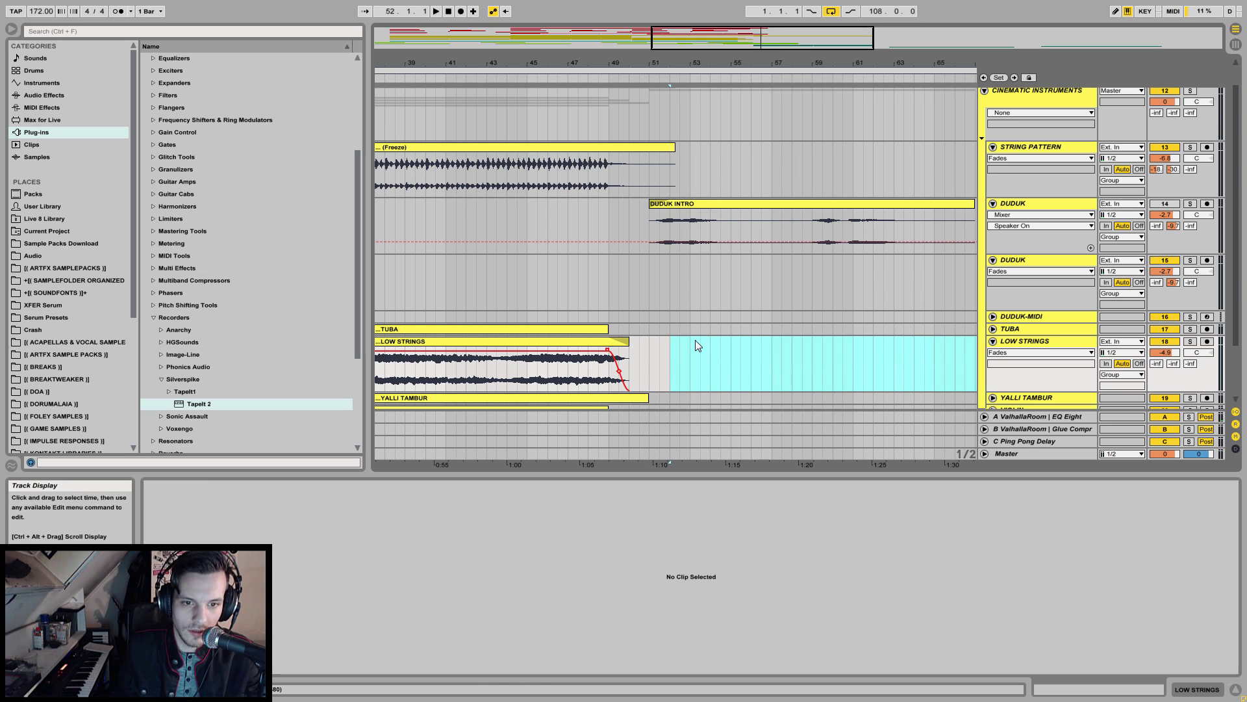
mouse_move(609, 354)
left_mouse_down()
mouse_move(628, 355)
mouse_move(629, 341)
mouse_move(606, 345)
left_mouse_up()
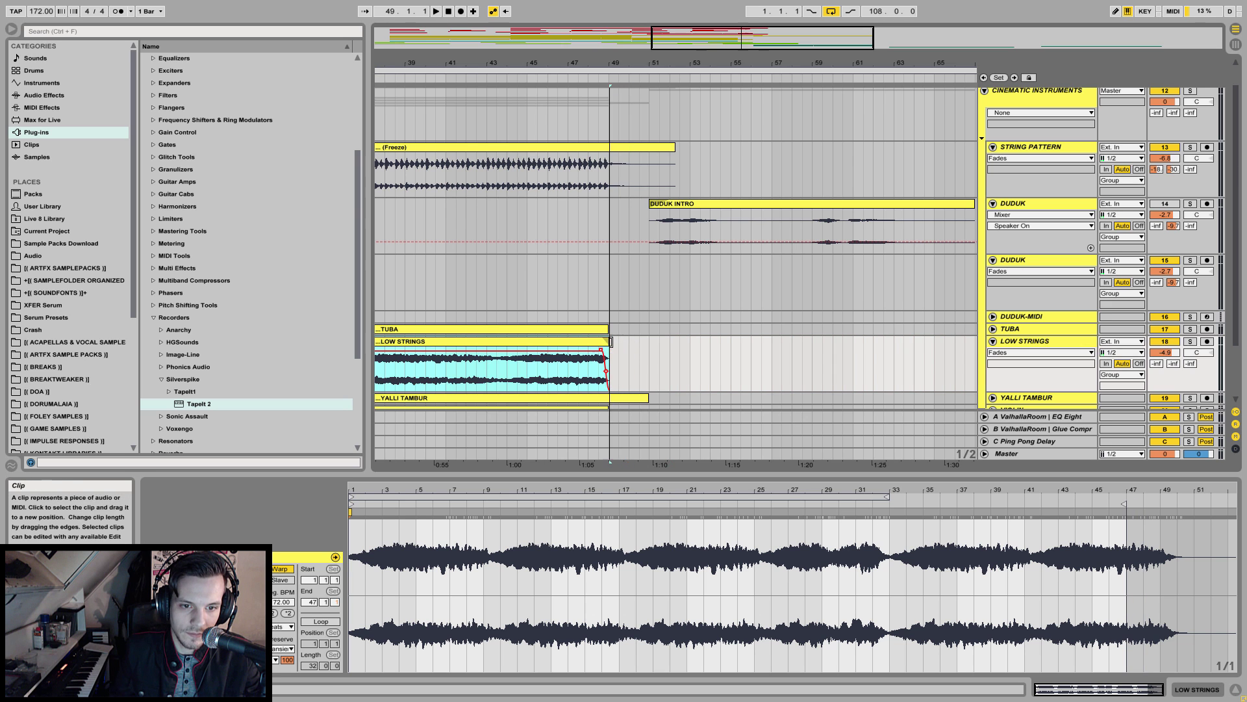
key("space")
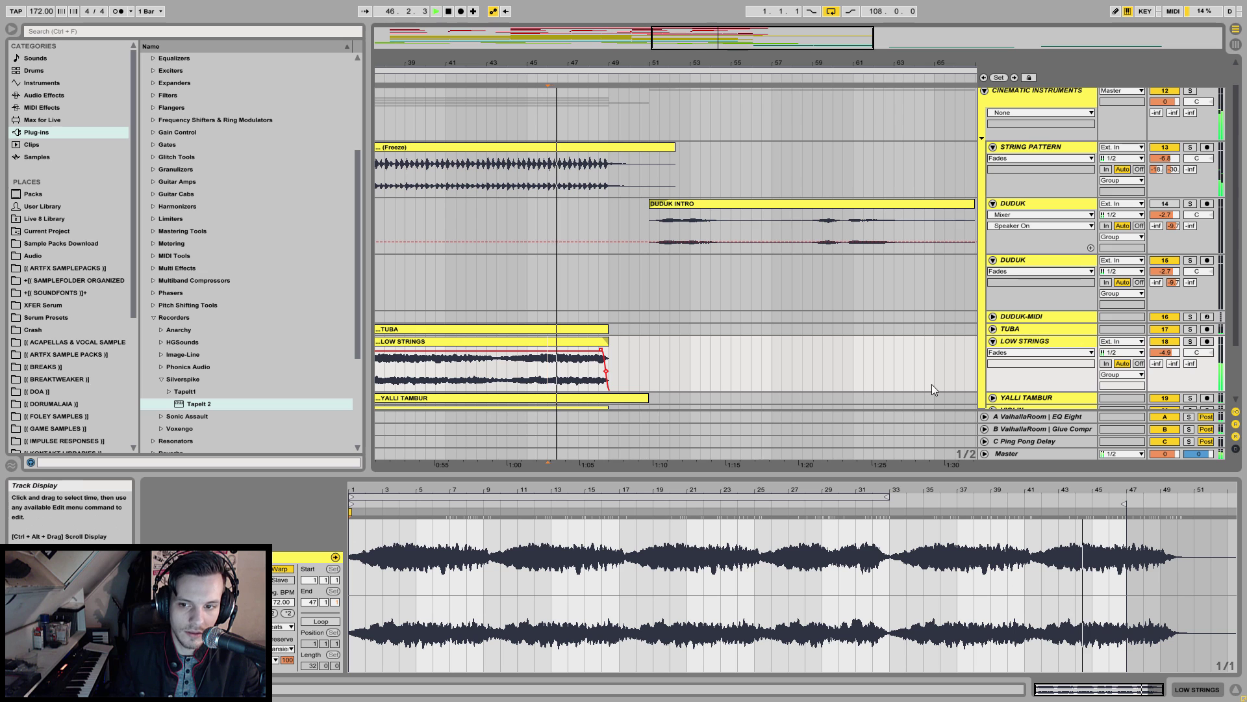
- Fold the LOW STRINGS, STRING PATTERN and both DUDUK tracks, and collapse the CINEMATIC INSTRUMENTS group
left_click(993, 342)
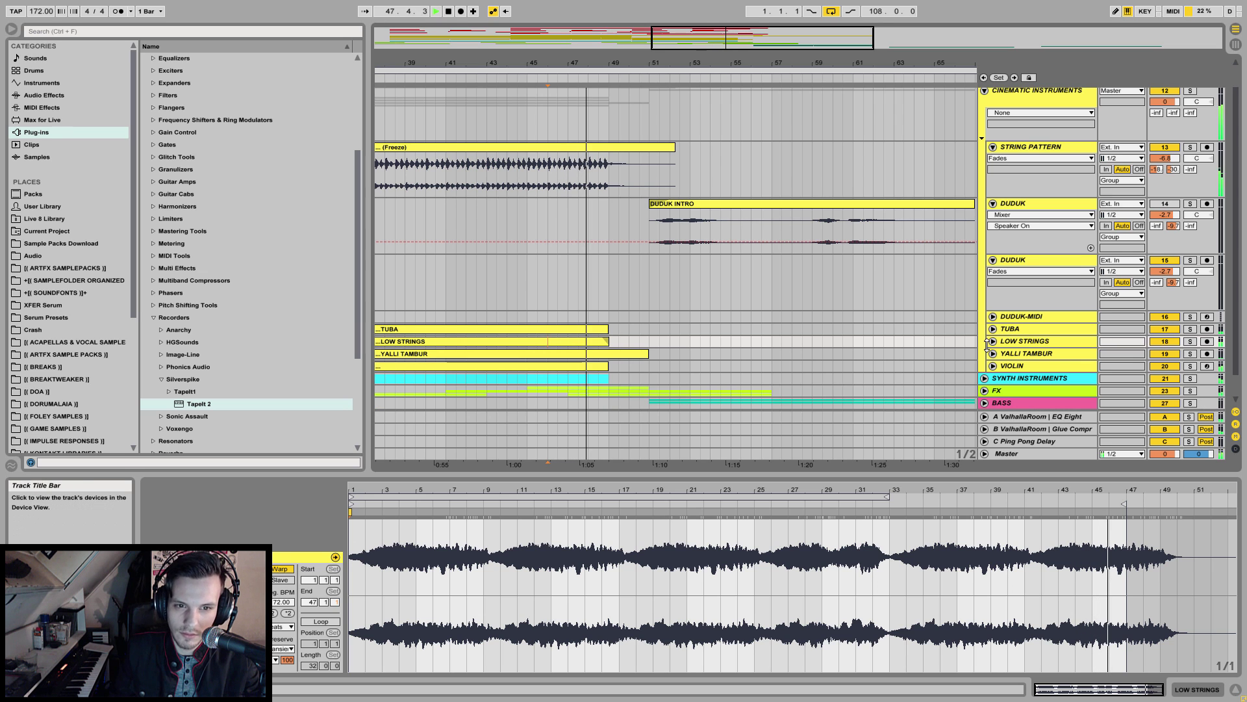
left_click(991, 147)
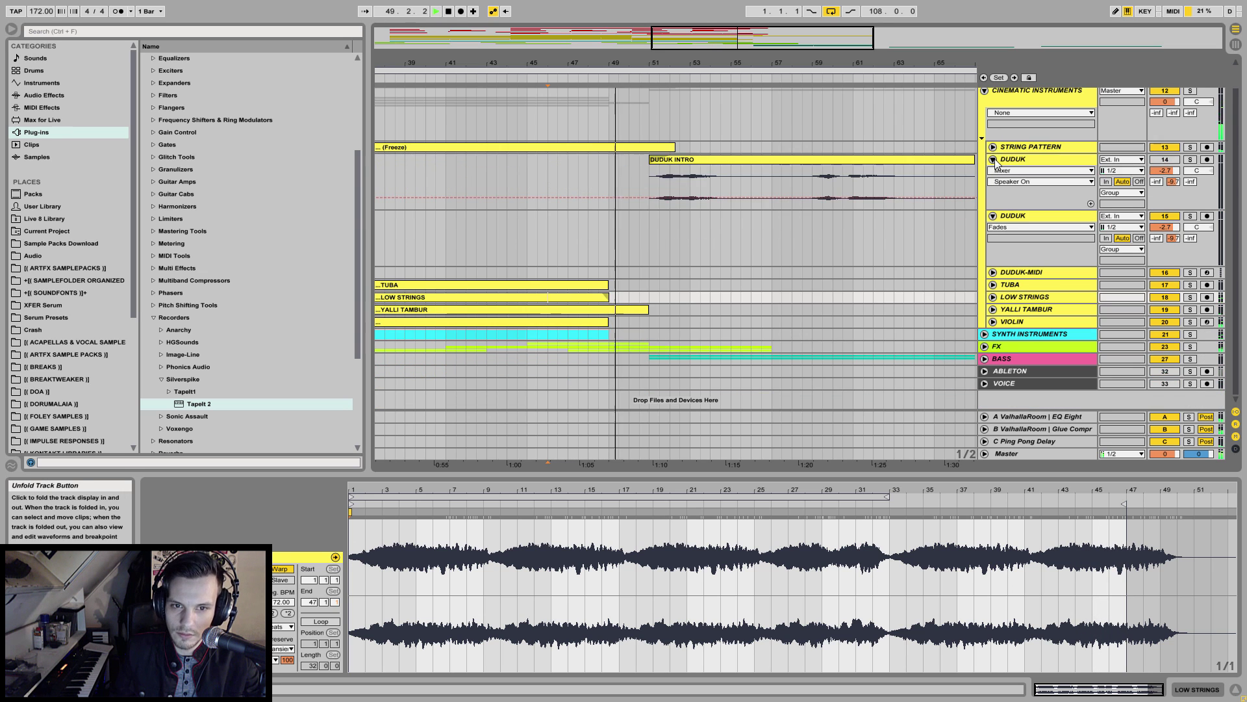
left_click(992, 159)
left_click(994, 197)
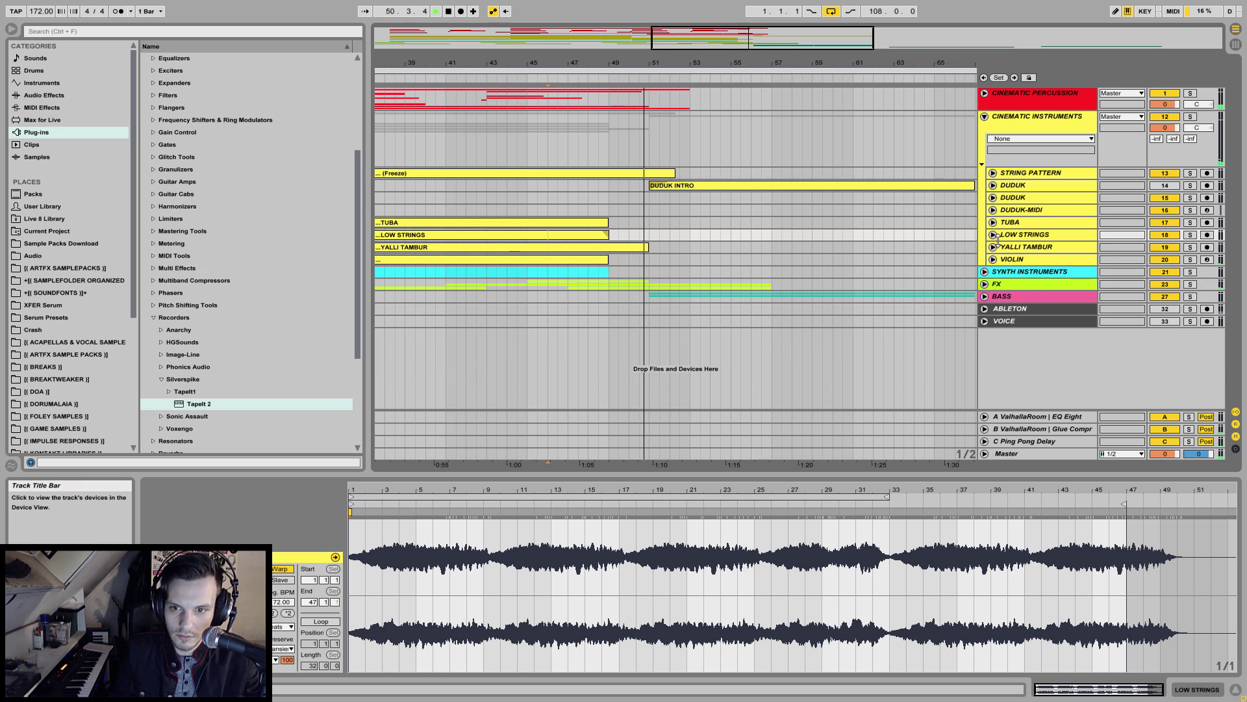
left_click(985, 118)
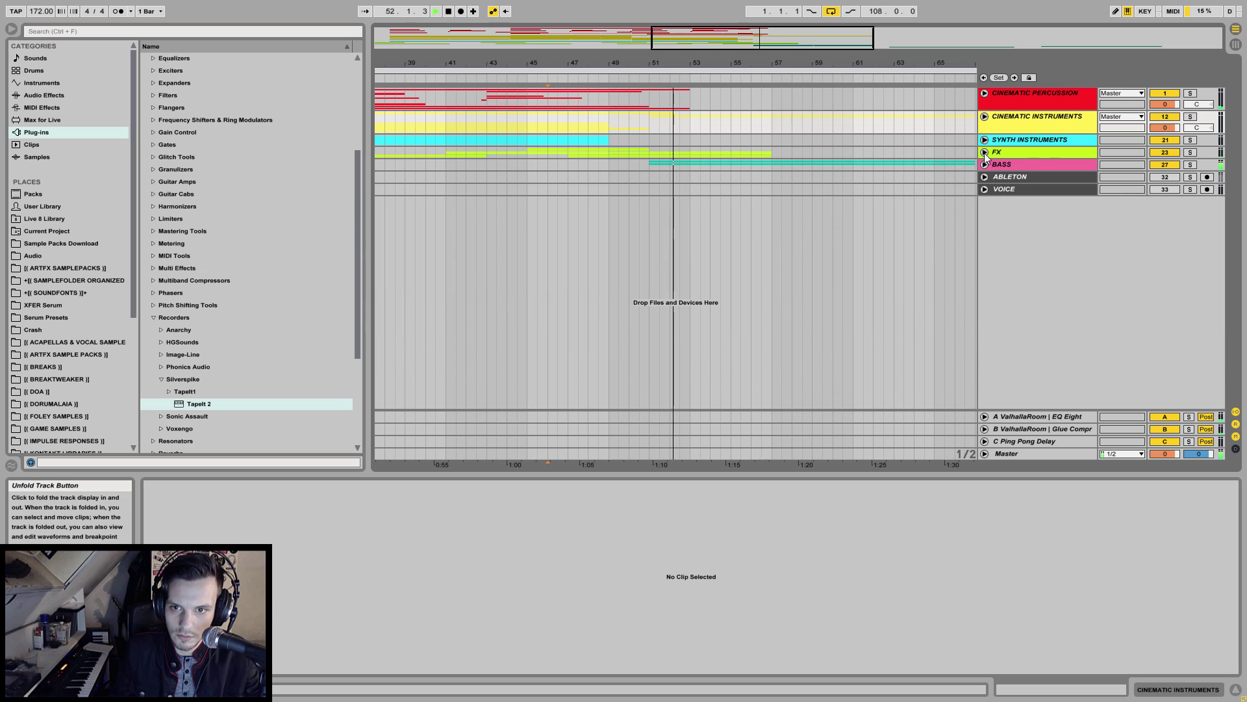
- Unfold the BASS group and open the Filter/Global settings of the Sampler on track 29 Freeze 27-Serum
left_click(984, 163)
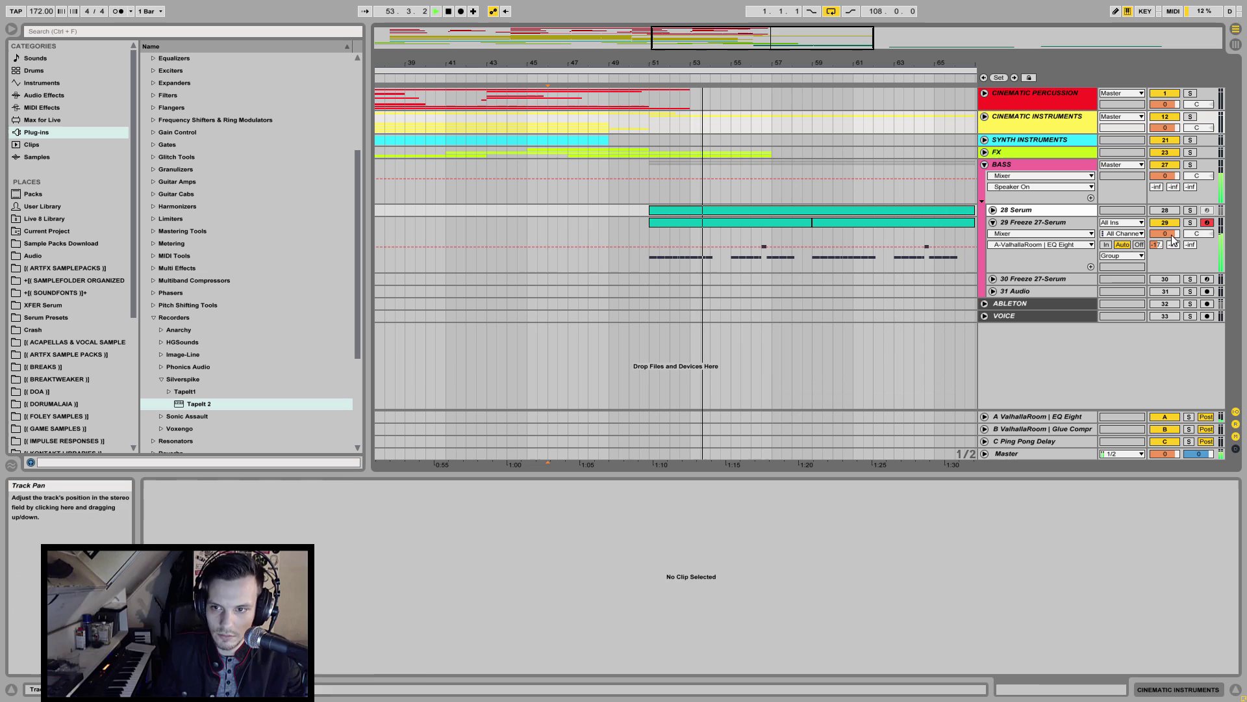
left_click(1049, 226)
key("shift+Tab")
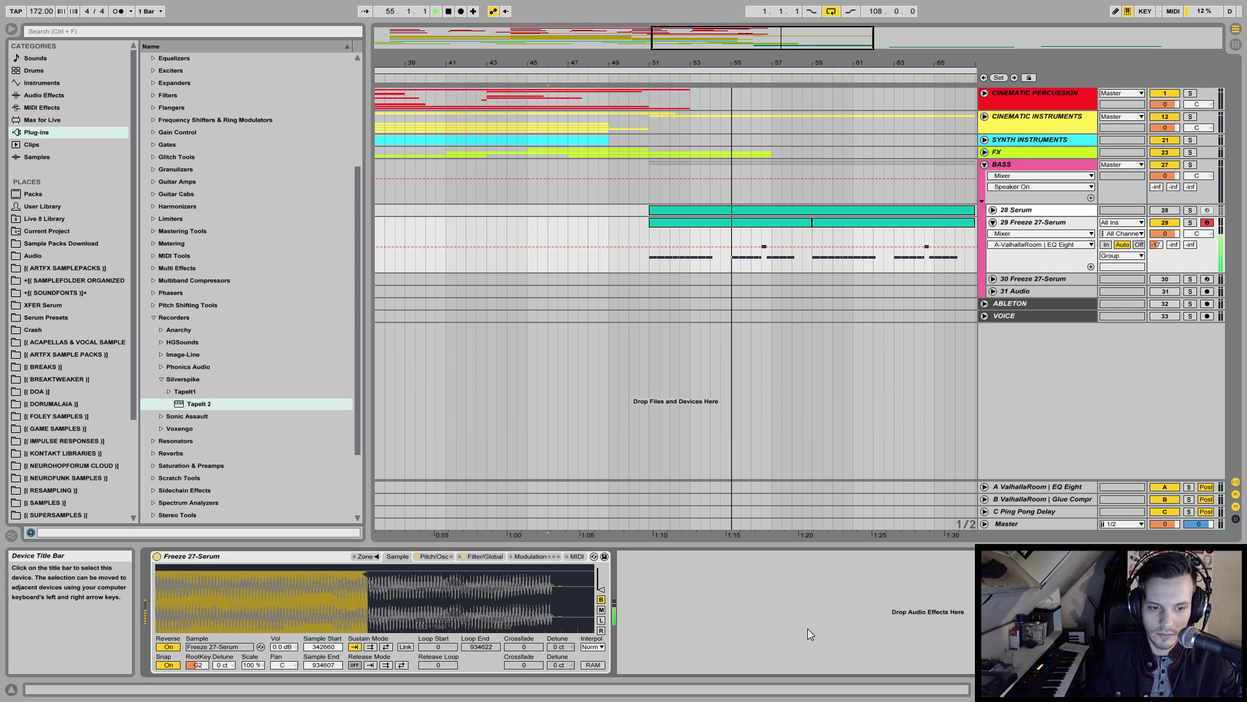
left_click(470, 558)
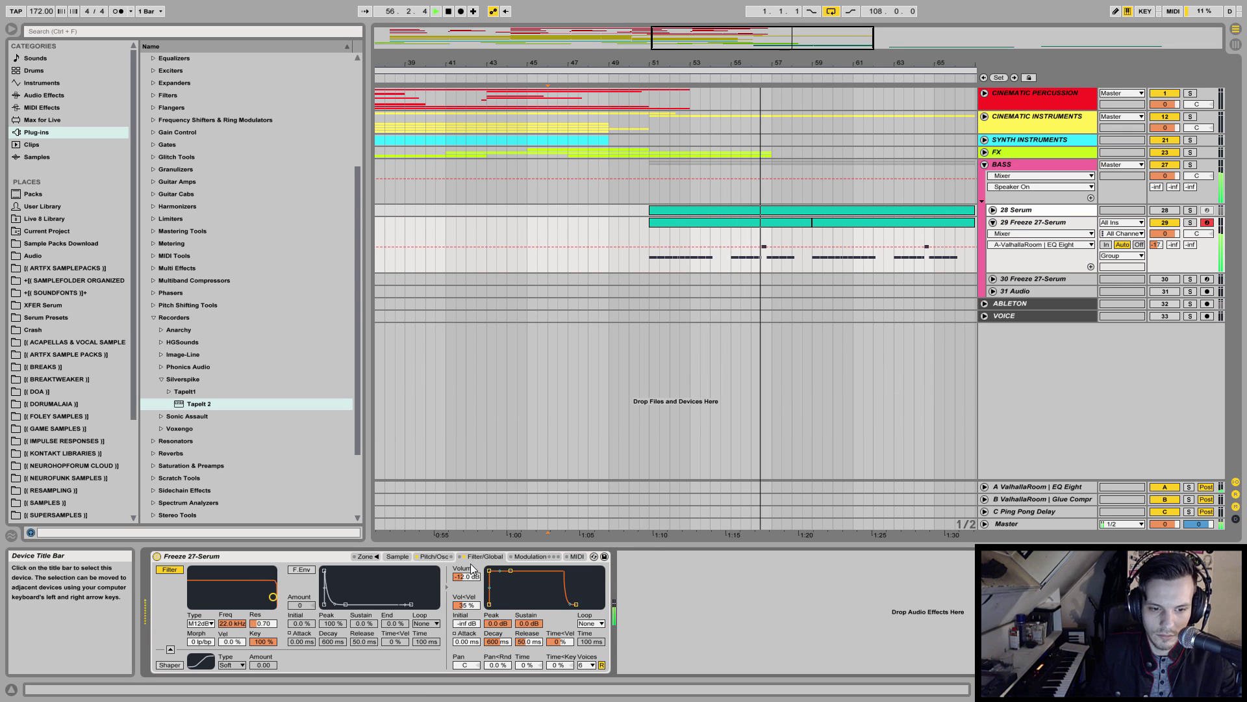
- Set the Sampler volume to 0 dB and audition the bass track
left_click(467, 576)
type("0")
key("Return")
key("space")
key("space")
key("space")
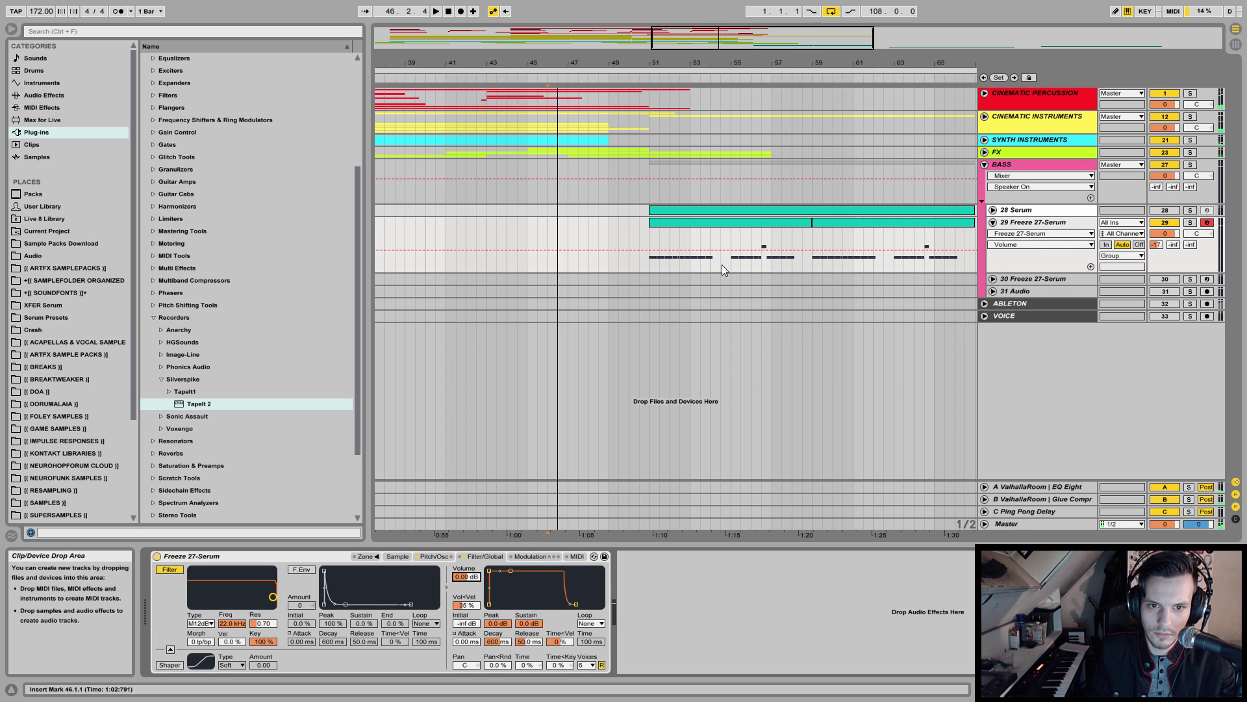
- Audition the drop from bar 51 and set the Sampler volume to -6 dB
left_click(649, 239)
key("space")
key("space")
left_click_drag(1174, 233, 1174, 245)
key("space")
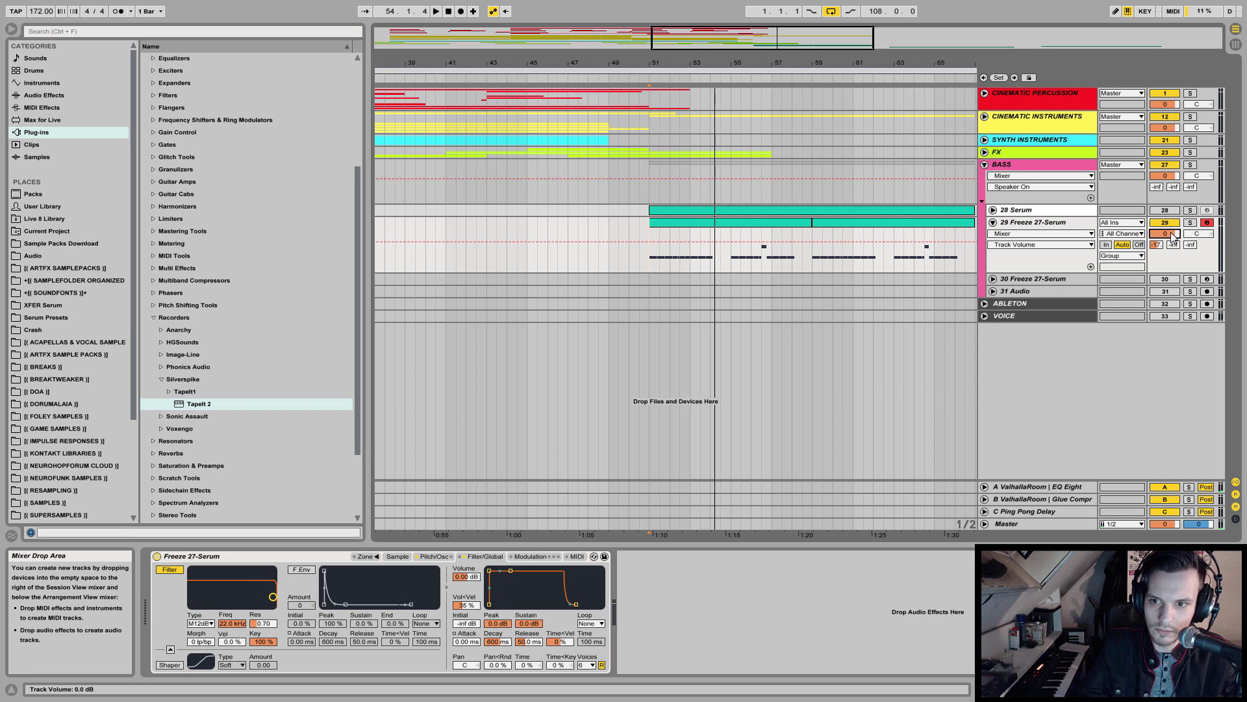
left_click(465, 577)
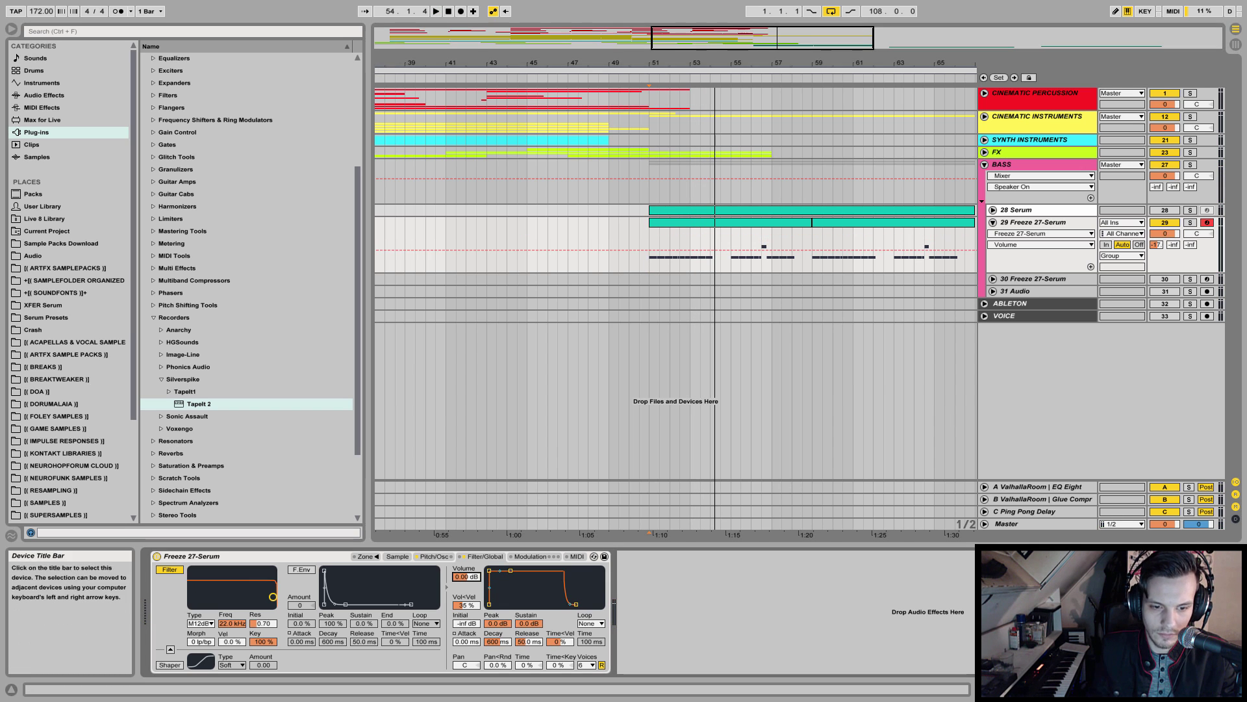
key("space")
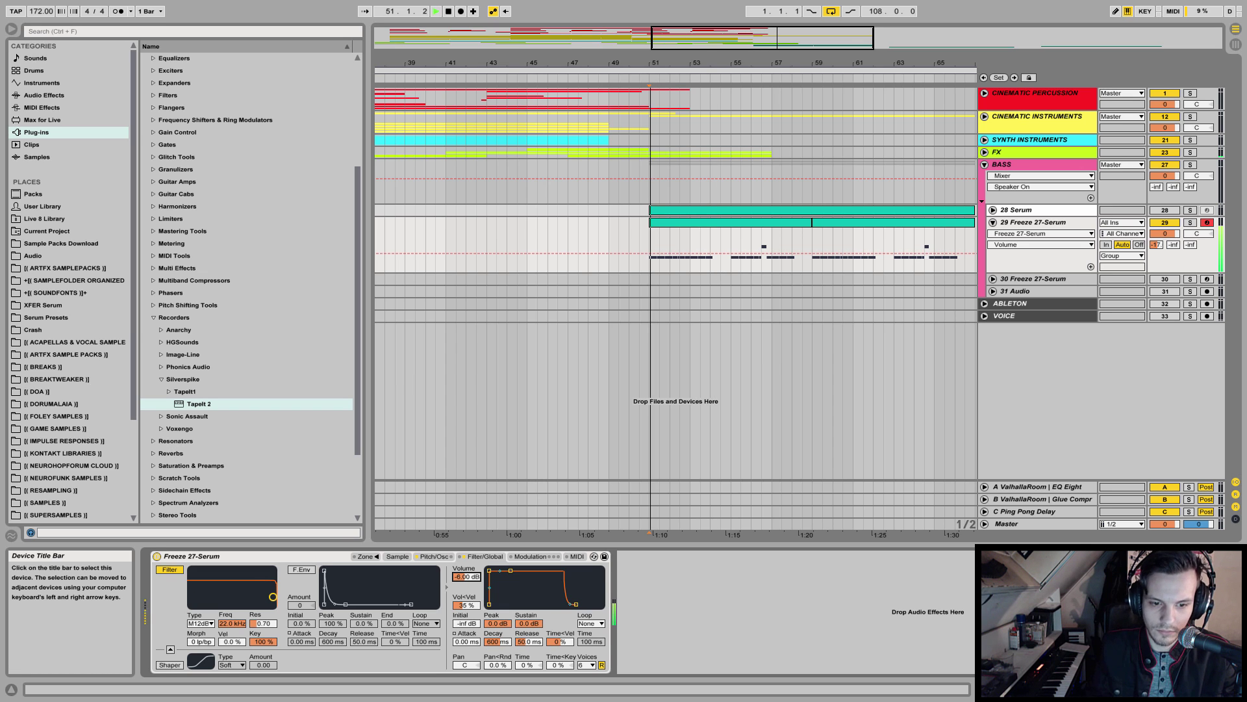
- Add a Glue Compressor after the Sampler on track 29 and enable its Soft clipping
left_click(45, 94)
left_click_drag(180, 280, 747, 604)
left_click(777, 579)
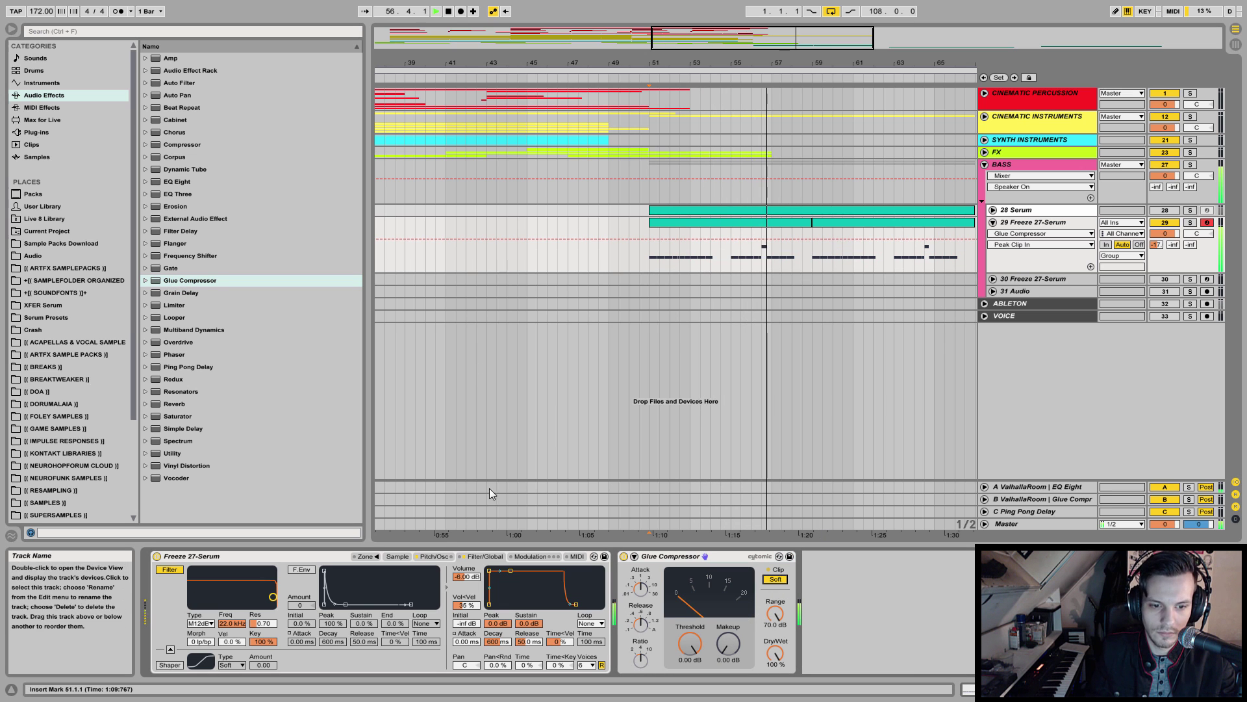
- Move the Sampler's sample end to 907880 and try its pitch envelope while playing the drop
left_click(434, 556)
left_click(396, 556)
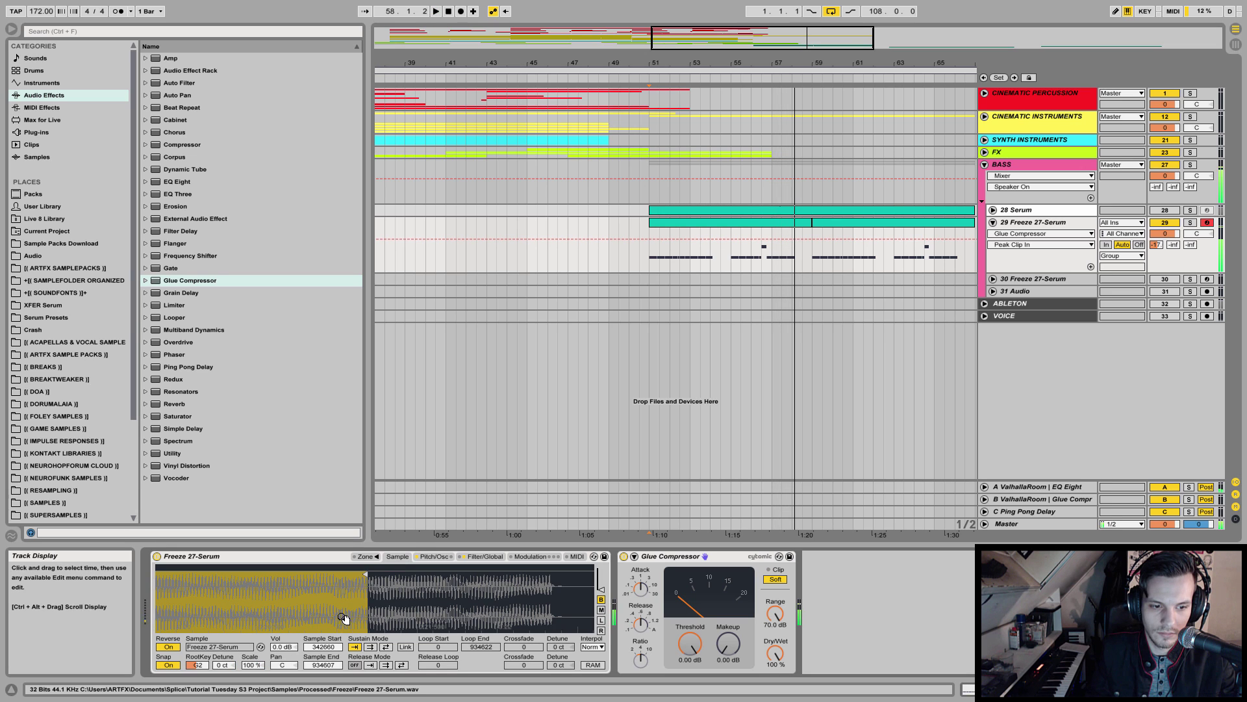
left_click_drag(356, 575, 265, 575)
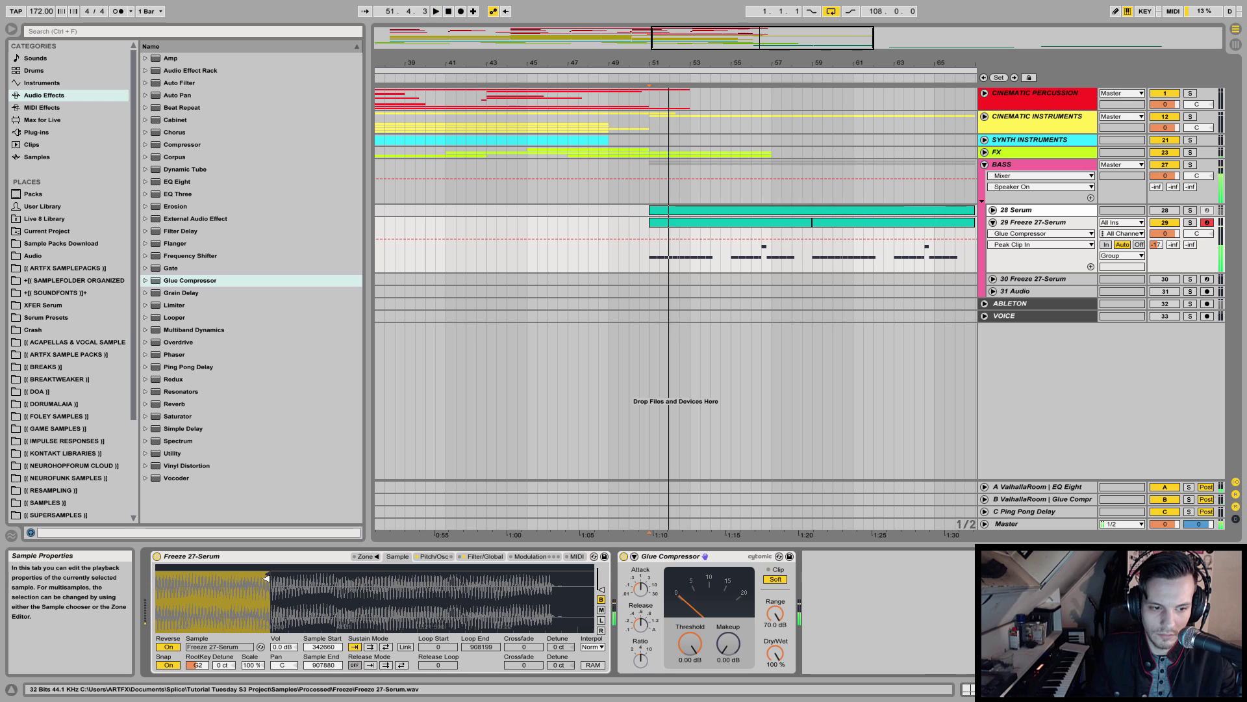
left_click(430, 556)
key("space")
key("space")
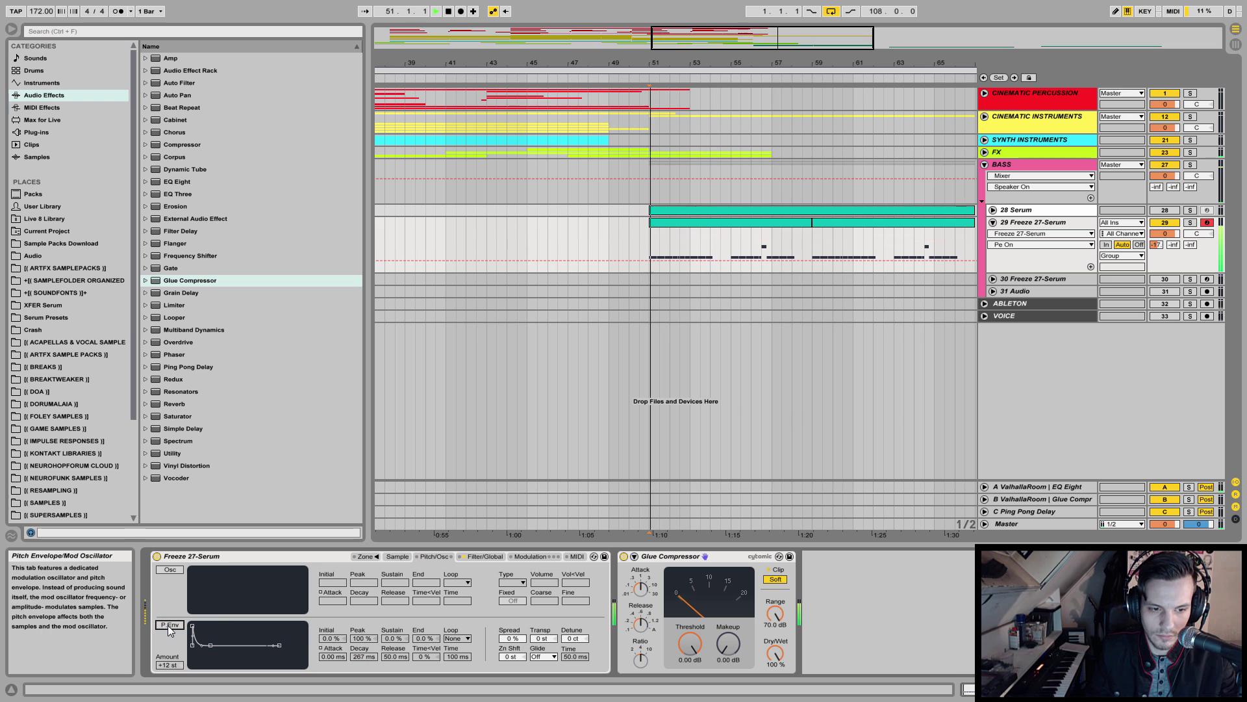
- Move the Sampler's sample end to 749214, auditioning the drop from bar 51 between adjustments
left_click(396, 557)
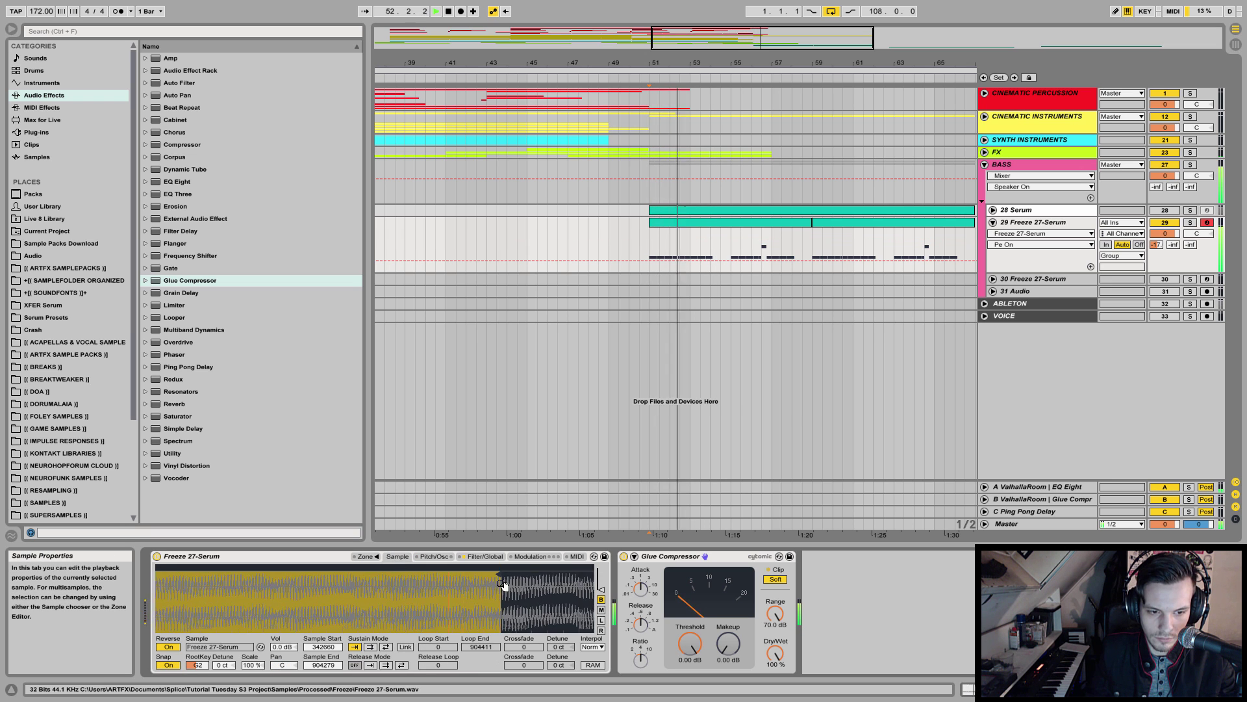
key("space")
mouse_move(486, 573)
left_mouse_down()
mouse_move(387, 575)
mouse_move(535, 588)
mouse_move(416, 582)
mouse_move(489, 609)
mouse_move(469, 577)
mouse_move(524, 586)
mouse_move(514, 574)
left_mouse_up()
key("space")
key("space")
key("space")
key("space")
key("space")
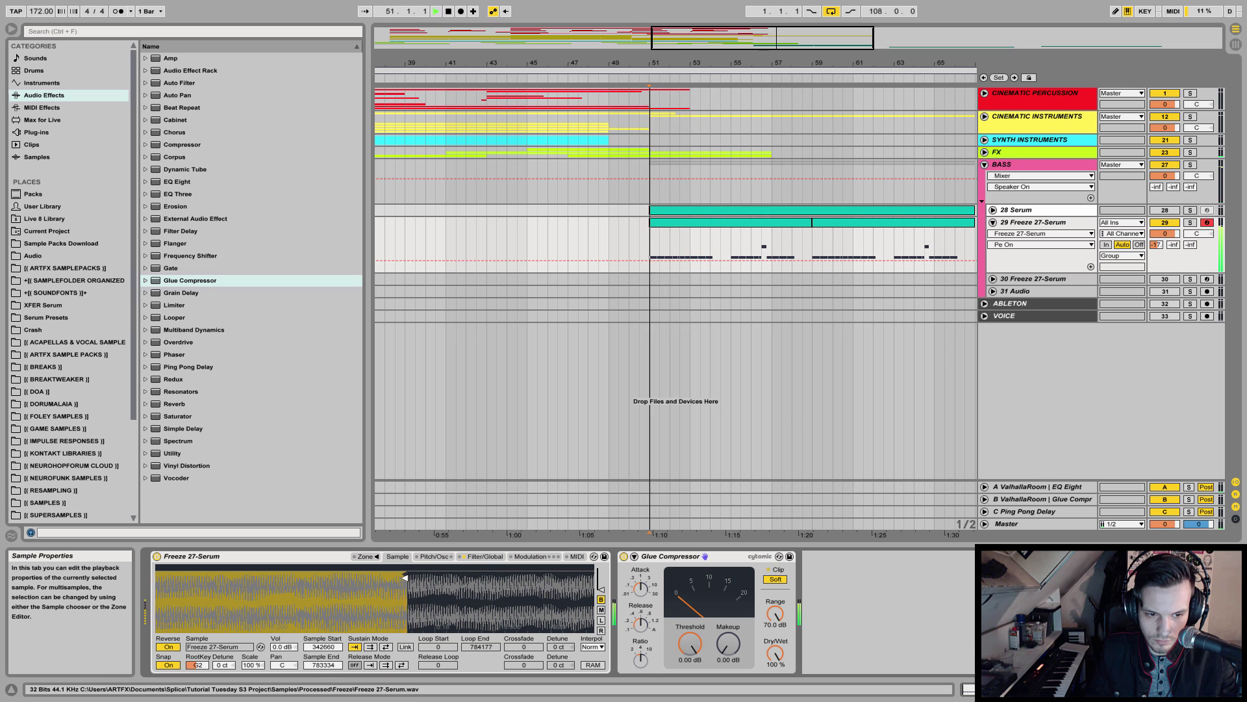
mouse_move(405, 579)
left_mouse_down()
mouse_move(420, 580)
mouse_move(287, 580)
mouse_move(440, 571)
left_mouse_up()
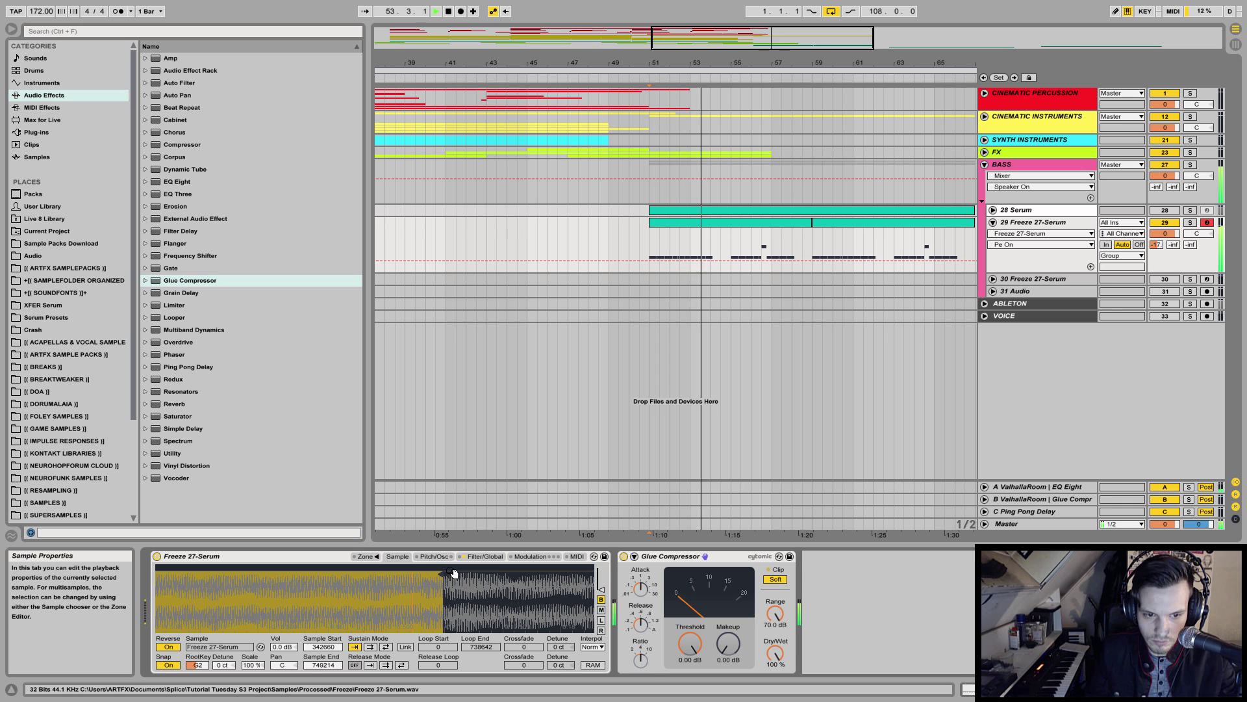
- Morph the Sampler filter to a notch (0 no/lp) with frequency 538 Hz and resonance 0.30, and play the drop
left_click(478, 557)
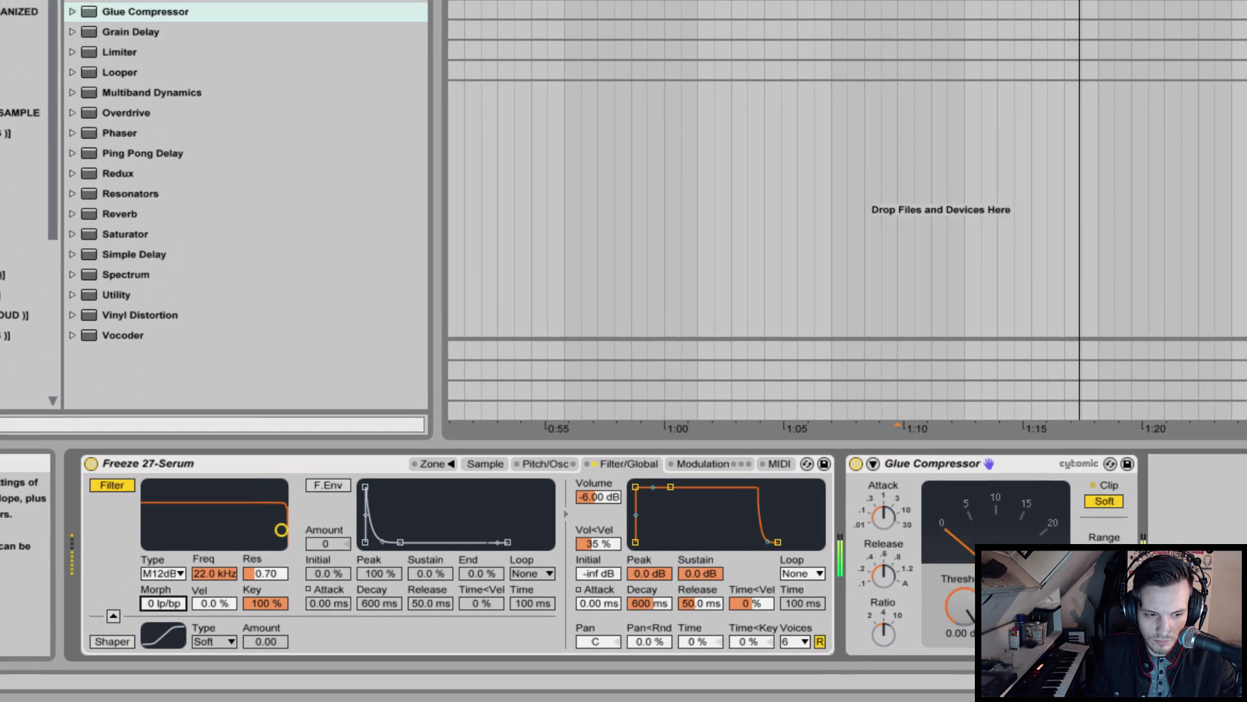
left_click_drag(163, 602, 163, 503)
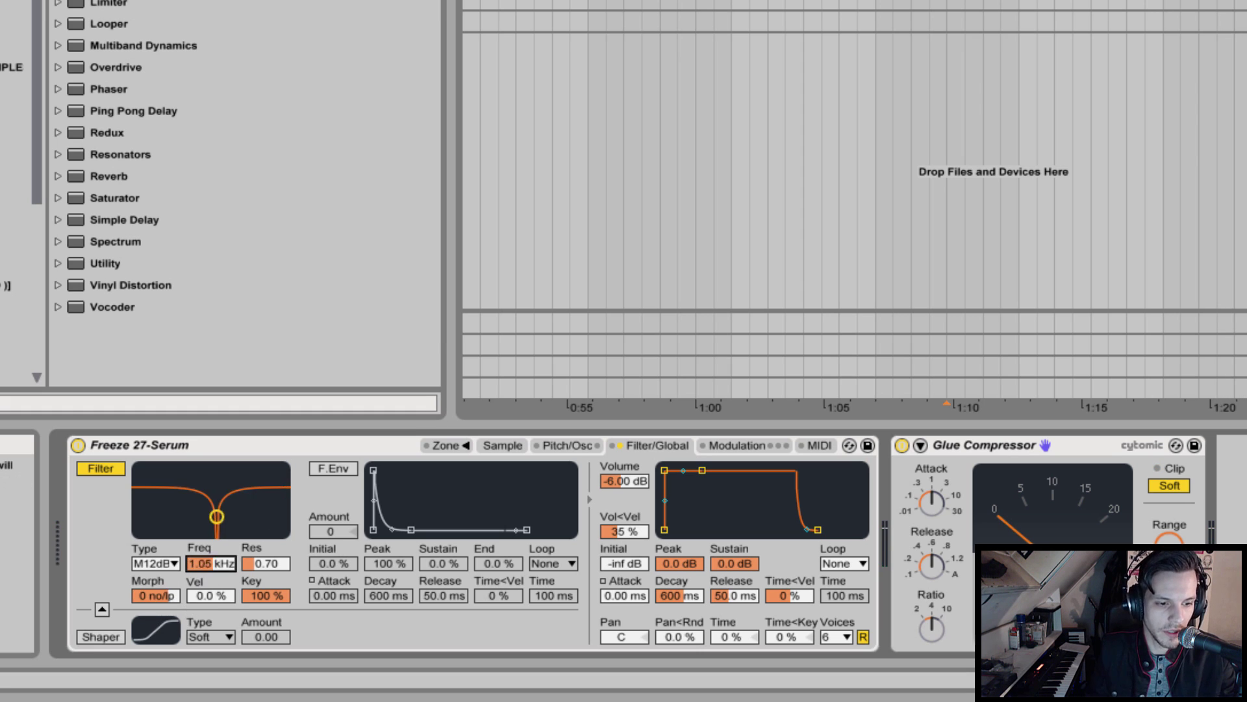
mouse_move(265, 563)
left_mouse_down()
mouse_move(266, 574)
mouse_move(210, 578)
left_mouse_up()
key("space")
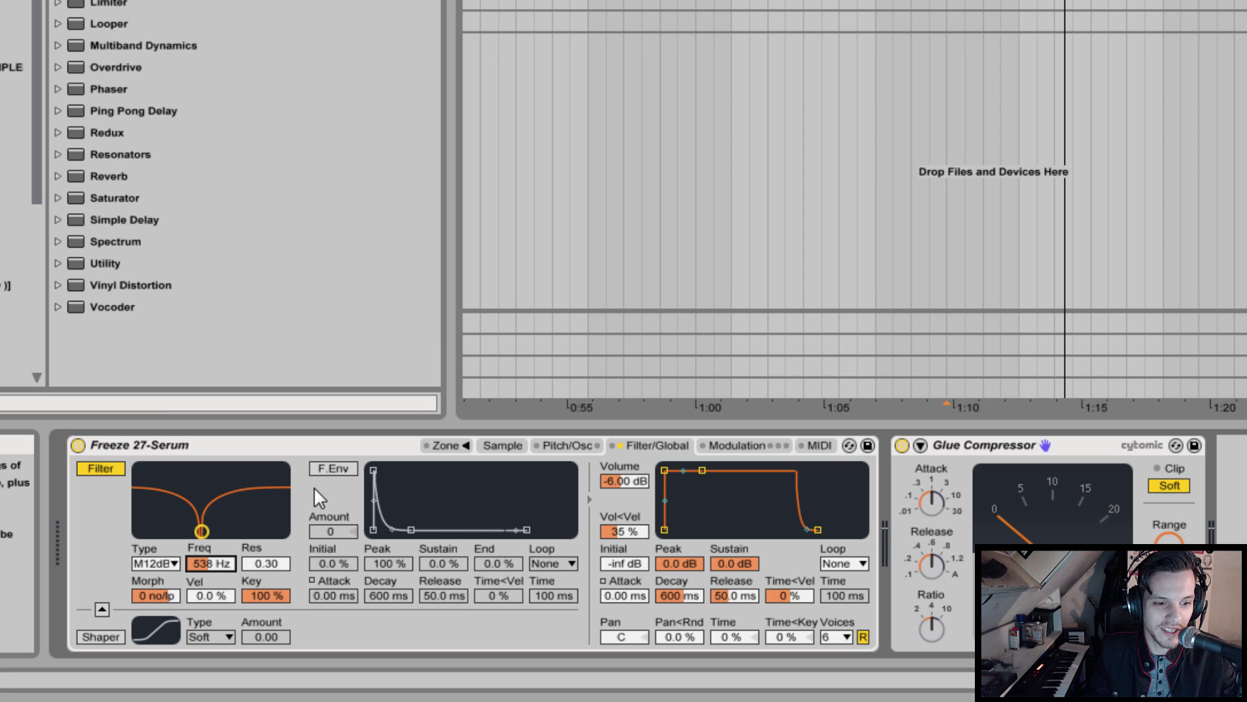
- Enable the Sampler's filter envelope with amount 72, attack 485 ms and decay 10.8 s
left_click(341, 469)
left_click_drag(338, 530, 338, 514)
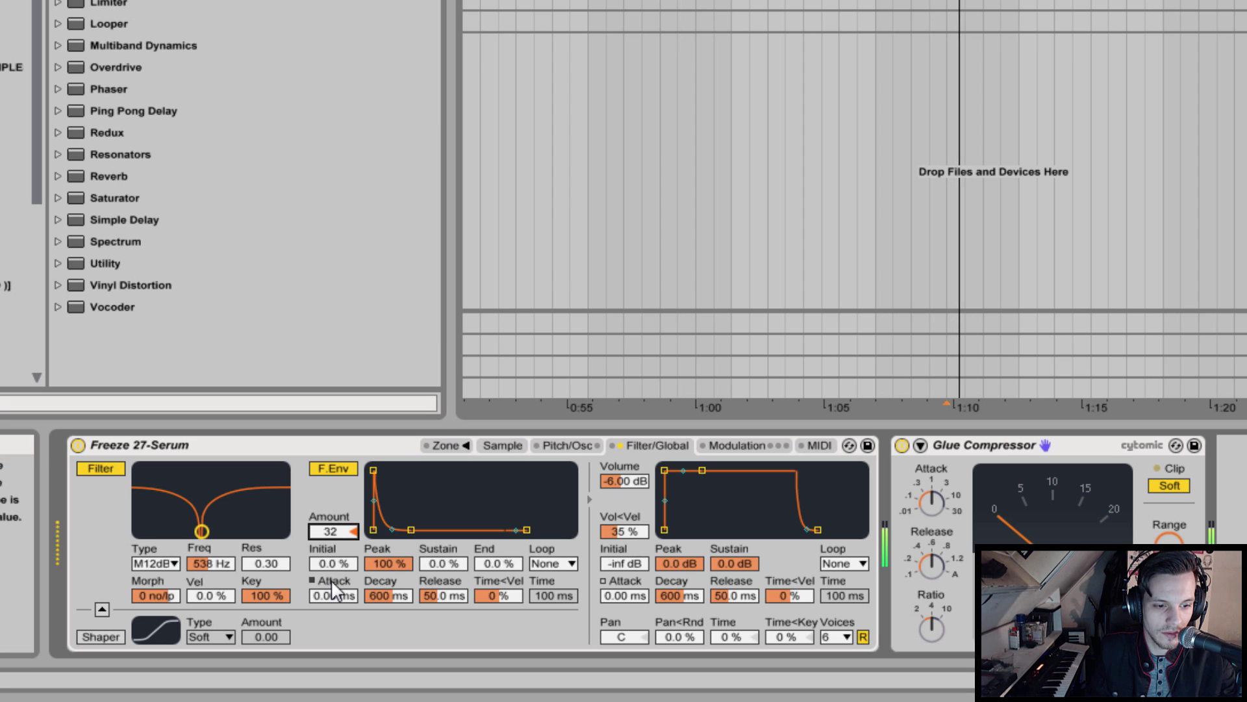
left_click_drag(377, 596, 382, 626)
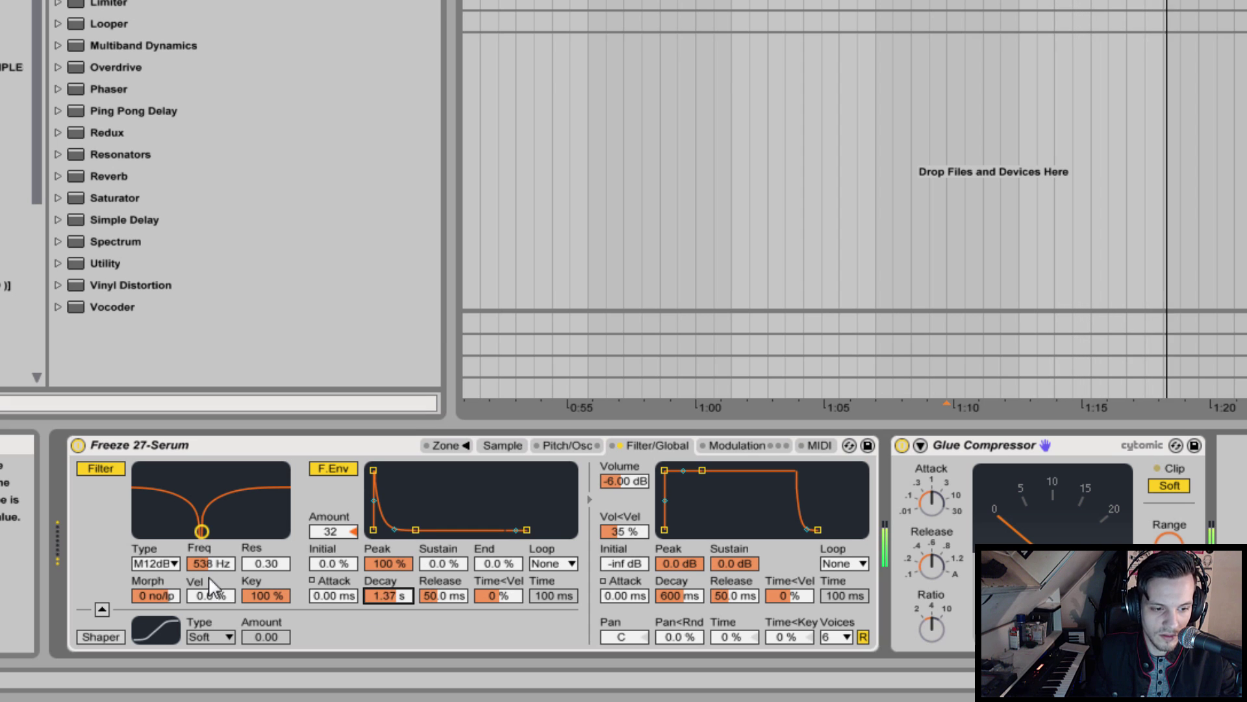
left_click_drag(331, 531, 331, 506)
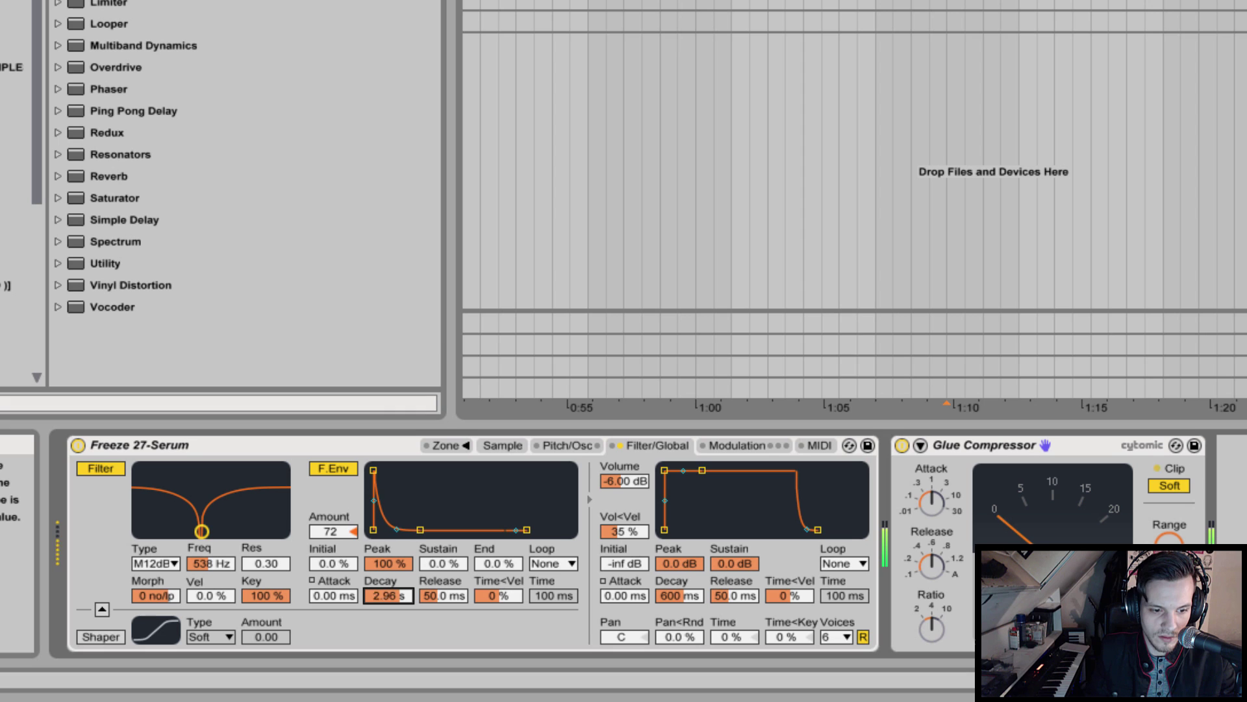
left_click_drag(388, 595, 322, 558)
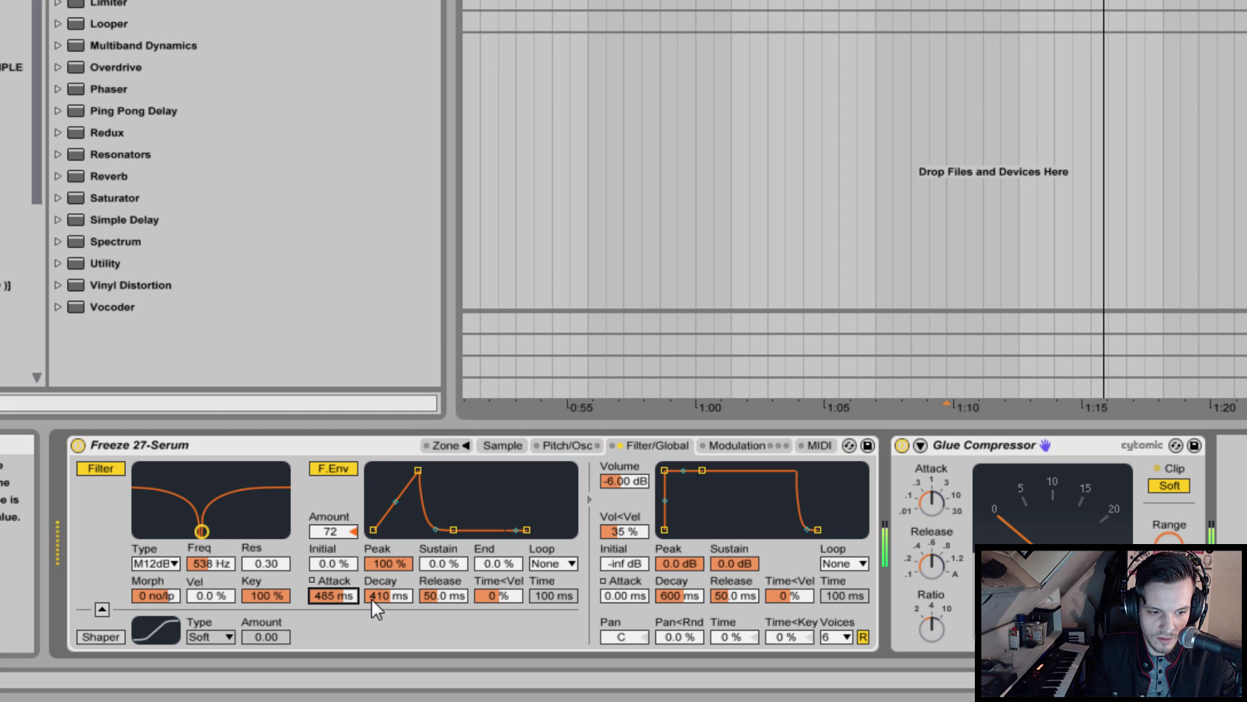
left_click_drag(378, 594, 378, 562)
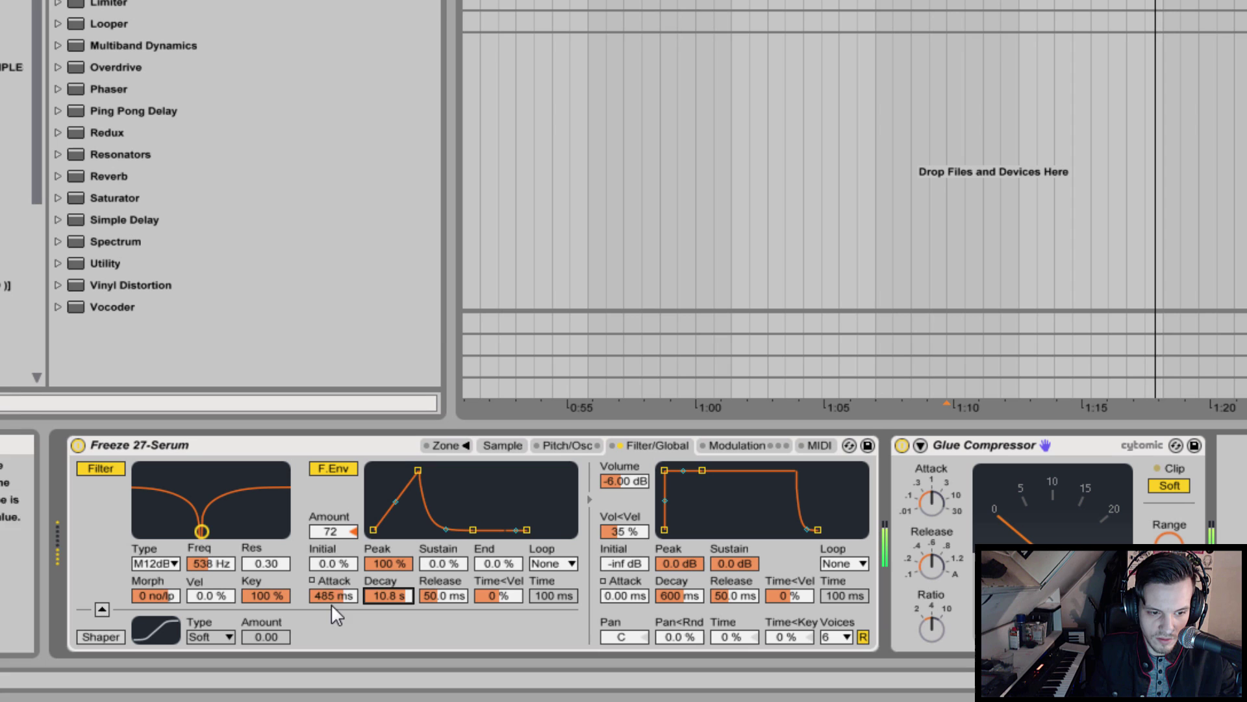
- Set the Sampler's filter envelope to 0 ms attack, 969 ms decay and amount 38
left_click_drag(333, 598, 332, 640)
left_click_drag(382, 598, 382, 614)
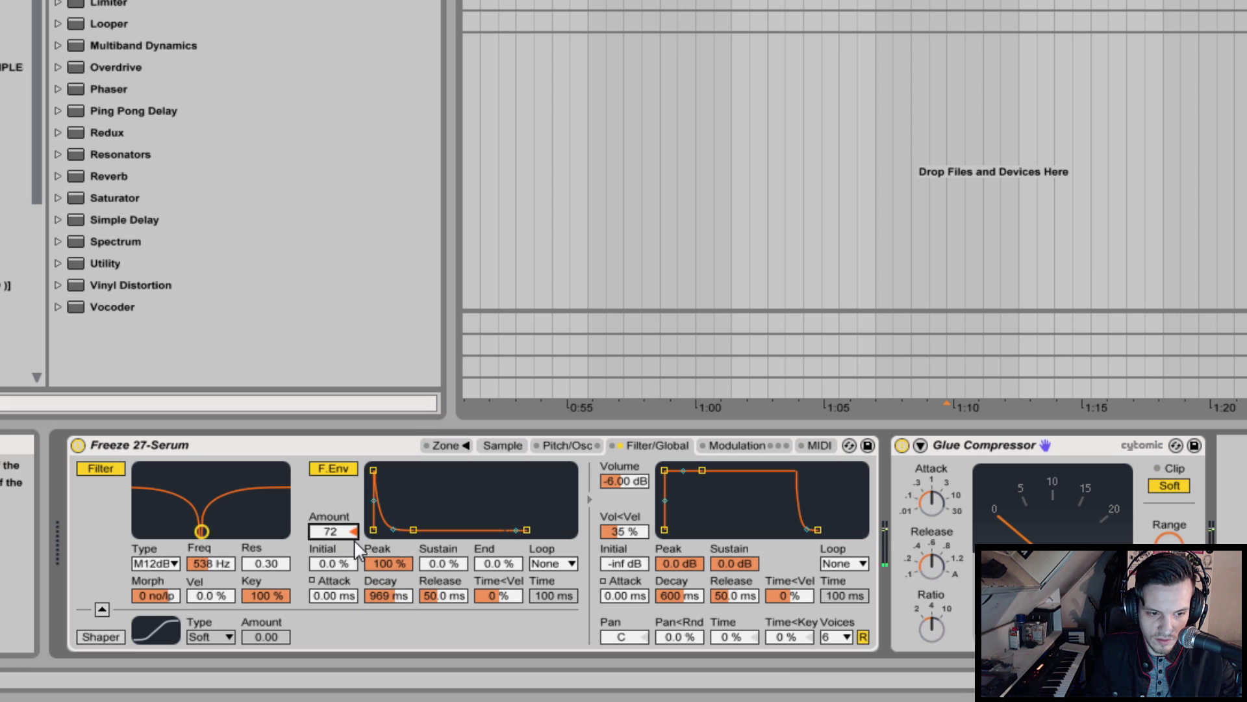
mouse_move(390, 596)
left_mouse_down()
mouse_move(389, 609)
mouse_move(390, 595)
left_mouse_up()
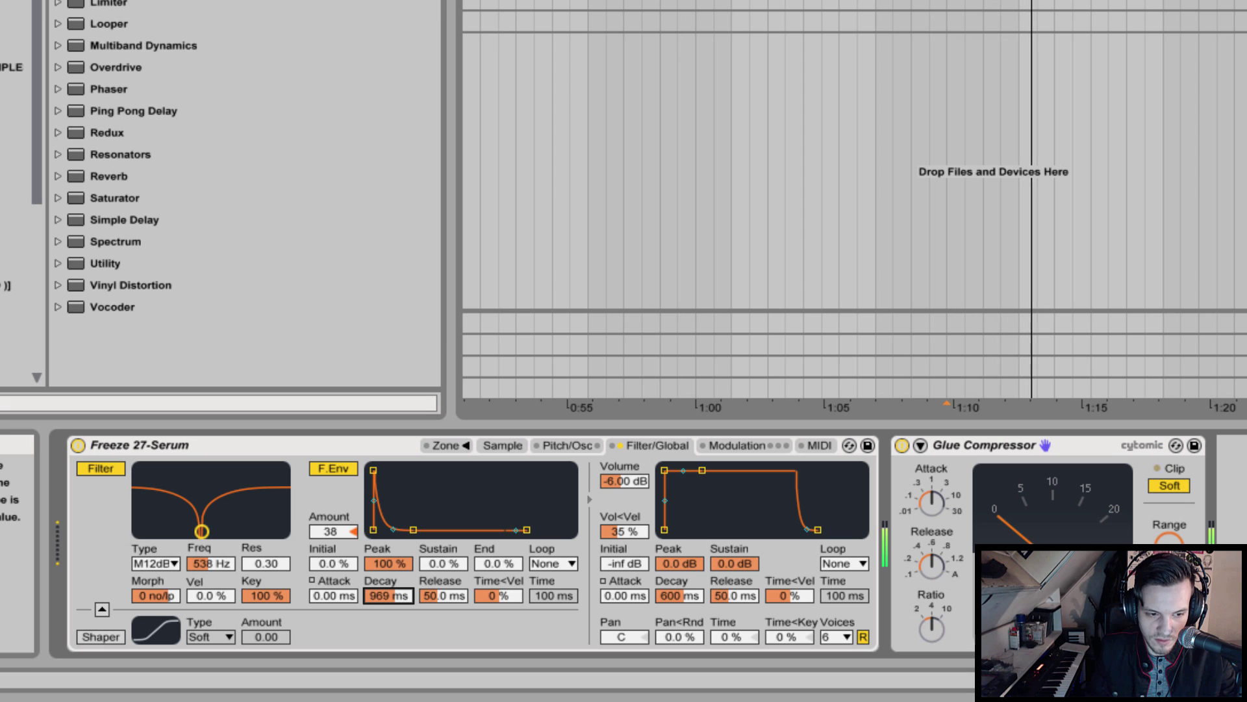
- Enable the Sampler's Shaper with the Soft curve and adjust its amount to 51.0 while the drop plays
left_click(105, 638)
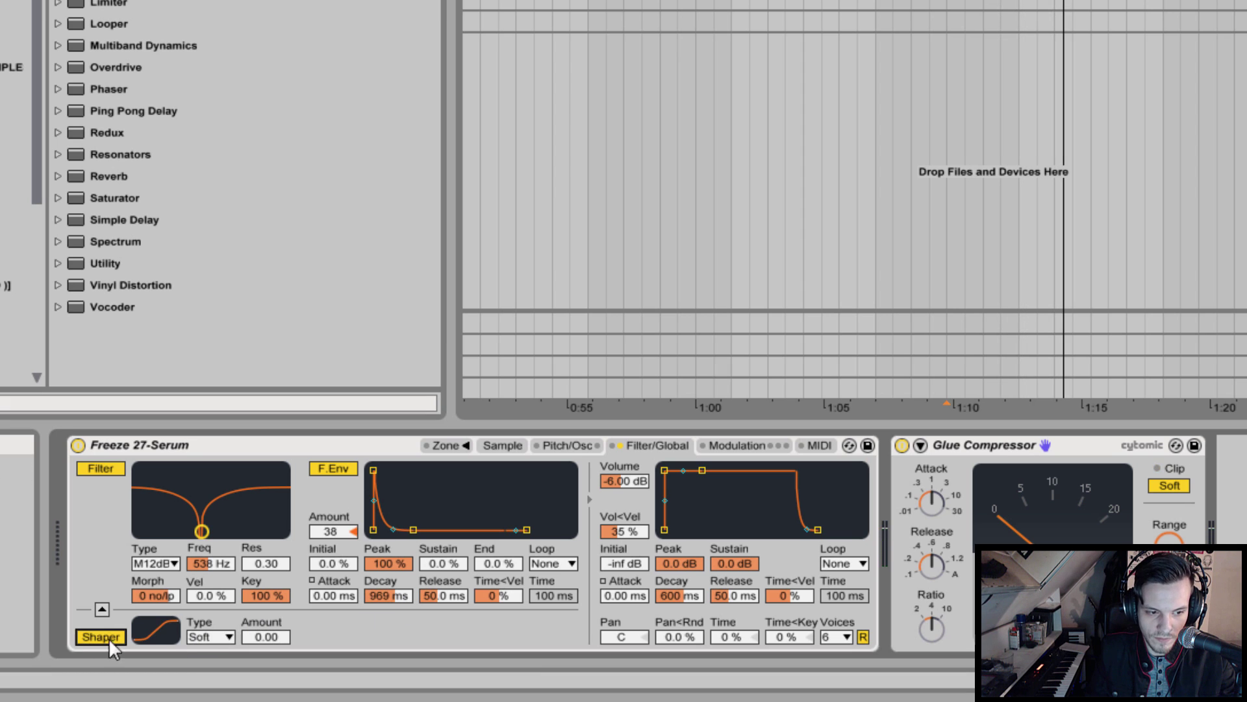
left_click_drag(265, 636, 265, 613)
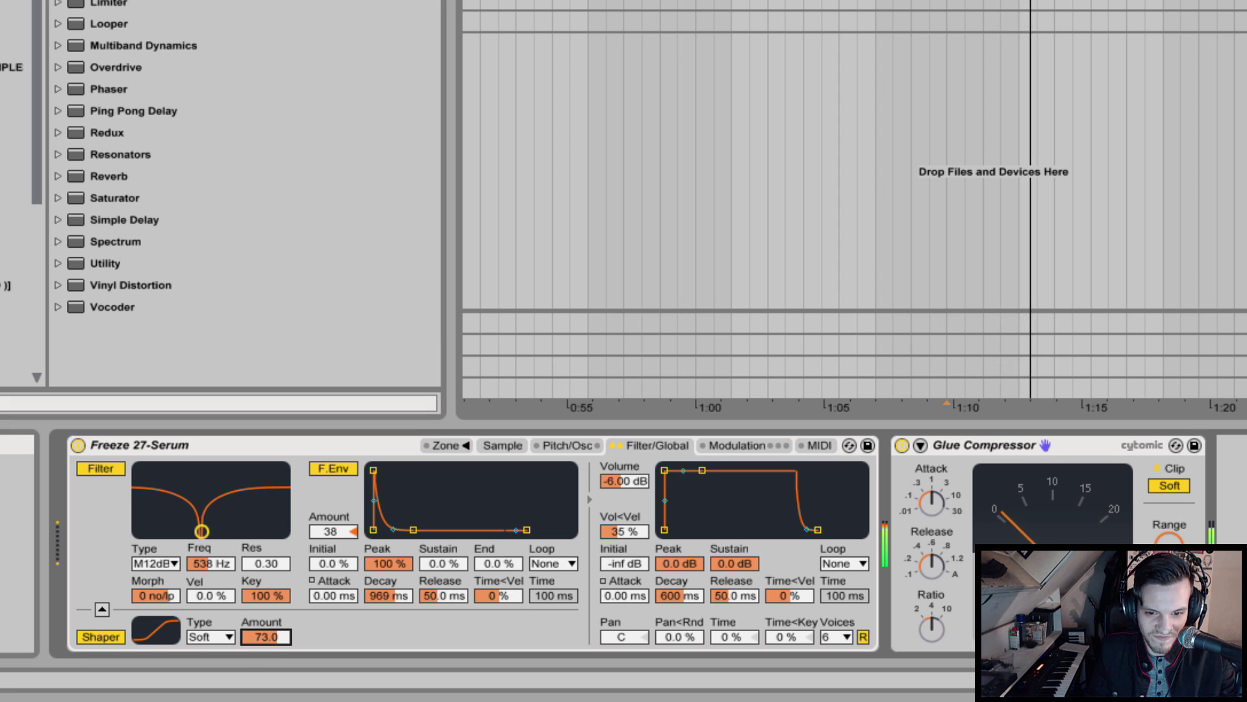
left_click_drag(266, 637, 266, 650)
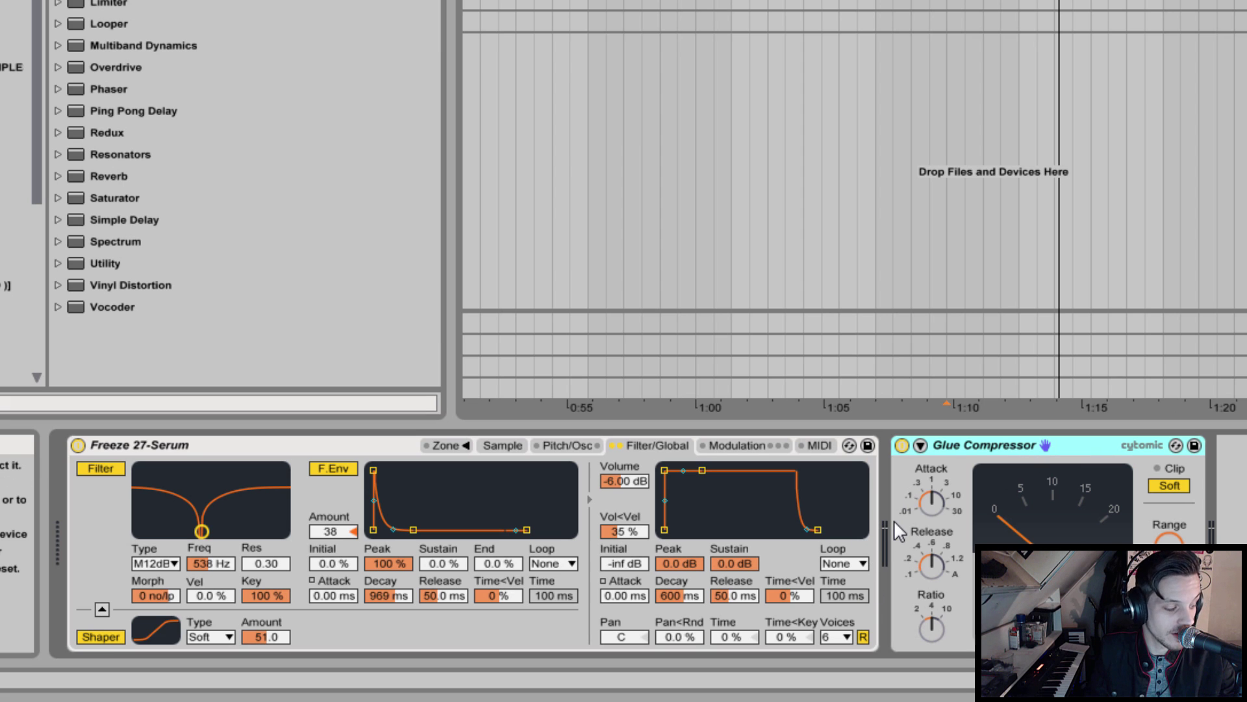
- Try the Hard and Sine types for the Shaper, lowering the amount to 25.0 with Sine
key("space")
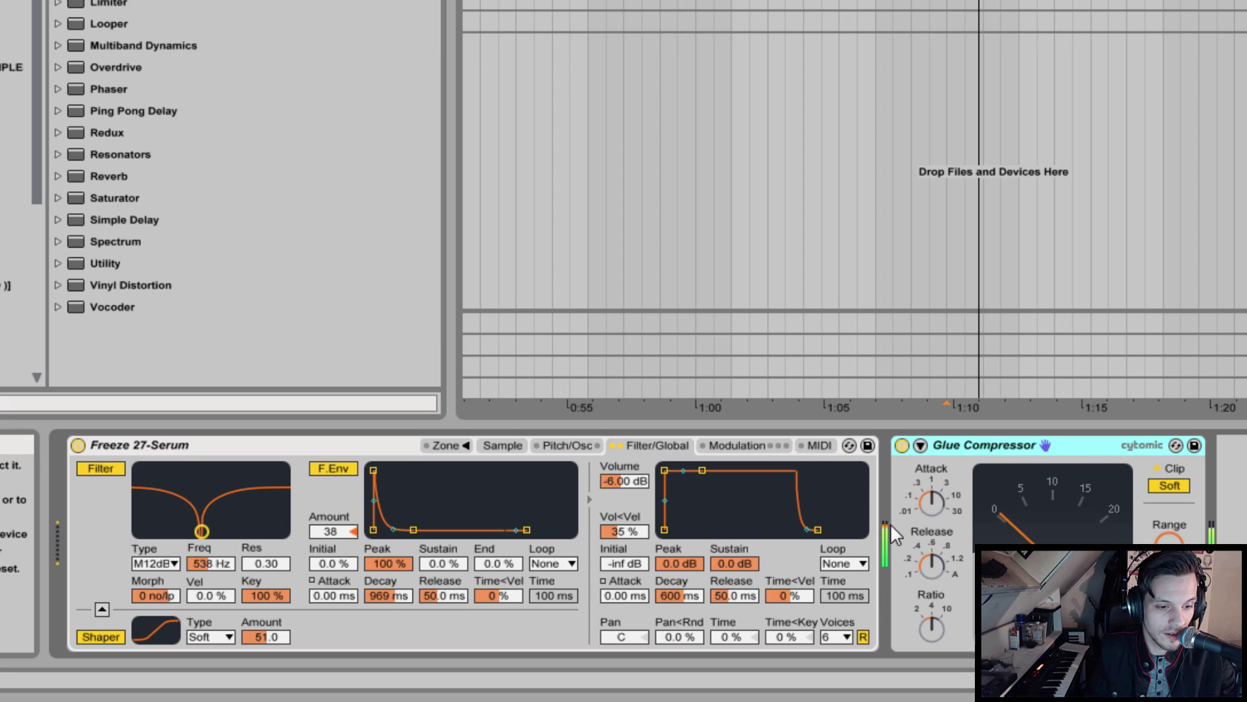
left_click(211, 633)
left_click(209, 589)
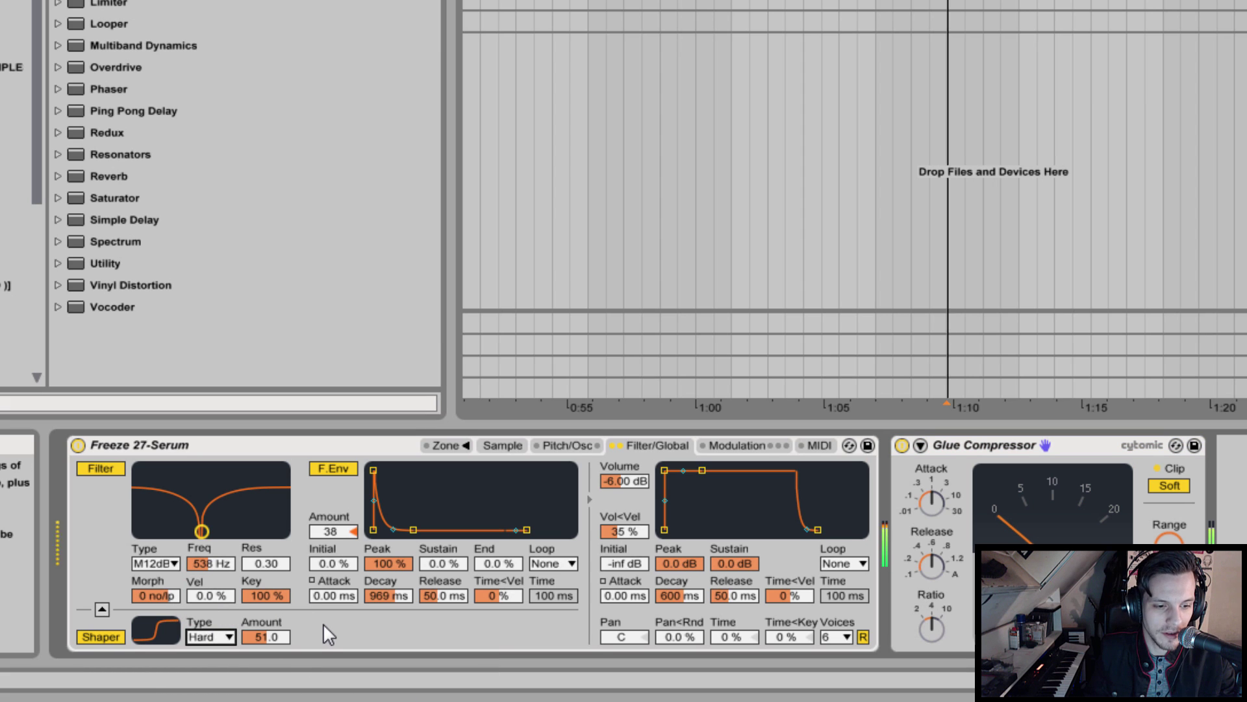
left_click(219, 638)
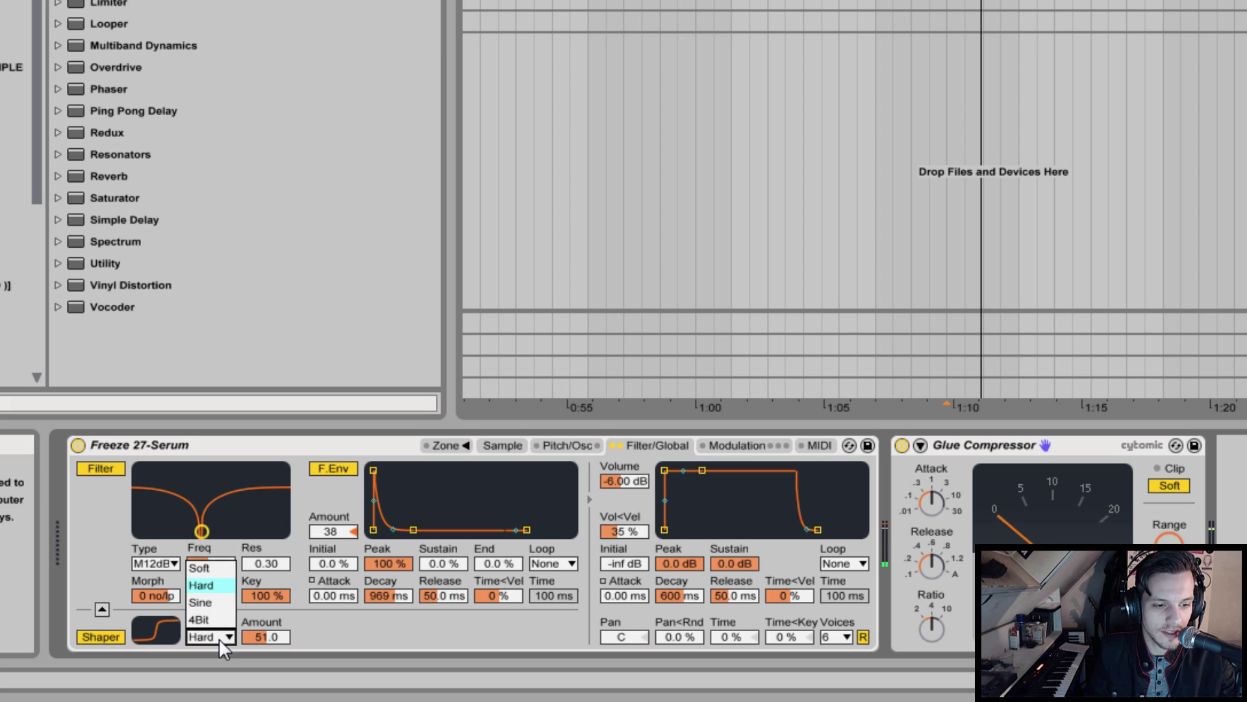
left_click(210, 599)
mouse_move(269, 636)
left_mouse_down()
mouse_move(269, 610)
mouse_move(269, 675)
mouse_move(269, 636)
mouse_move(270, 657)
left_mouse_up()
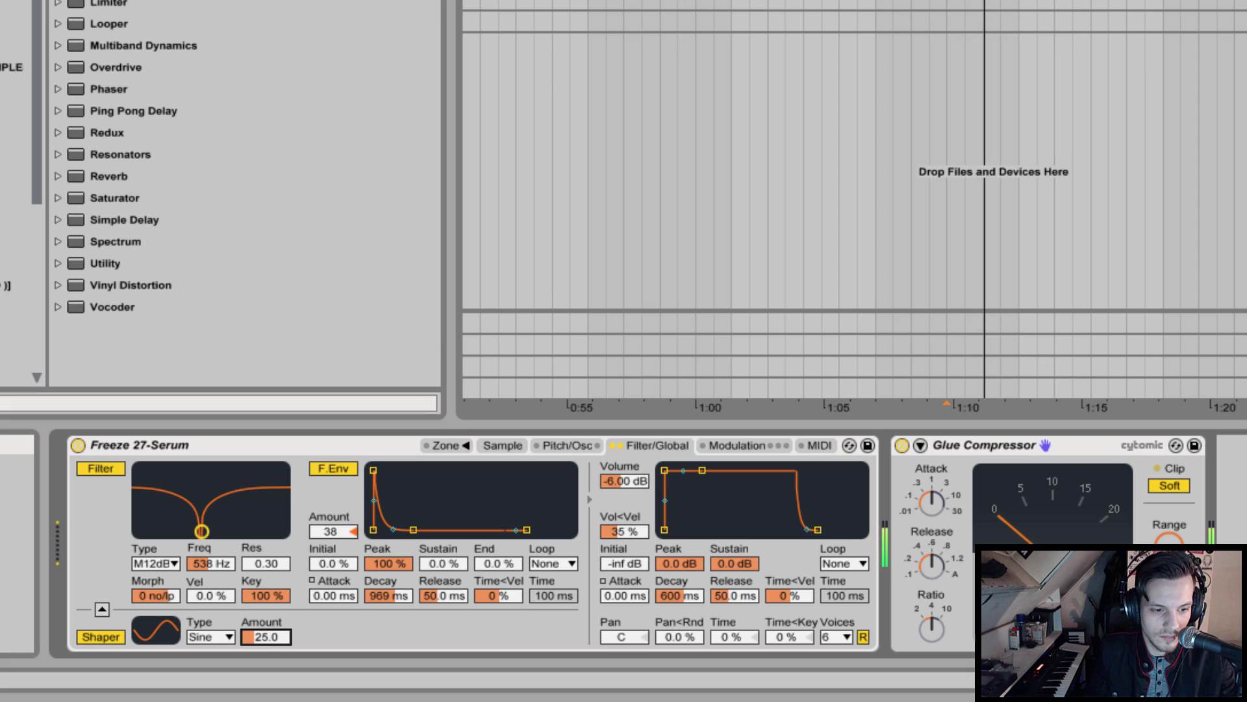
- Set the Shaper type to Soft with an amount of 32.0
left_click(216, 635)
left_click(199, 567)
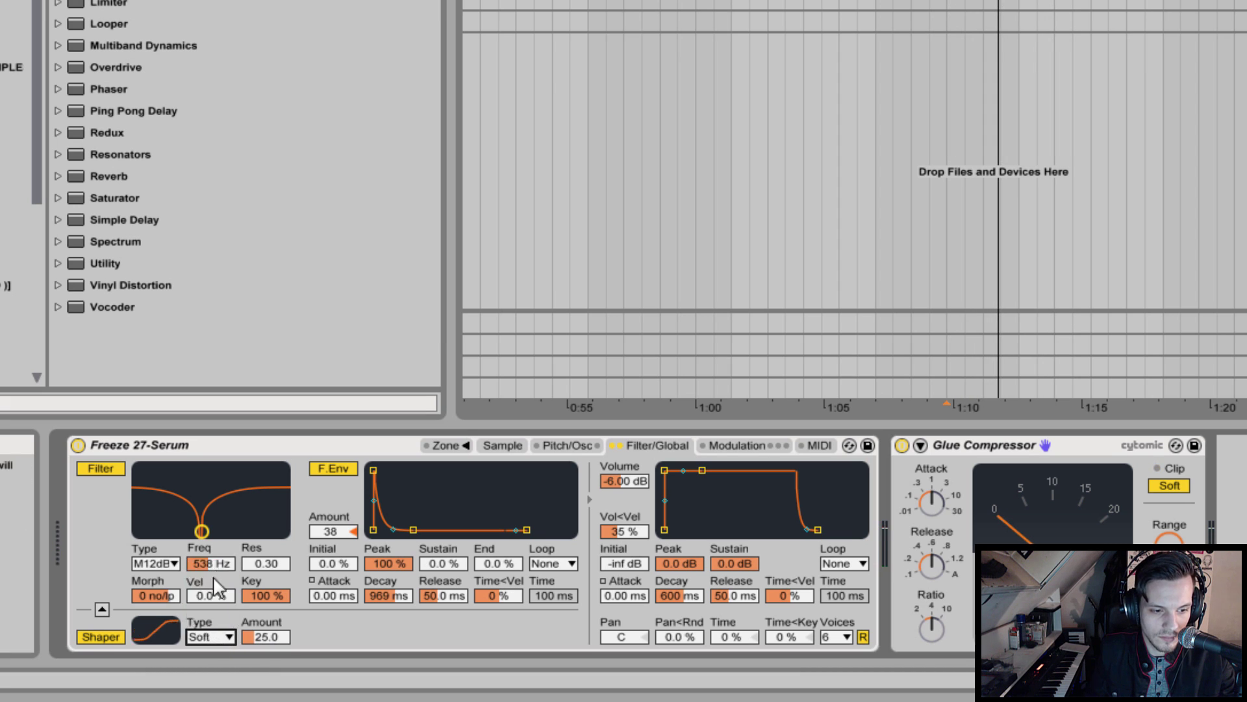
mouse_move(260, 640)
left_mouse_down()
mouse_move(259, 621)
mouse_move(260, 636)
left_mouse_up()
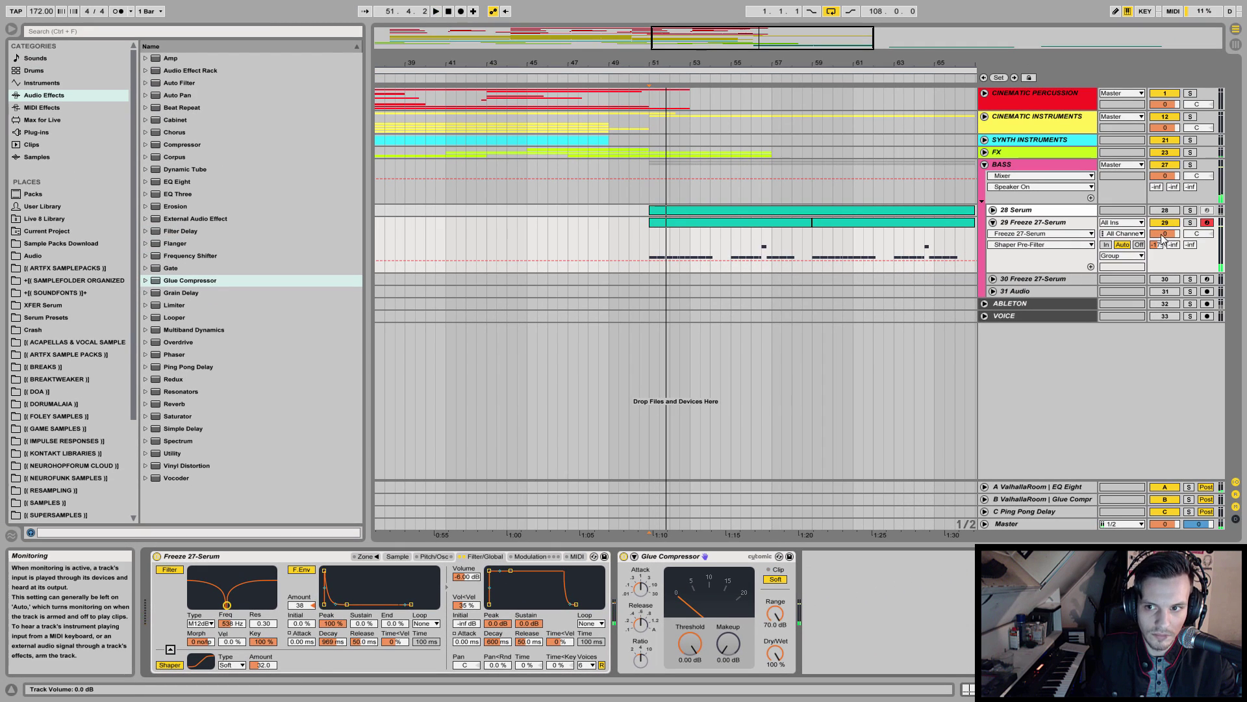
- Toggle solo on the Freeze 27-Serum bass track and play the arrangement from bar 49 into the drop
left_click(1191, 222)
left_click(609, 228)
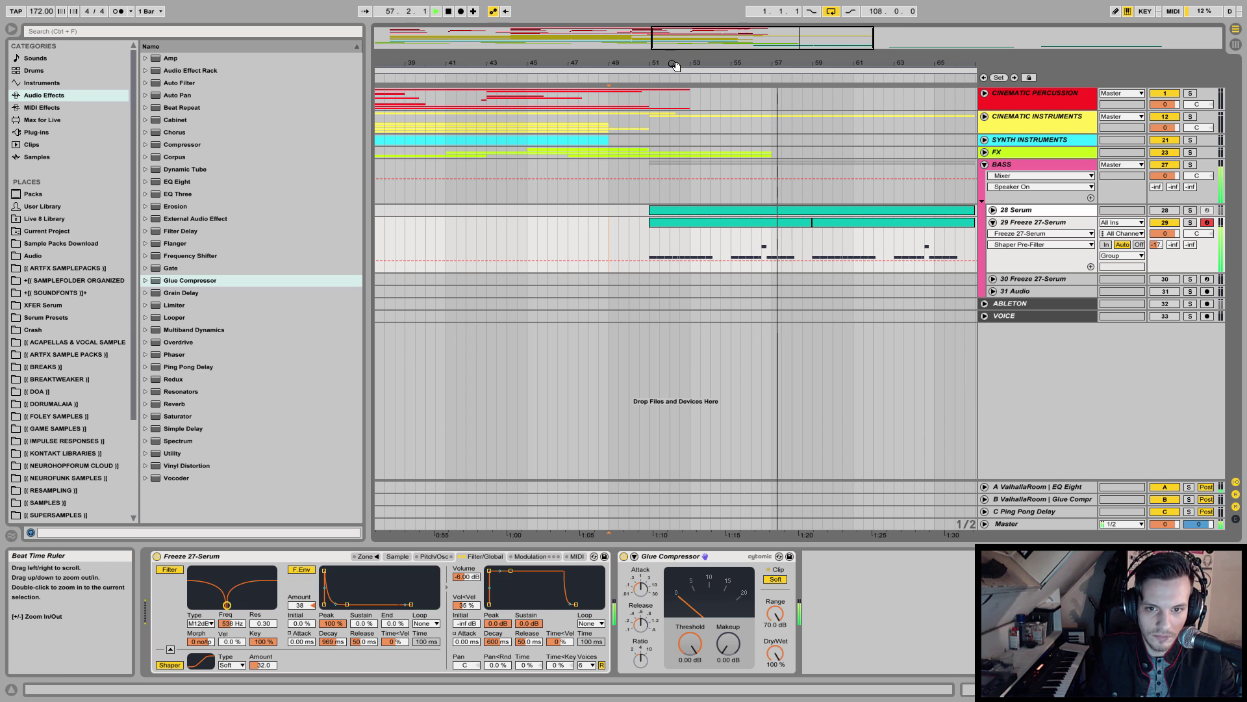
left_click_drag(695, 60, 691, 28)
key("space")
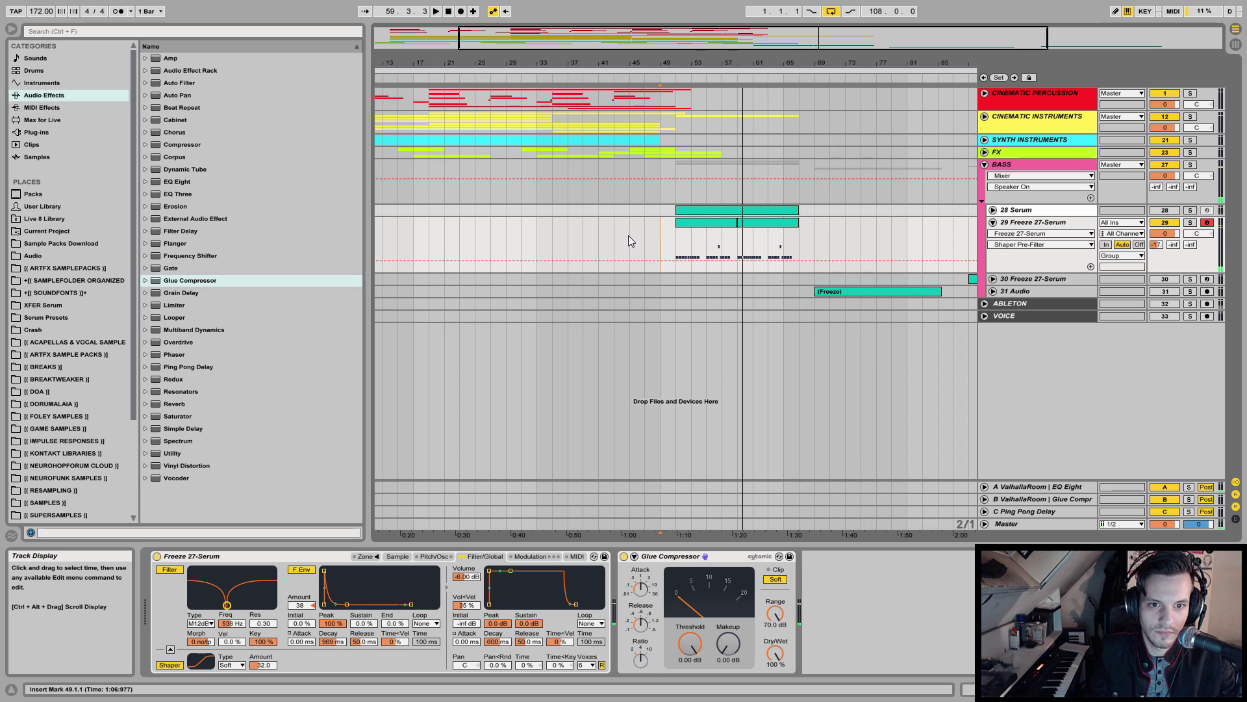
- Shorten the last SHORT RISER clip in the FX group to end at bar 49 and play from bar 47
left_click(640, 239)
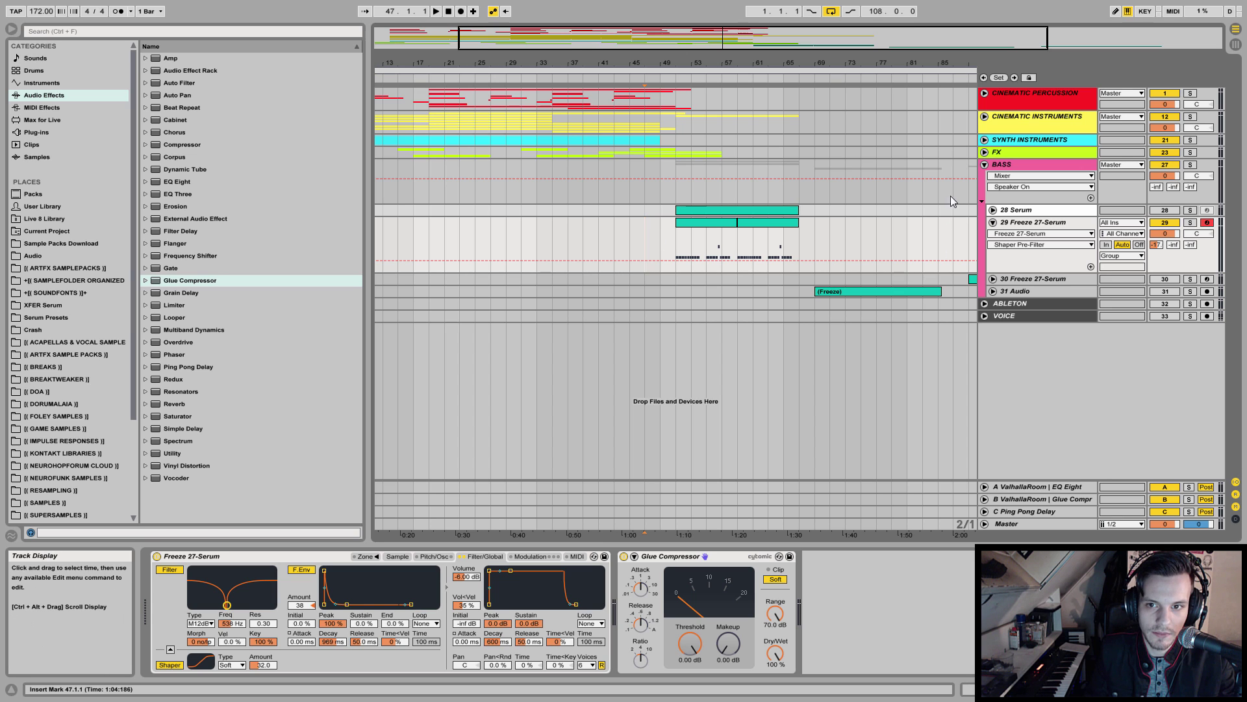
left_click(985, 165)
left_click(984, 152)
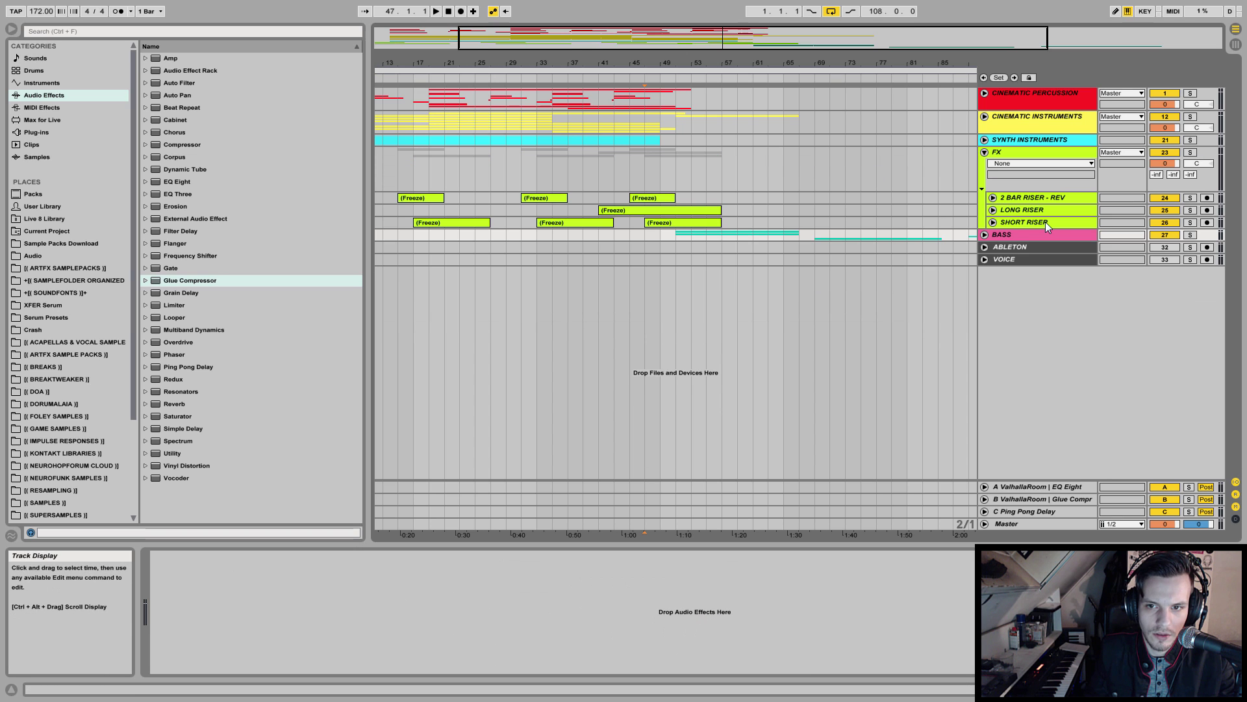
left_click(992, 222)
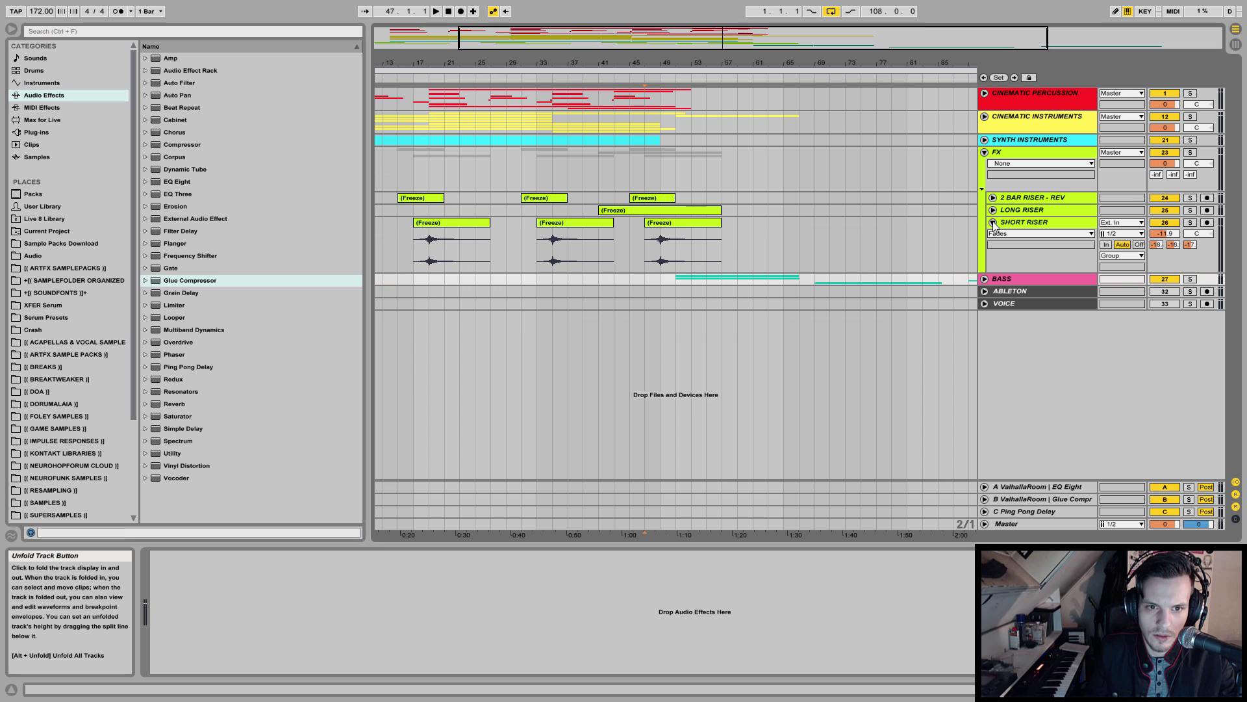
left_click_drag(721, 224, 658, 226)
left_click(643, 245)
key("space")
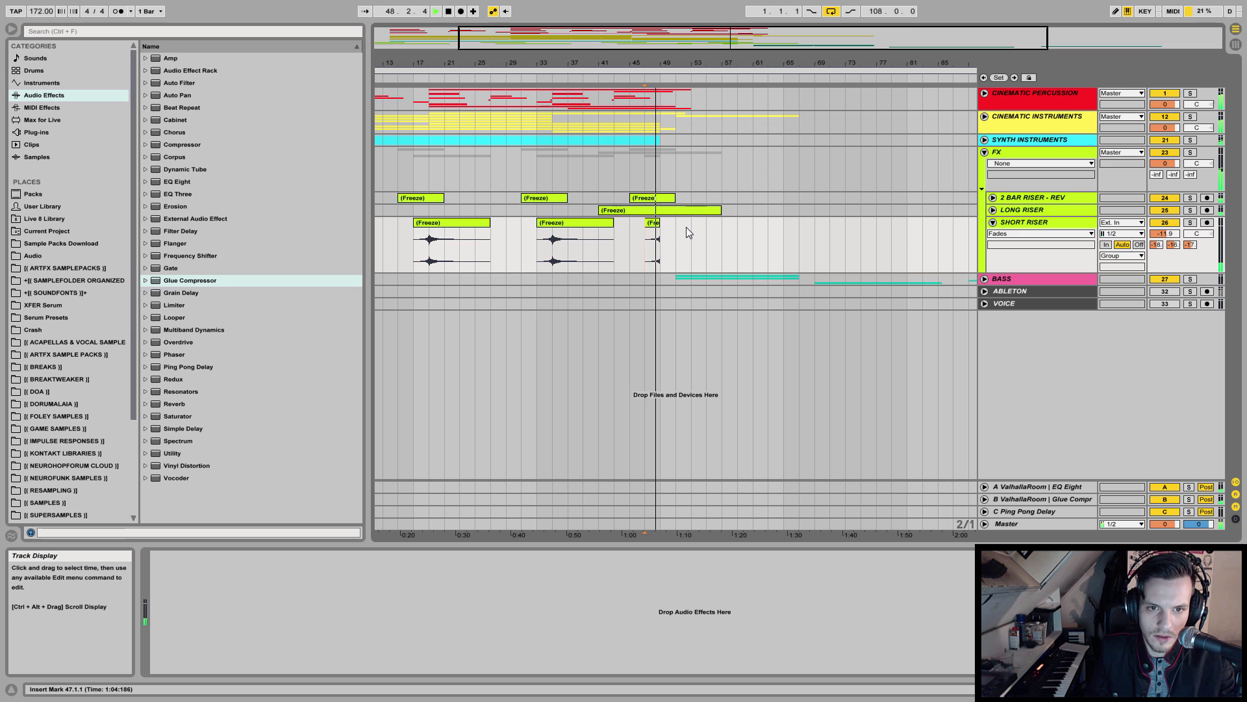
- Shorten the LONG RISER clip to end at bar 49
left_click(993, 223)
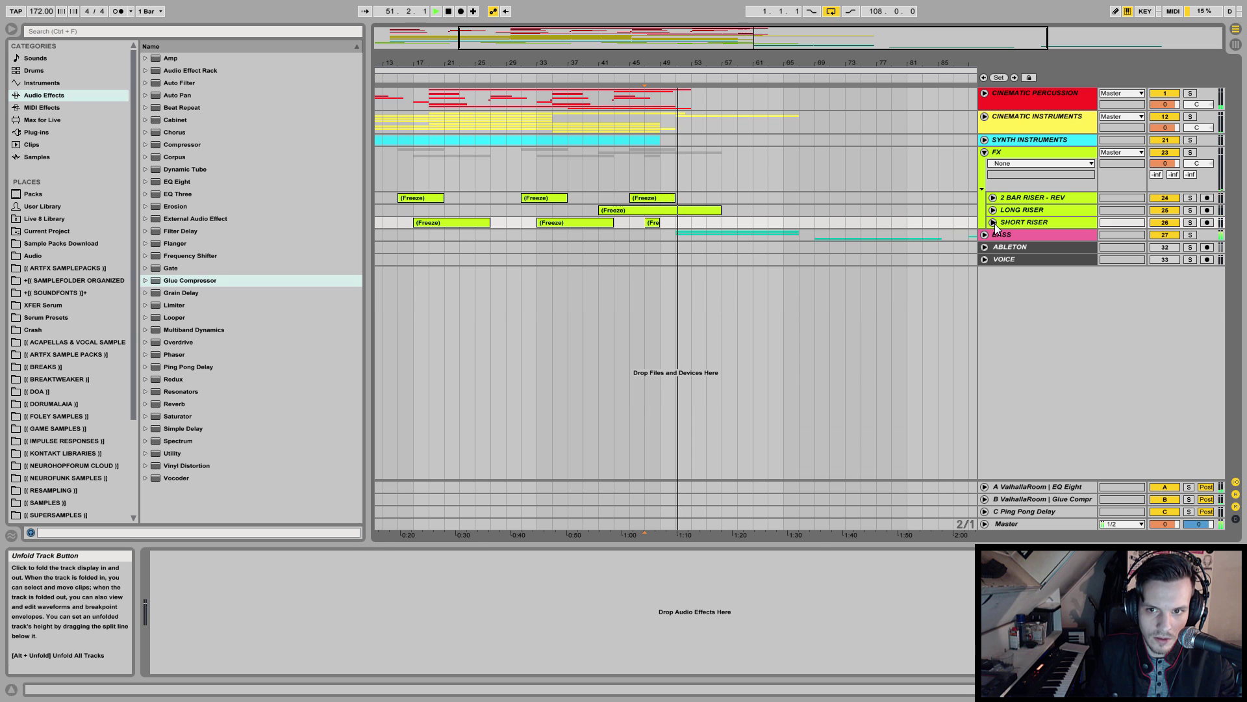
left_click(994, 210)
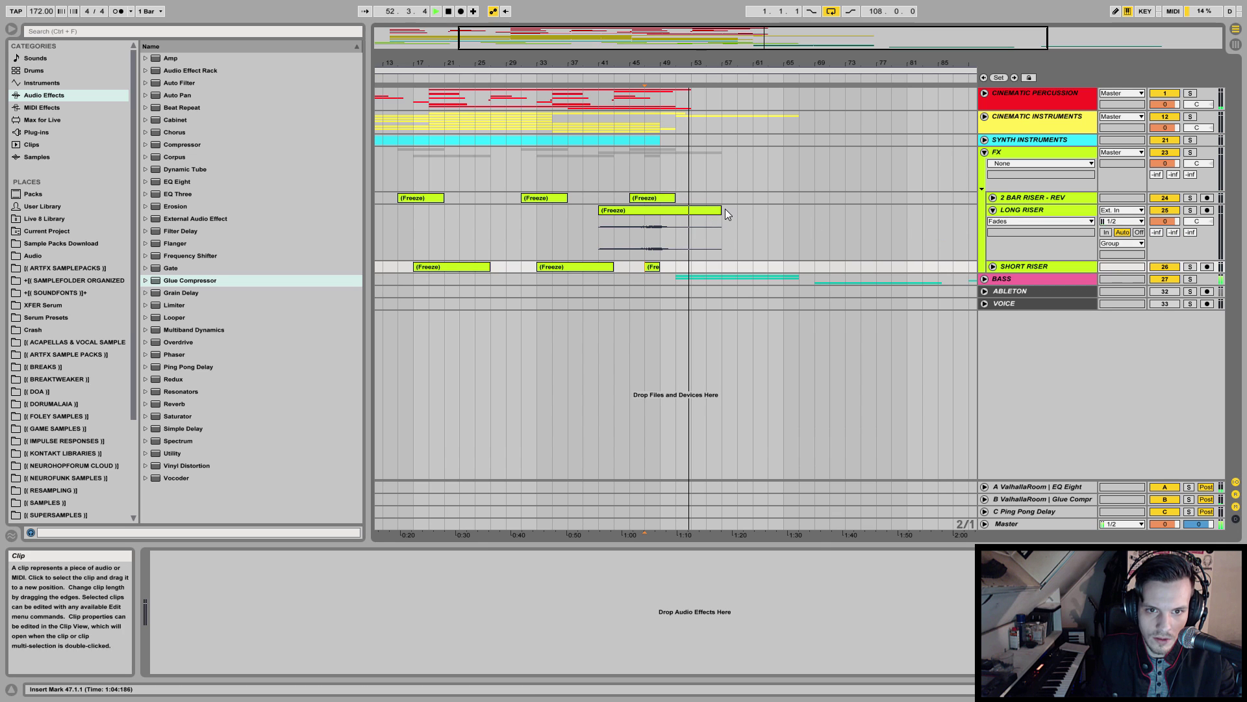
left_click_drag(719, 210, 660, 209)
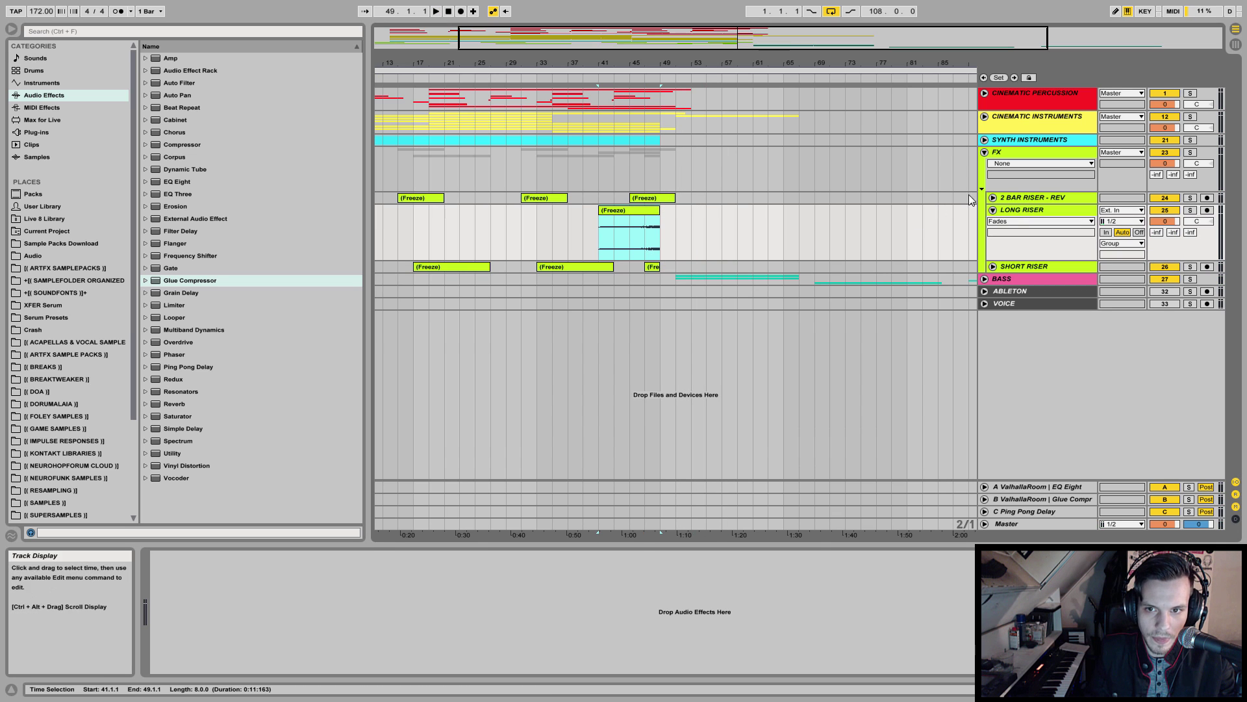
- Unfold the 2 BAR RISER - REV track and play the transition into the drop from bar 45
left_click(994, 197)
left_click(633, 212)
key("space")
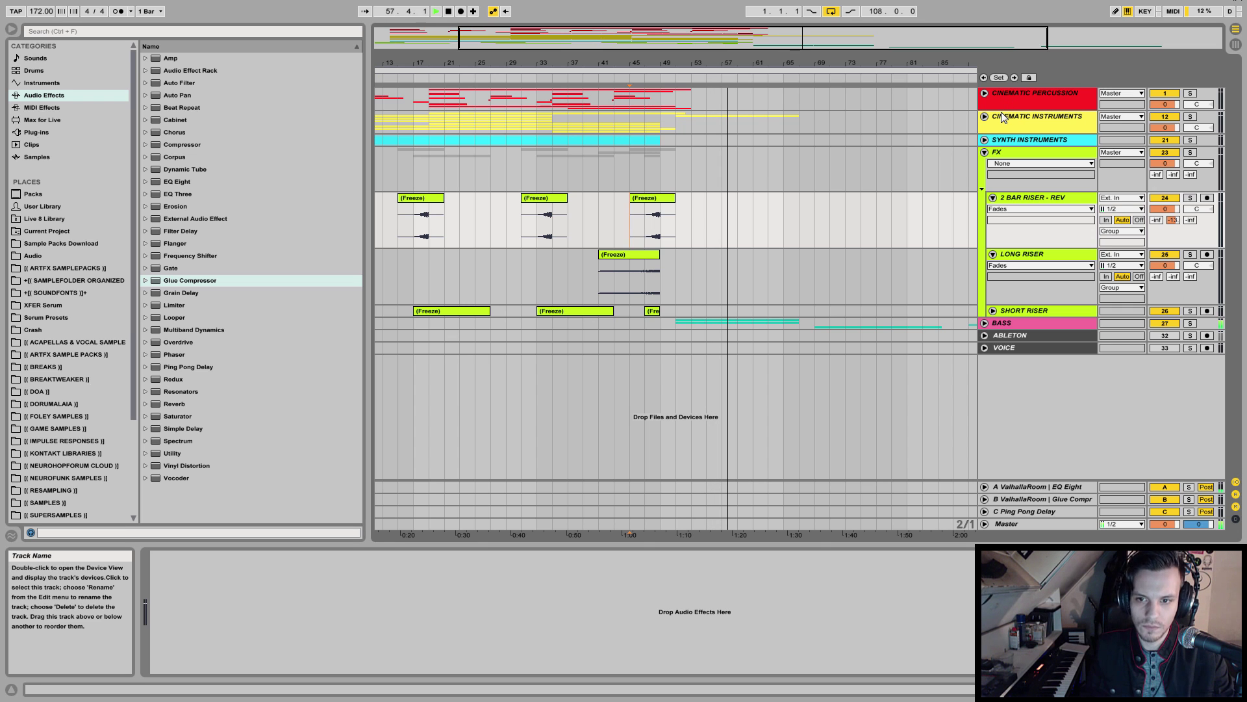
key("space")
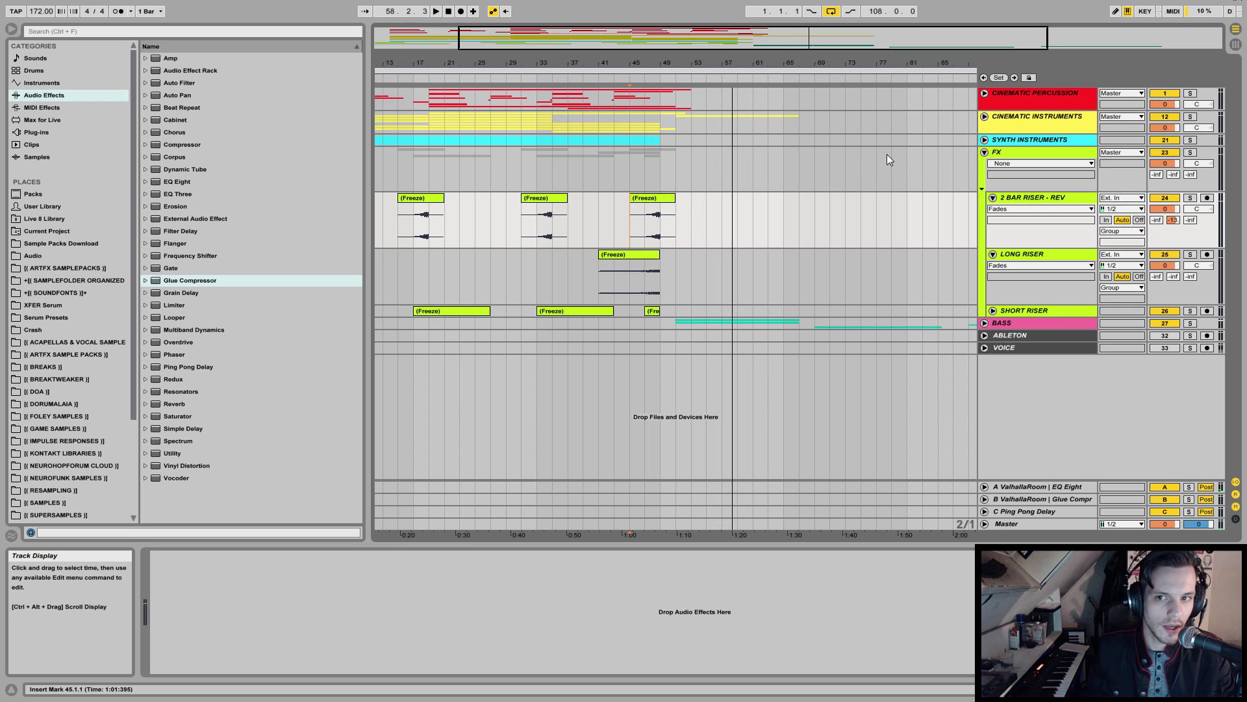
- Inspect the DUDUK track's clip over the drop in the CINEMATIC INSTRUMENTS group, with the FX group folded
left_click(984, 152)
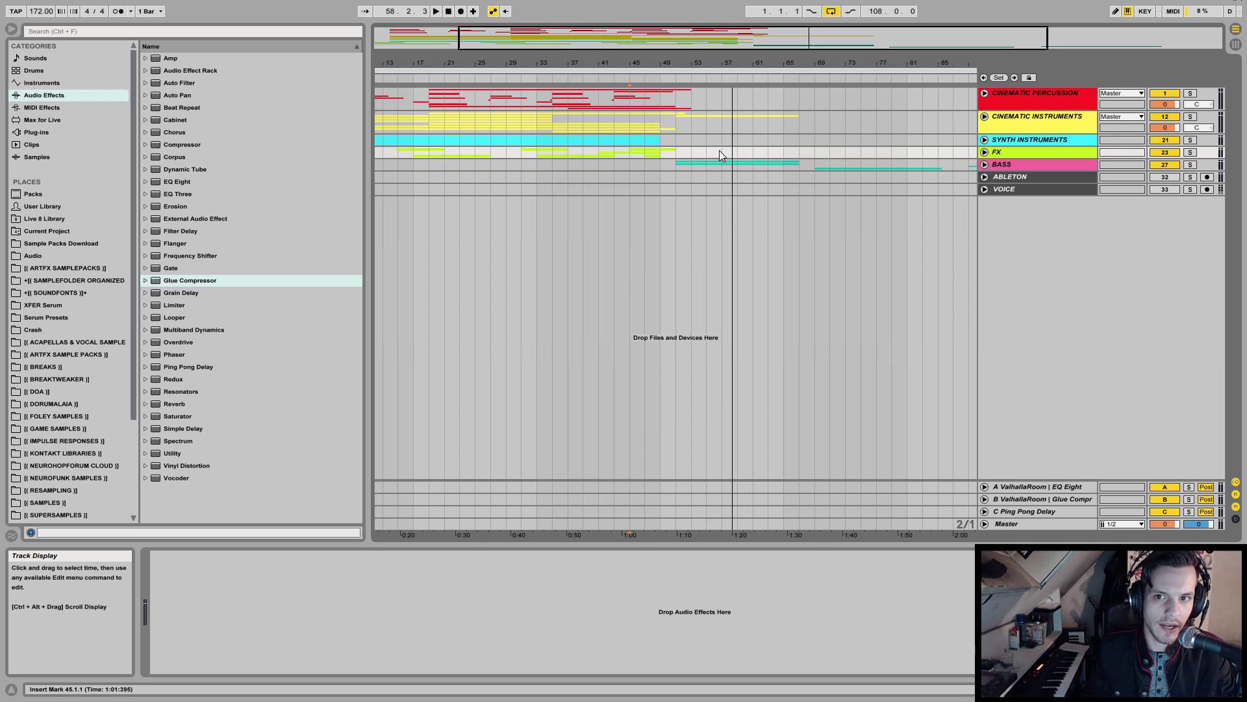
left_click(984, 116)
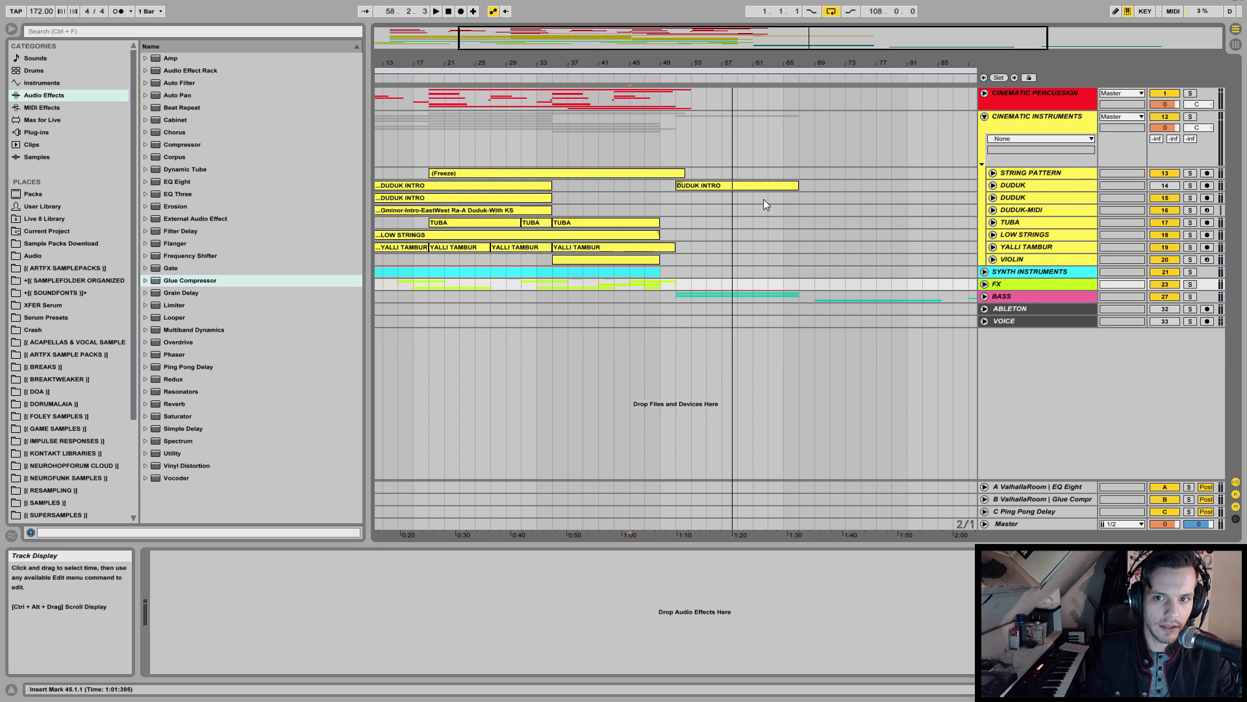
left_click(1024, 186)
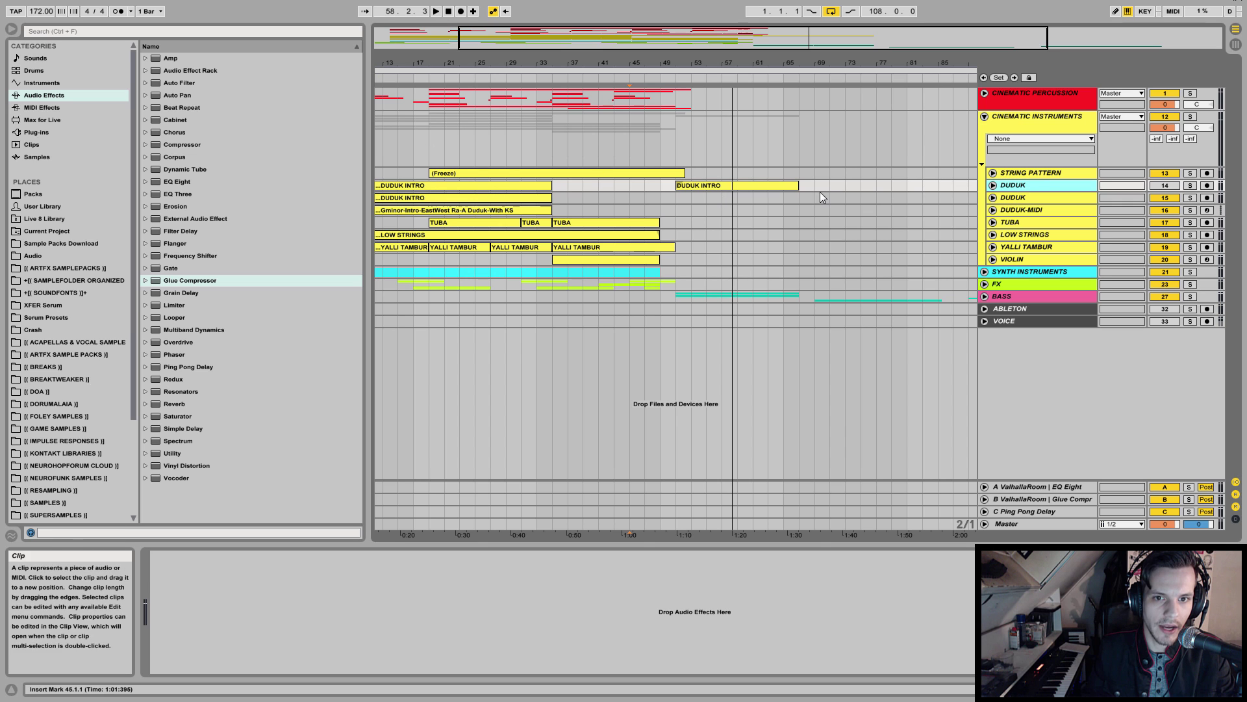
left_click(984, 117)
- Move the Freeze 27-Serum Sampler's sample end to 684685 and audition the drop from bar 51
left_click(984, 166)
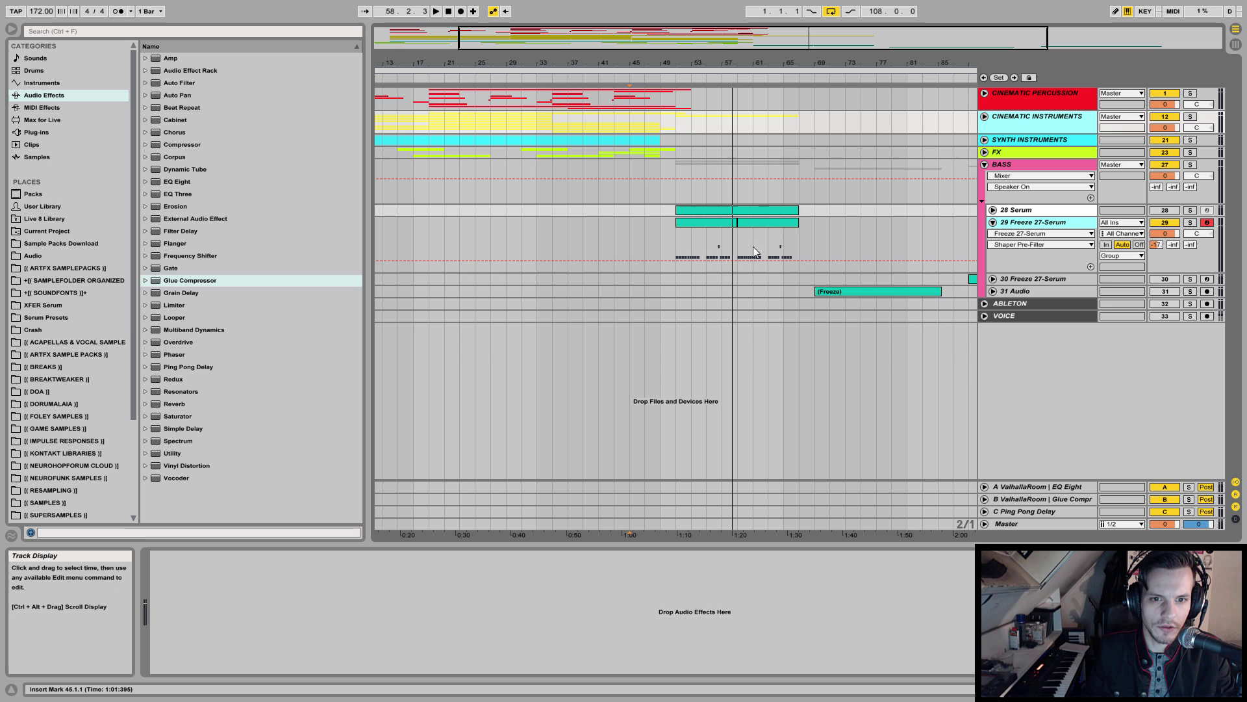
left_click(678, 243)
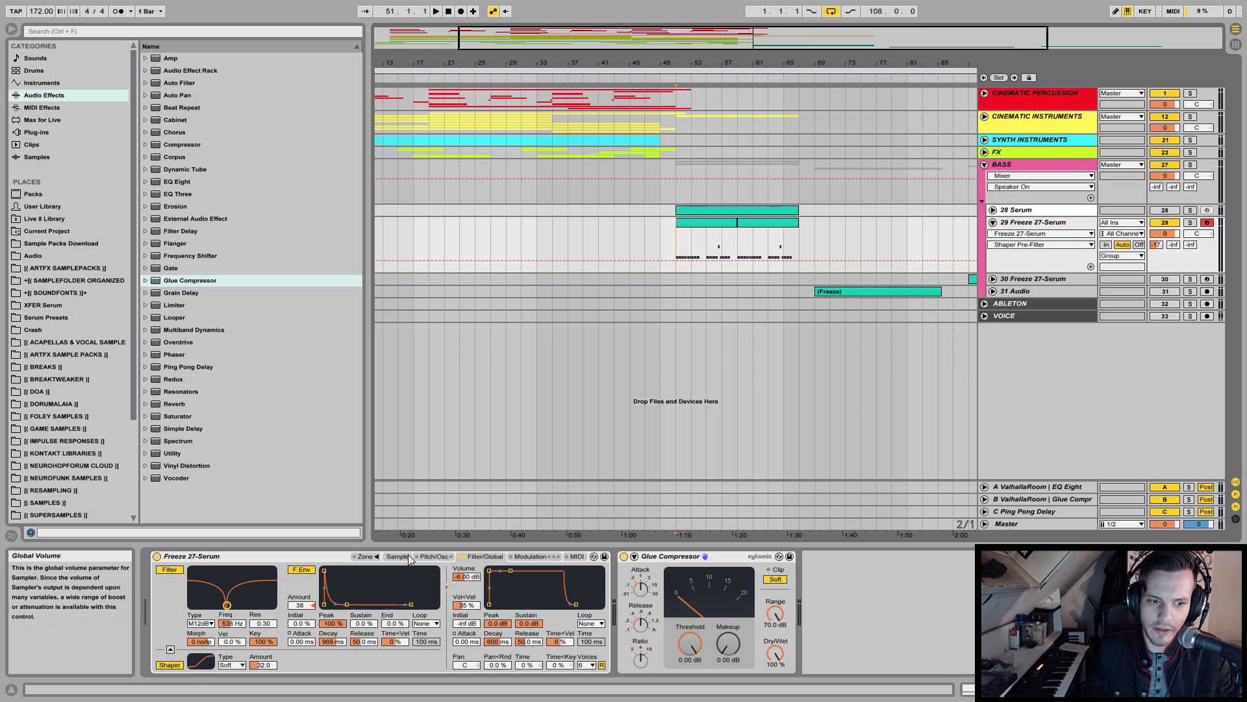
key("space")
key("space")
left_click_drag(369, 584, 268, 572)
key("space")
key("space")
key("space")
key("space")
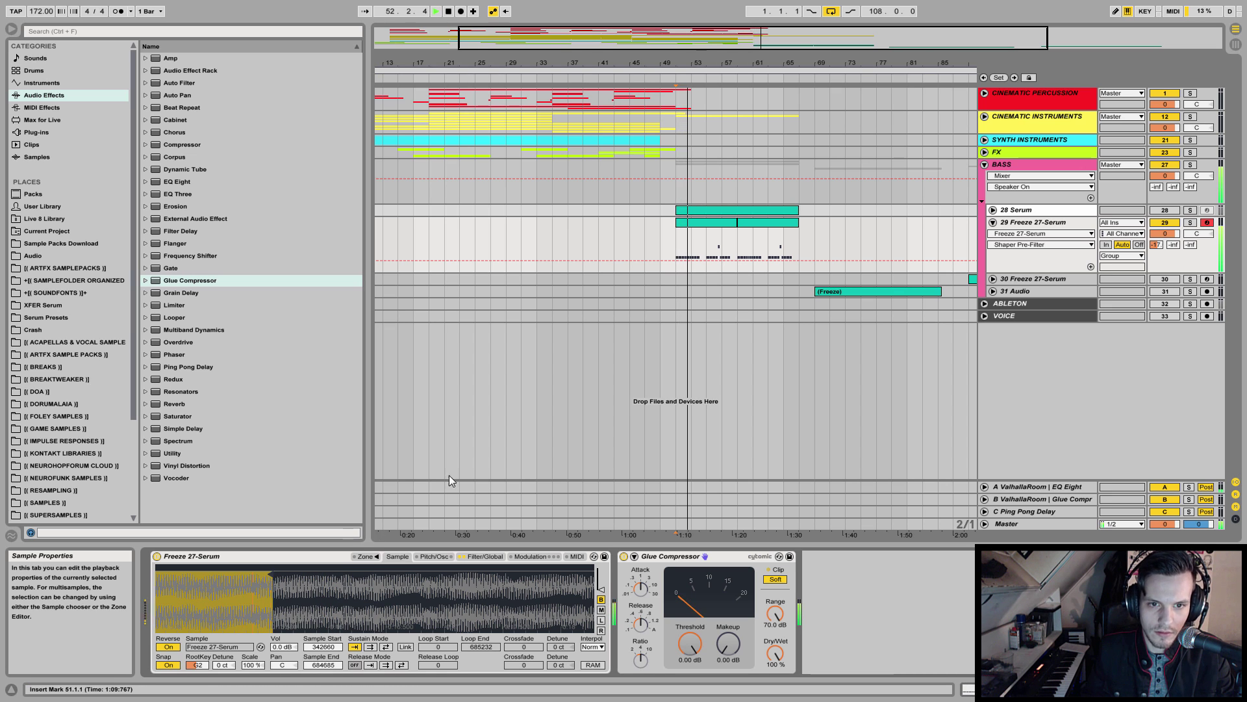
- Open the first Freeze 27-Serum clip of the drop and rework its G2 notes in bar 2, with one spanning 2.3.3 to 3.1.1
double_click(703, 225)
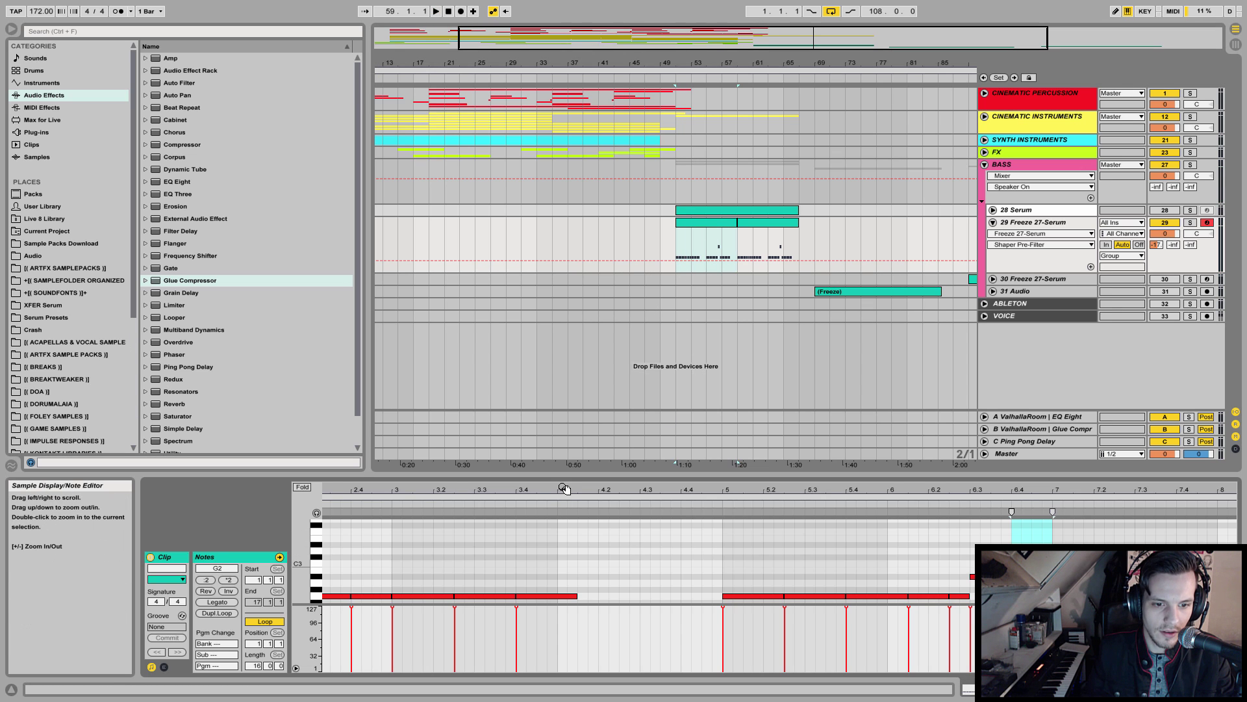
key("space")
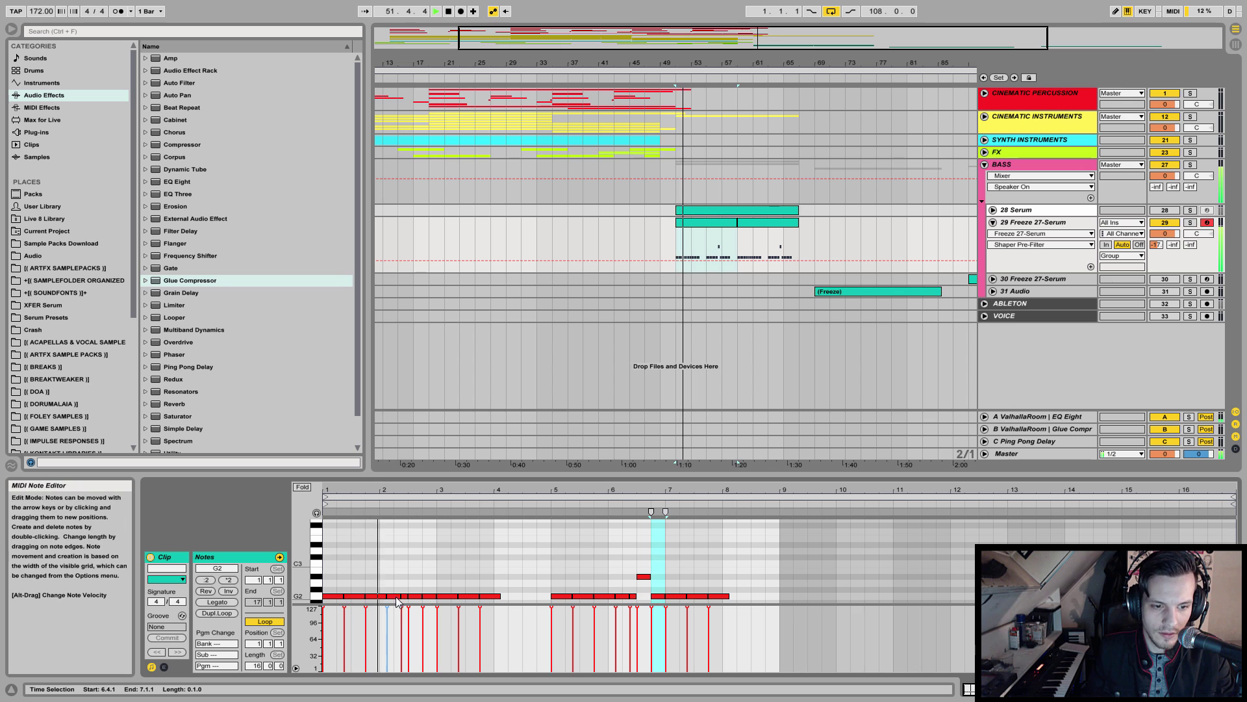
left_click(398, 596)
key("space")
left_click_drag(398, 595, 408, 596)
key("space")
left_click_drag(402, 511, 403, 512)
left_click_drag(418, 596, 456, 595)
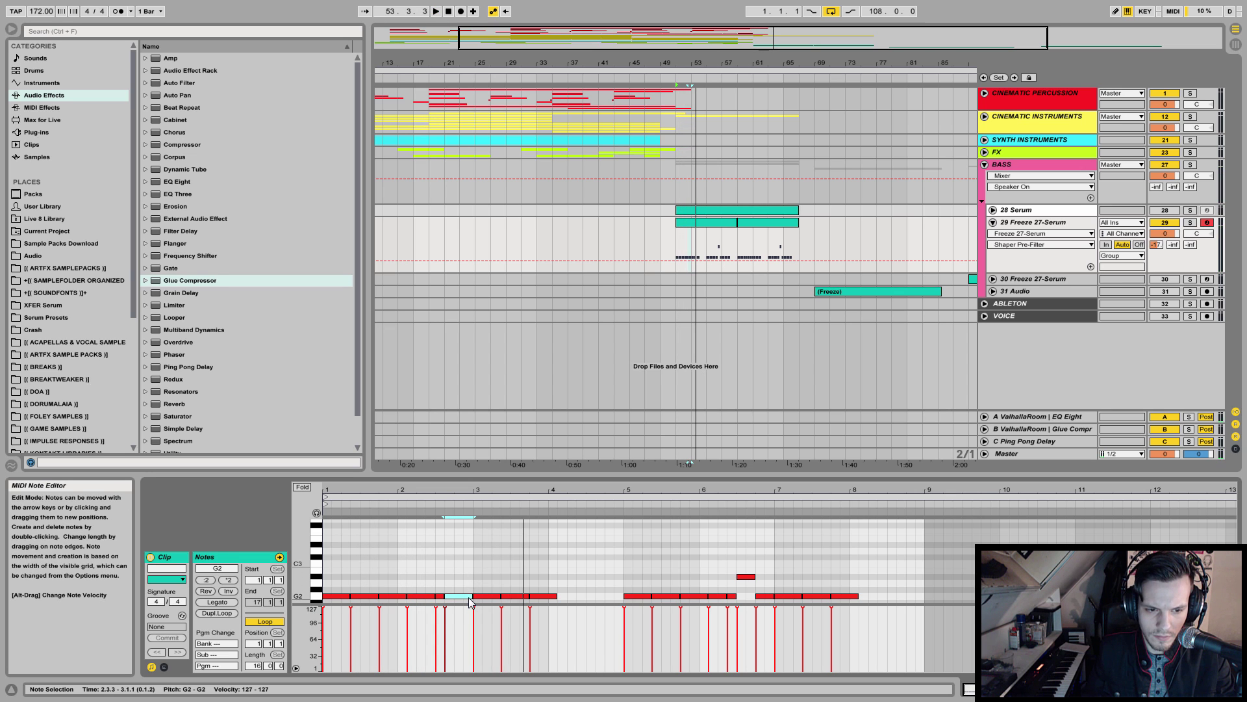
- Place an A#2 note from 2.4.1 to 3.1.1 and extend the preceding G2 note beneath it to 3.1.1
left_click_drag(440, 597, 461, 576)
key("Left")
key("space")
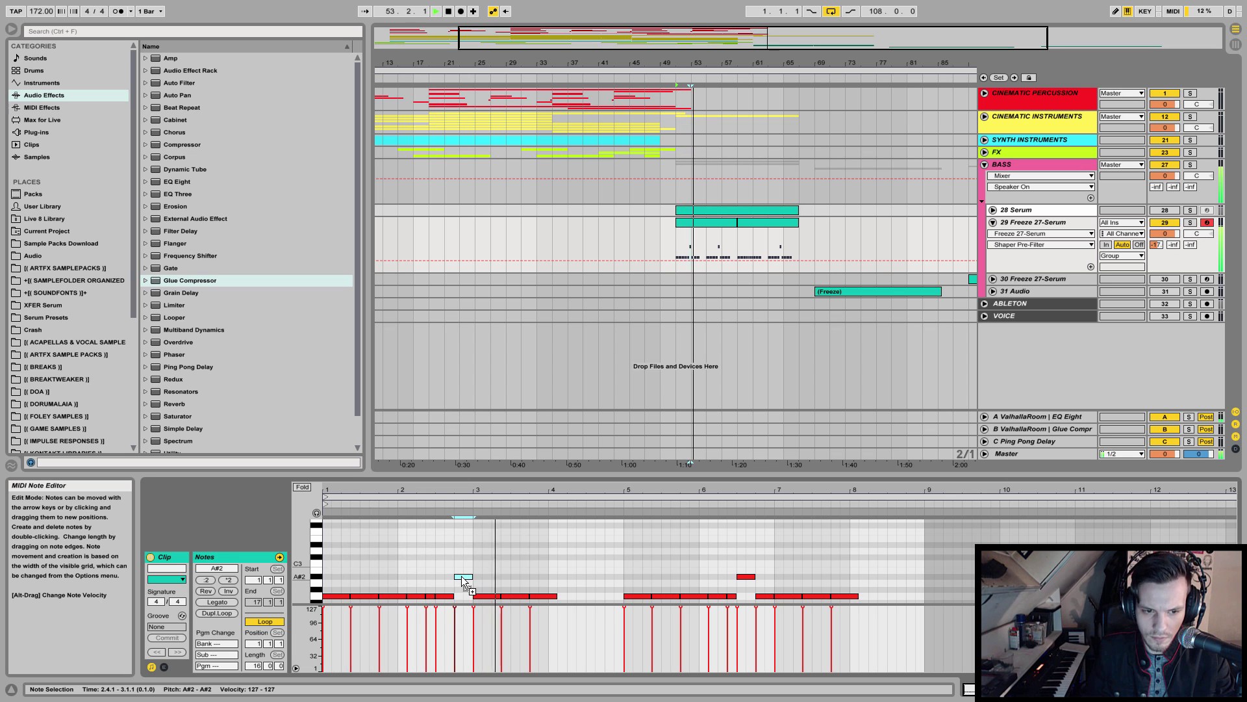
left_click_drag(454, 596, 474, 596)
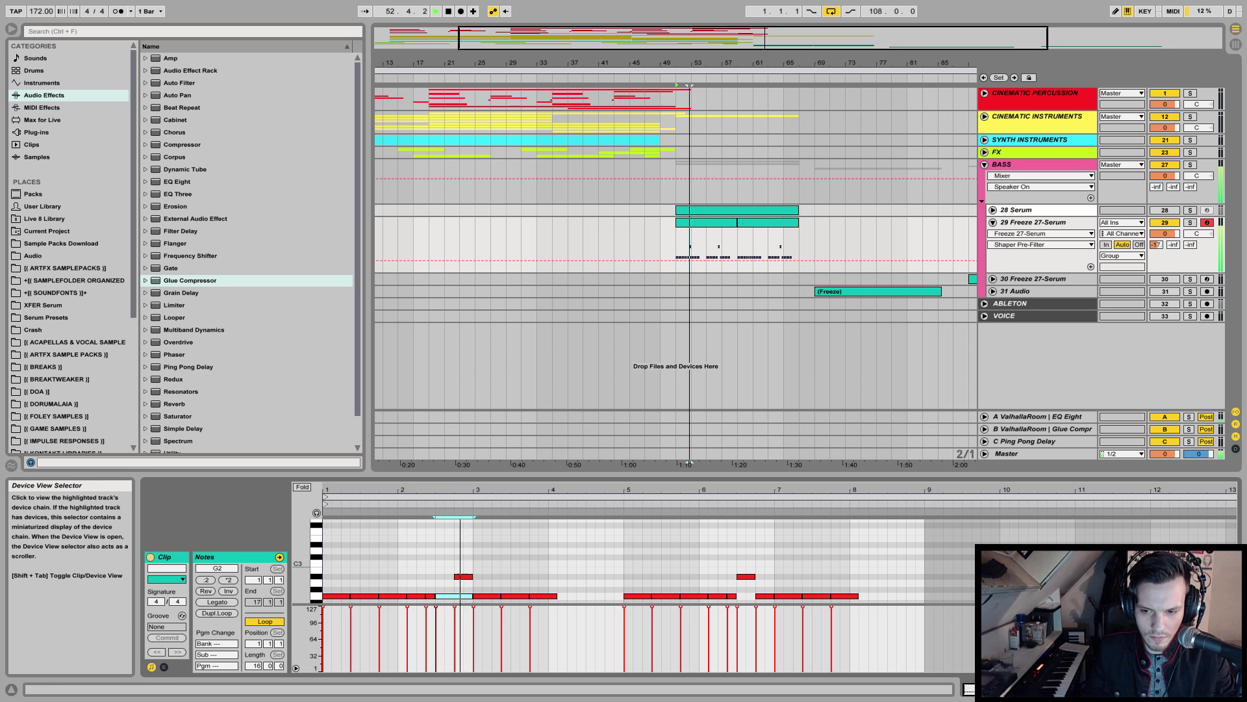
- Set the Sampler's glide mode to Glide in its pitch settings
left_click(968, 688)
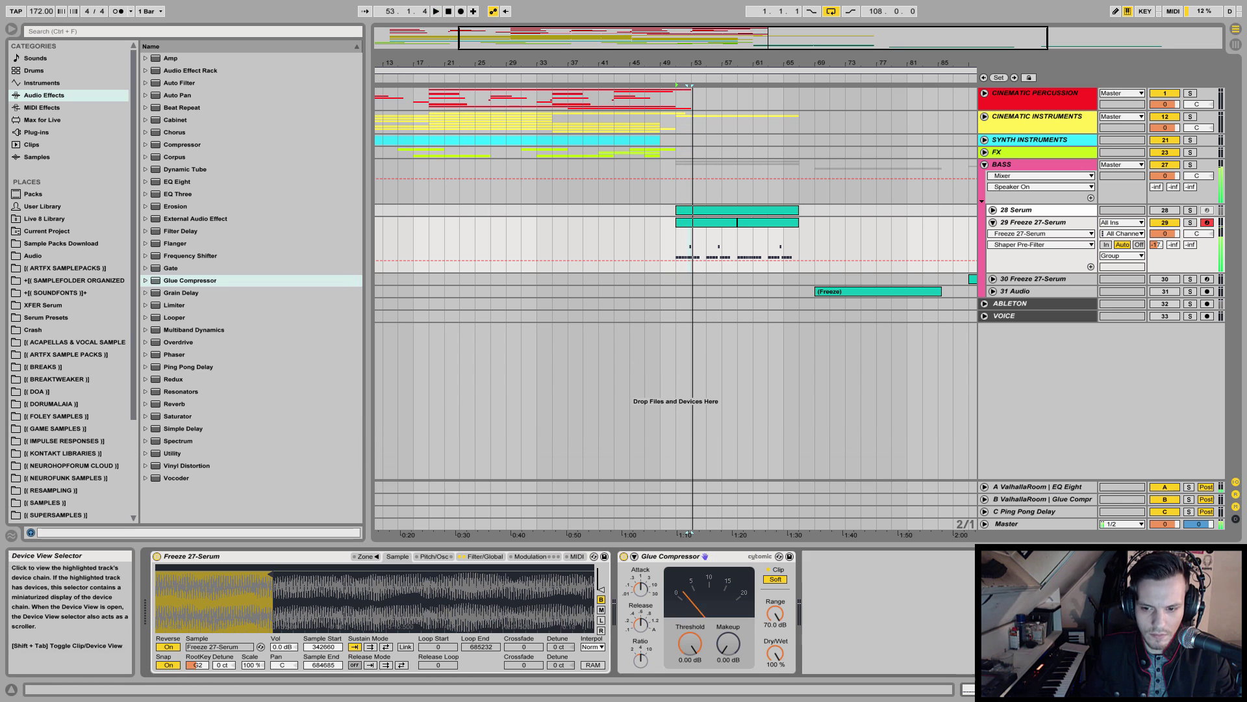
left_click(447, 559)
left_click(543, 657)
left_click(539, 646)
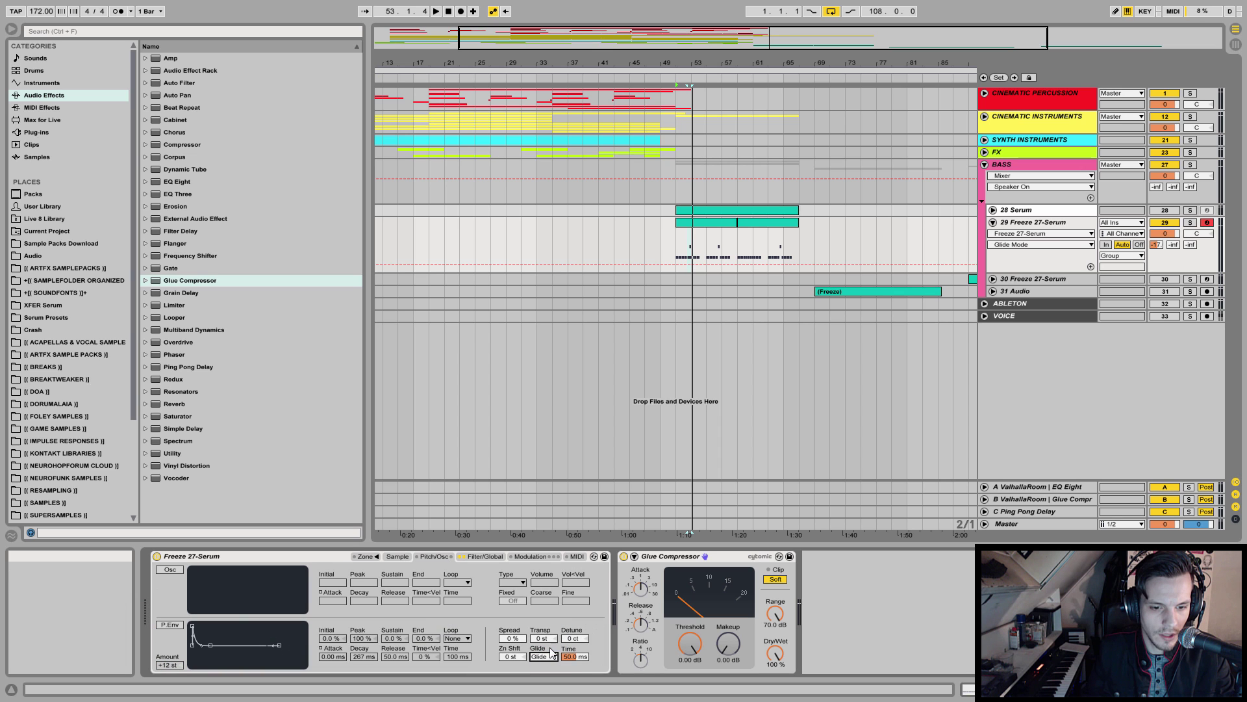
- Set the Sampler's glide time to 133 ms, audition it, and open the first Freeze 27-Serum clip of the drop
left_click(570, 656)
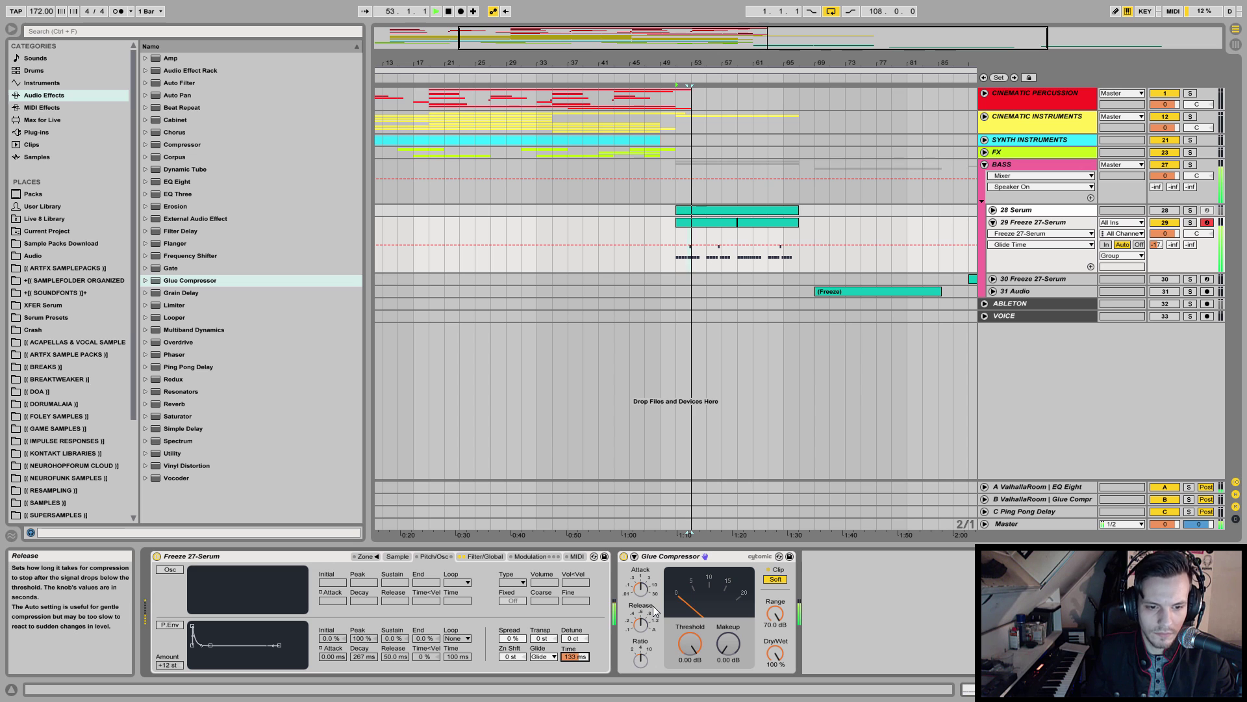
key("space")
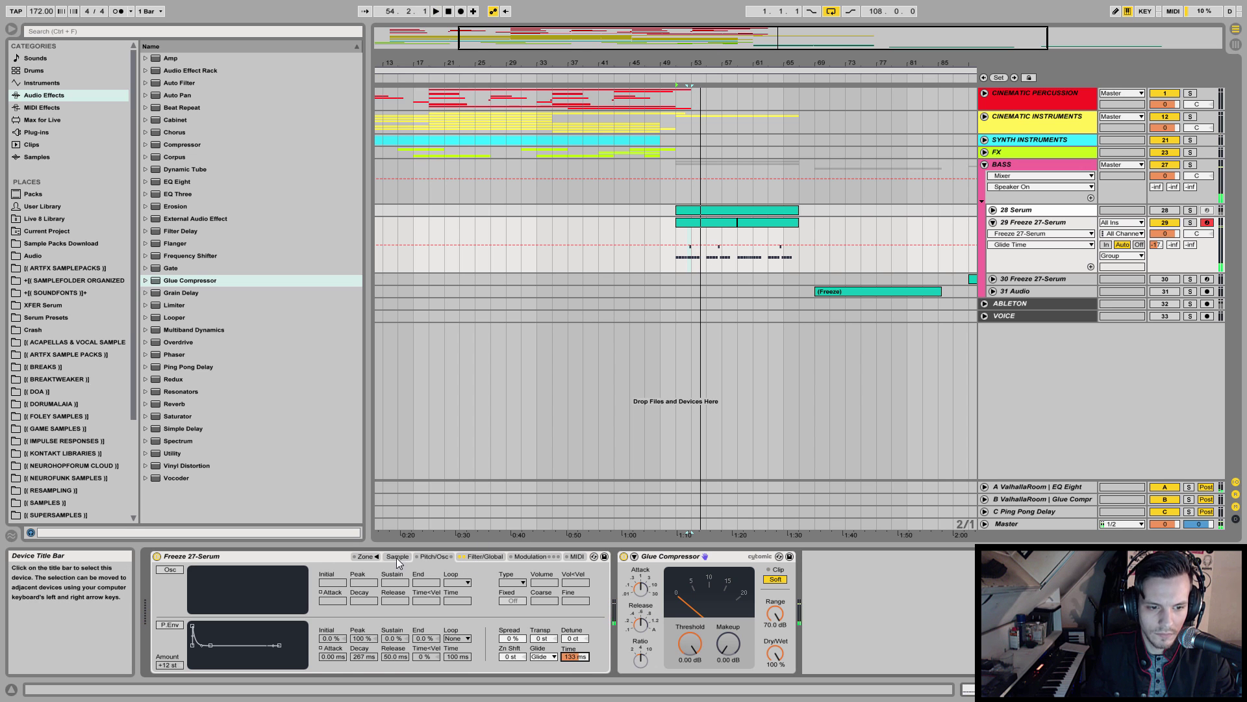
left_click(397, 557)
double_click(704, 223)
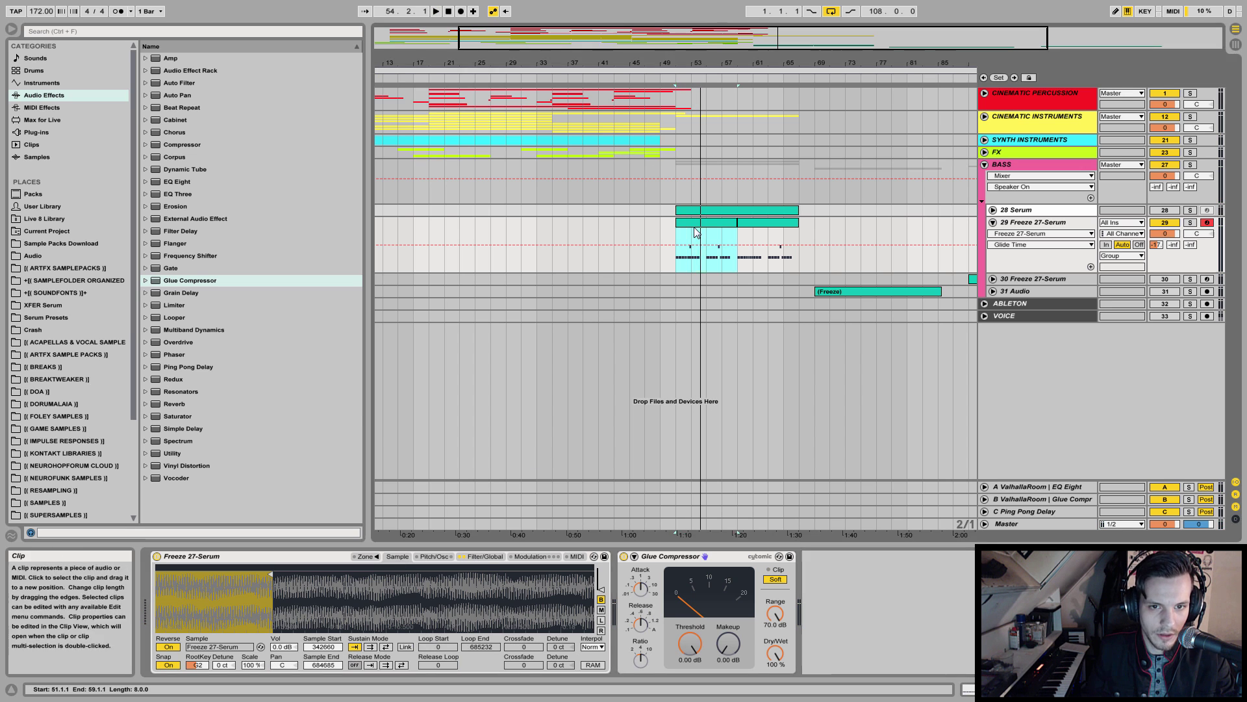
- Move the A#2 note at 2.4.1 down to G2 and audition the drop
left_click(467, 596)
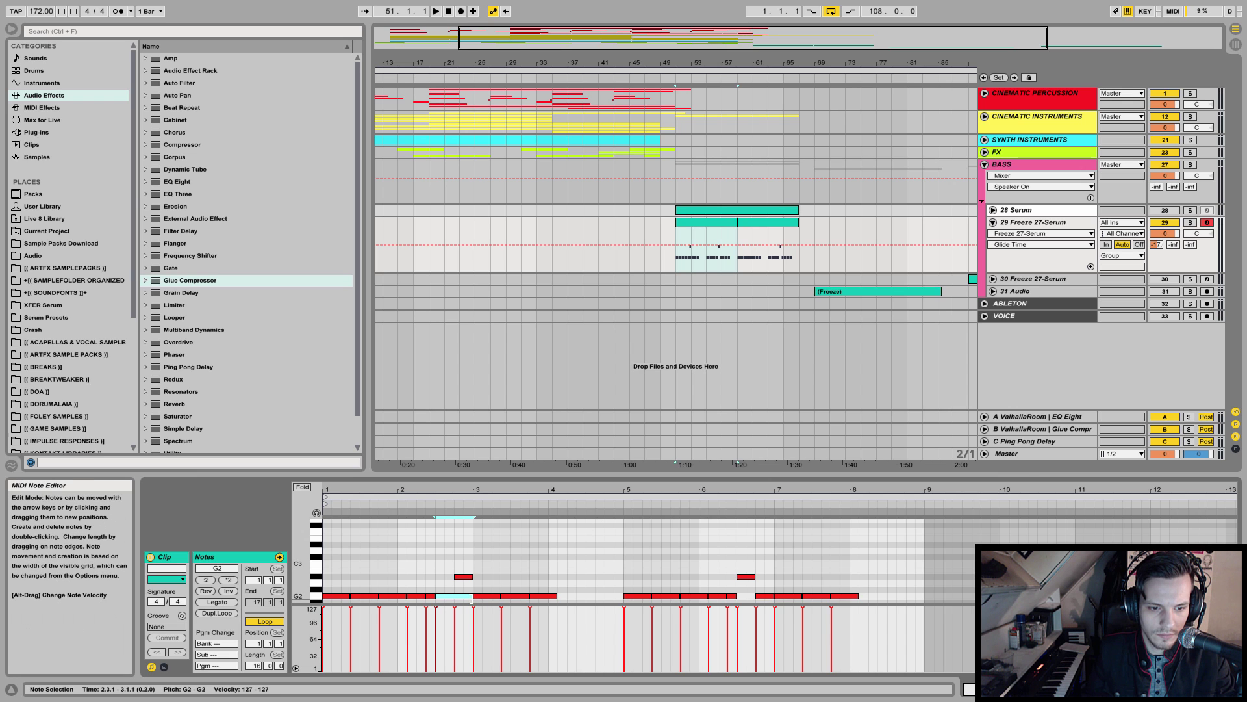
left_click_drag(454, 598, 459, 607)
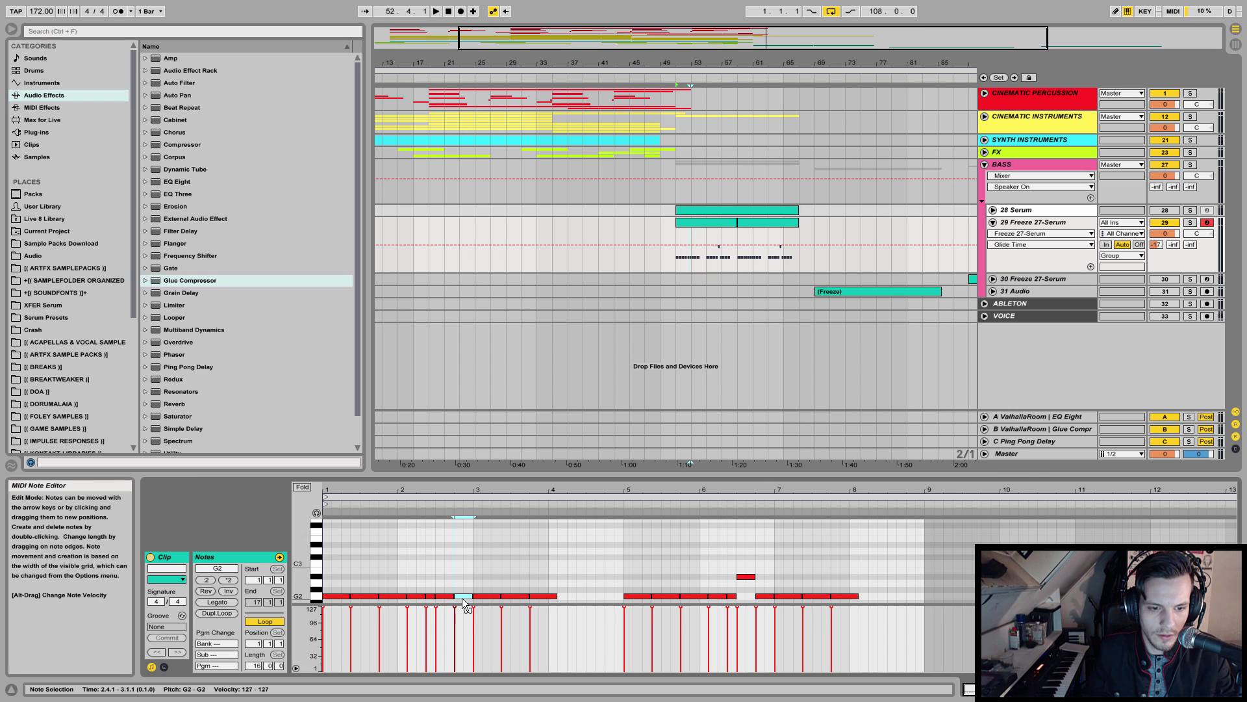
key("space")
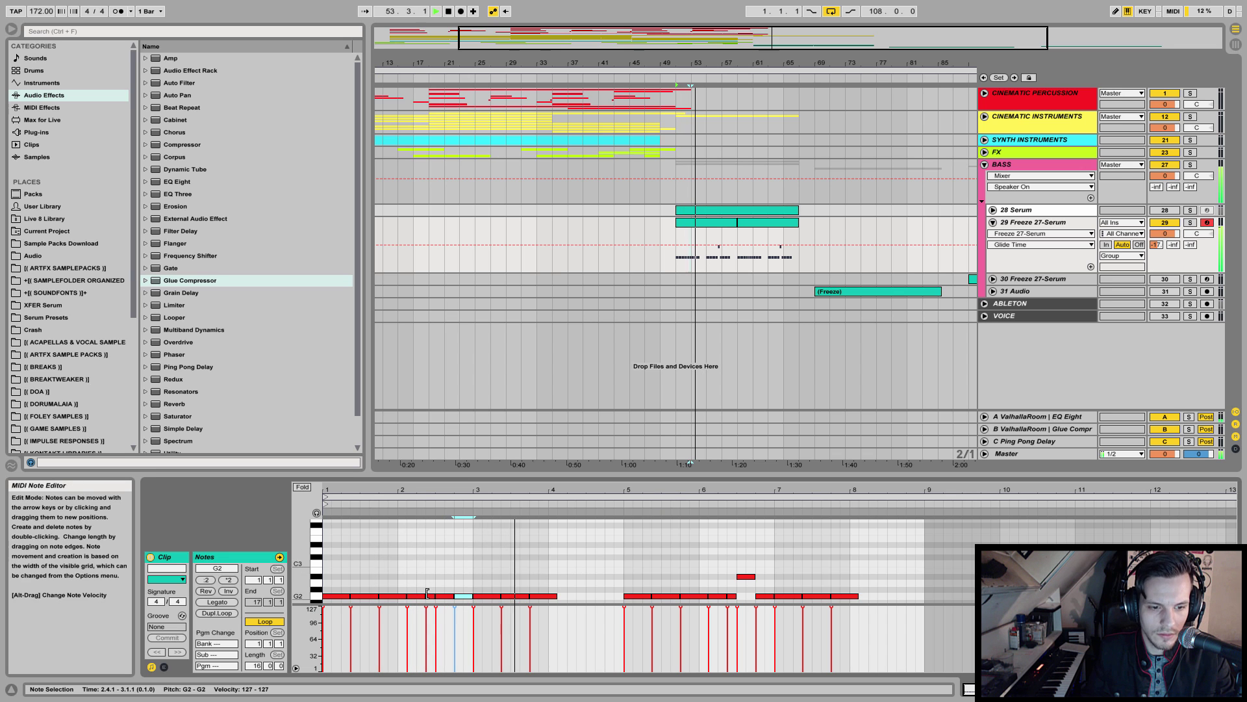
key("space")
- Extend the clip's first G2 note to 1.4.1, audition it, and delete all the notes after it
left_click(338, 595)
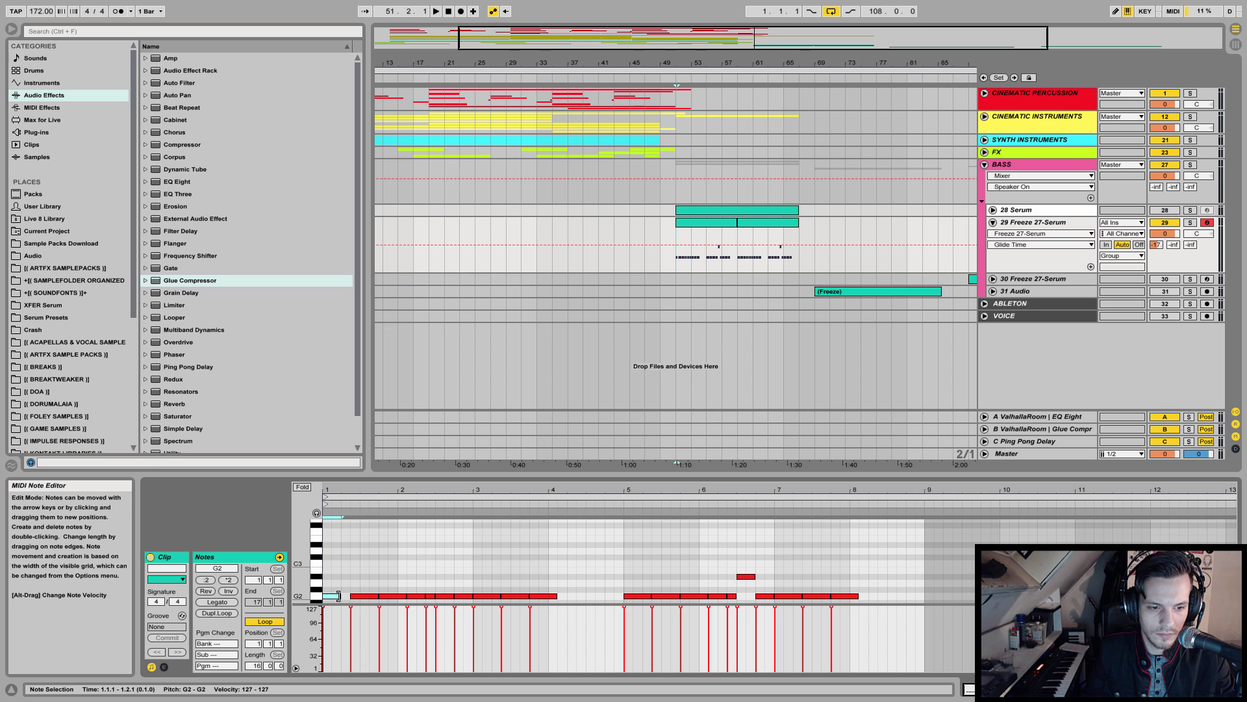
left_click_drag(349, 596, 338, 572)
key("space")
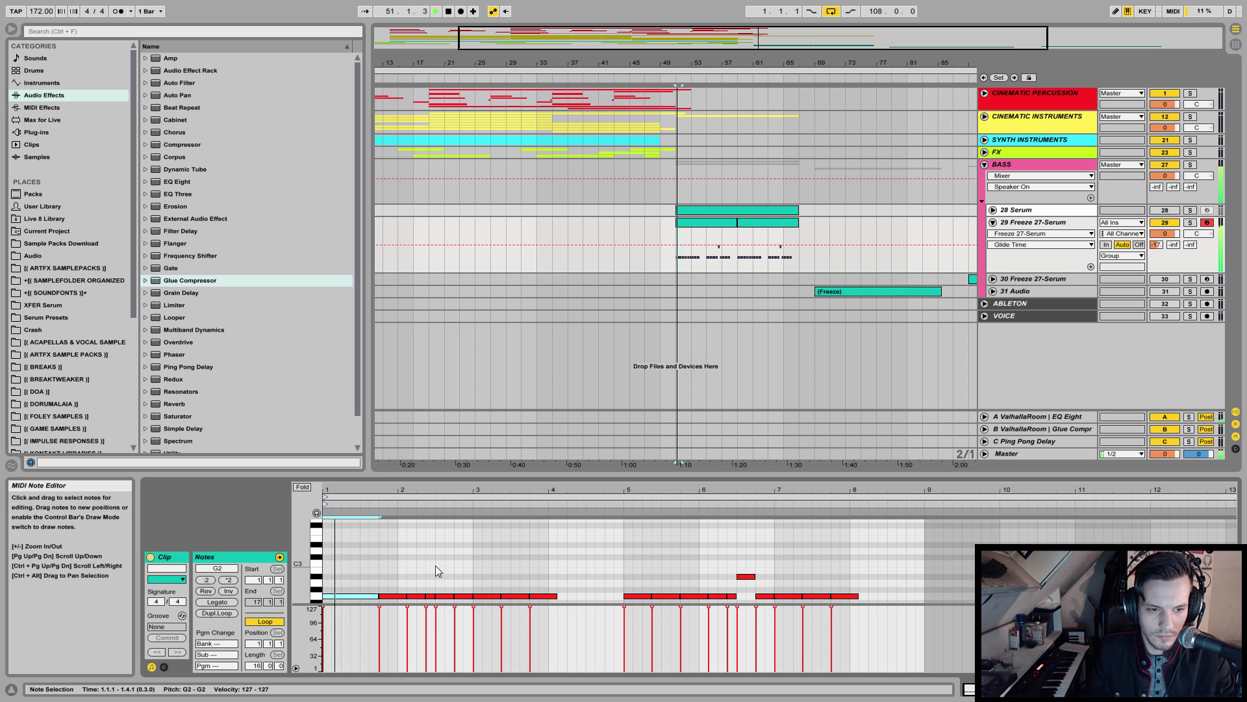
key("space")
left_click_drag(399, 564, 873, 635)
key("Delete")
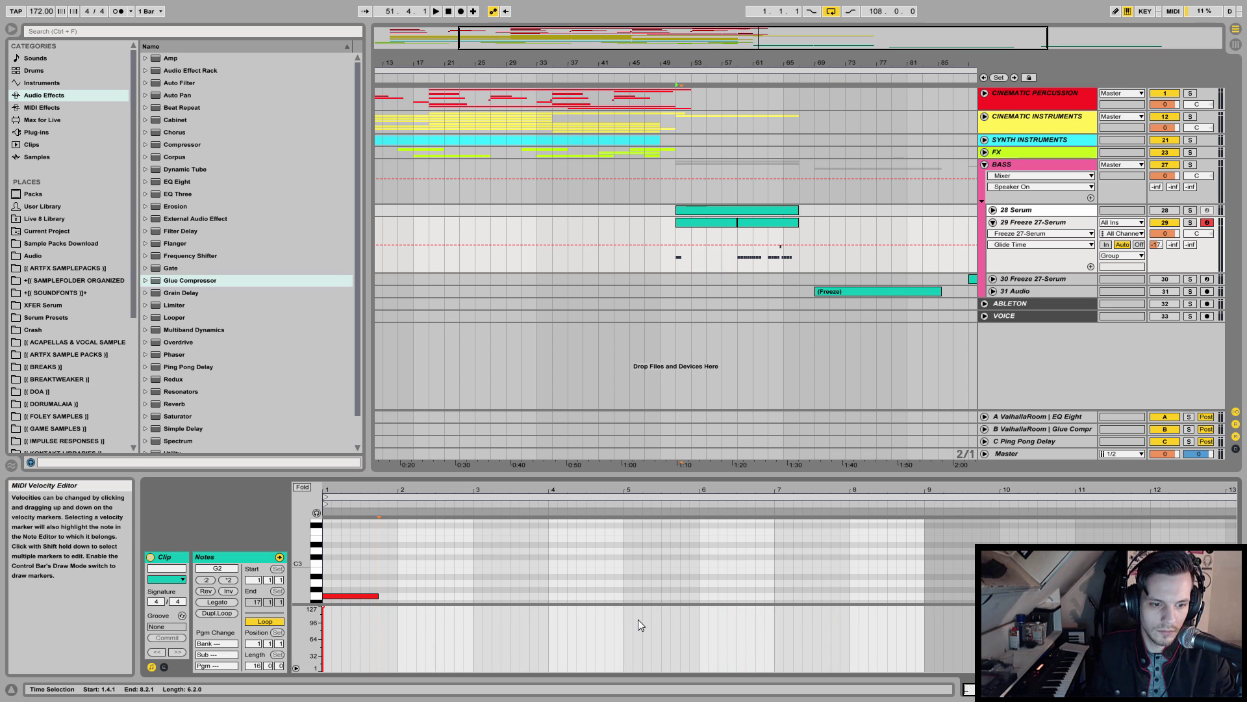
- Shorten the first G2 note to 1.3.1, fill up to 3.4.1 with three-beat G2 notes, and audition
left_click(375, 595)
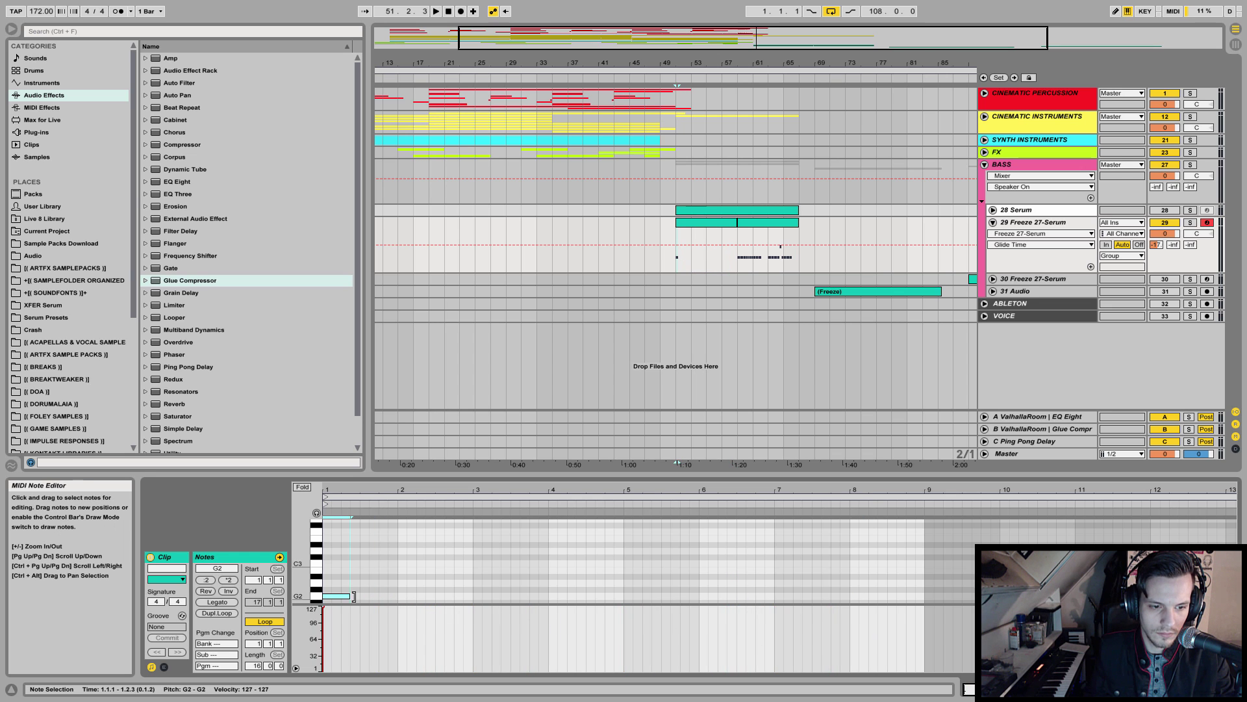
left_click_drag(364, 596, 417, 595)
key("ctrl+d")
key("ctrl+d")
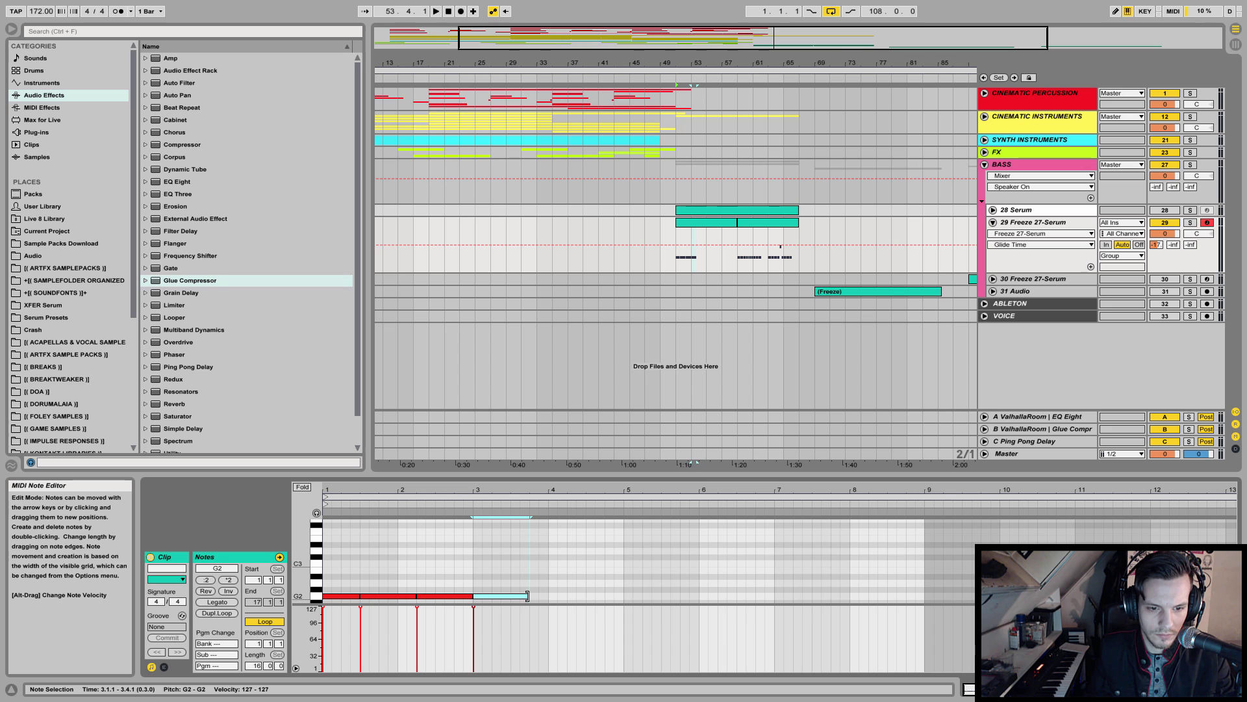
key("space")
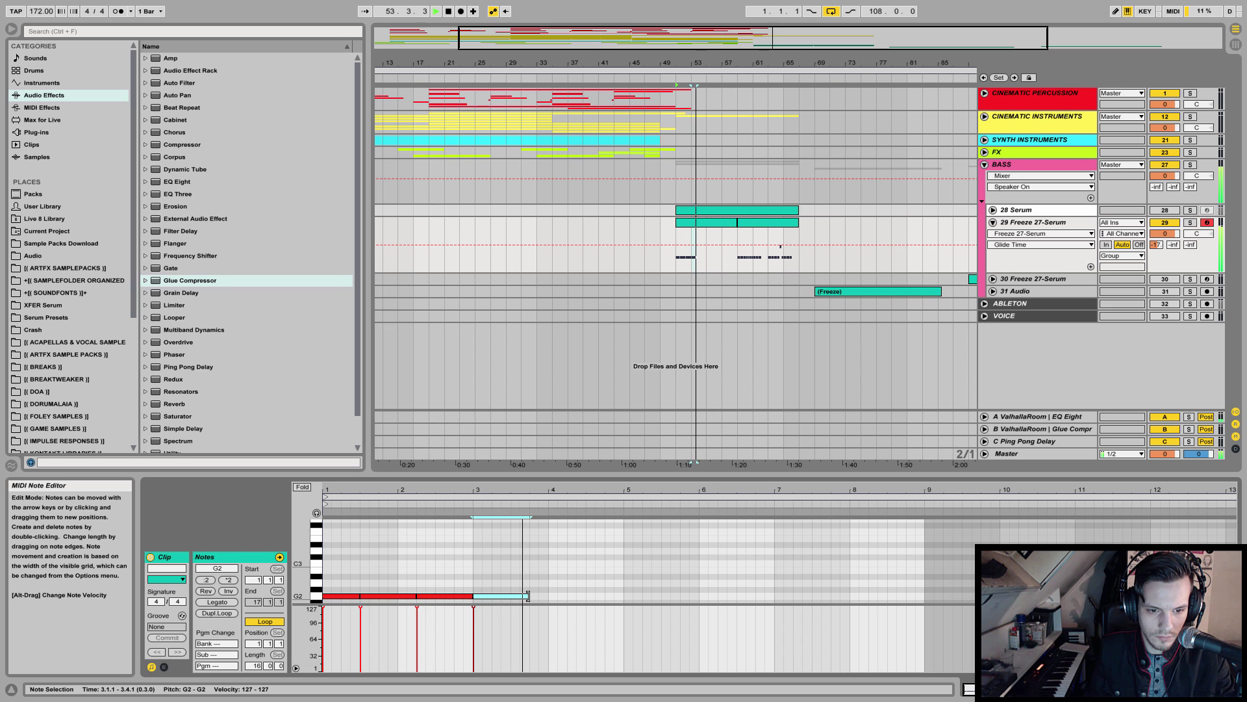
key("space")
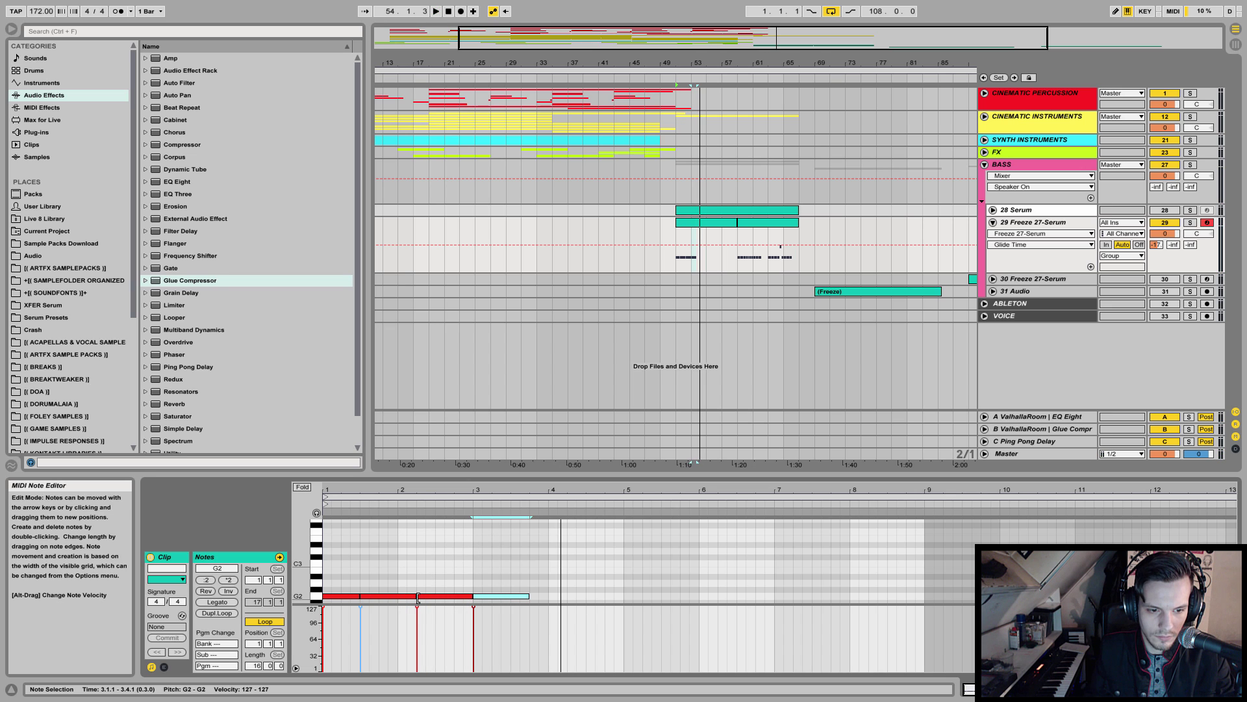
- Shorten the first G2 note to 1.2.1 and make the second span 1.2.1 to 1.3.3 while auditioning
left_click(357, 596)
mouse_move(383, 596)
left_mouse_down()
mouse_move(363, 597)
mouse_move(375, 595)
left_mouse_up()
key("space")
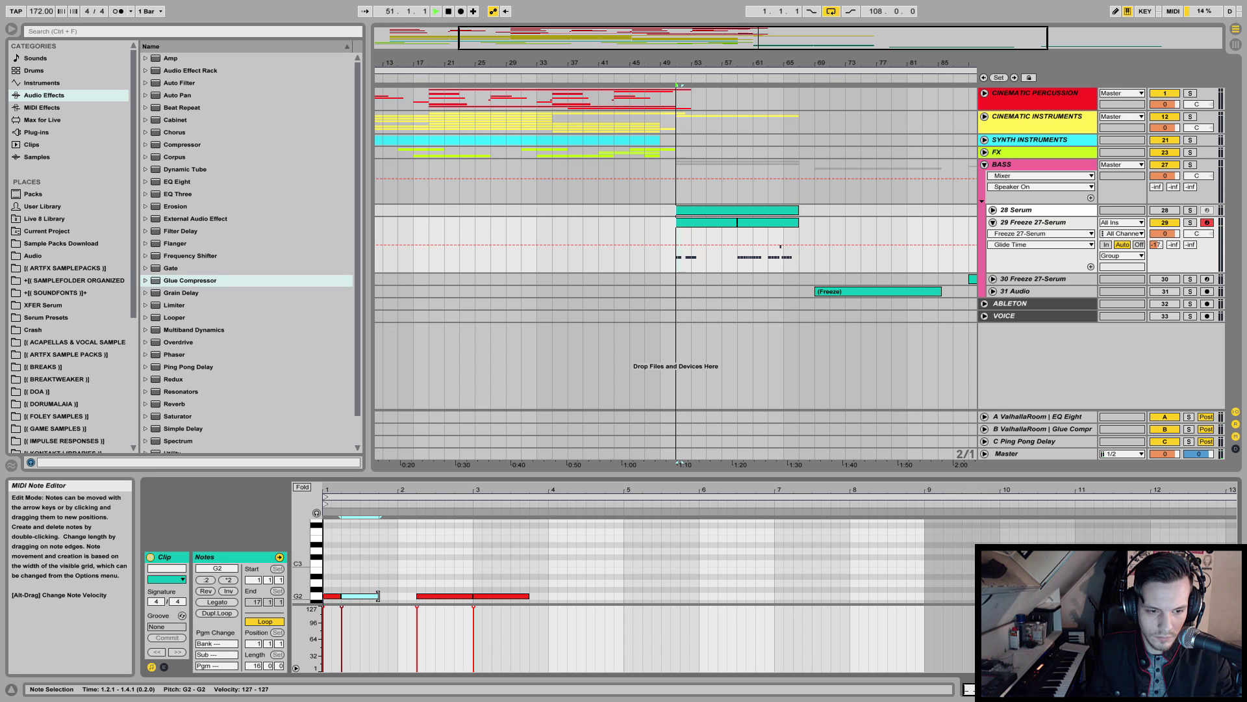
left_click_drag(378, 596, 368, 595)
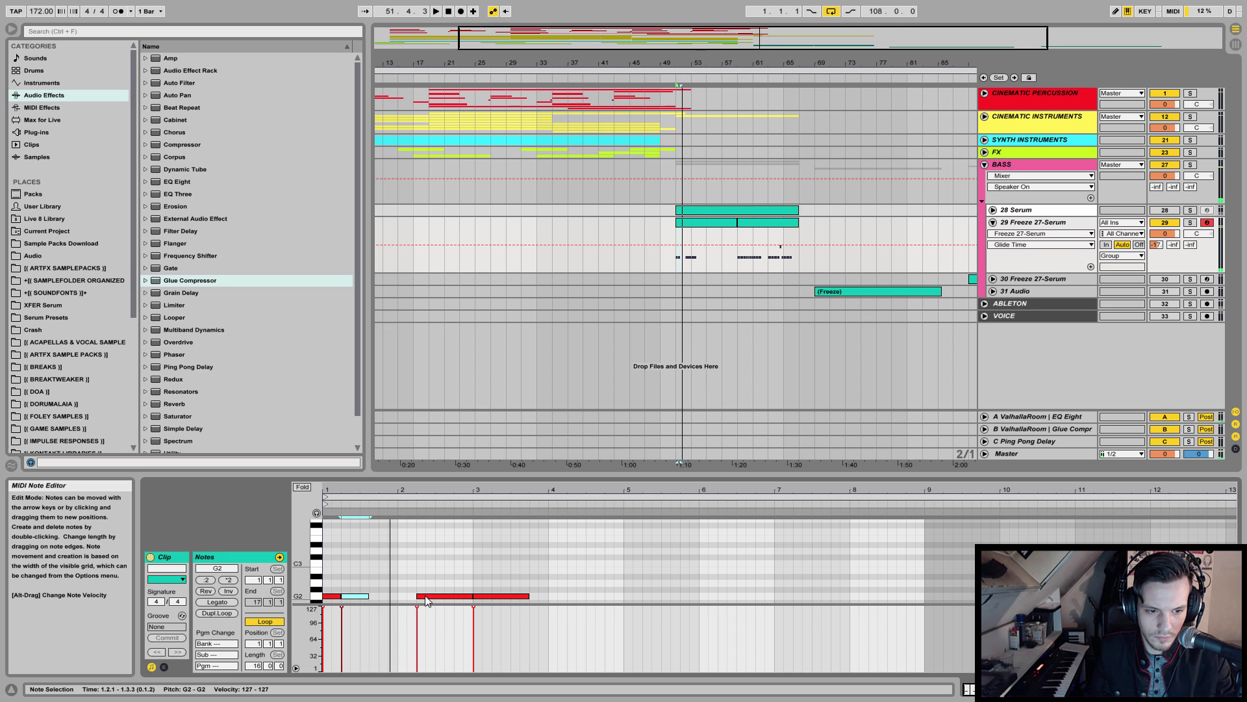
- Place G2 notes at 1.3.3, 2.1.1 and 2.2.3, lengthen them into a continuous run to 2.4.1, and audition
left_click_drag(367, 596, 444, 596)
double_click(374, 596)
double_click(406, 598)
key("space")
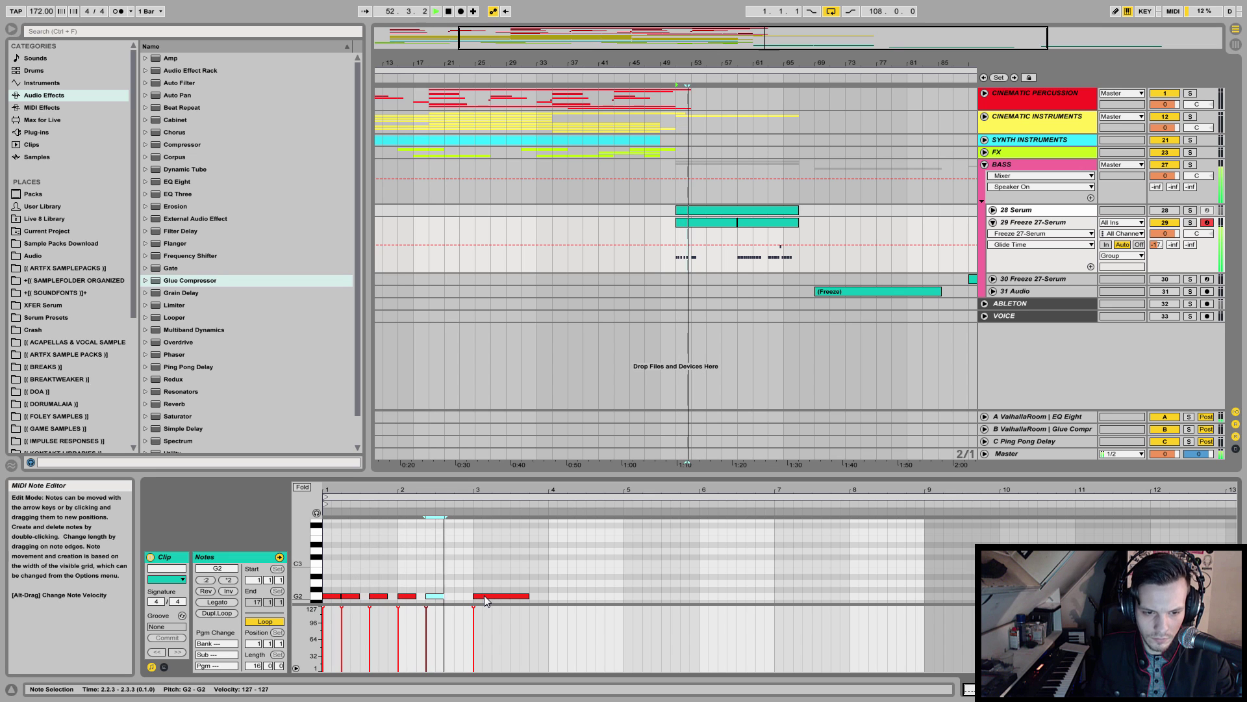
key("space")
left_click_drag(358, 595, 426, 595)
key("space")
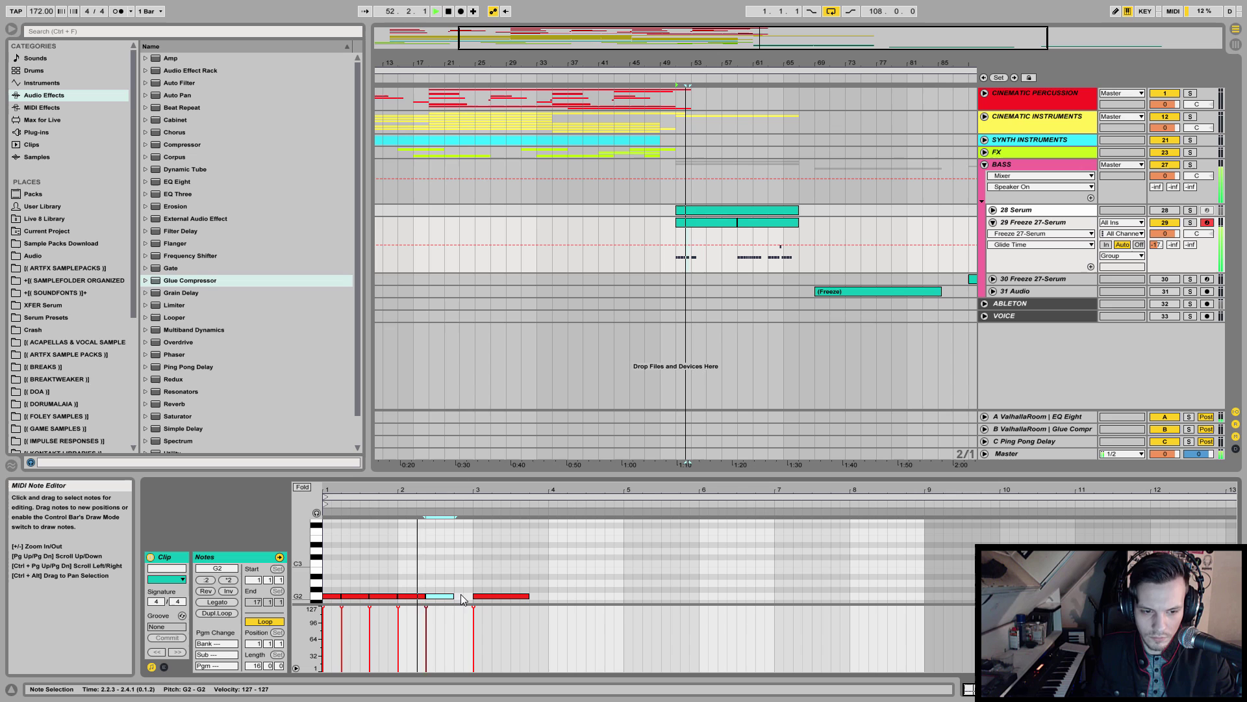
- Try the note from 3.1.1 as a one-beat accent at 2.4.1, first on A#2 and then on D3
left_click_drag(493, 597, 471, 576)
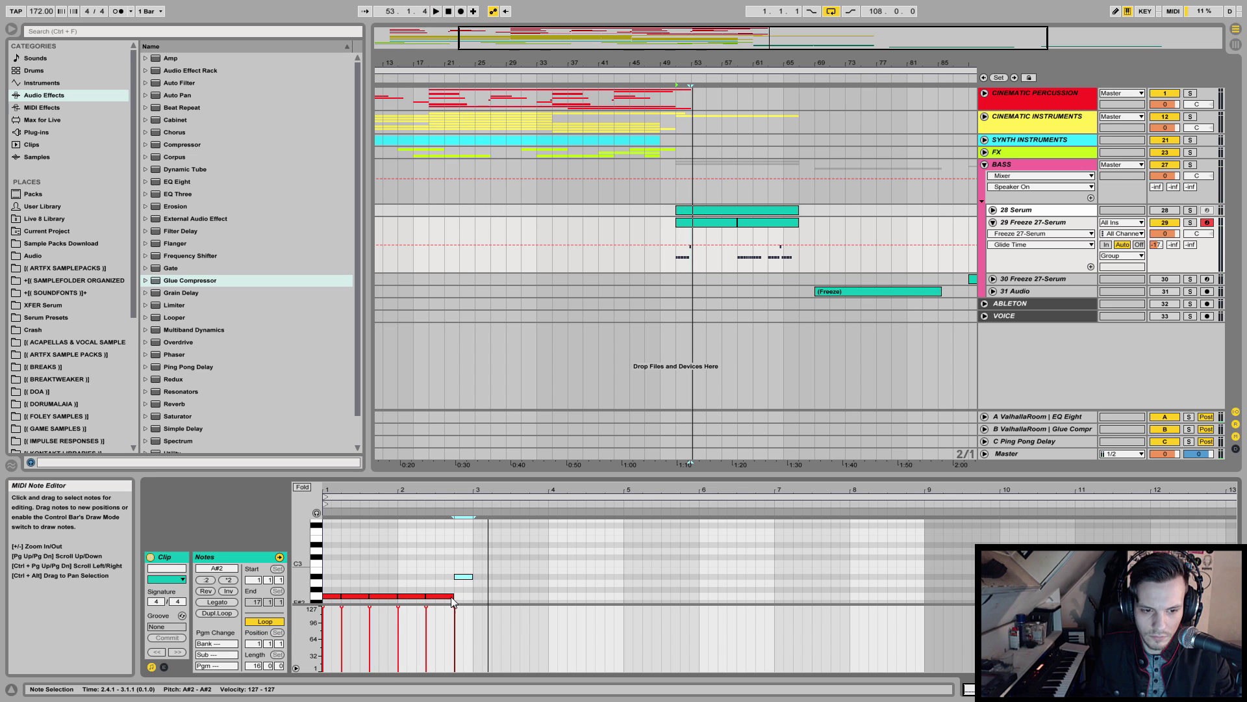
left_click(457, 595)
left_click(475, 598)
left_click(473, 594)
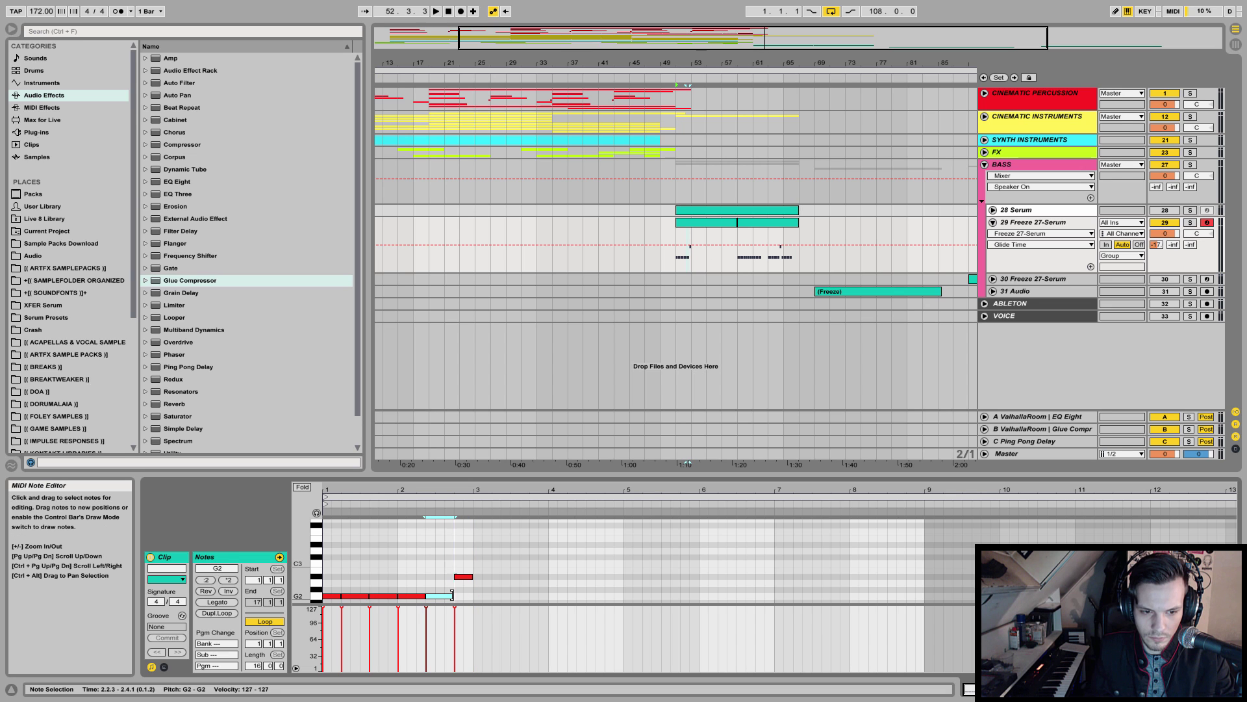
left_click_drag(469, 578, 458, 552)
key("space")
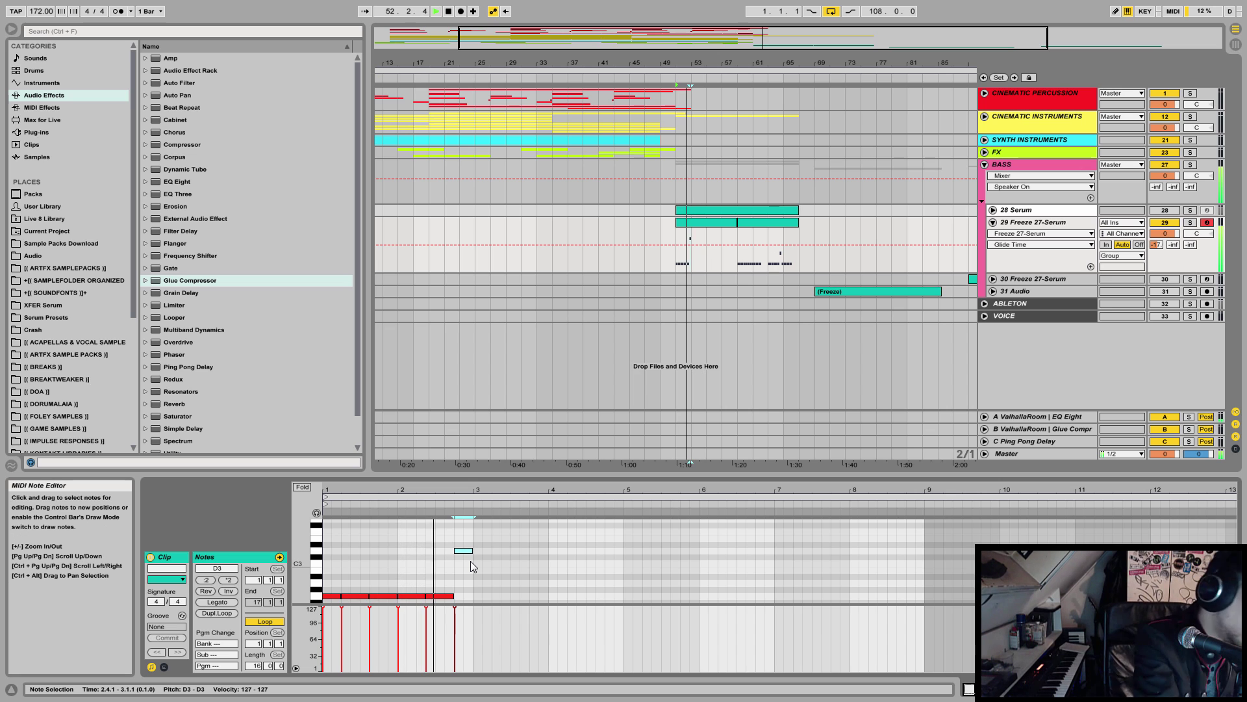
key("space")
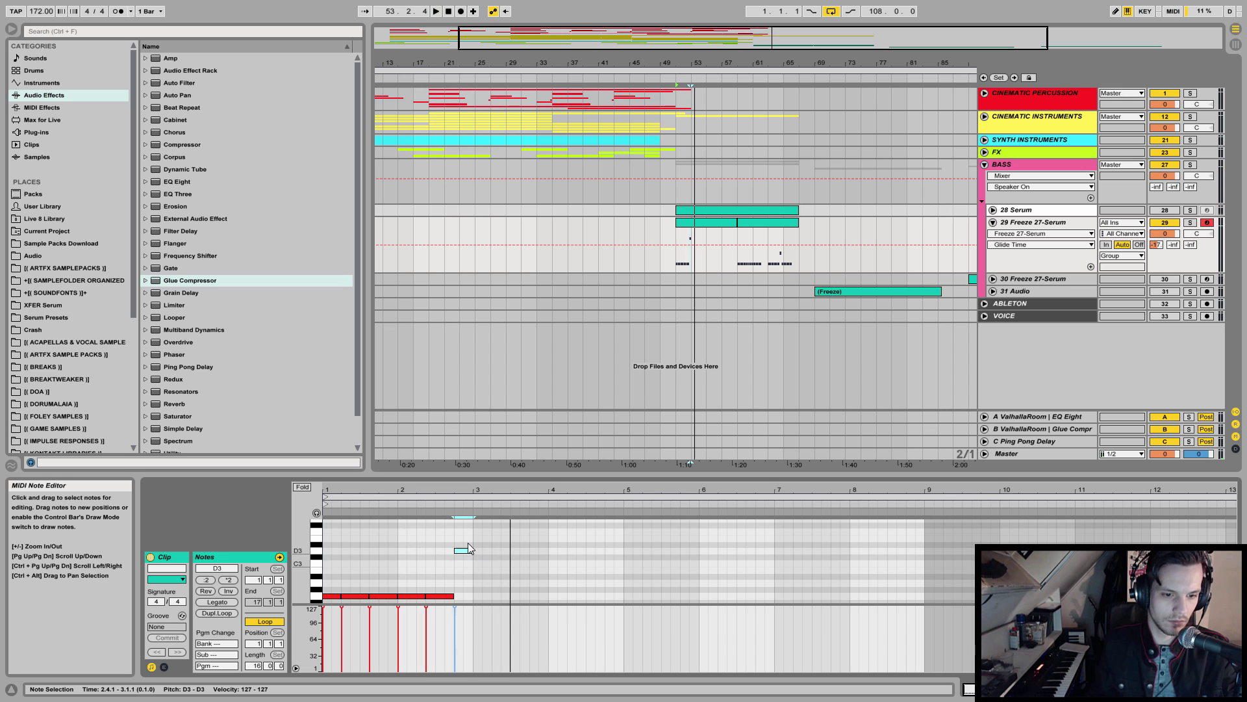
- Try extending the G2 note at 2.2.3 to 3.1.1 beneath the D3 note
mouse_move(462, 553)
left_mouse_down()
mouse_move(464, 599)
mouse_move(458, 551)
left_mouse_up()
left_click_drag(453, 595, 479, 595)
key("space")
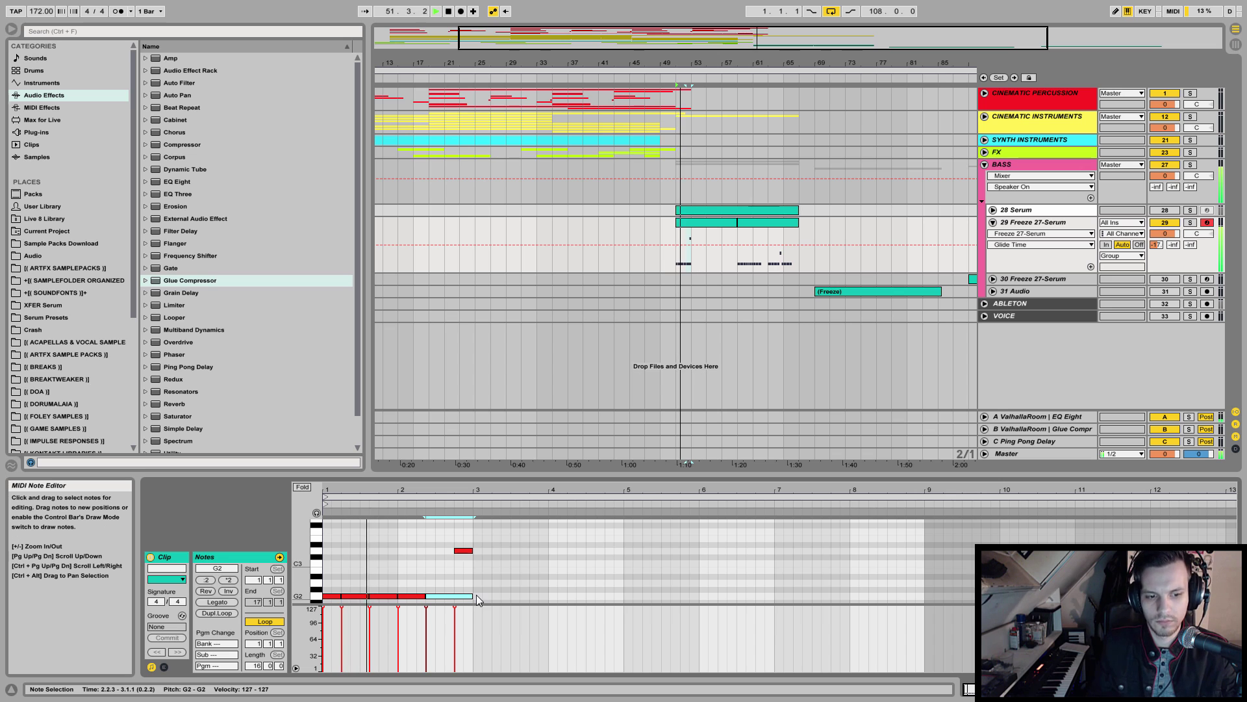
key("space")
- Trim the G2 note at 2.2.3 back to 2.4.1, delete the D3 note, and audition the pattern
left_click_drag(474, 599, 442, 597)
left_click(456, 551)
key("Delete")
key("space")
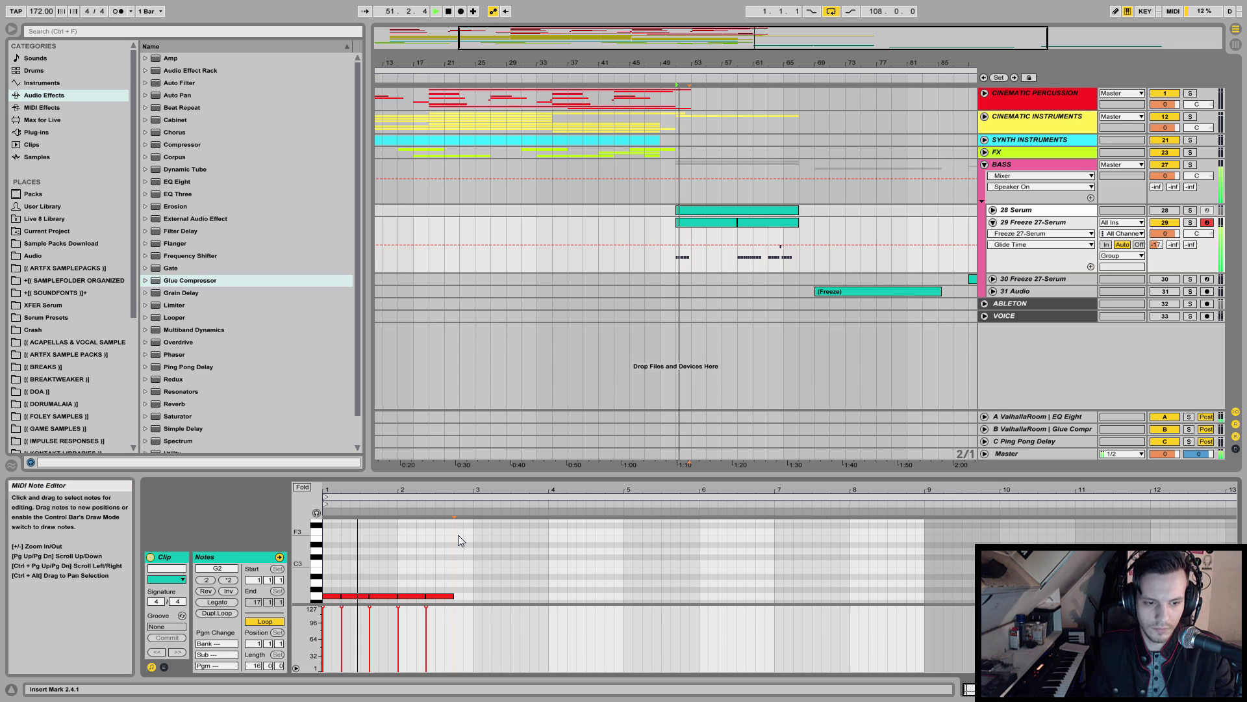
key("space")
- Add back-to-back G2 notes starting at 3.1.1, 3.2.1, 3.3.3 and 4.1.1, with the last ending at 4.2.3
left_click(450, 596)
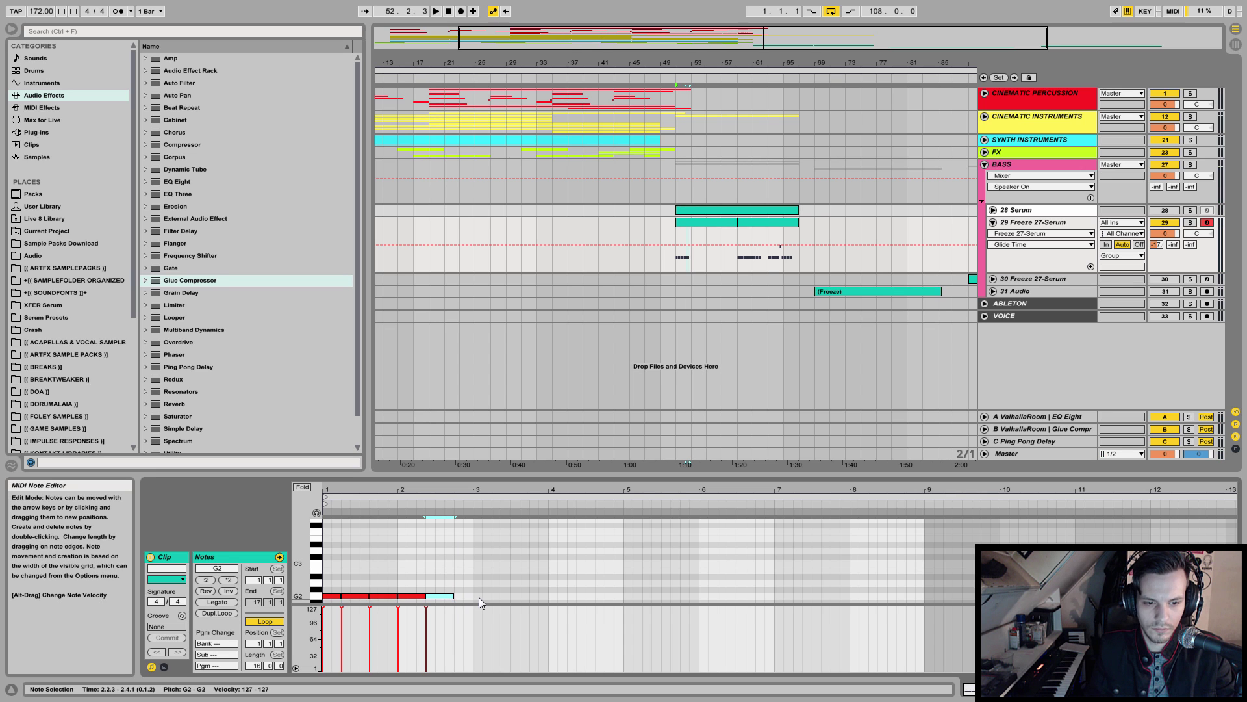
left_click(476, 598)
double_click(478, 597)
left_click(498, 598)
double_click(496, 595)
left_click_drag(502, 595, 575, 592)
double_click(523, 595)
double_click(552, 595)
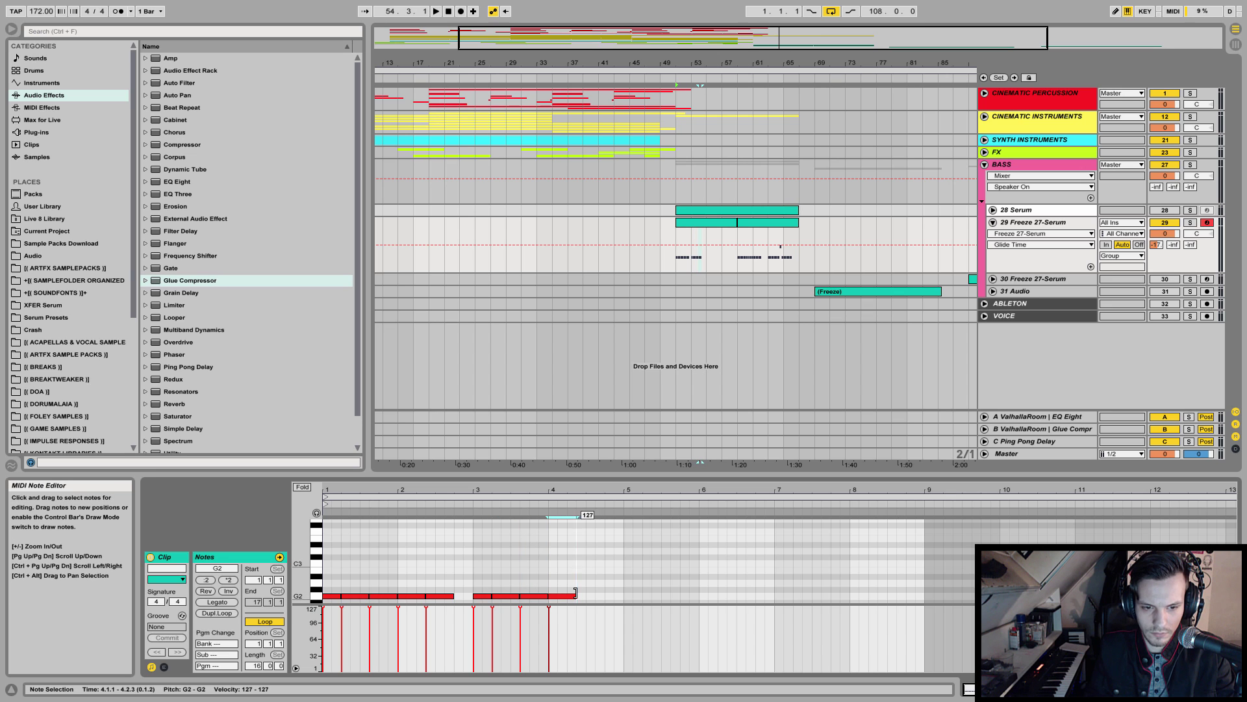
- Audition the four-bar G2 pattern and duplicate its notes to start again at bar 5
key("space")
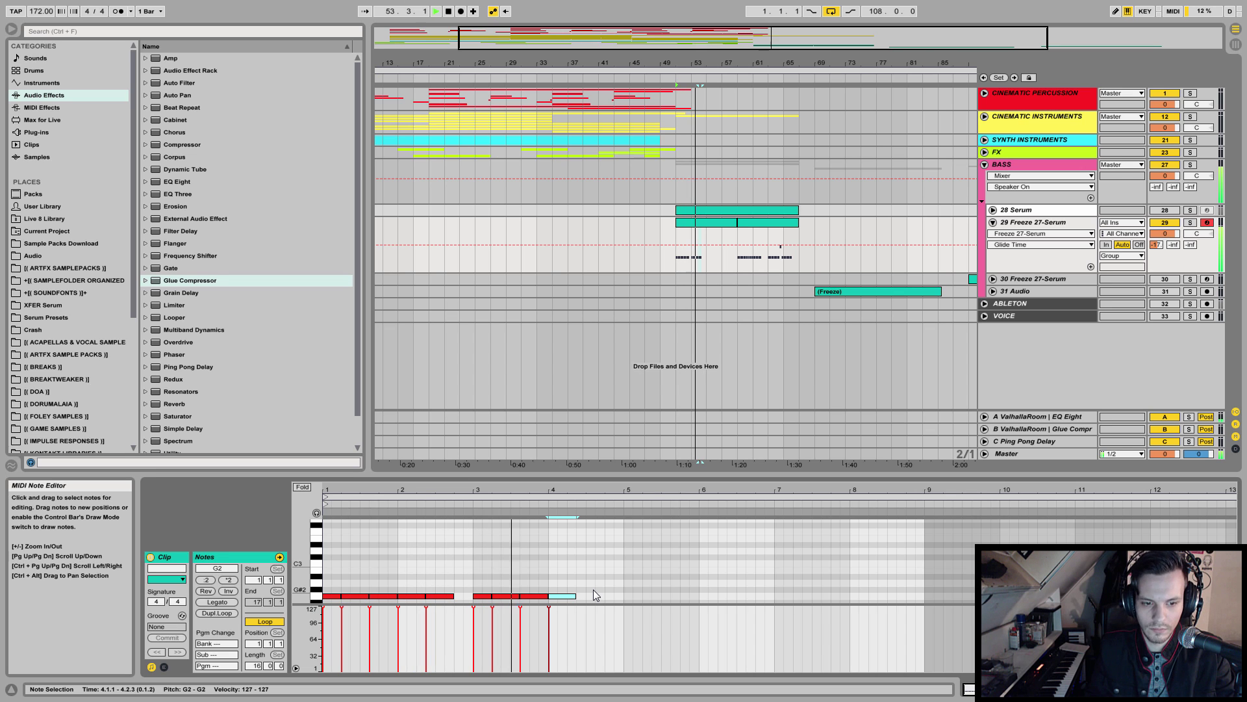
key("space")
left_click_drag(622, 560, 332, 624)
key("ctrl+d")
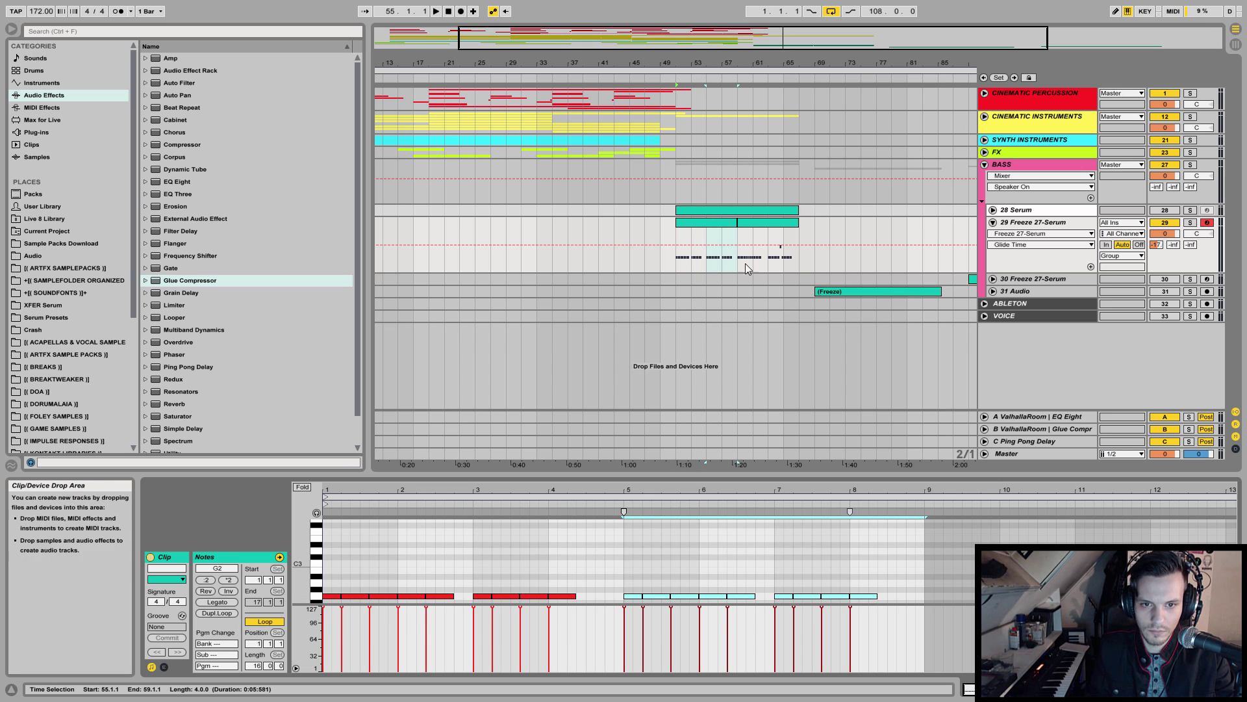
- Replace the second drop clip with a copy of the first and consolidate both into one clip from 51.1.1 to 67.1.1
left_click(689, 224)
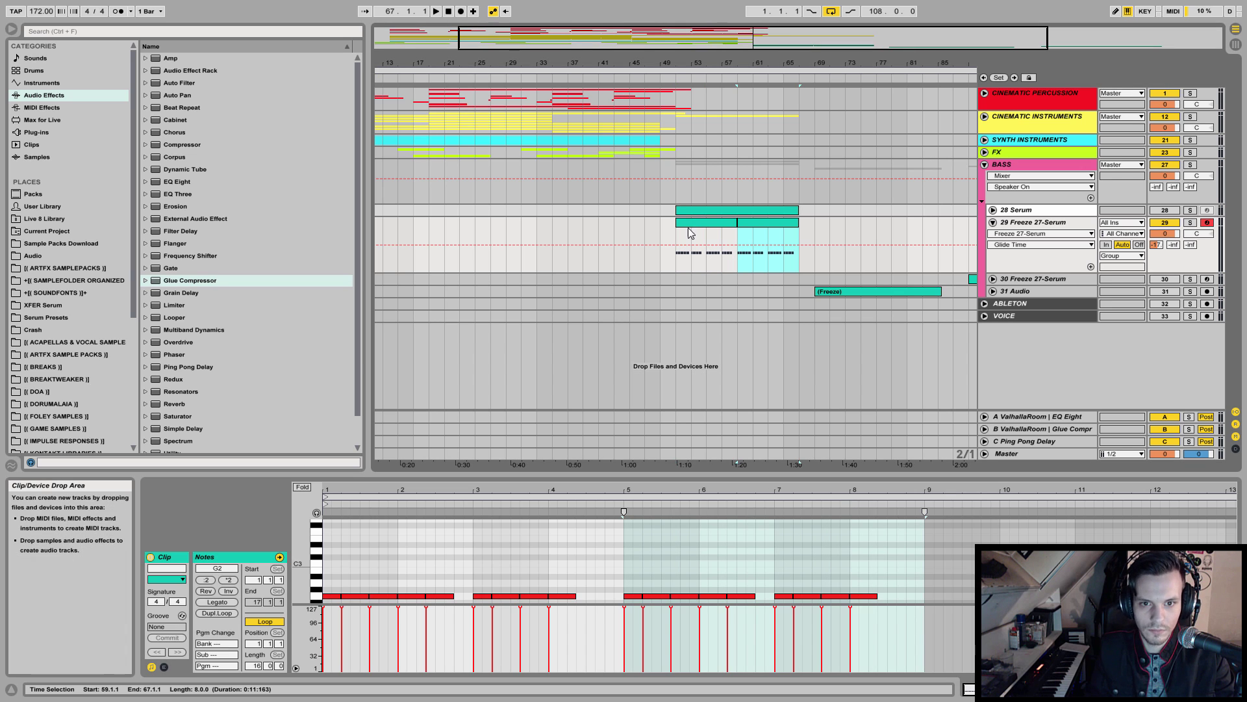
left_click(665, 251)
key("space")
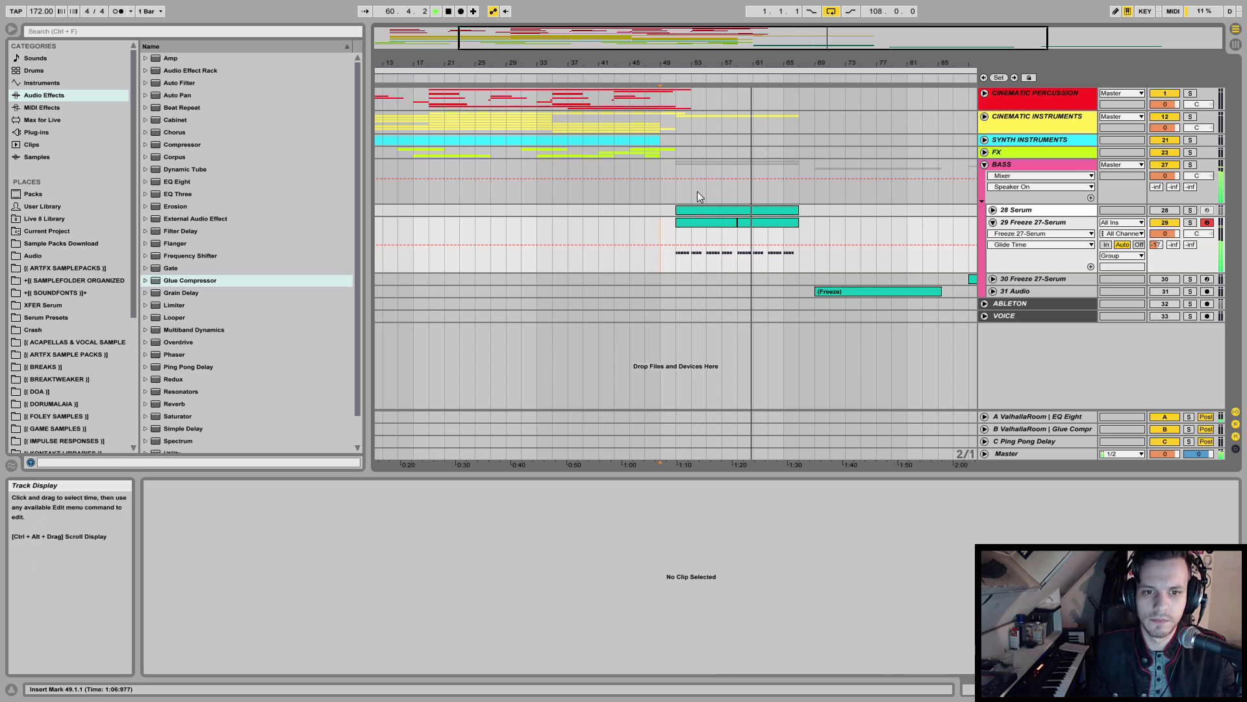
left_click(720, 229)
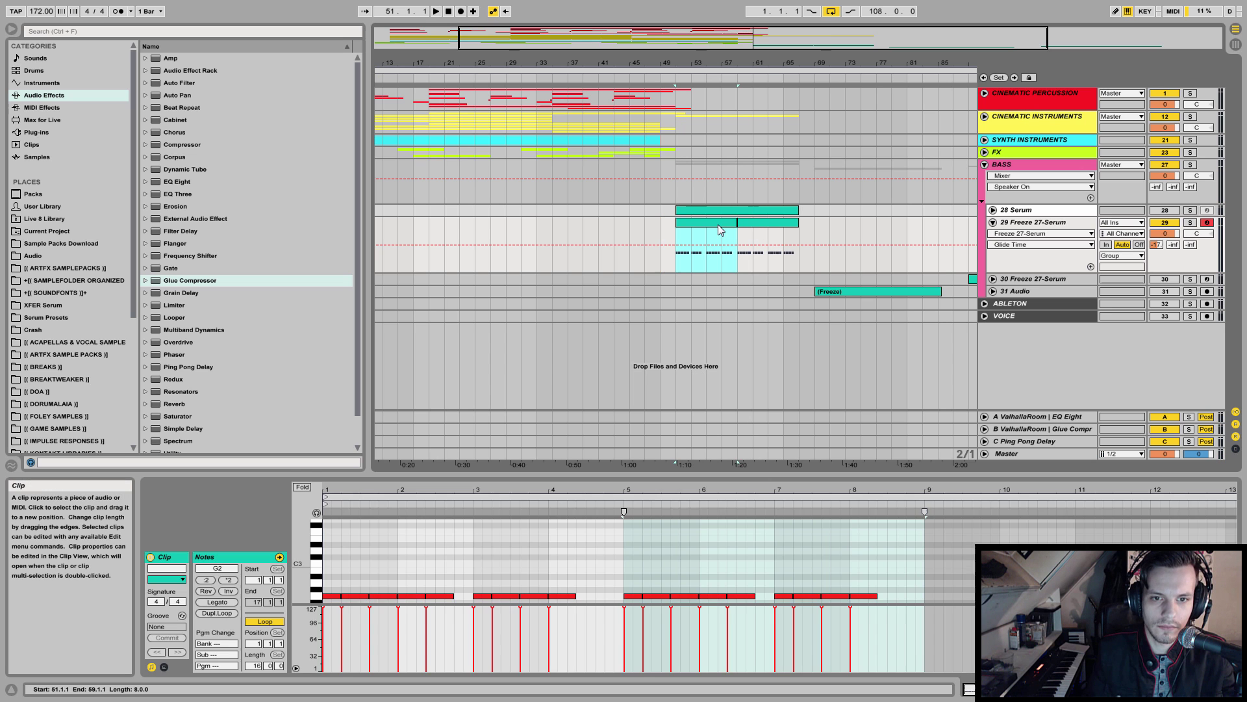
left_click(757, 225)
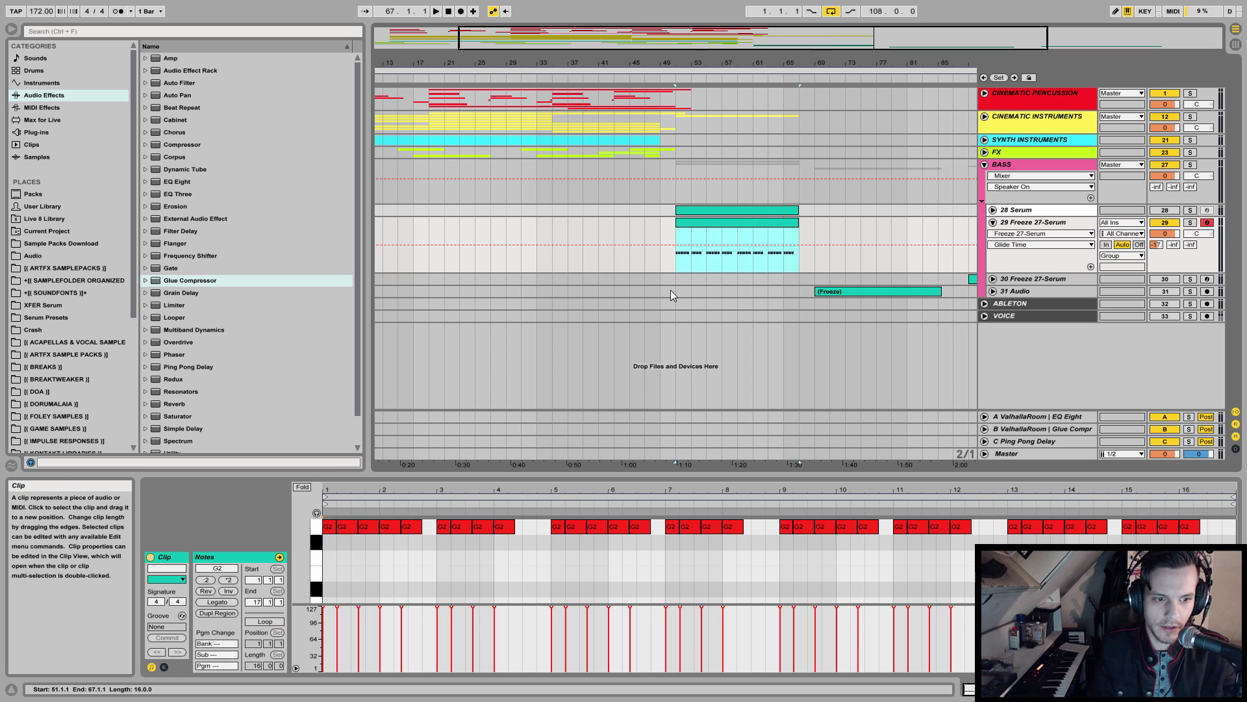
- Shorten the G2 notes following each phrase's first note to one beat through bar 12, and audition from bar 51
left_click_drag(348, 552, 410, 520)
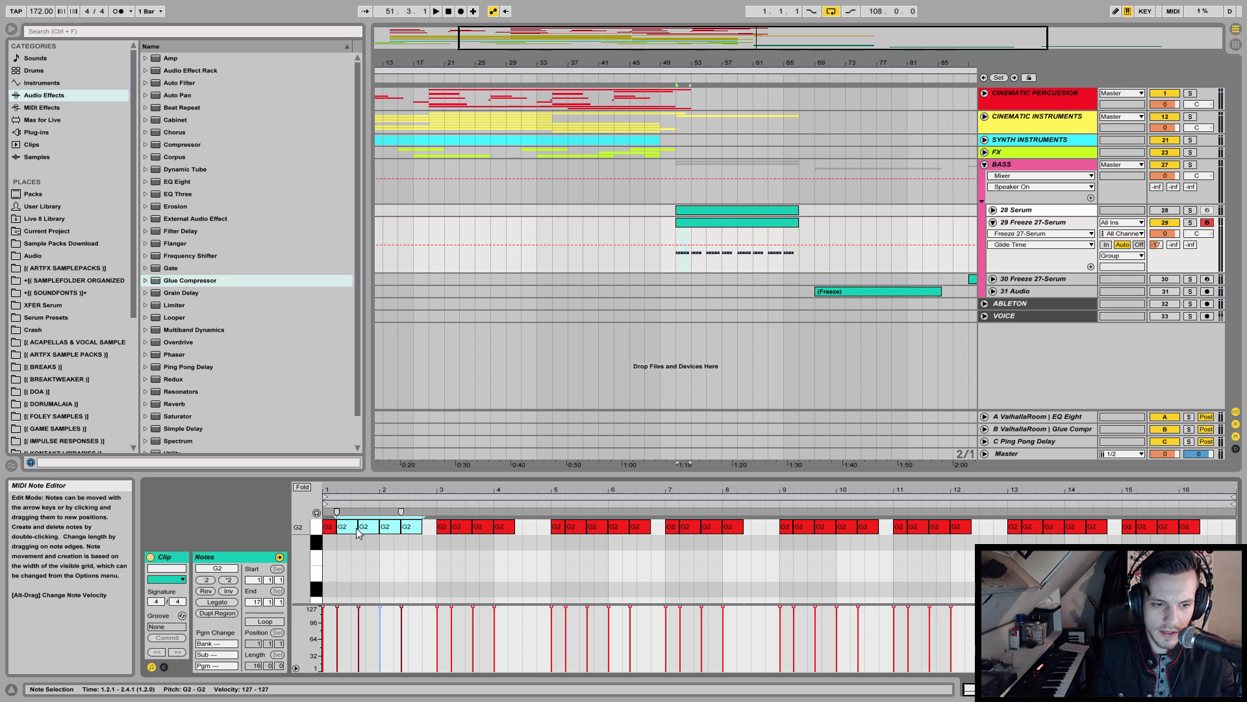
left_click_drag(460, 544, 868, 510)
left_click_drag(970, 522, 1056, 538)
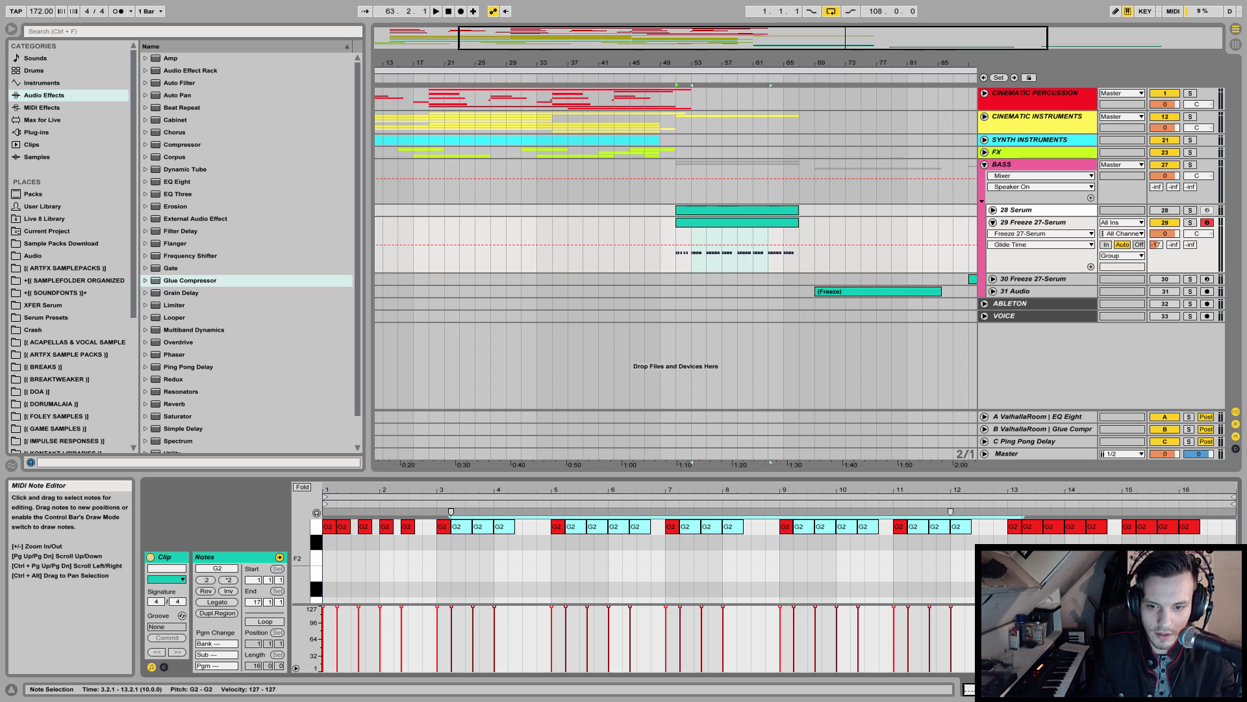
left_click_drag(971, 527, 965, 527)
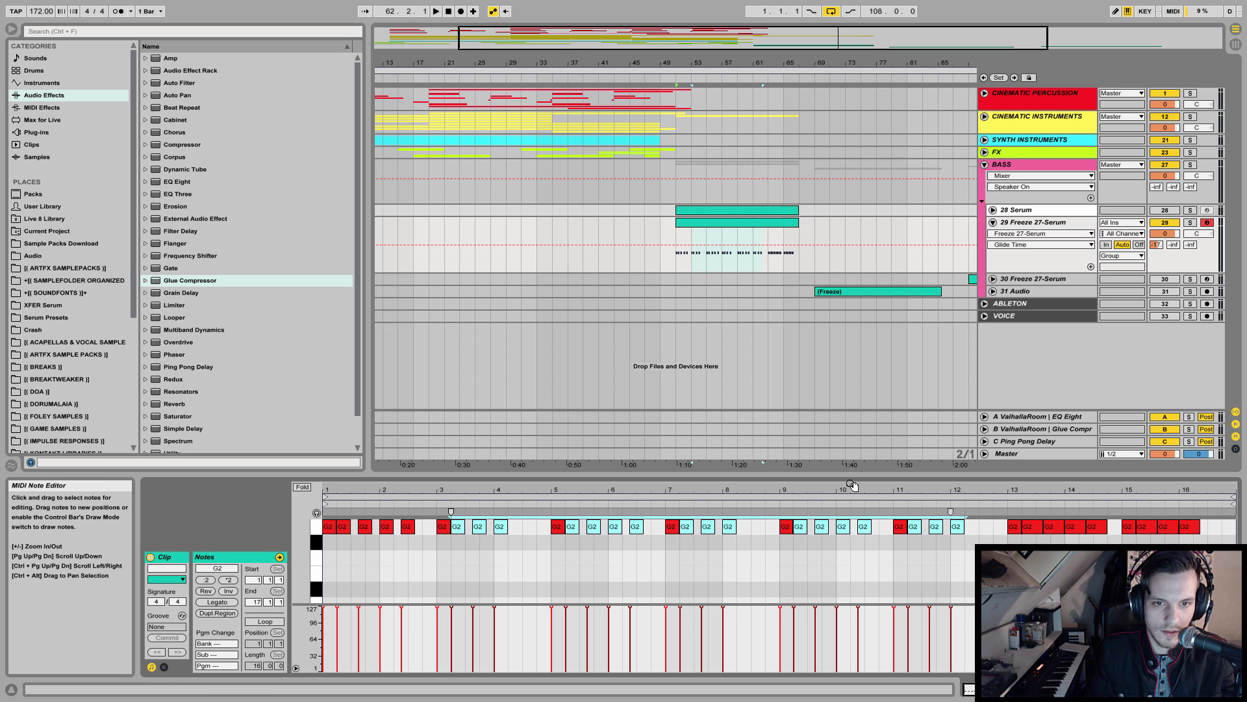
left_click(676, 270)
key("space")
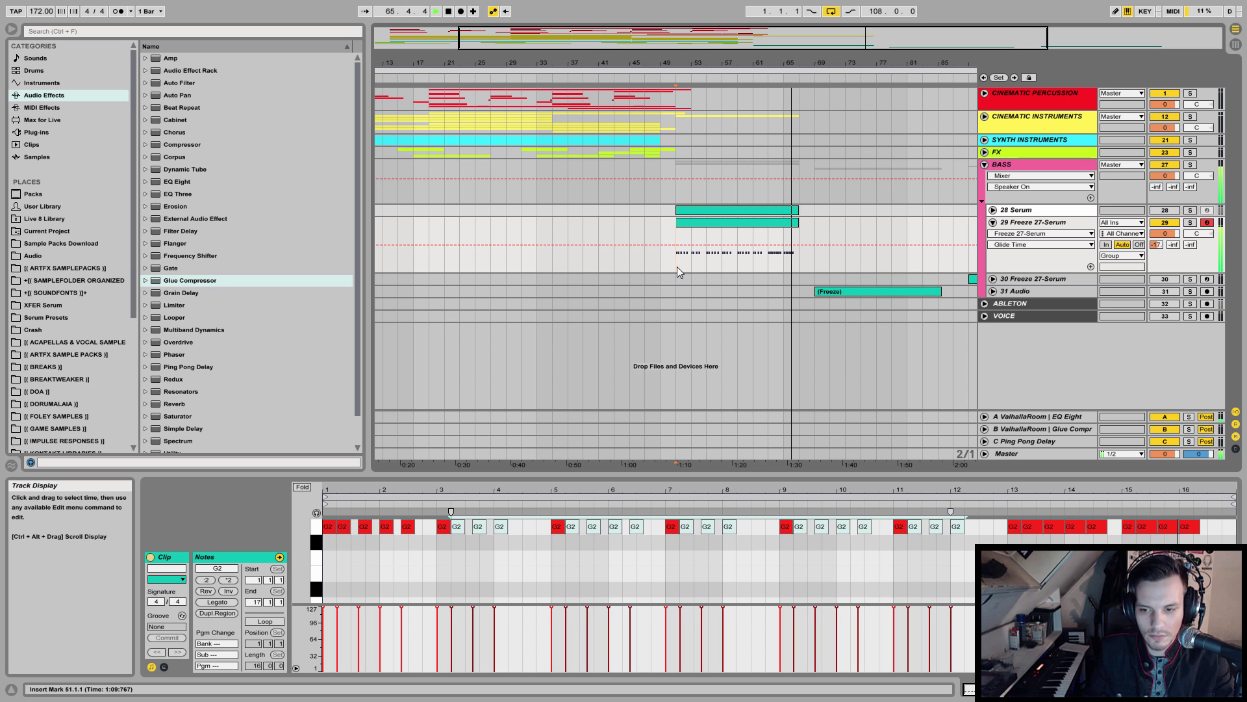
- Stop playback, undo the shortening of the G2 notes, and set the insert marker back at bar 51
key("space")
key("ctrl+z")
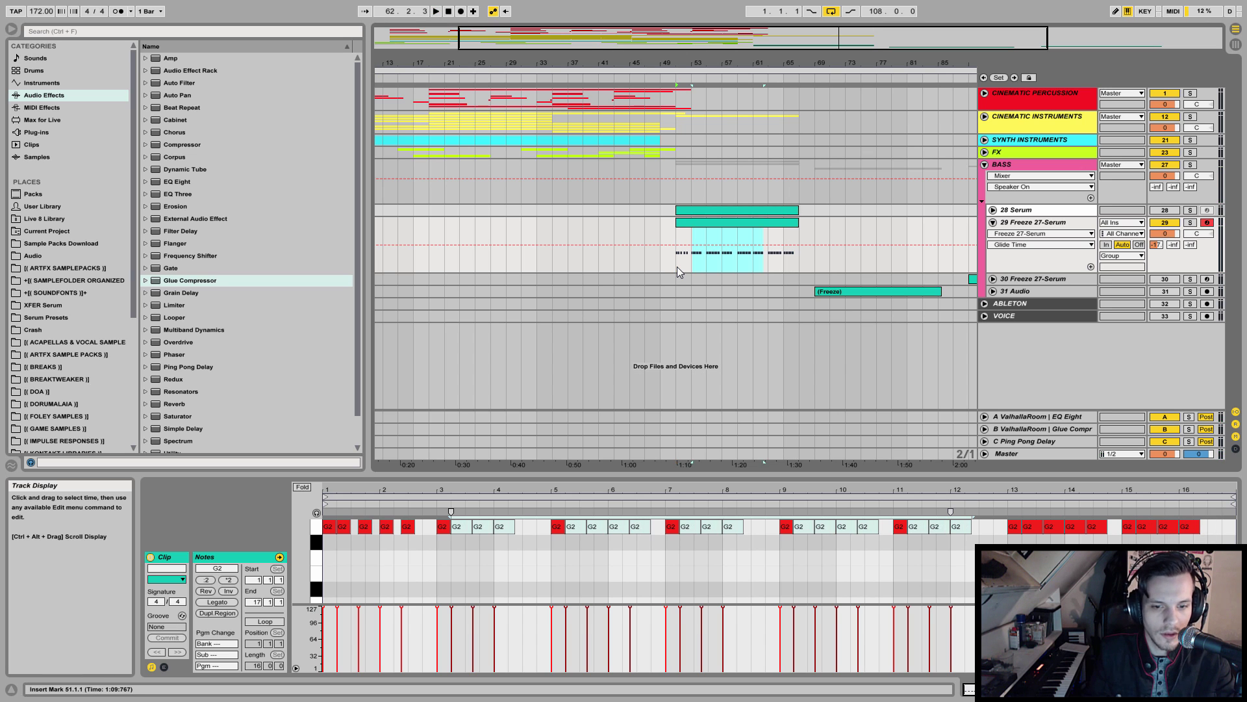
key("ctrl+z")
left_click(673, 257)
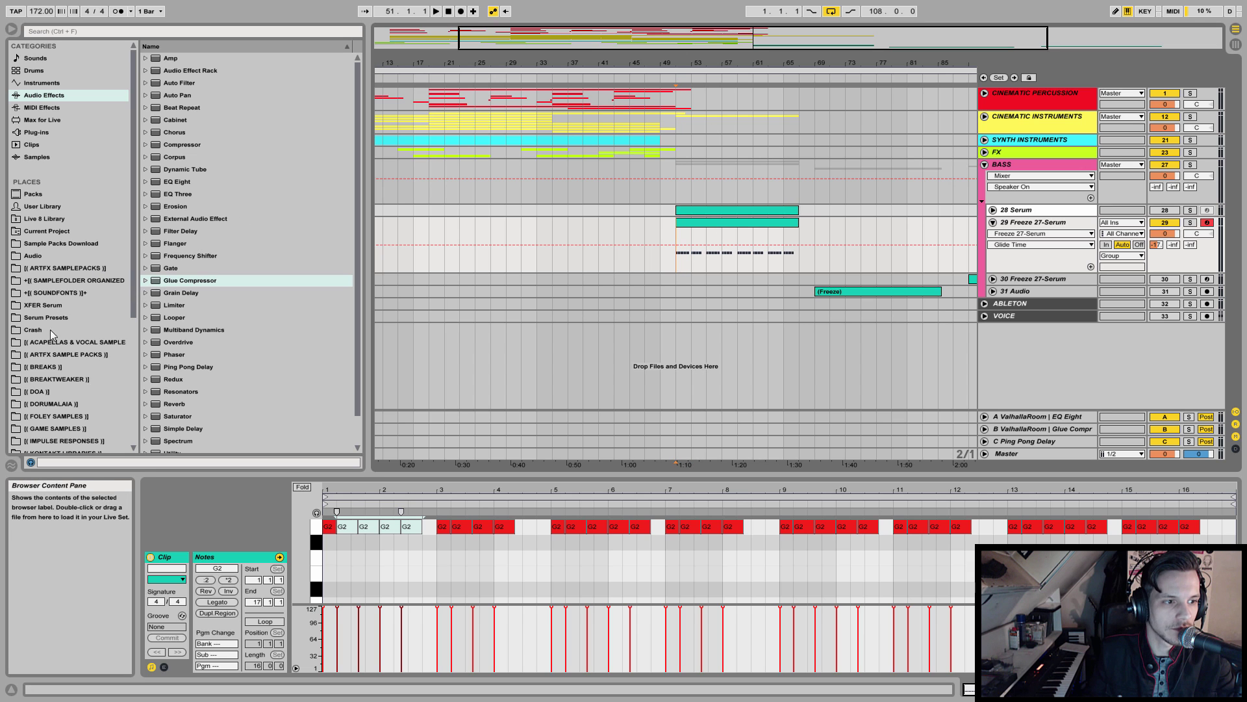
- Collapse the BASS group, insert a new MIDI track below the VOICE track and load a Drum Rack onto it
left_click(985, 167)
left_click(993, 186)
right_click(1015, 243)
left_click(1038, 261)
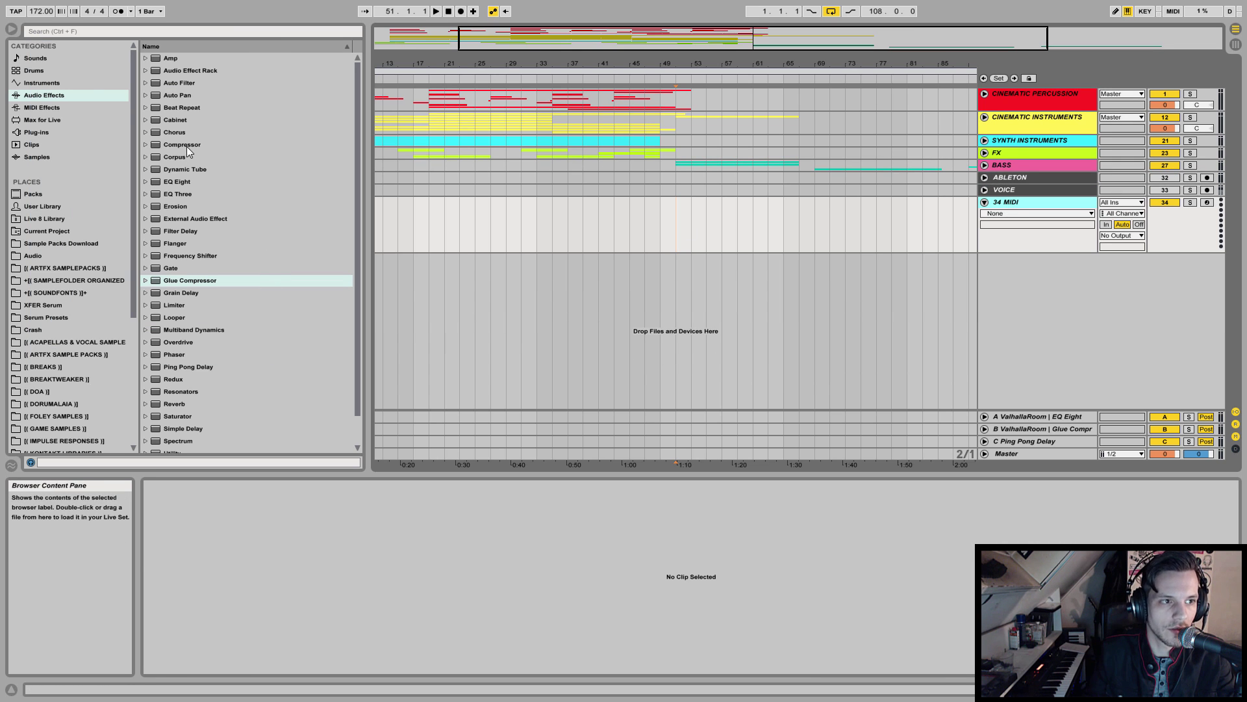
left_click(80, 83)
left_click_drag(158, 84, 583, 515)
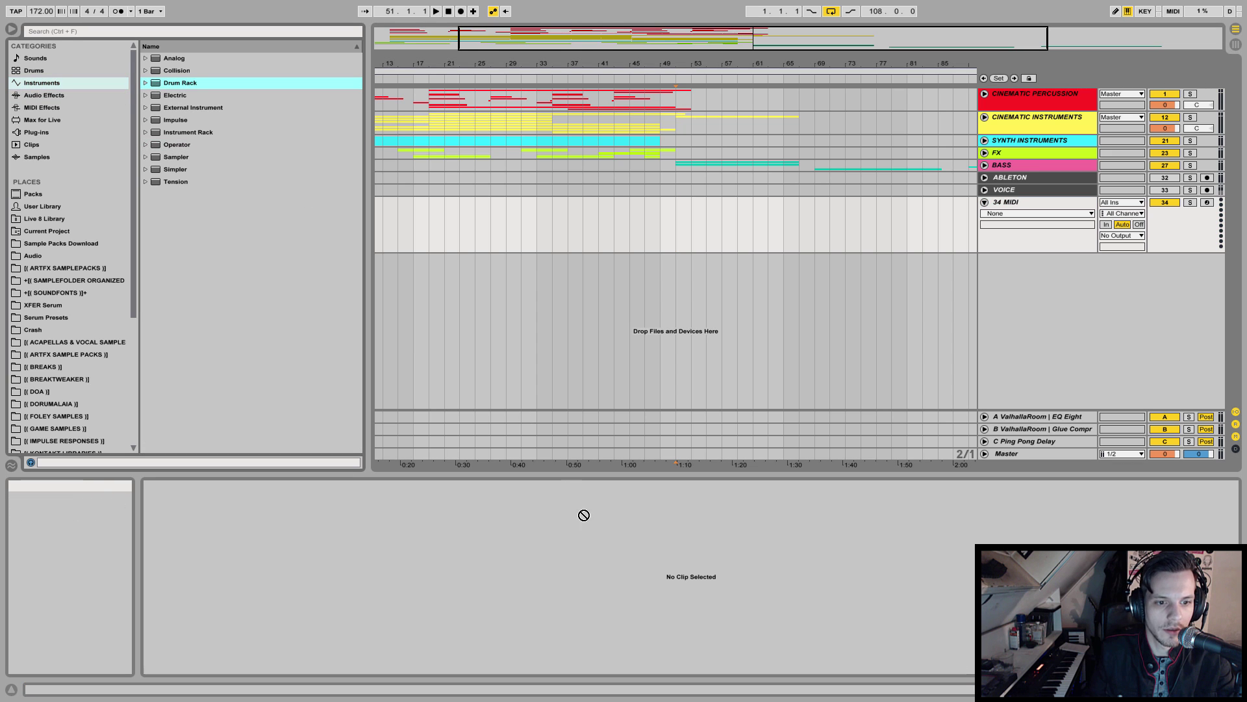
key("shift+Tab")
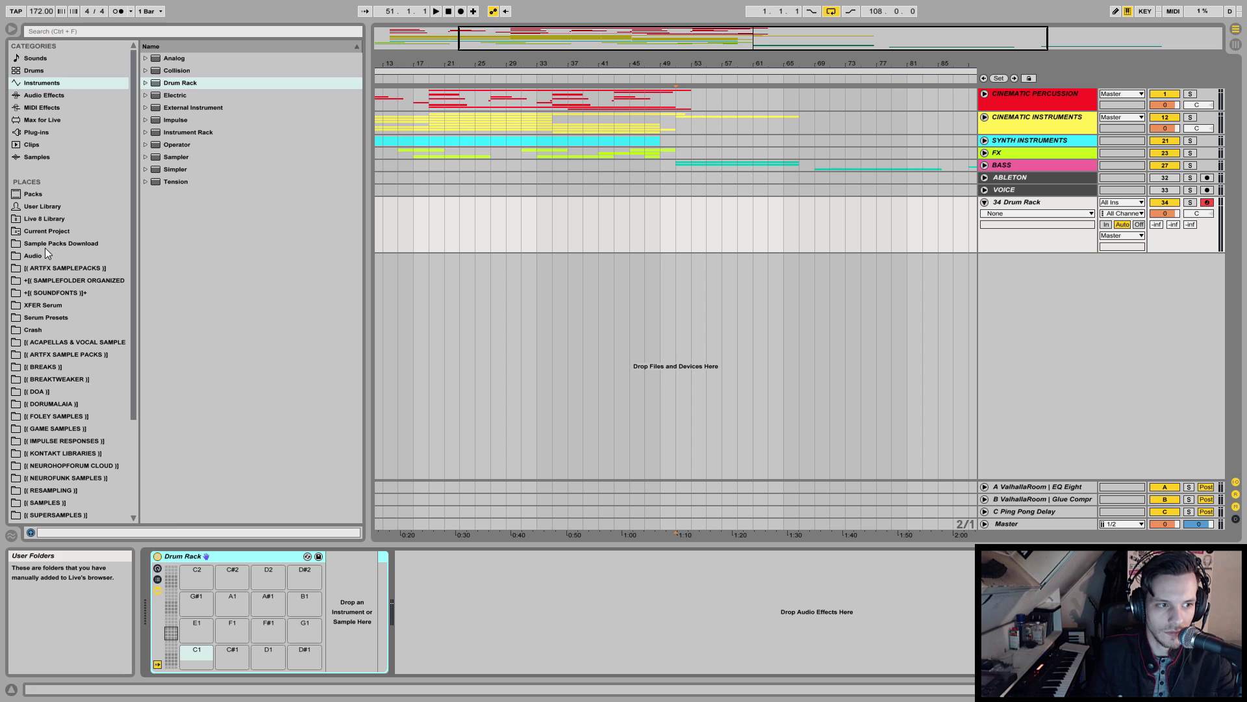
- Preview tight kicks in the BREAKTWEAKER Electro kick folder and load Au5-Kick Tight 3.wav onto the Drum Rack's C1 pad
left_click(58, 380)
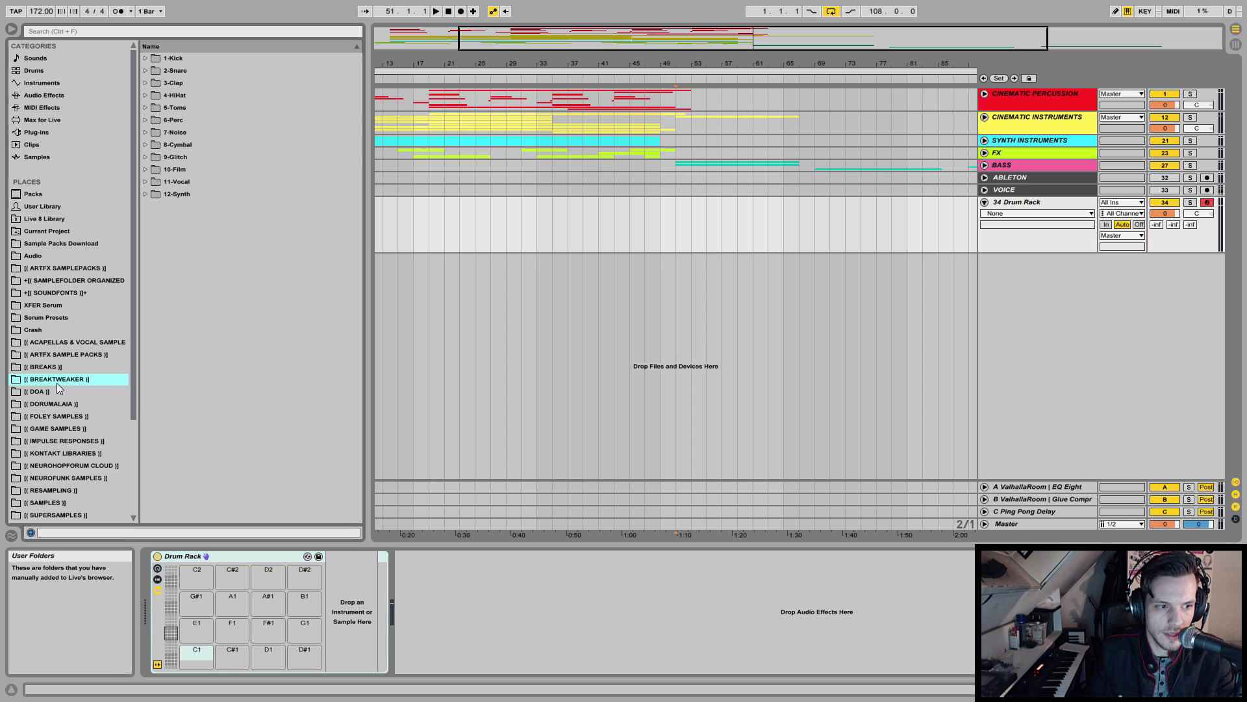
left_click(148, 58)
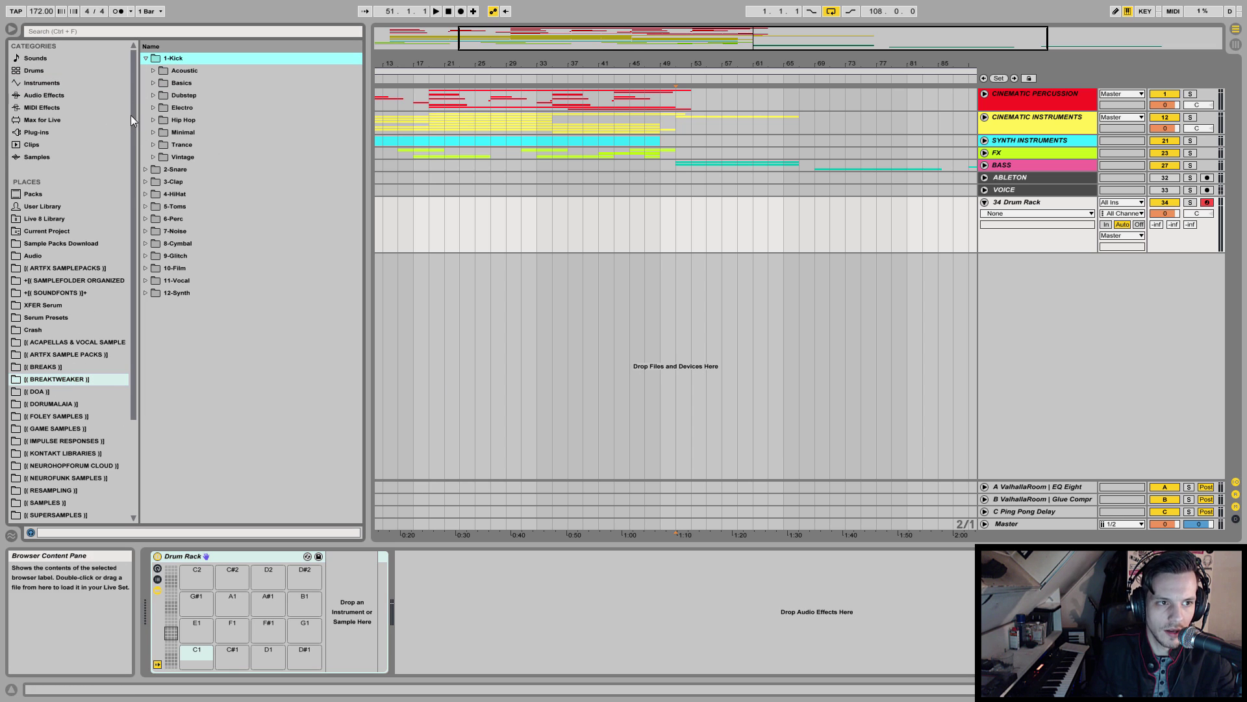
left_click(153, 108)
left_click_drag(357, 150, 395, 276)
left_click(189, 345)
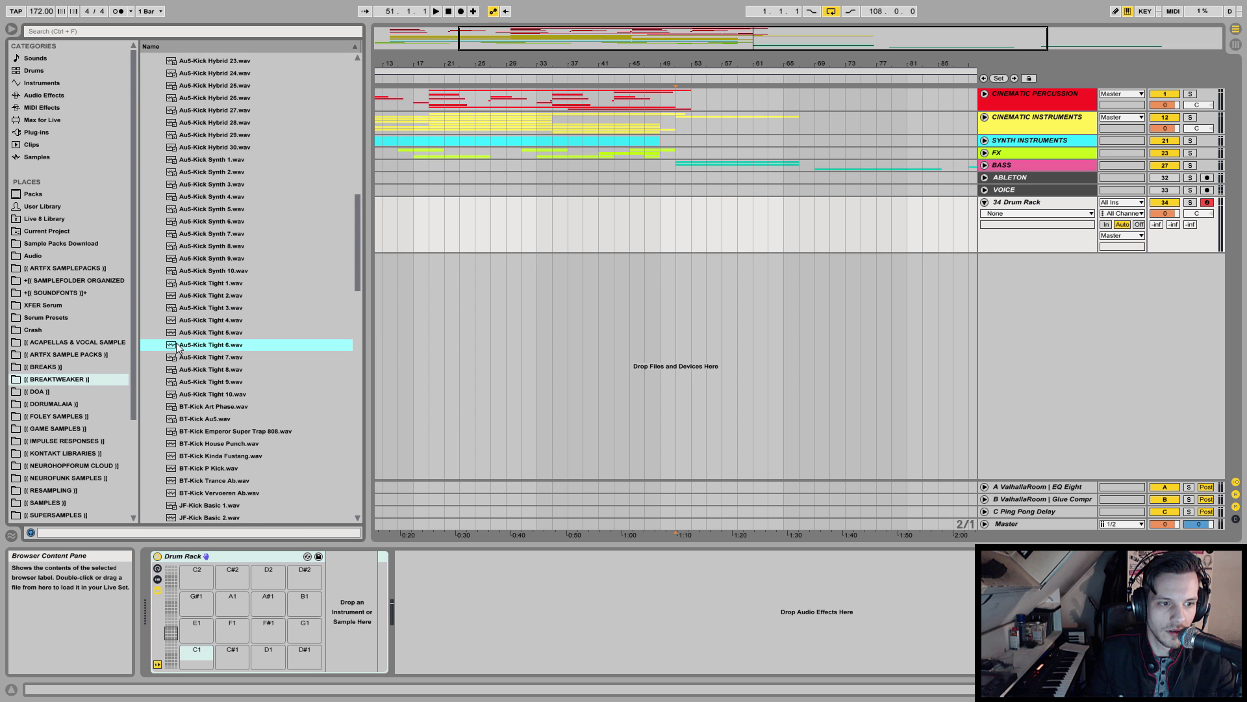
left_click(220, 294)
left_click(197, 308)
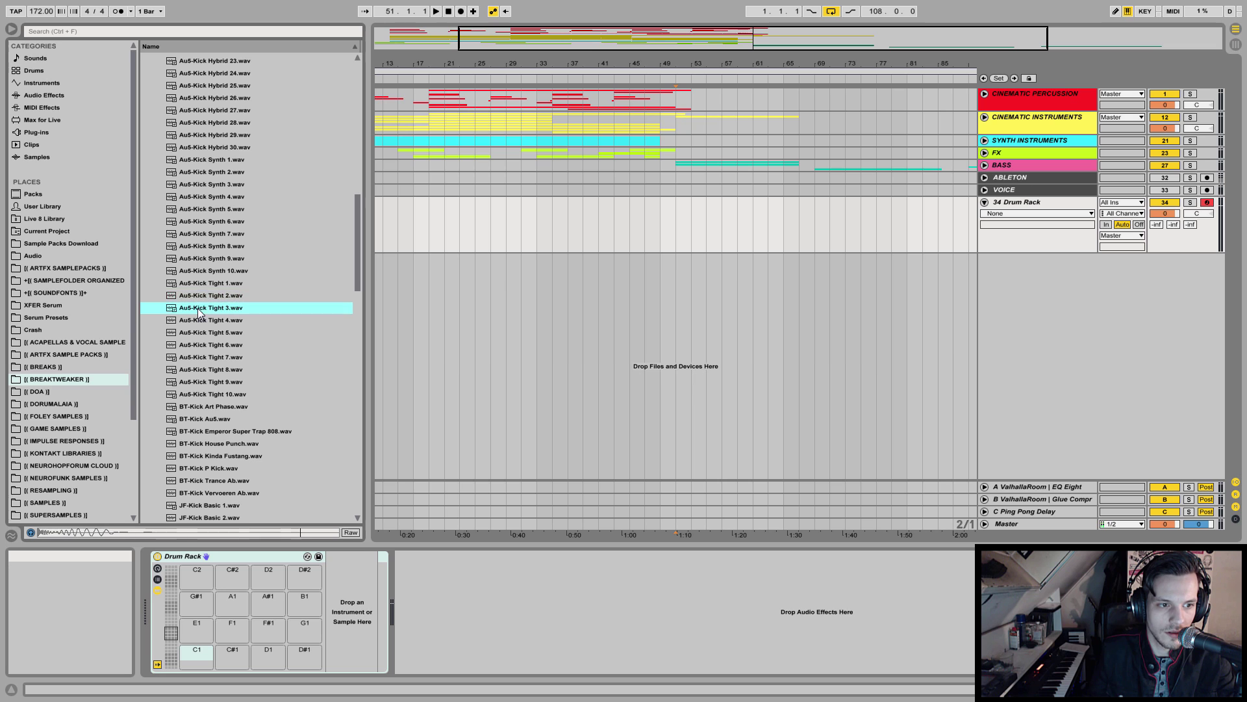
left_click(224, 307)
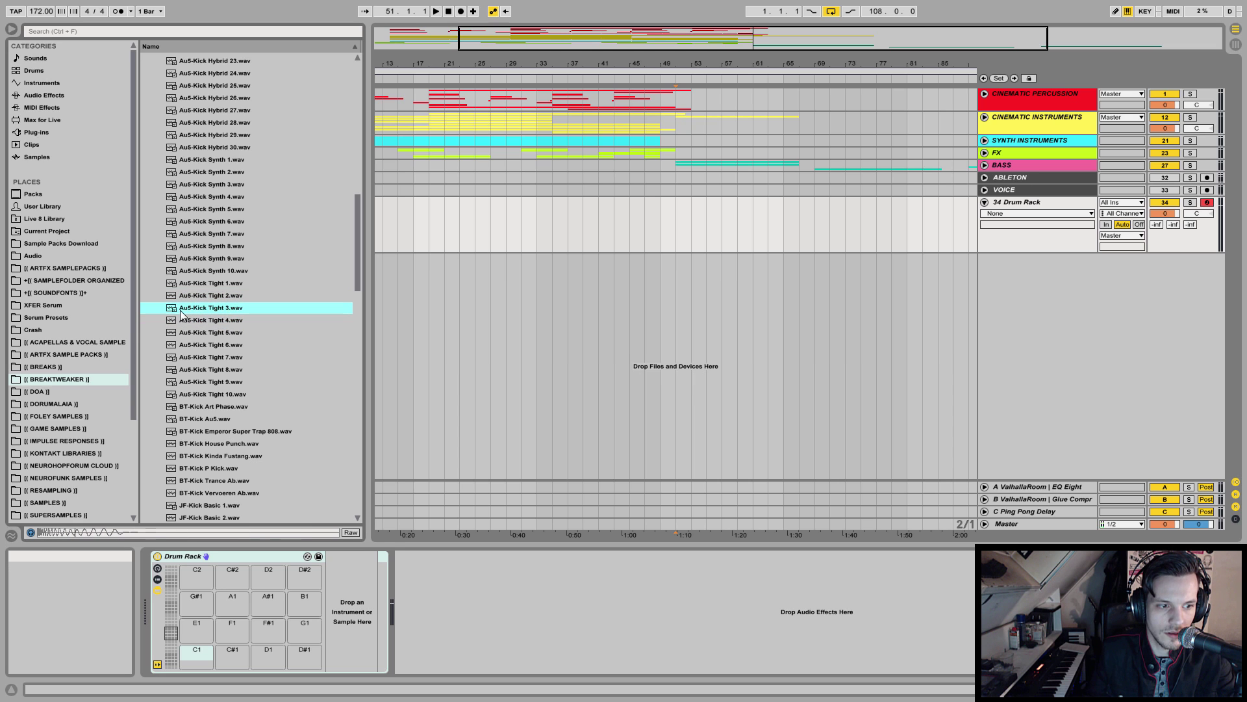
left_click_drag(228, 307, 198, 658)
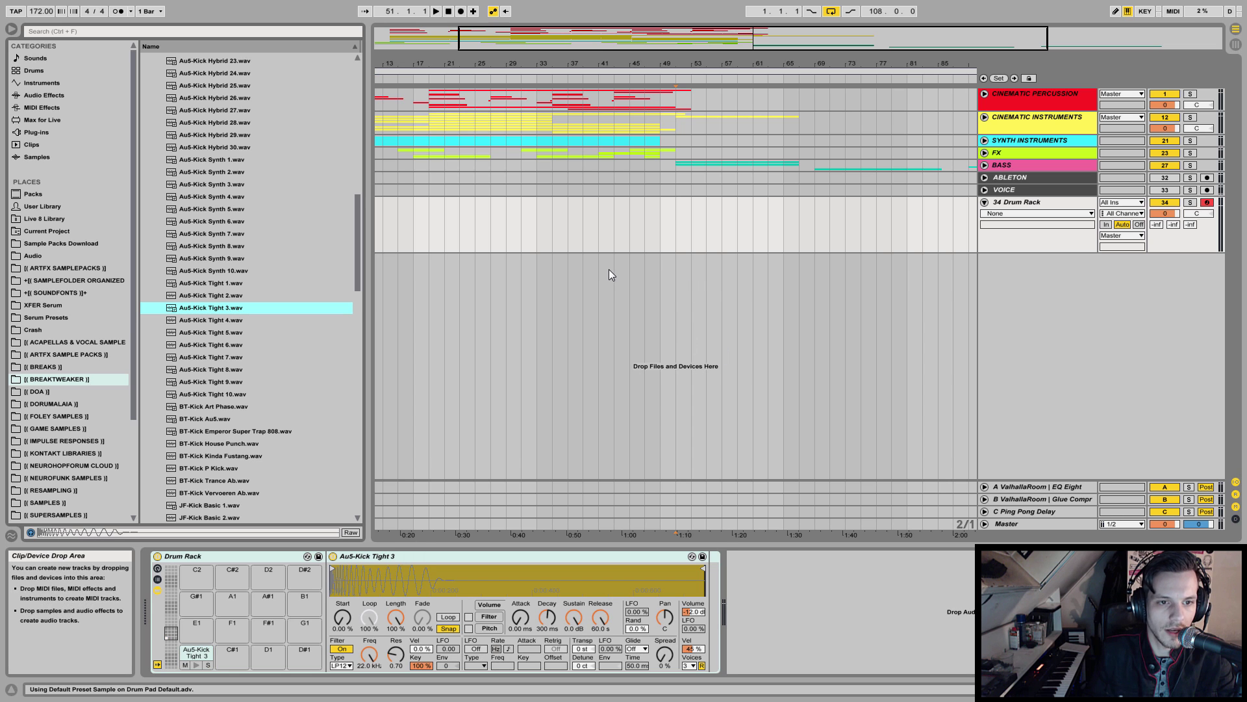
- Create a two-bar MIDI clip from 51.1.1 to 53.1.1 on the Drum Rack track and add a one-beat kick note at its start
mouse_move(676, 225)
left_mouse_down()
mouse_move(850, 241)
mouse_move(695, 234)
left_mouse_up()
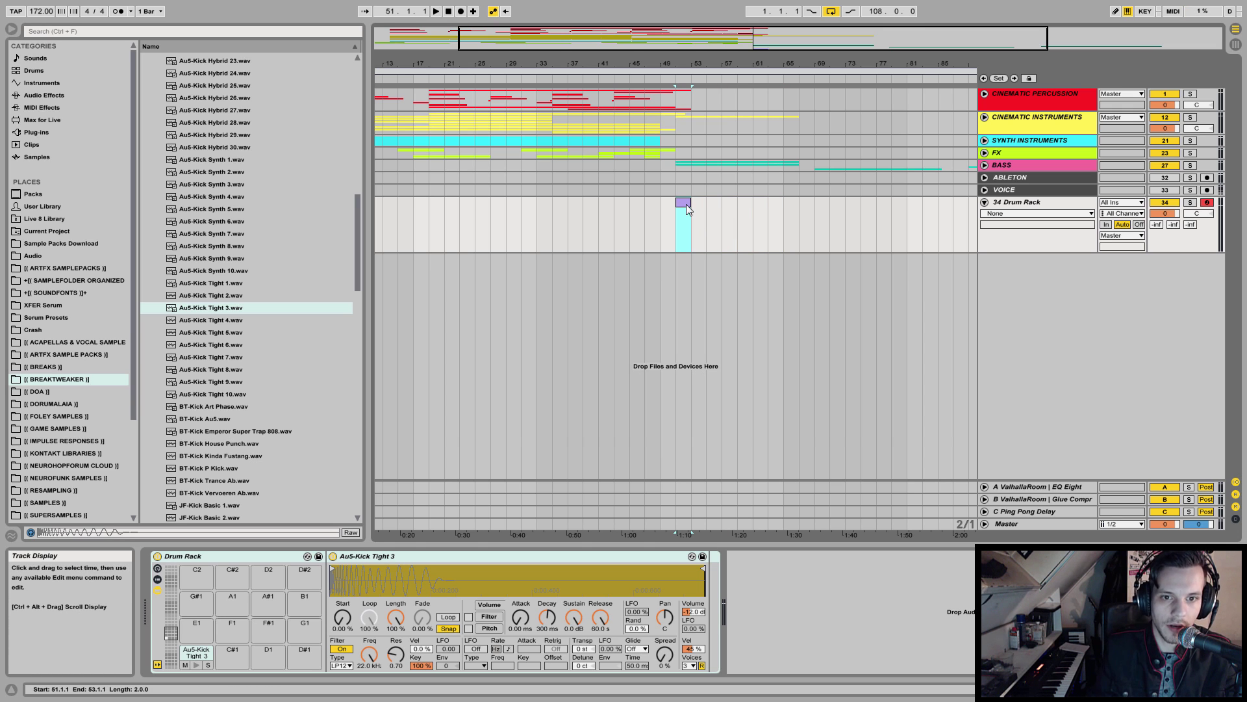
double_click(686, 204)
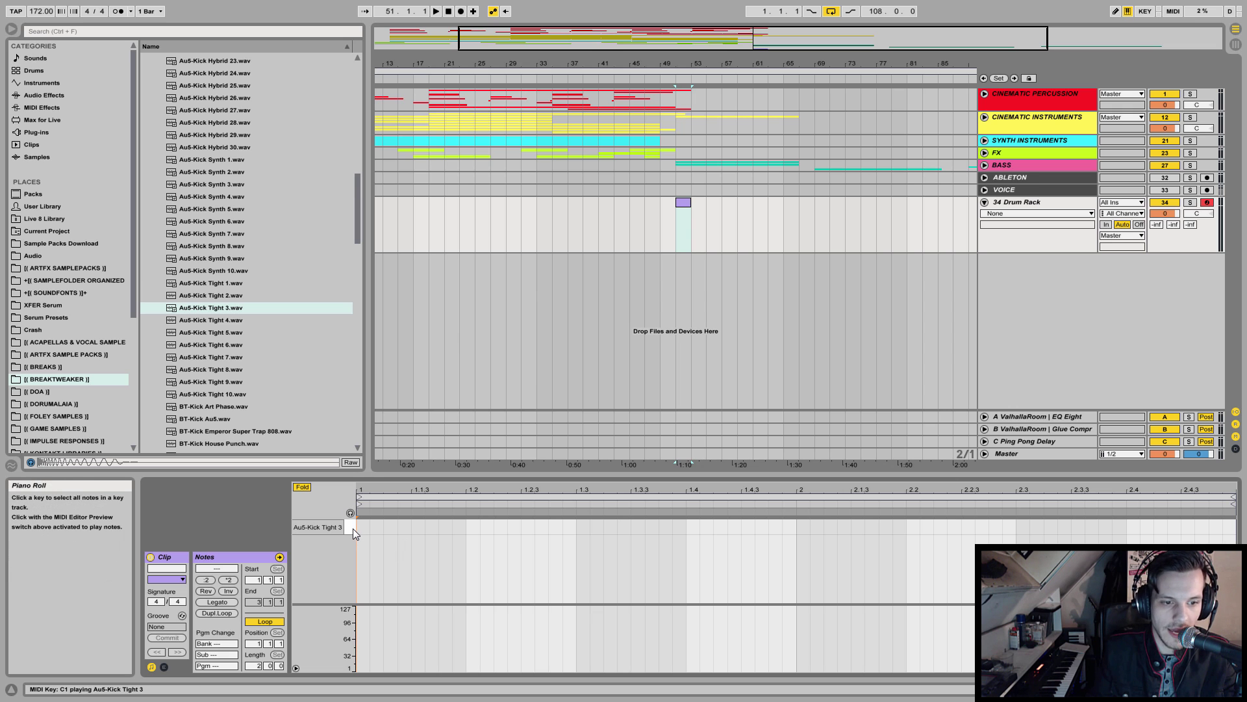
left_click_drag(357, 529, 465, 527)
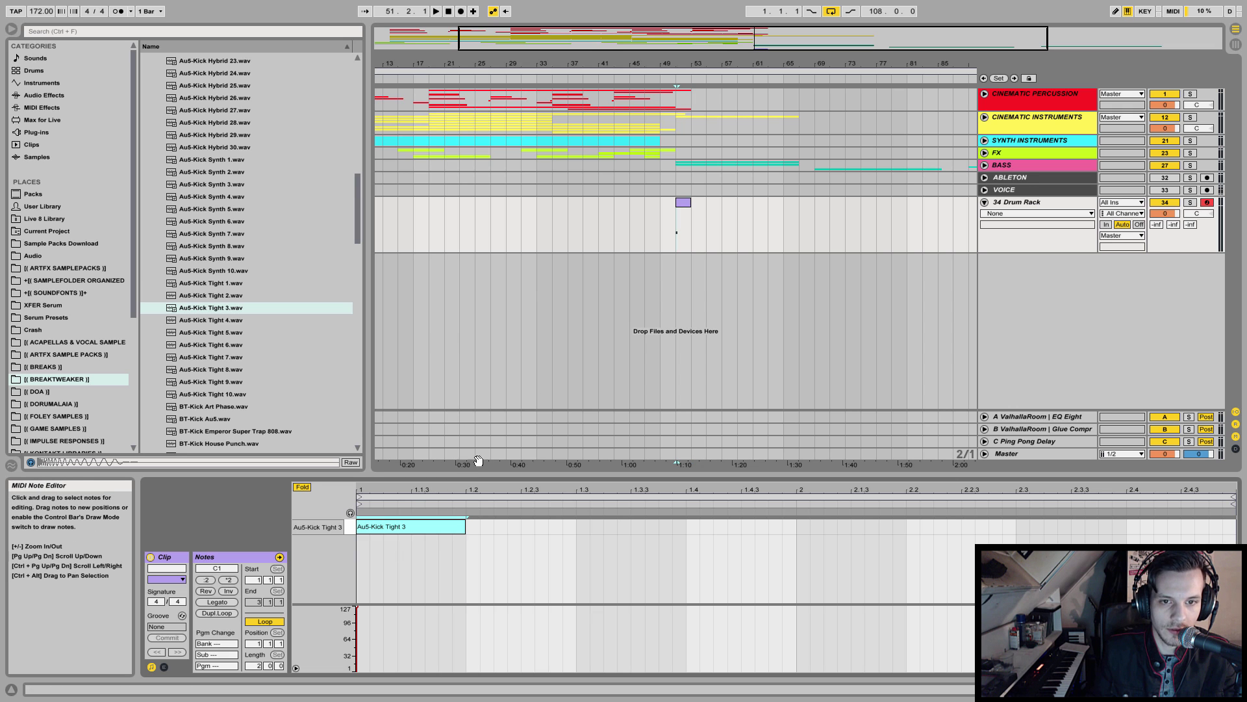
- Audition the kick against the bass from bar 51, and again from bar 49
left_click(680, 212)
key("space")
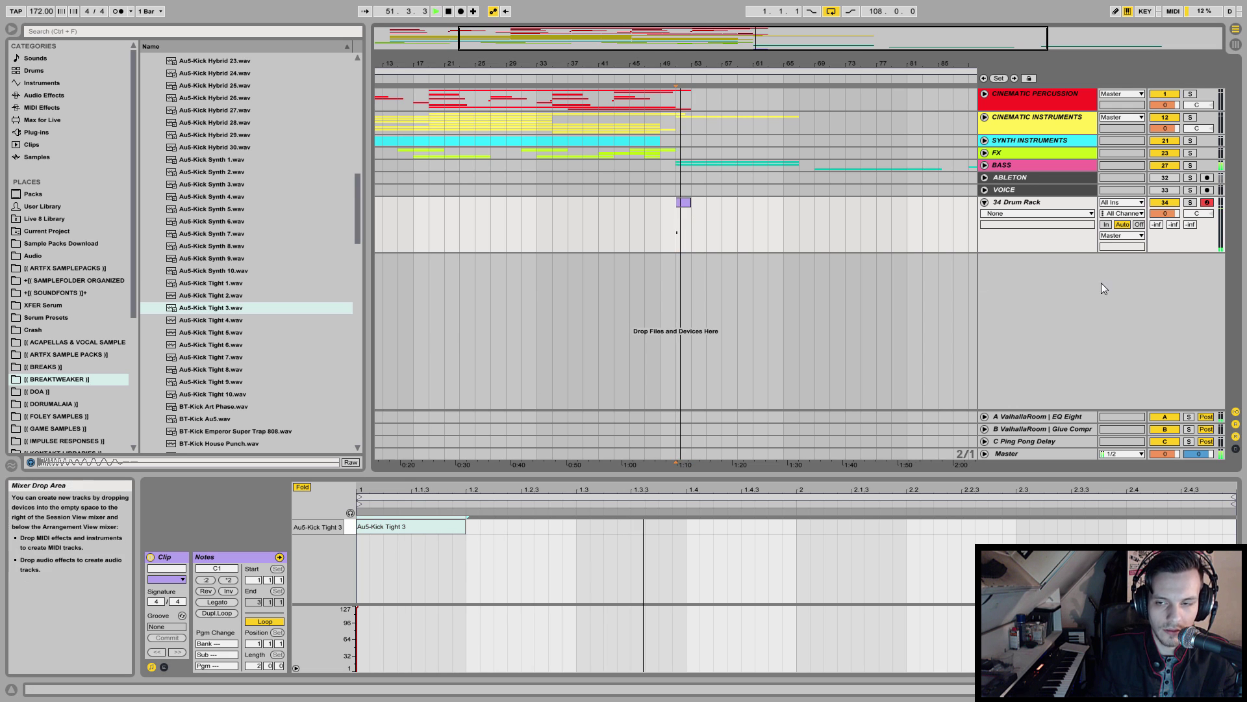
key("space")
left_click(1168, 689)
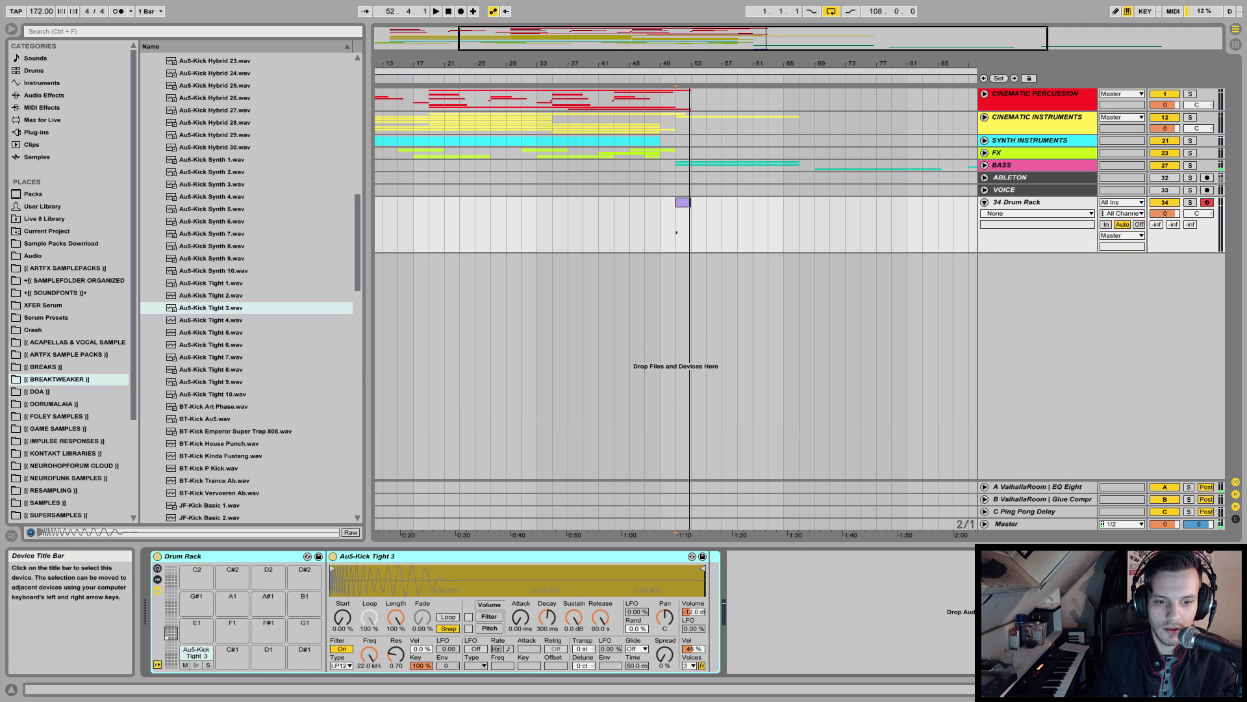
left_click(660, 233)
key("space")
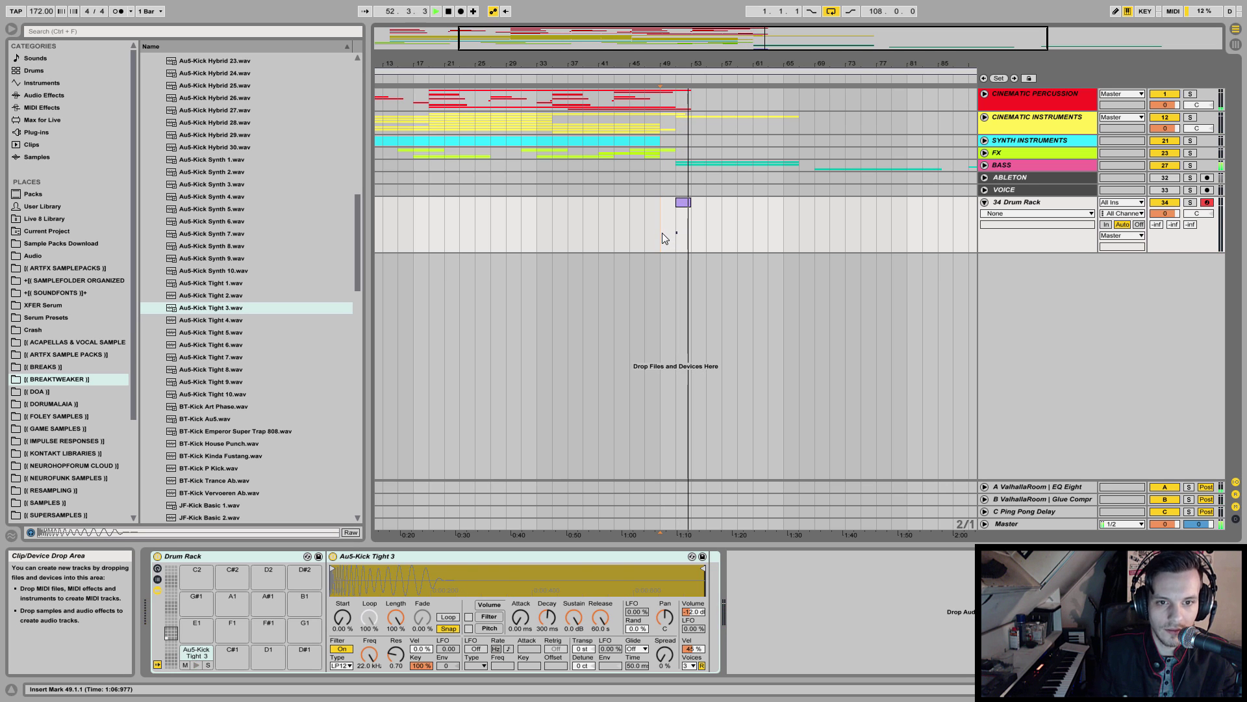
key("space")
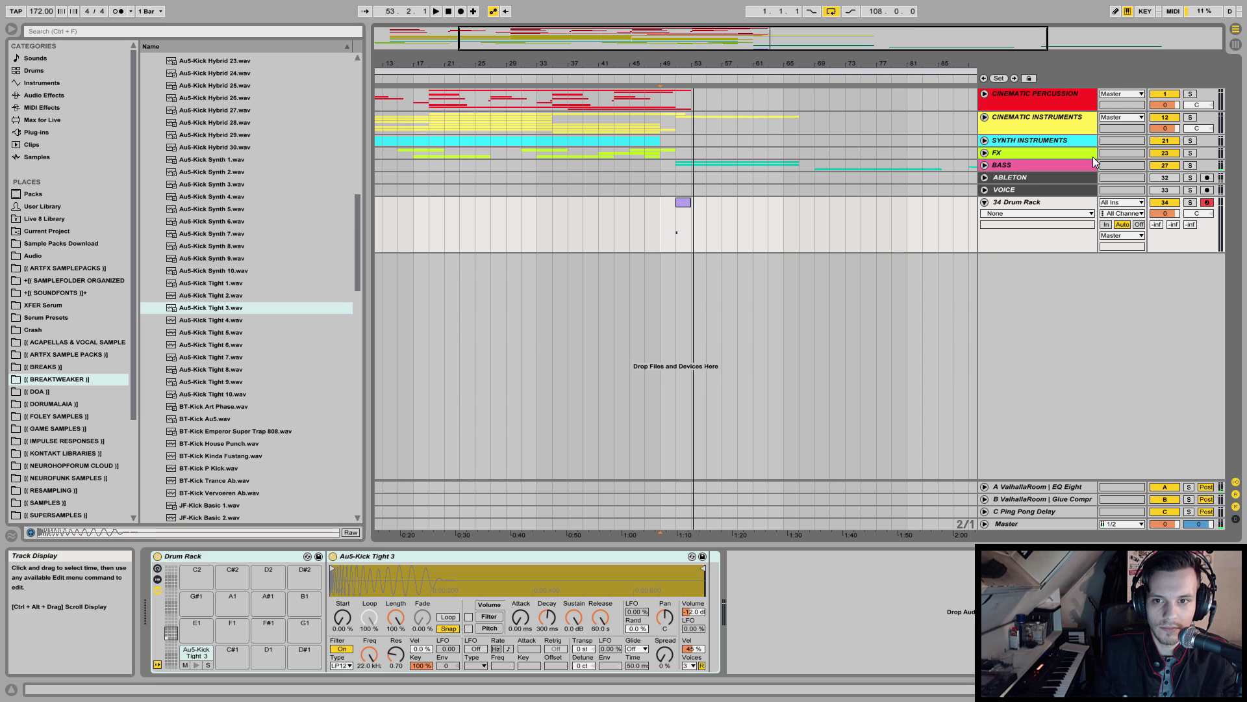
- Add one-beat A#2 notes at 2.4.1, 6.4.1, 10.4.1 and 14.4.1 in the Freeze 27-Serum clip and audition the drop
left_click(984, 165)
double_click(731, 225)
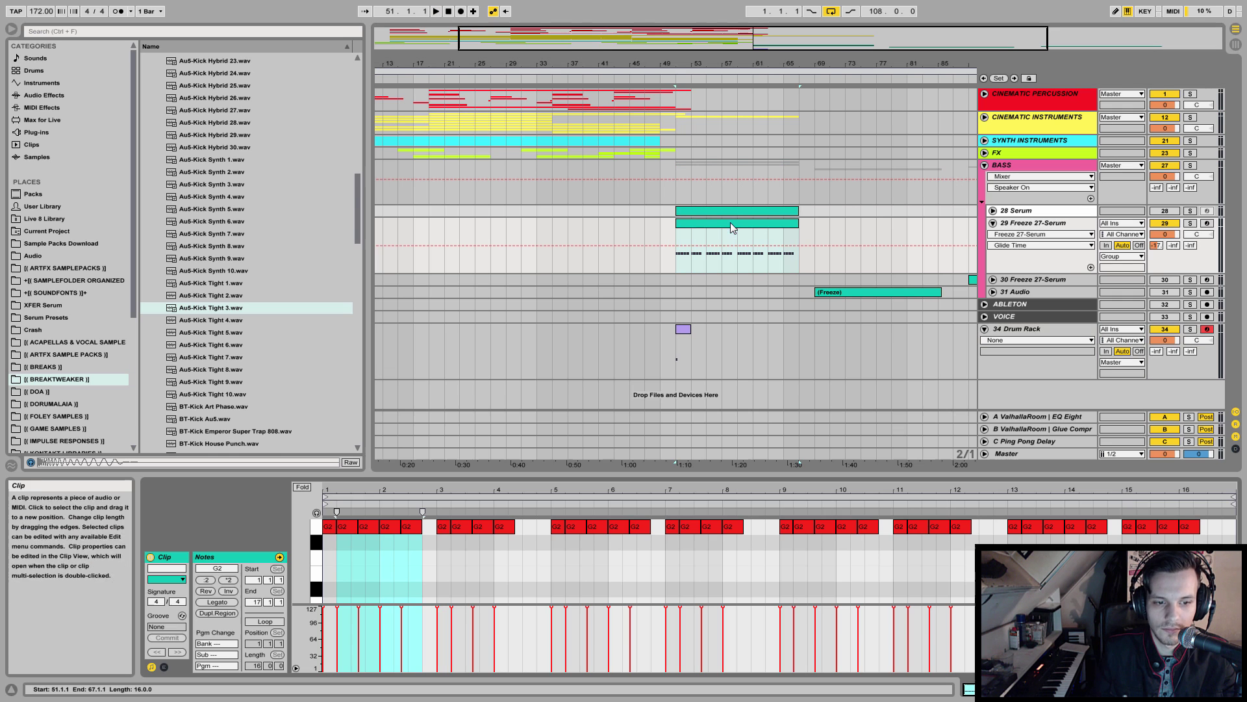
scroll(425, 529, "up", 3)
double_click(427, 528)
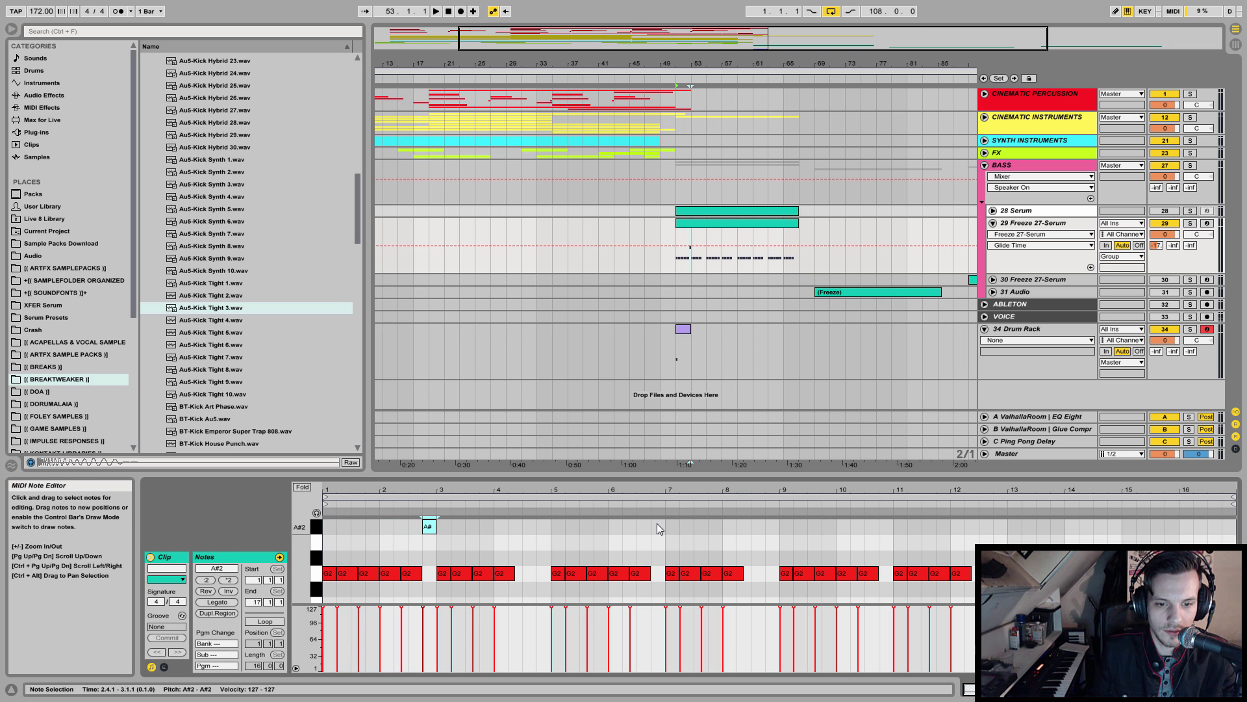
double_click(885, 526)
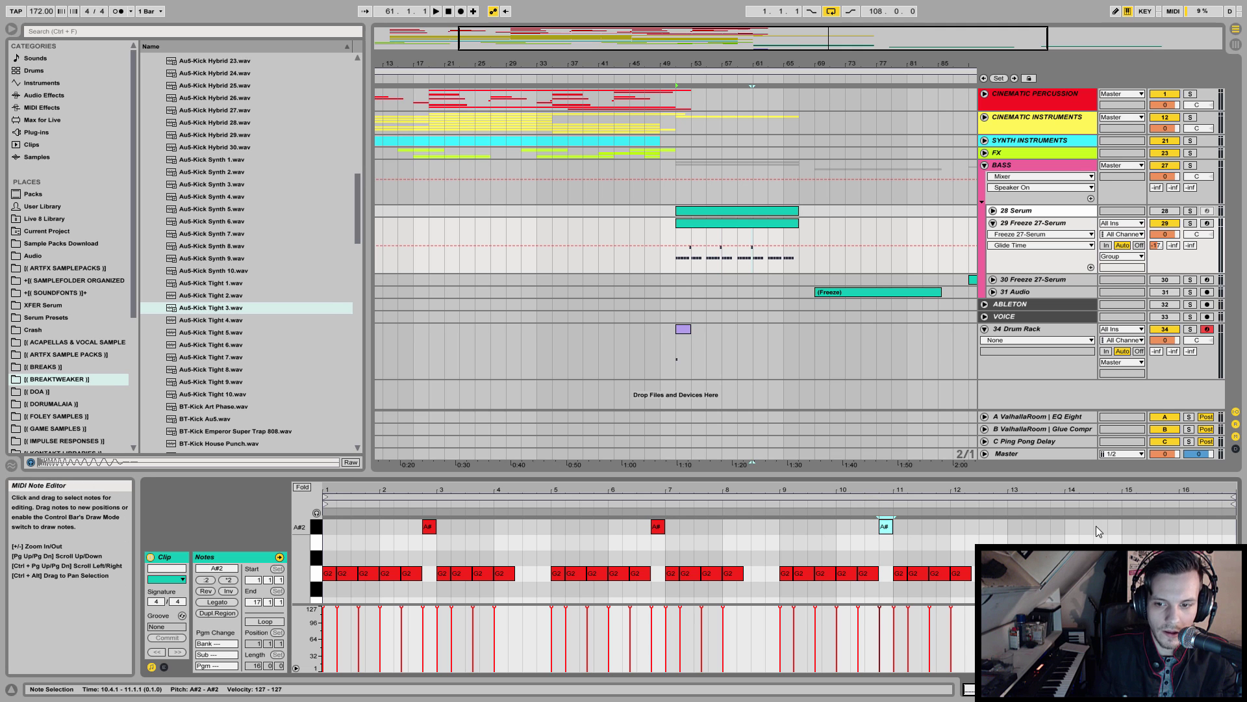
left_click(428, 527)
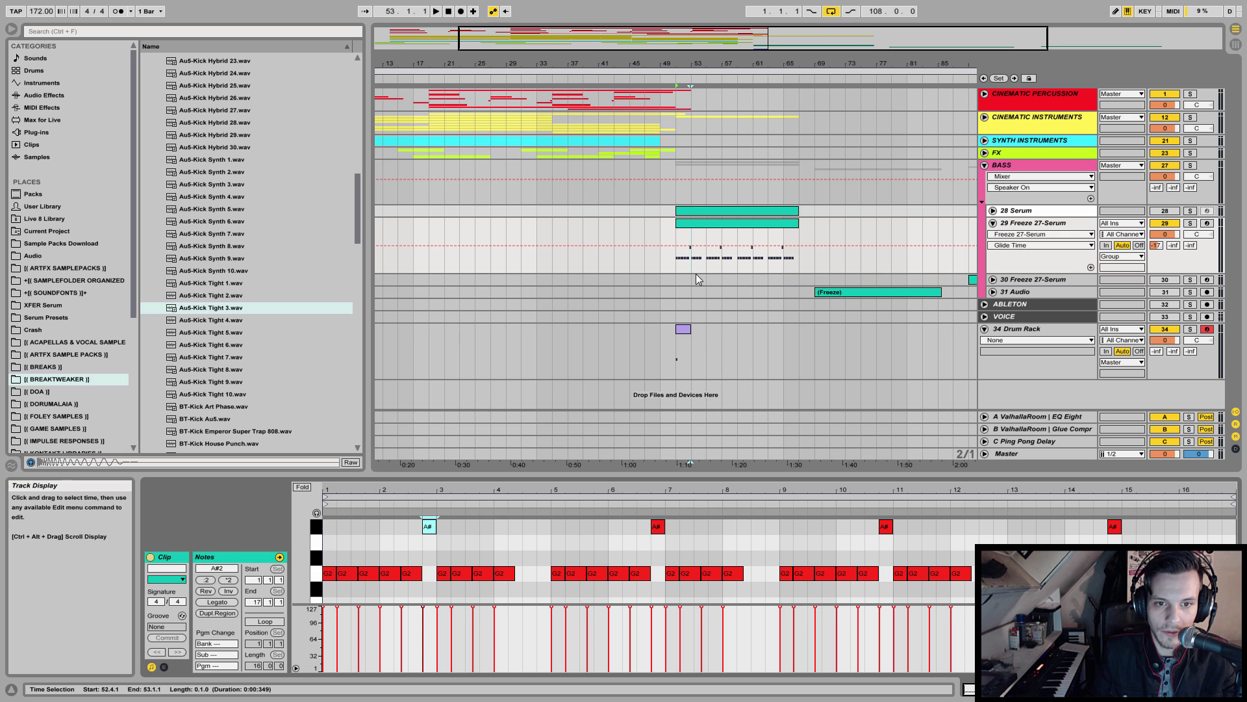
left_click(672, 256)
key("space")
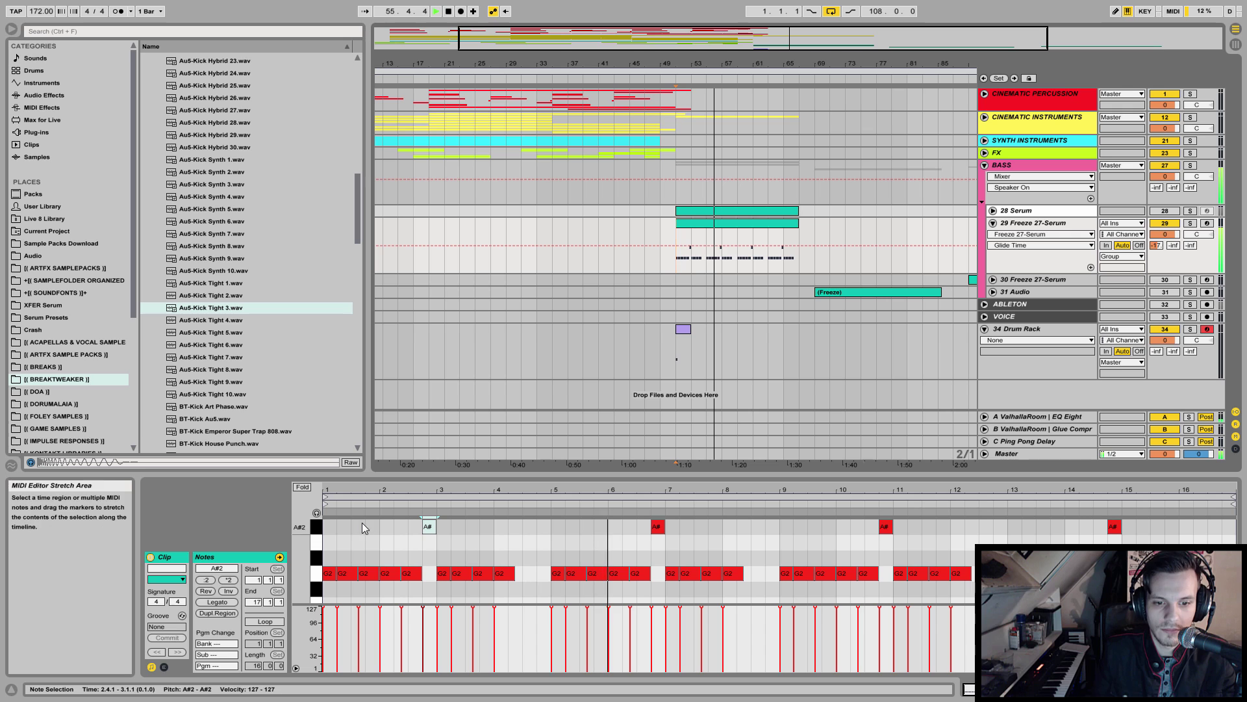
- Try all four A#2 notes at A2 and then F2, auditioning each pitch
left_click(315, 526)
key("space")
left_click_drag(429, 528, 431, 541)
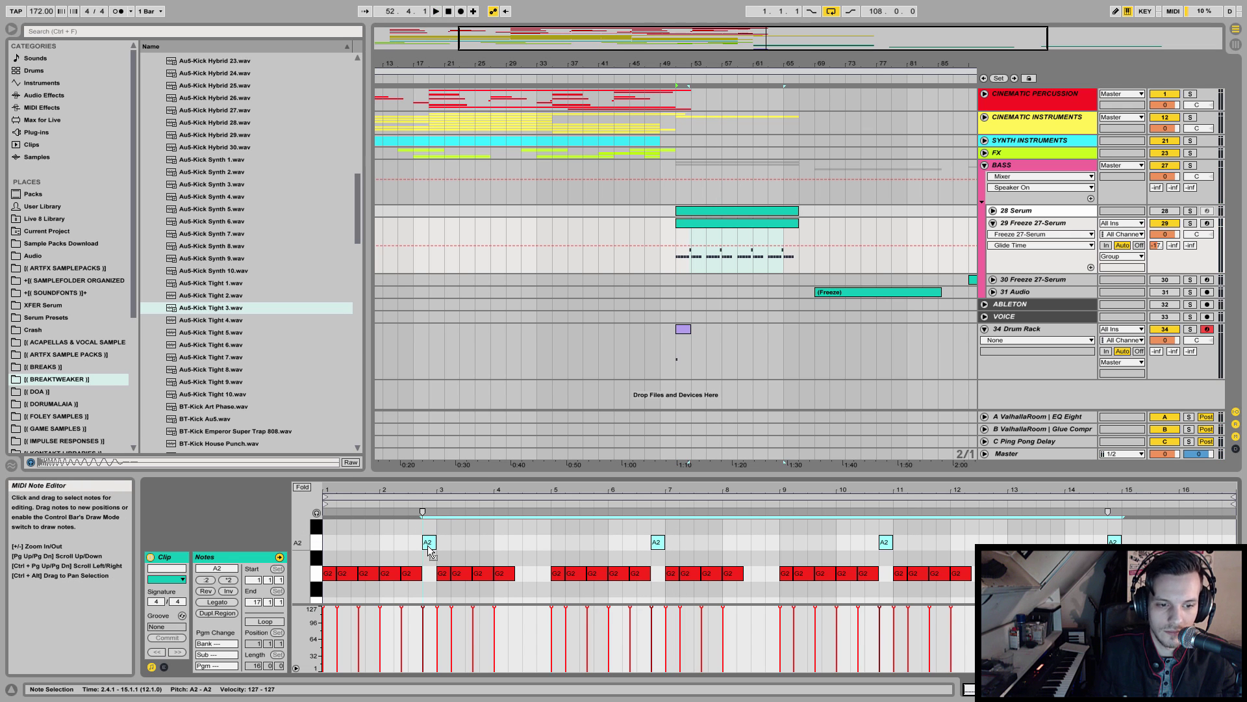
key("space")
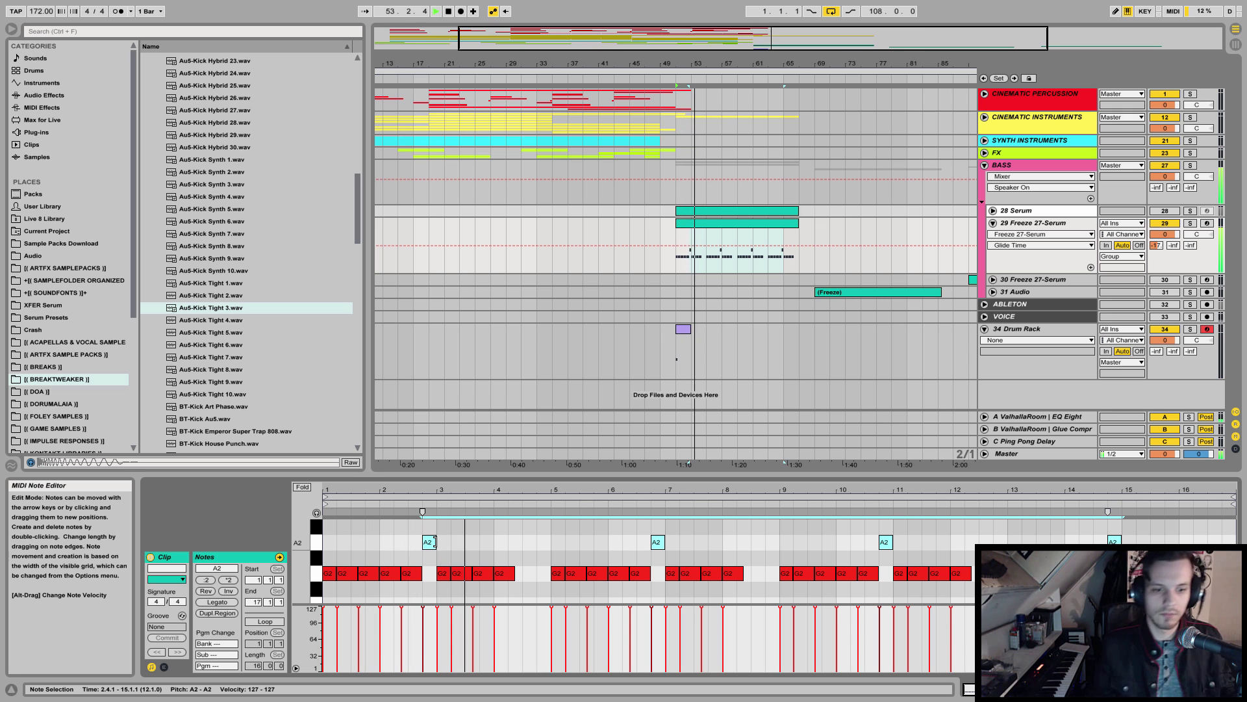
mouse_move(428, 543)
left_mouse_down()
mouse_move(430, 594)
mouse_move(432, 575)
left_mouse_up()
key("space")
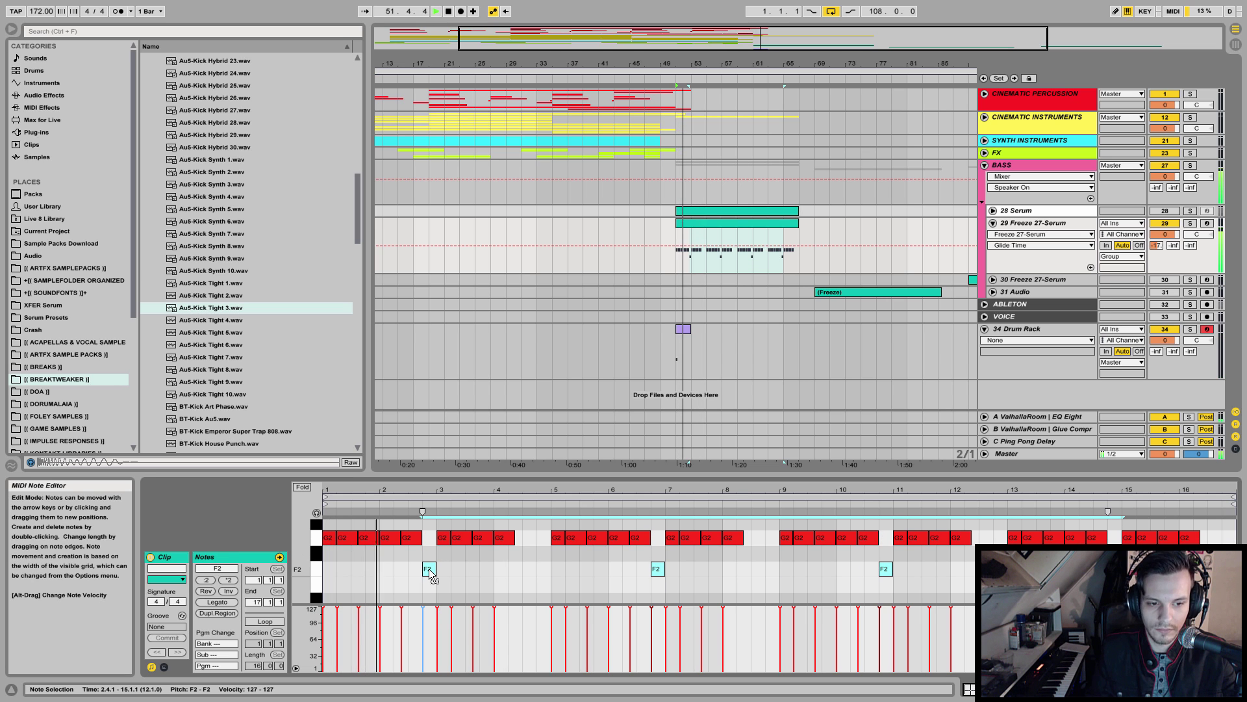
- Try the four phrase-ending notes at G#2, return them to A#2, and audition the result
left_click_drag(430, 571, 427, 529)
key("space")
key("space")
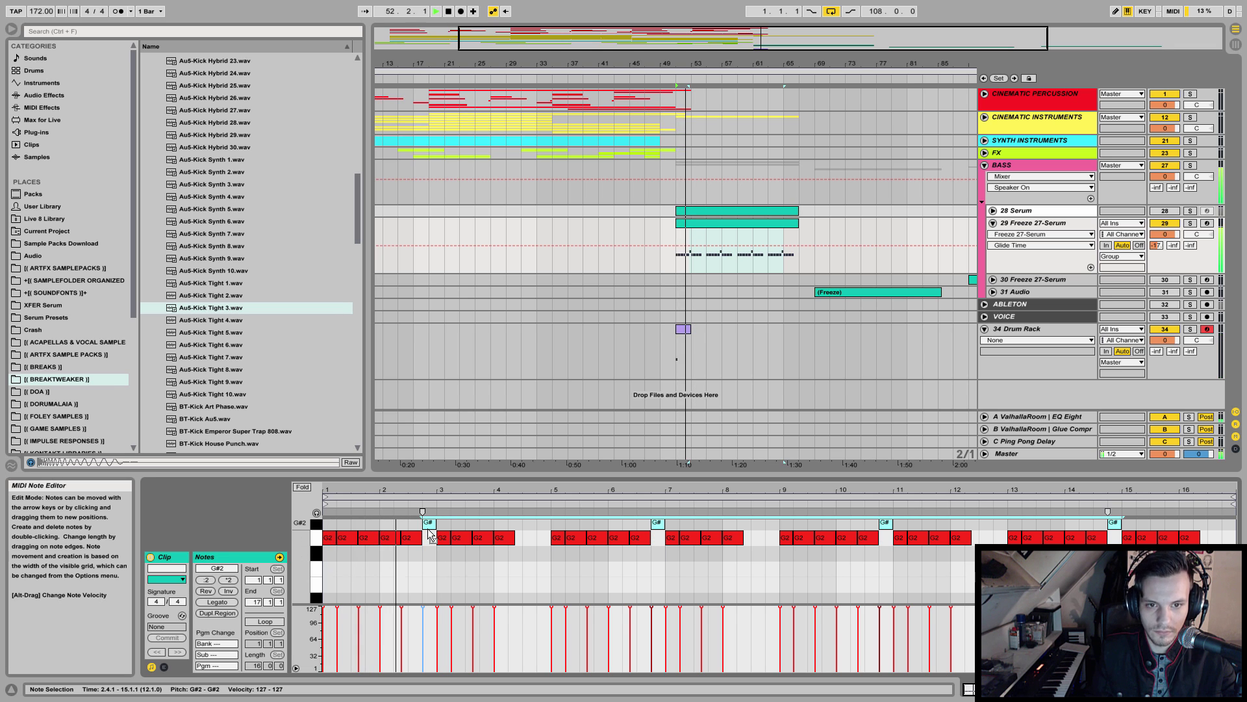
scroll(420, 544, "up", 3)
key("space")
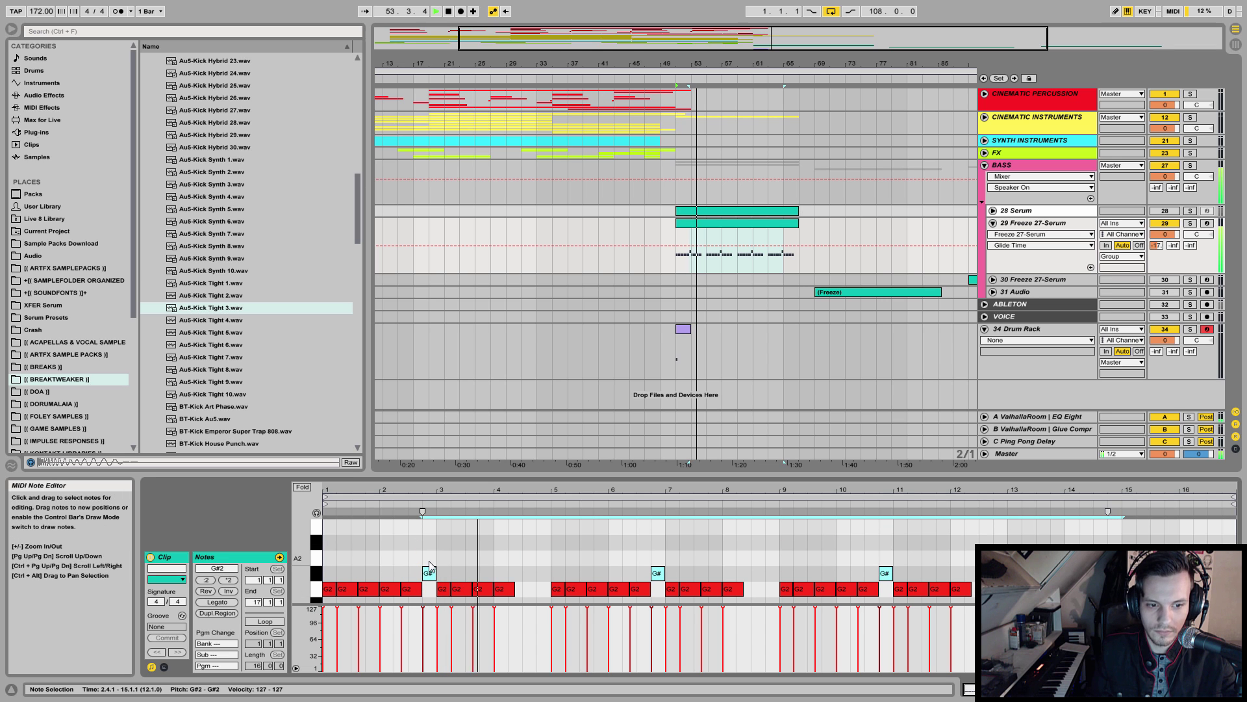
left_click_drag(434, 575, 435, 550)
key("space")
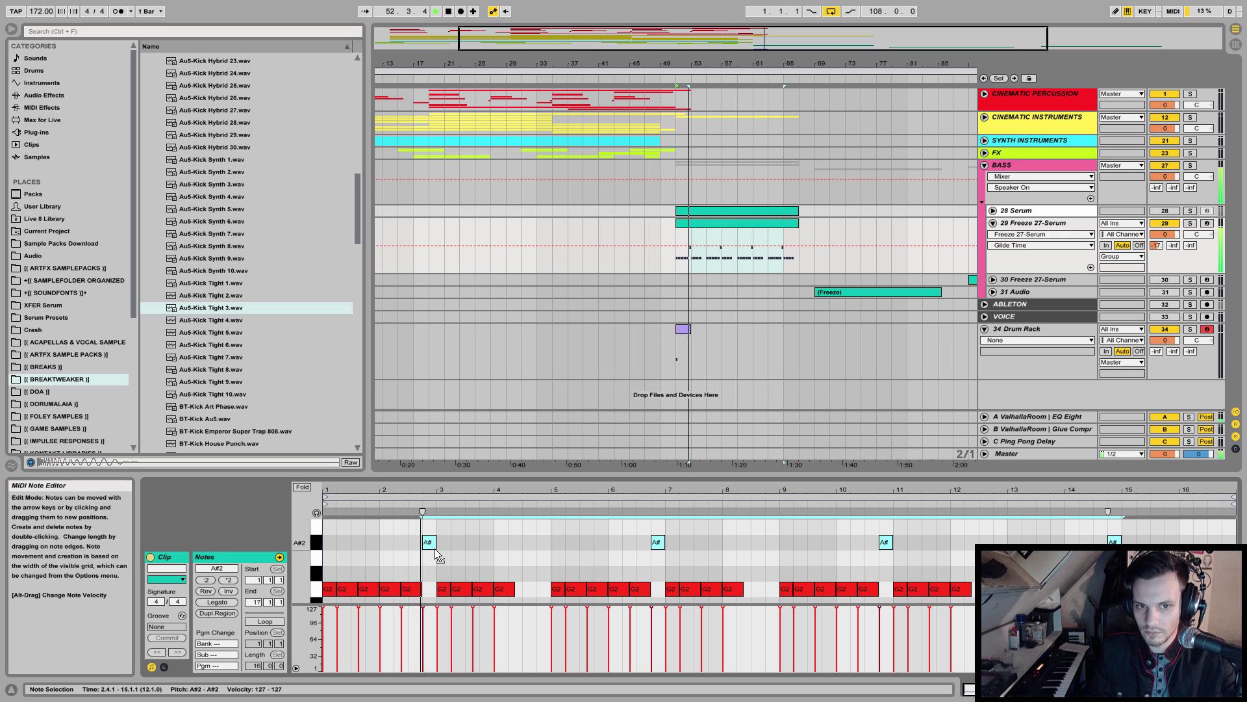
- Set the Freeze 27-Serum Sampler's sample end to 686483 during playback and audition from bar 49
key("shift+Tab")
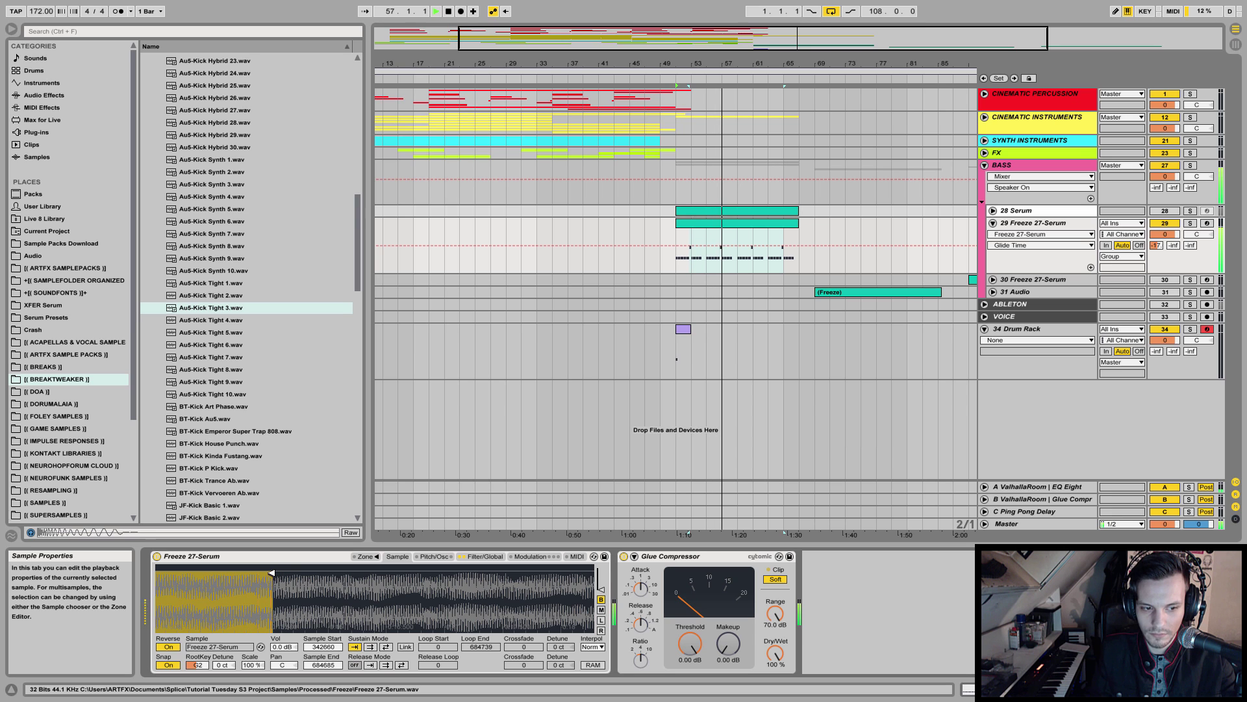
left_click_drag(269, 573, 289, 573)
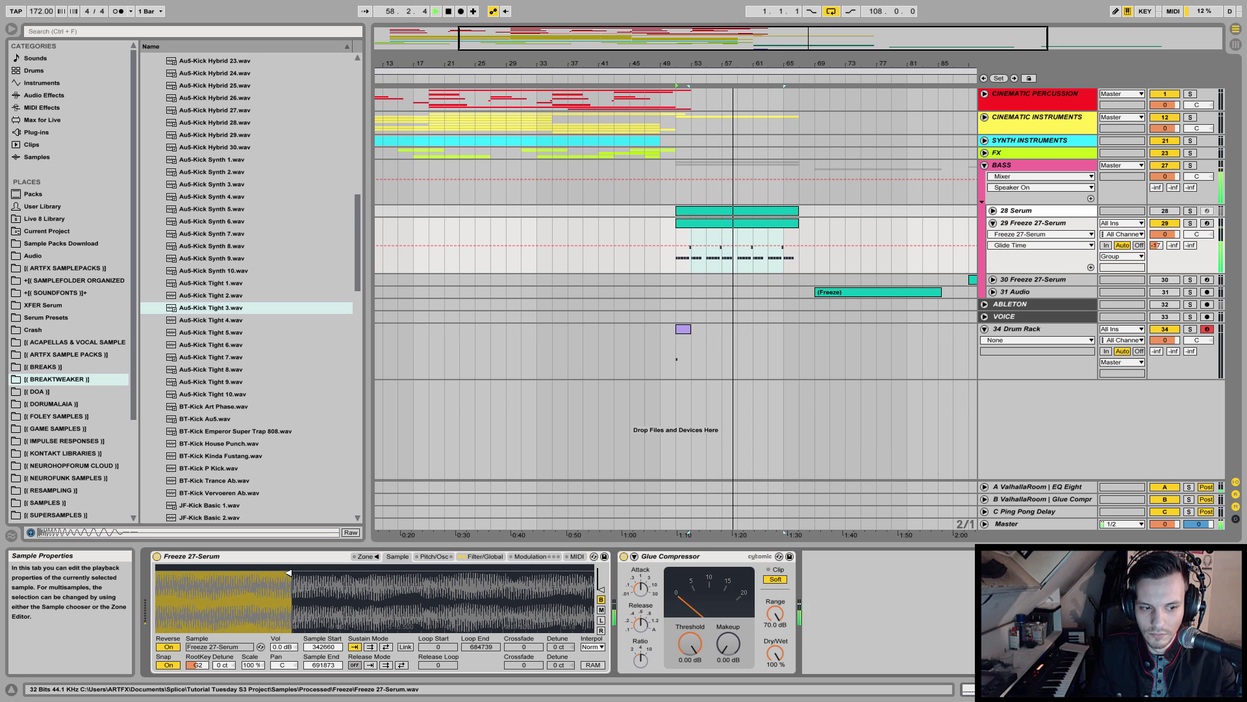
left_click_drag(288, 573, 274, 572)
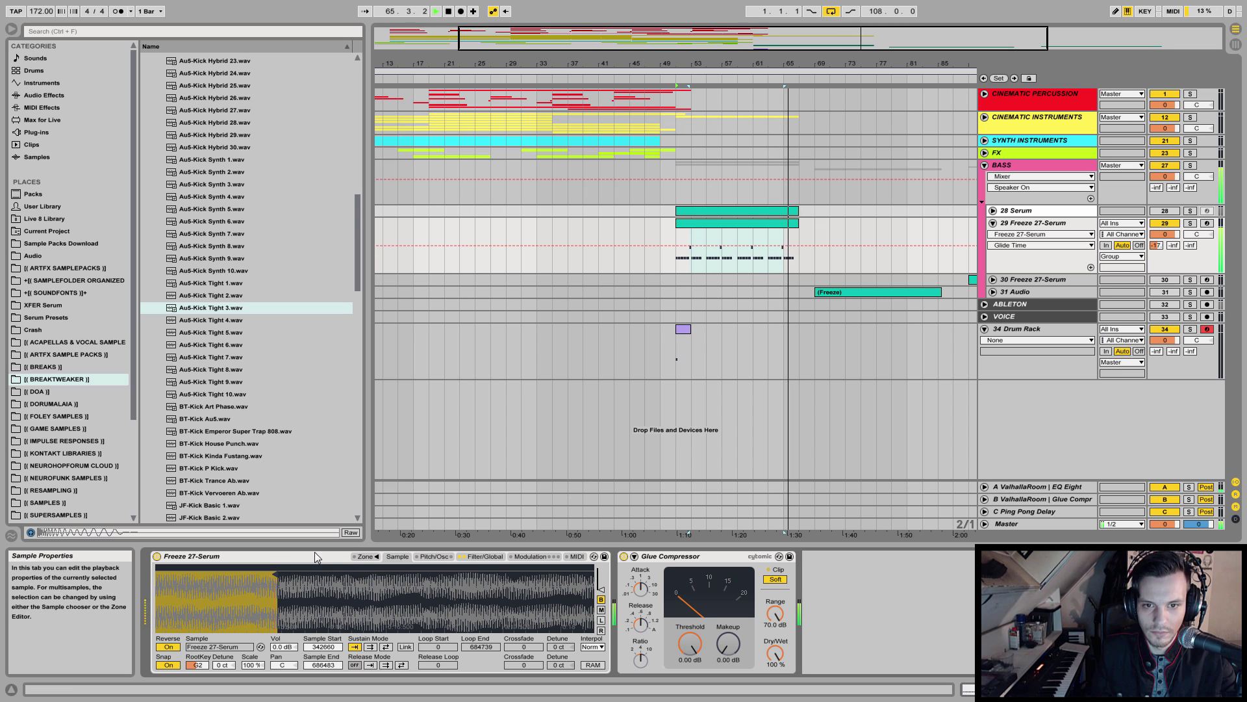
left_click(666, 263)
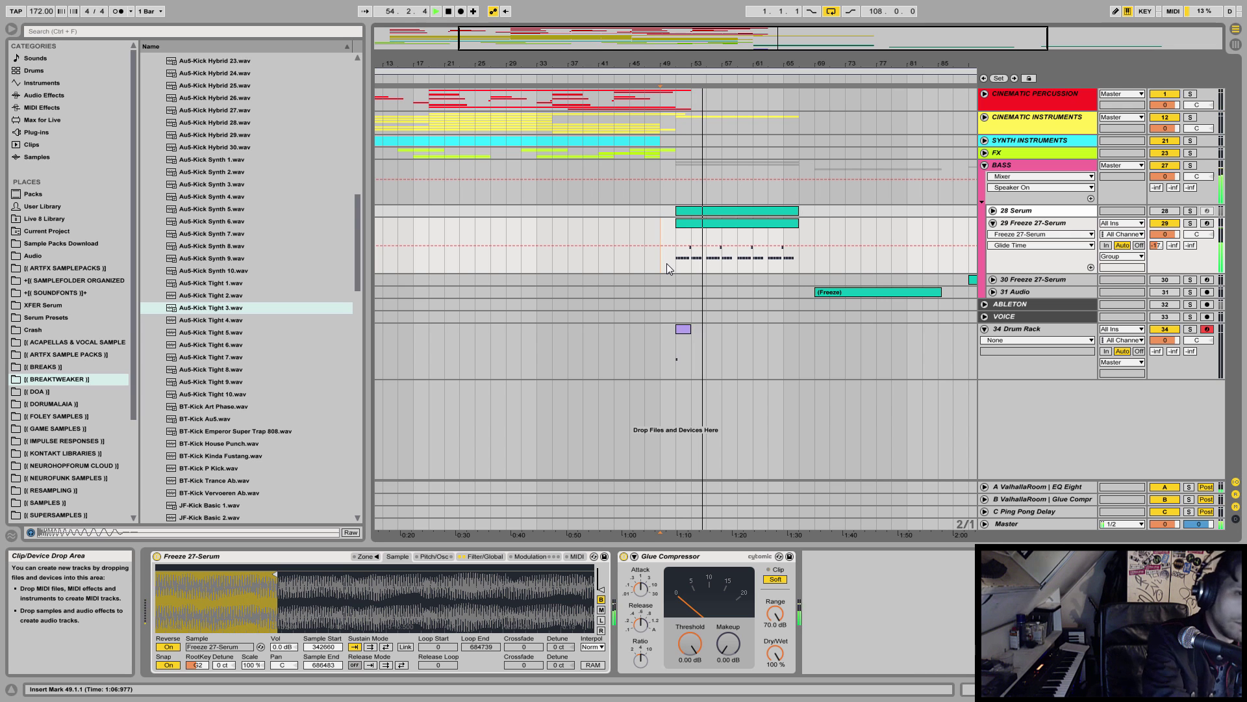
key("space")
- Audition the bass and kick from 51.1.1 with the arrangement zoomed in on the start of the drop
left_click_drag(680, 63, 667, 224)
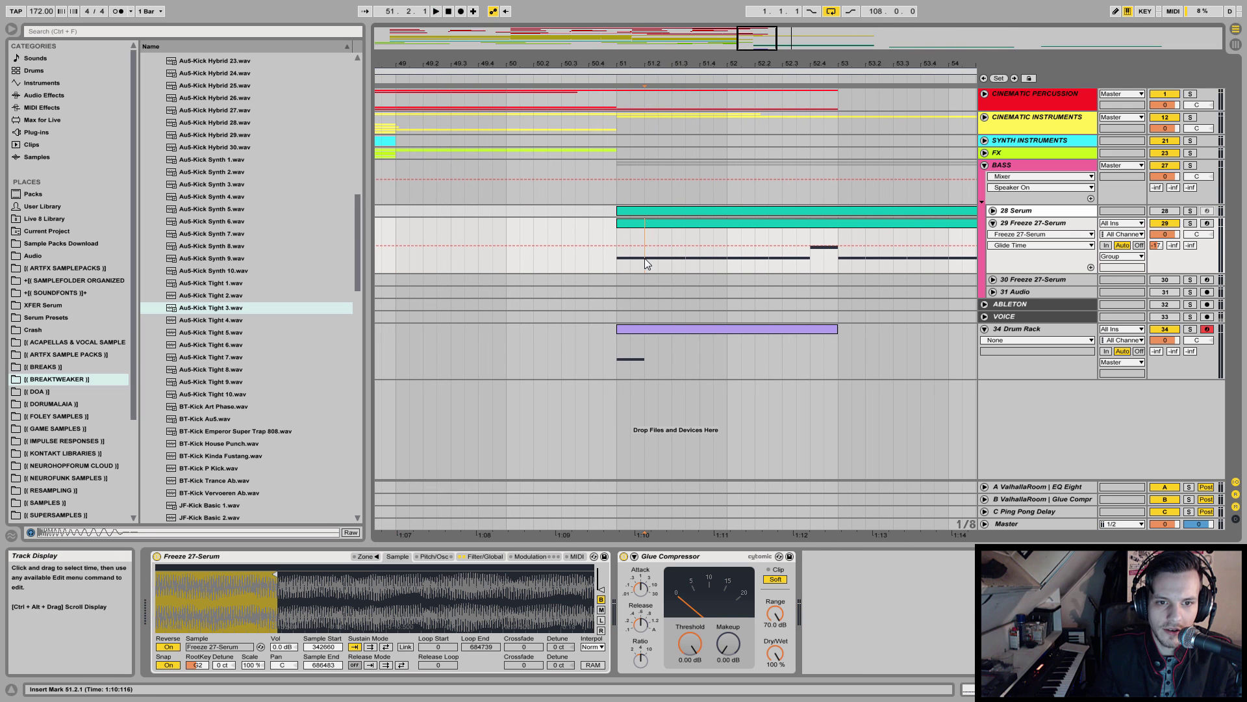
left_click(617, 256)
key("space")
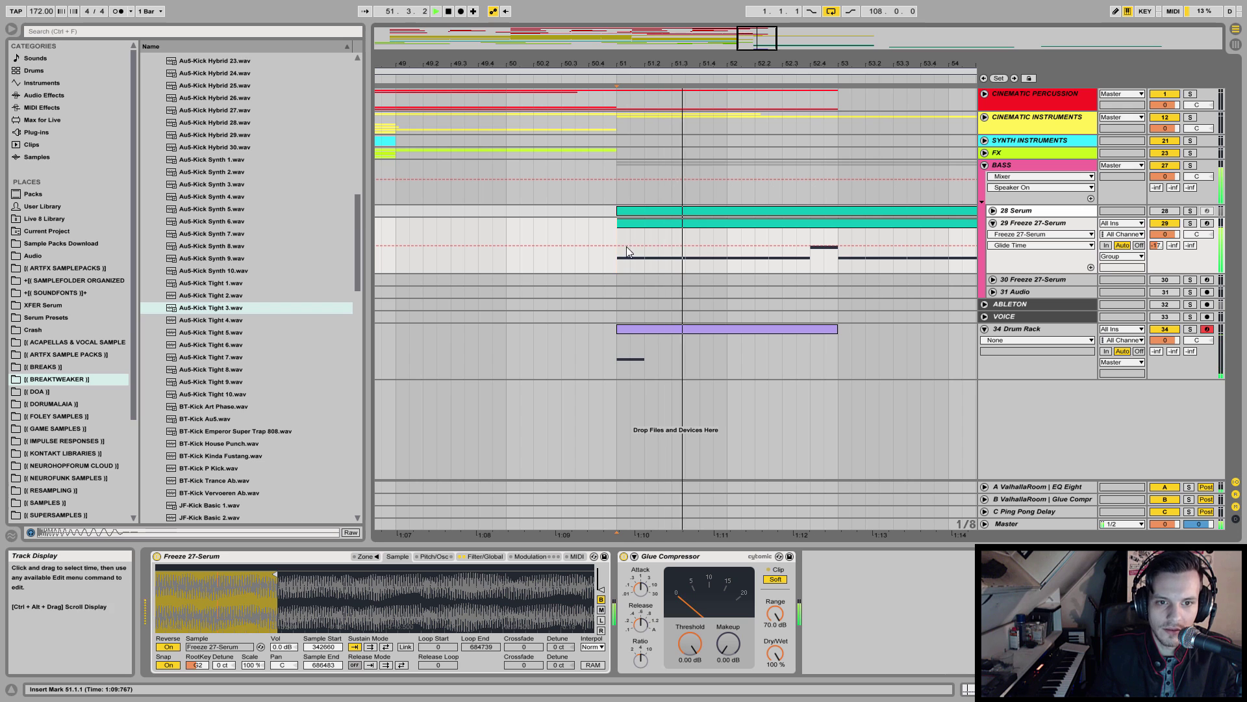
- Try the Freeze 27-Serum bass clip one beat earlier, starting at 50.4.1, and audition it from bar 47
key("space")
left_click_drag(660, 223, 629, 231)
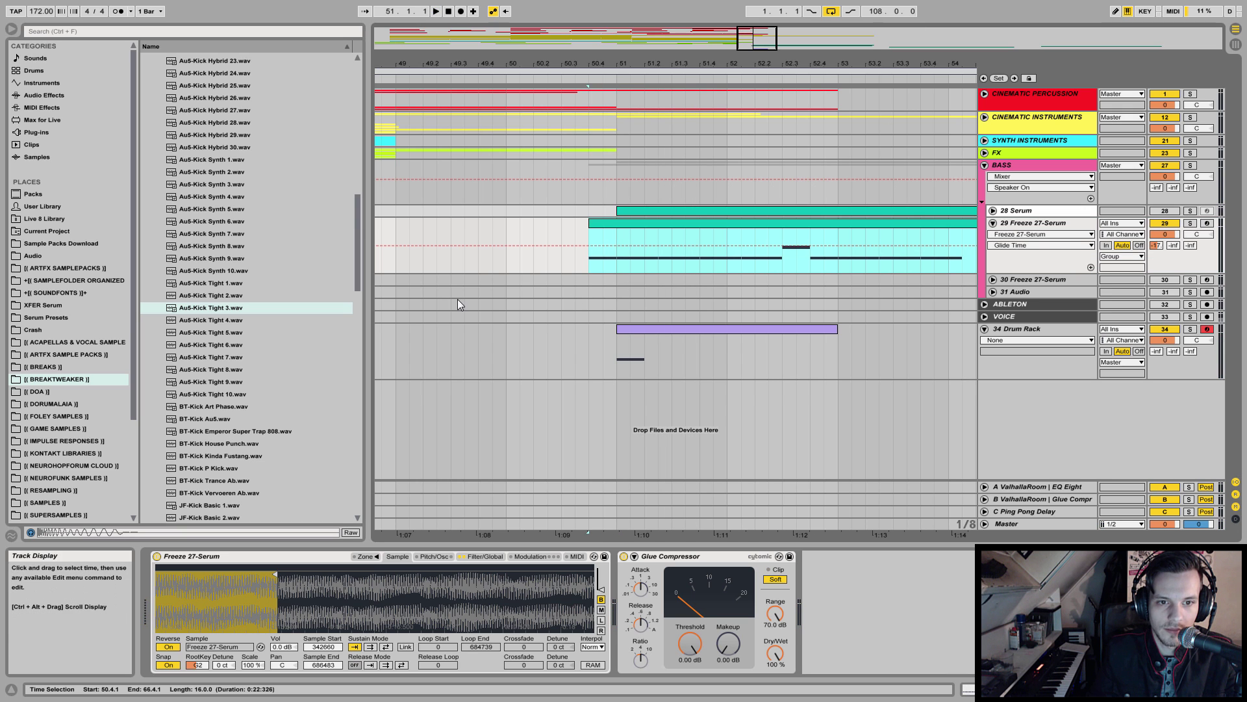
left_click_drag(598, 73, 597, 19)
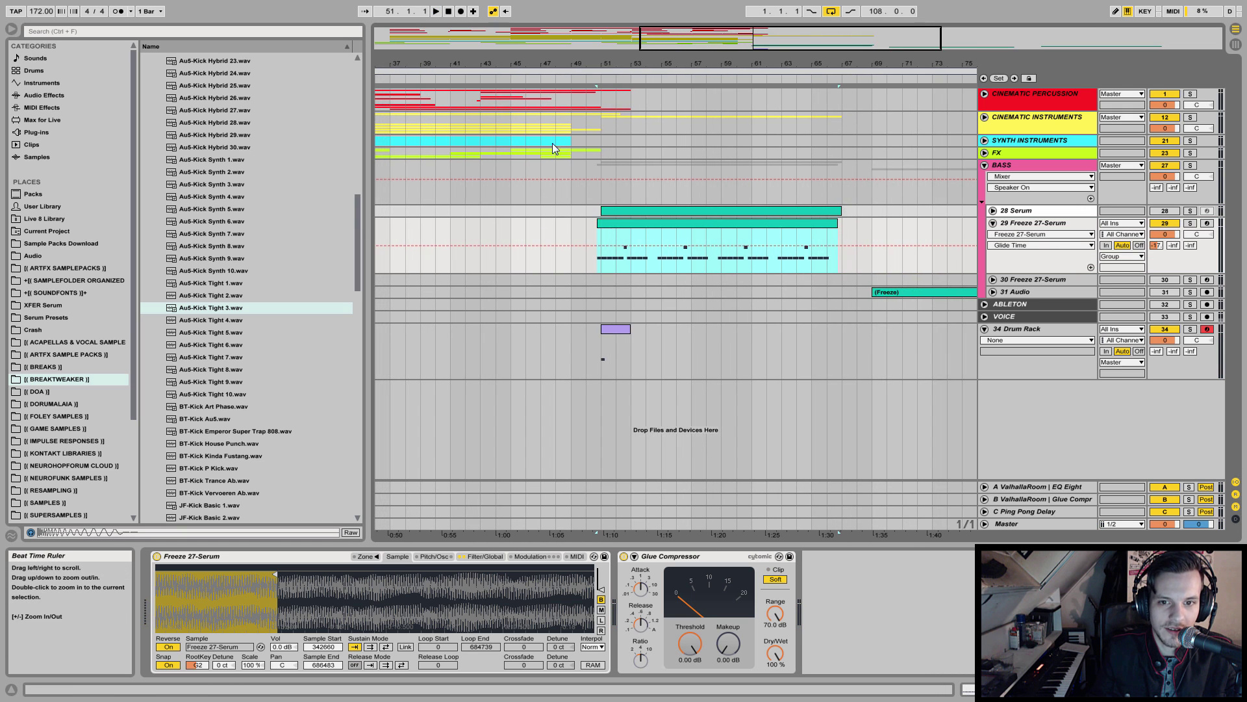
left_click(540, 253)
key("space")
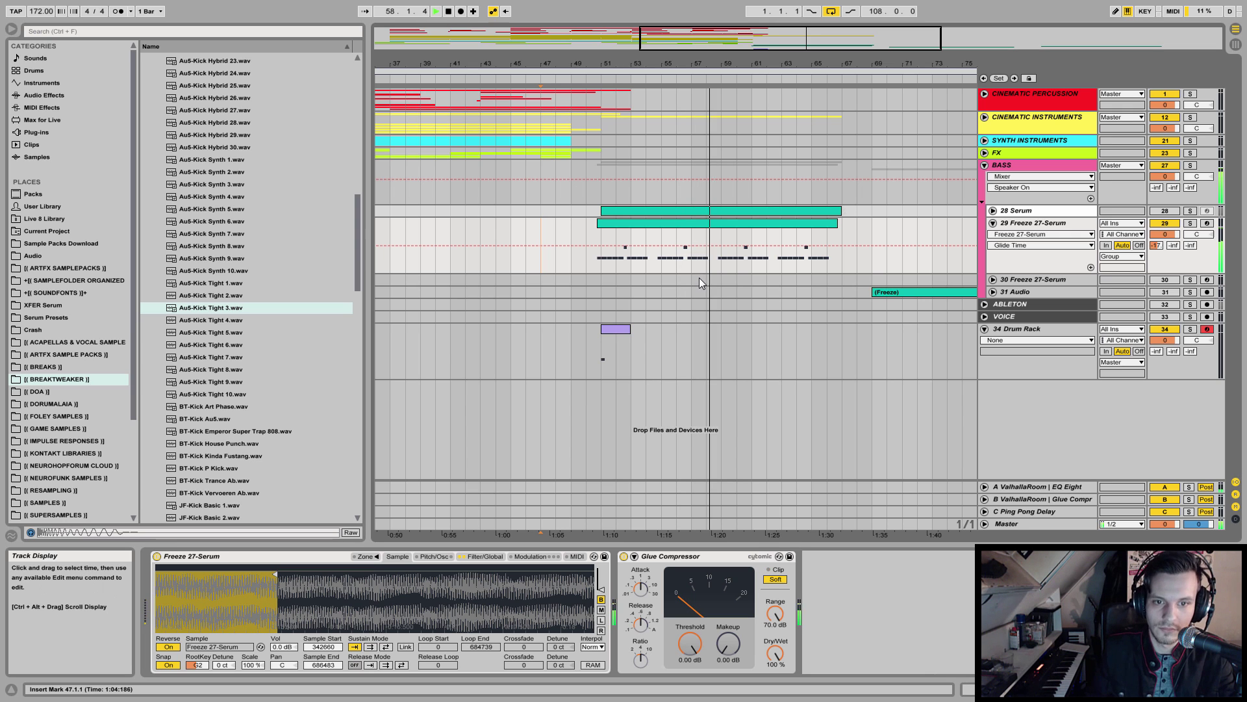
- Realign the bass clip to 51.1.1 with its start marker at 1.2.1 and Loop enabled, fill it to bar 67, and audition from bar 50
left_click_drag(613, 224, 621, 228)
double_click(611, 225)
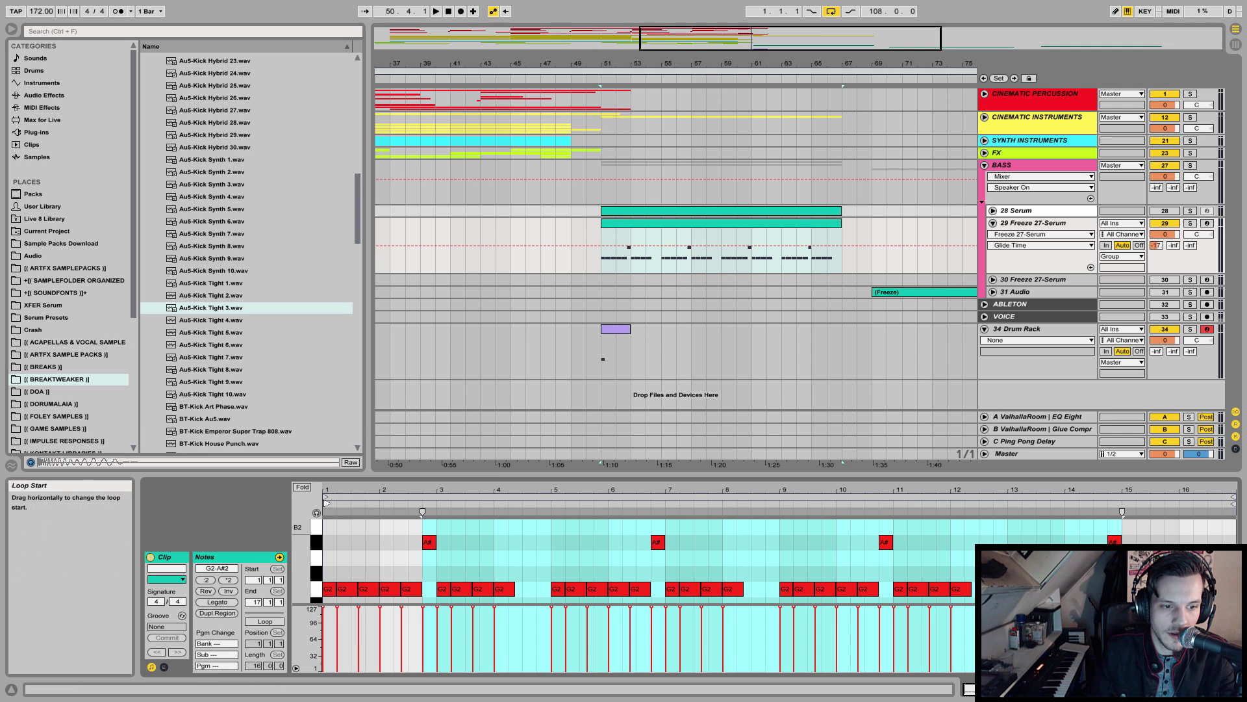
left_click_drag(328, 503, 338, 503)
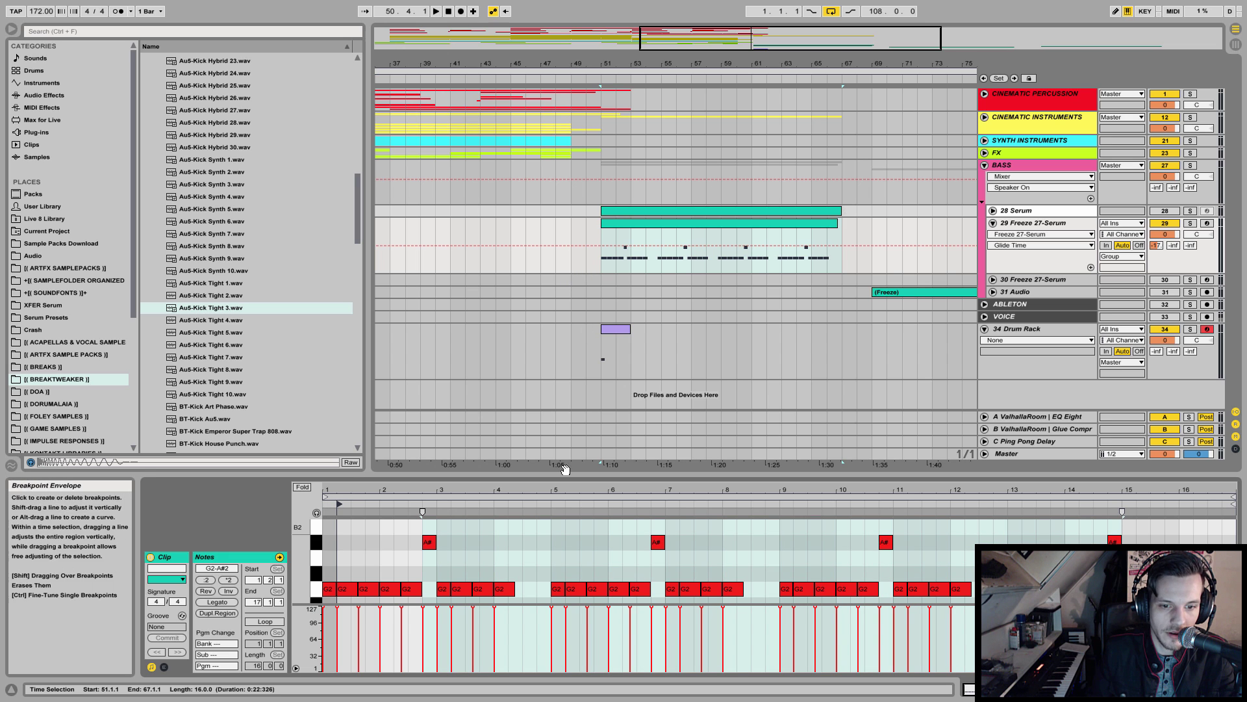
left_click(266, 621)
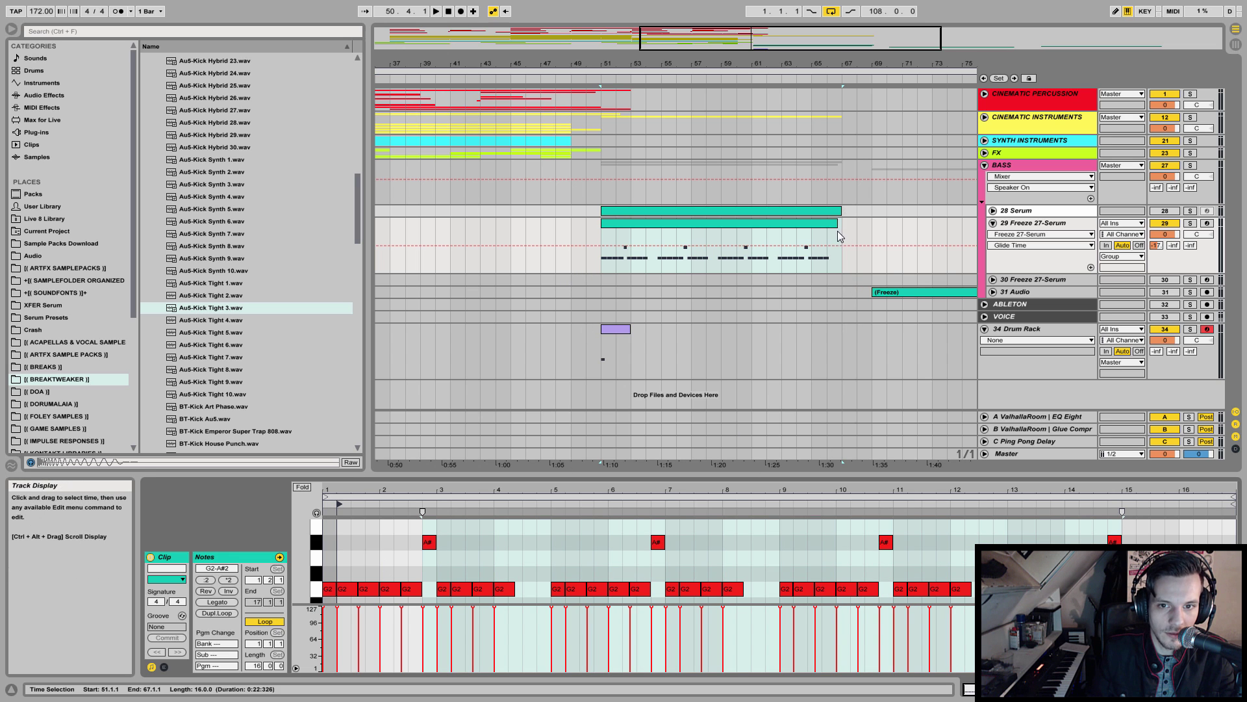
left_click(590, 236)
key("space")
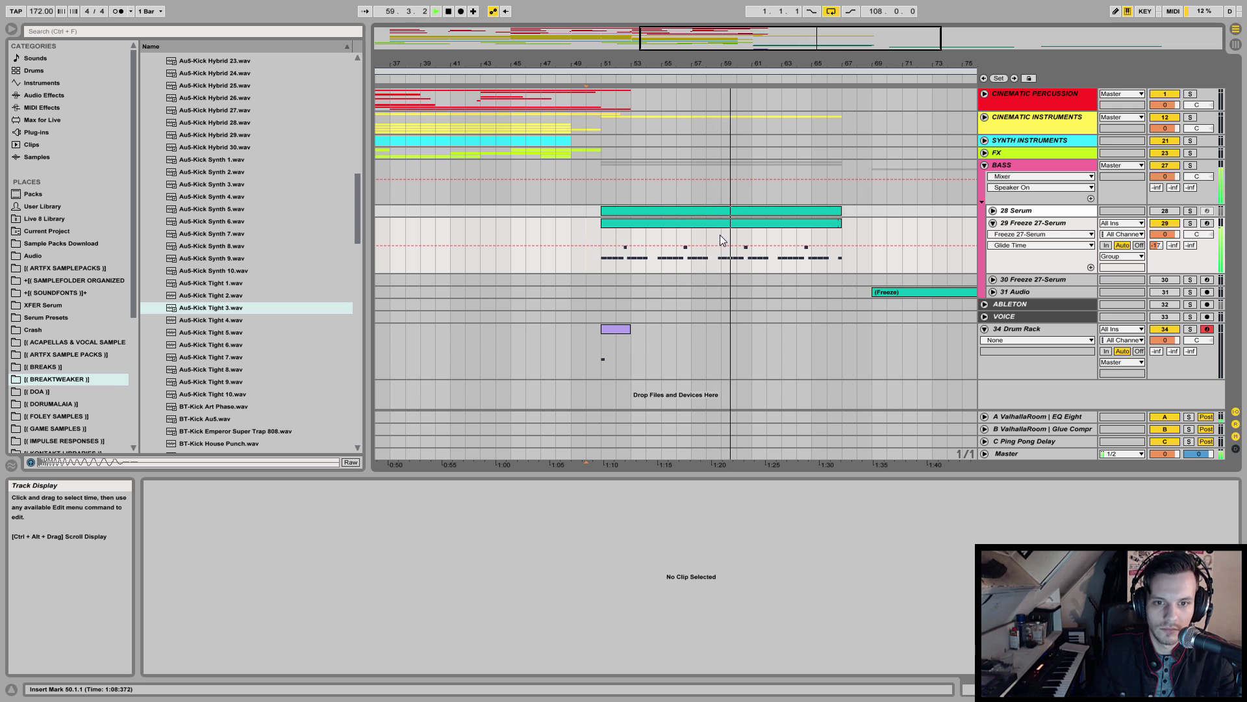
- Try a one-beat A2 note at 8.3.1 in the looped bass clip and remove it
key("space")
double_click(735, 220)
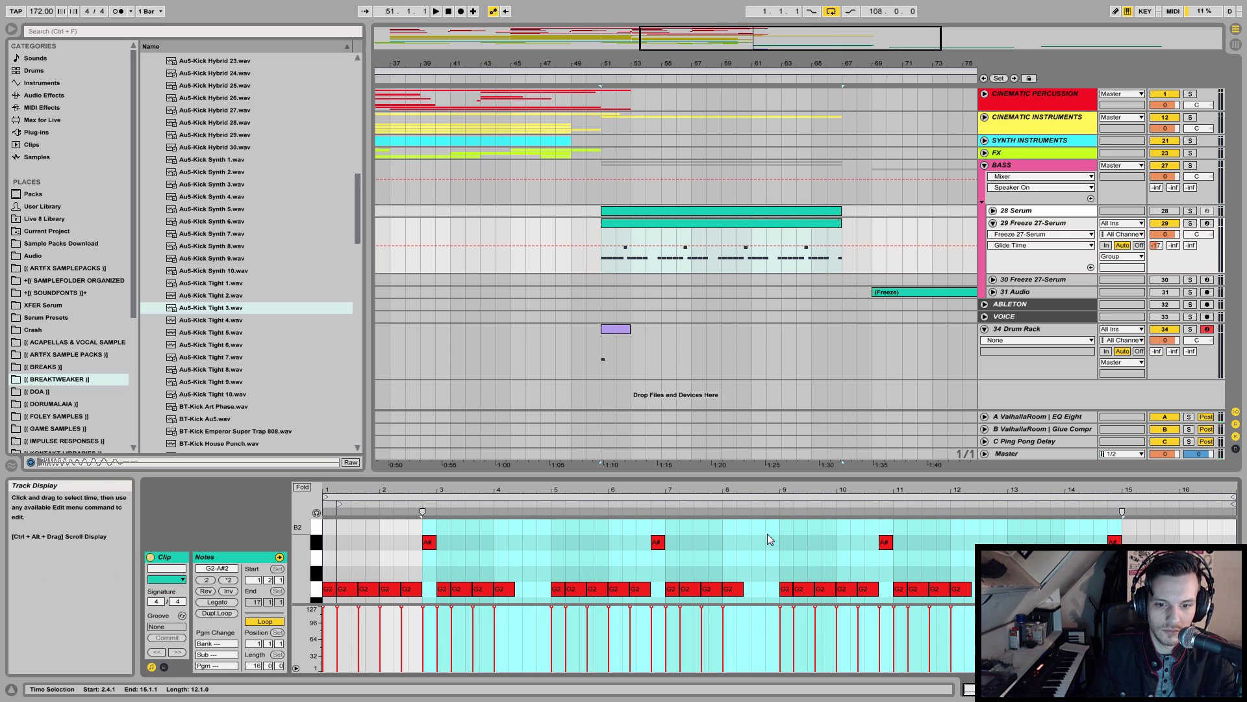
double_click(762, 559)
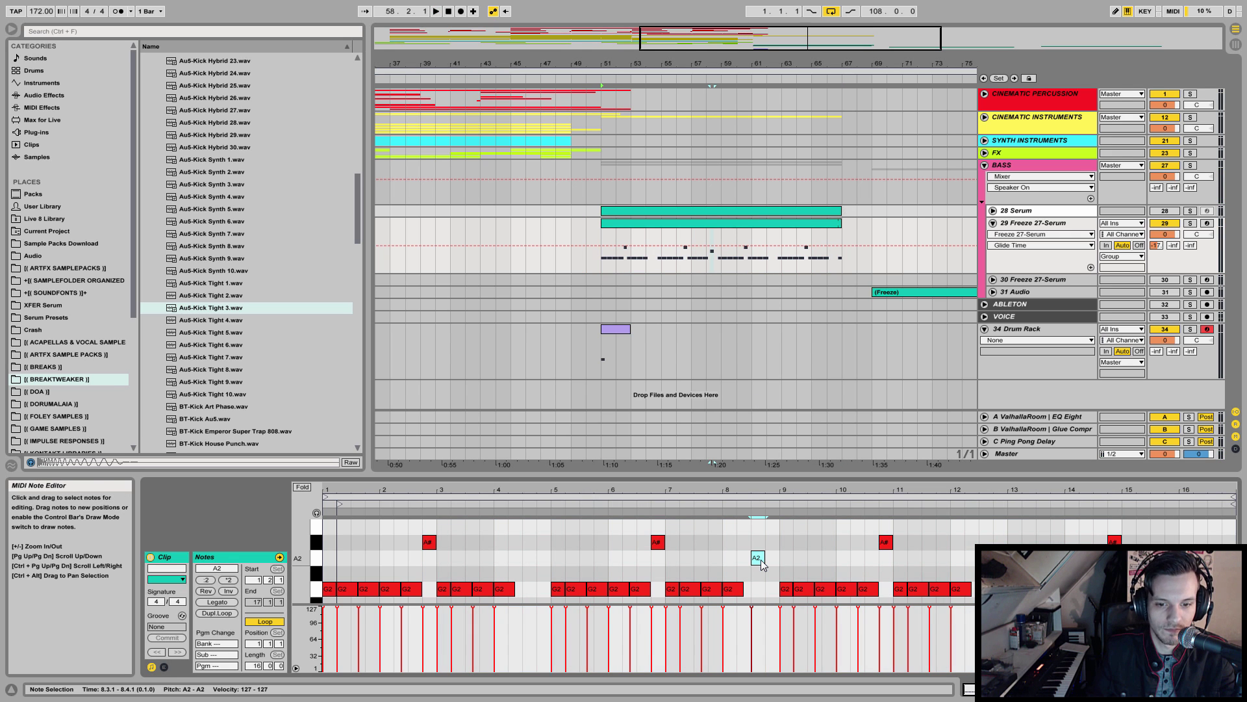
key("Delete")
left_click_drag(789, 564, 784, 593)
- Consolidate the bass clip, delete the G2 note at 8.4.1, and audition the pattern from 50.1.1
left_click(713, 222)
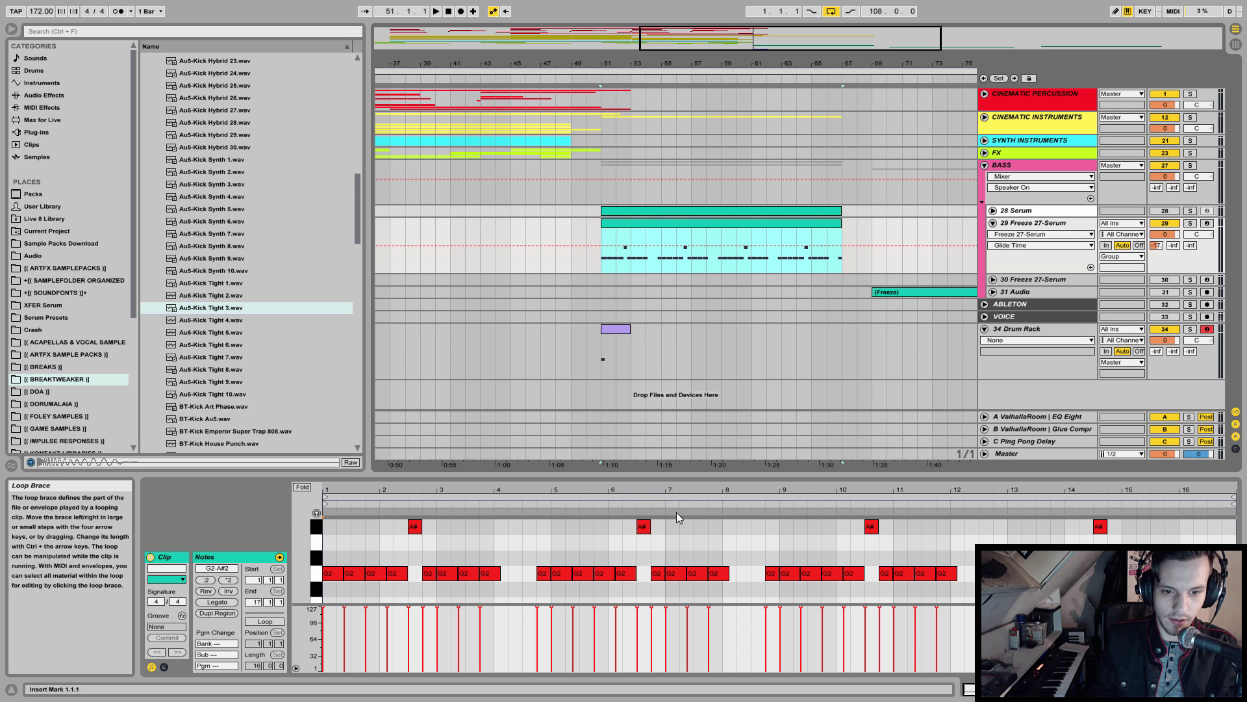
left_click_drag(777, 546, 773, 577)
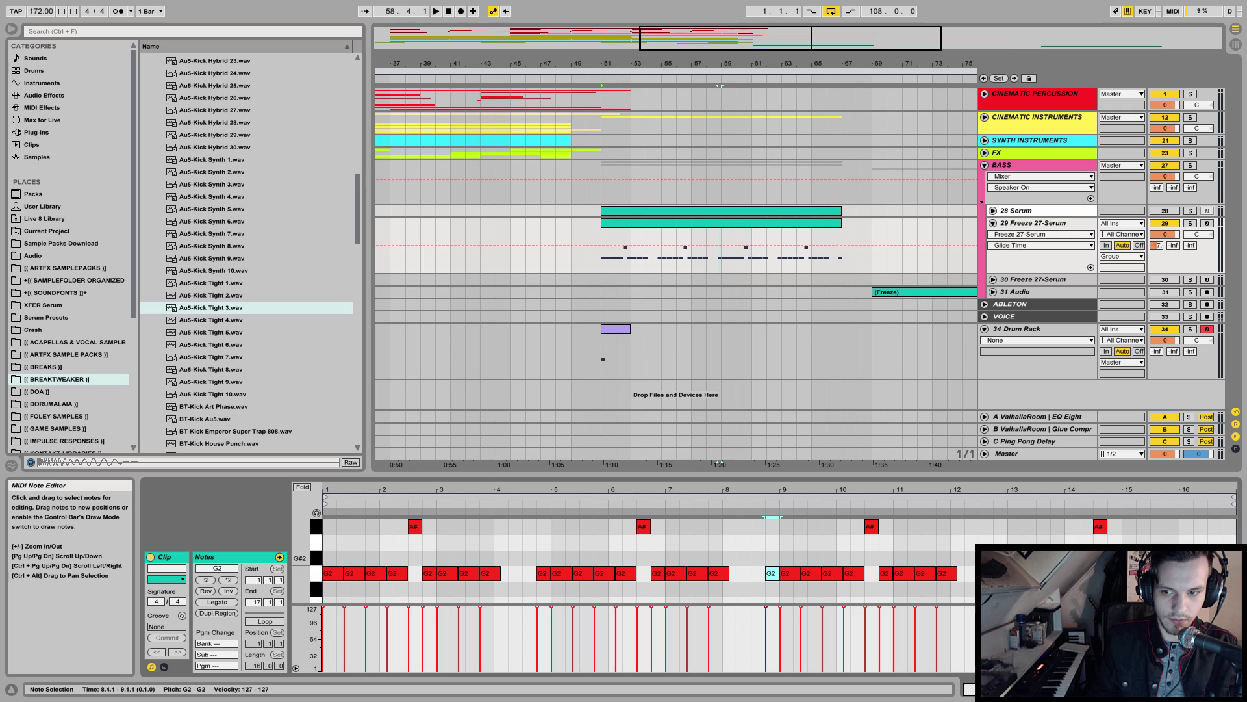
key("Delete")
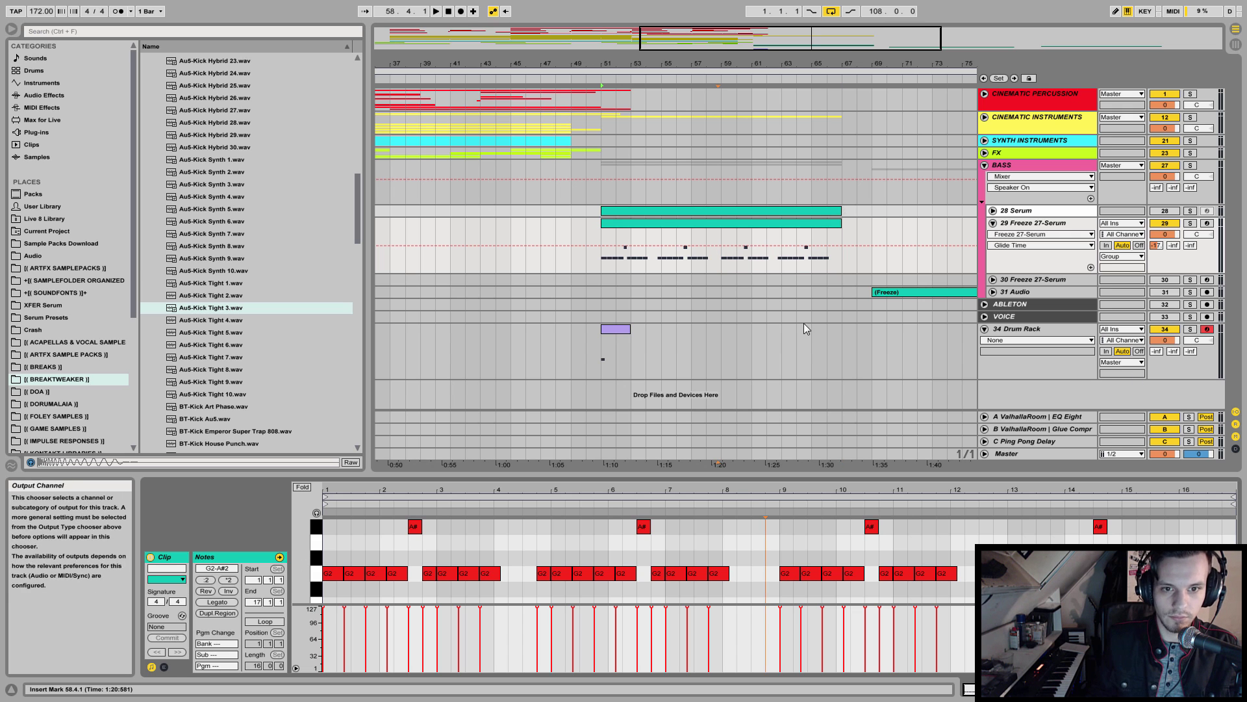
left_click(593, 261)
key("space")
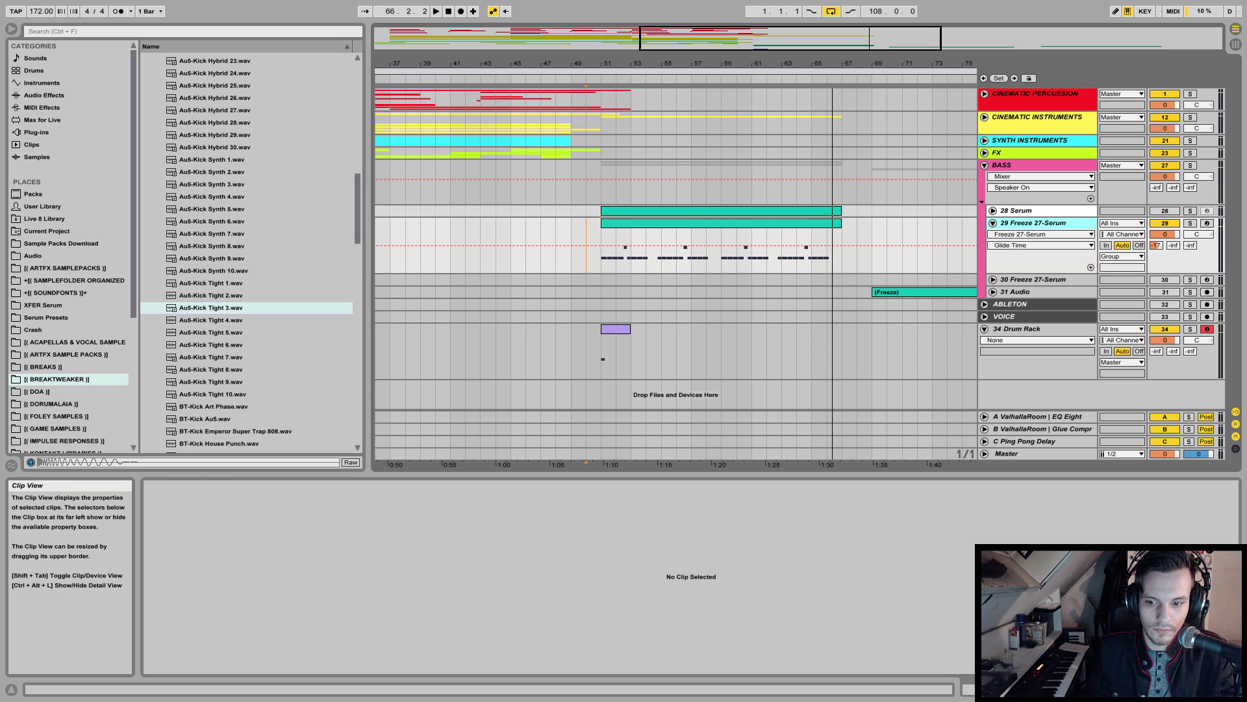
- Add an Auto Filter to the BASS group and set it to highpass with the cutoff frequency at 26.0 Hz
left_click(1130, 689)
left_click(1031, 163)
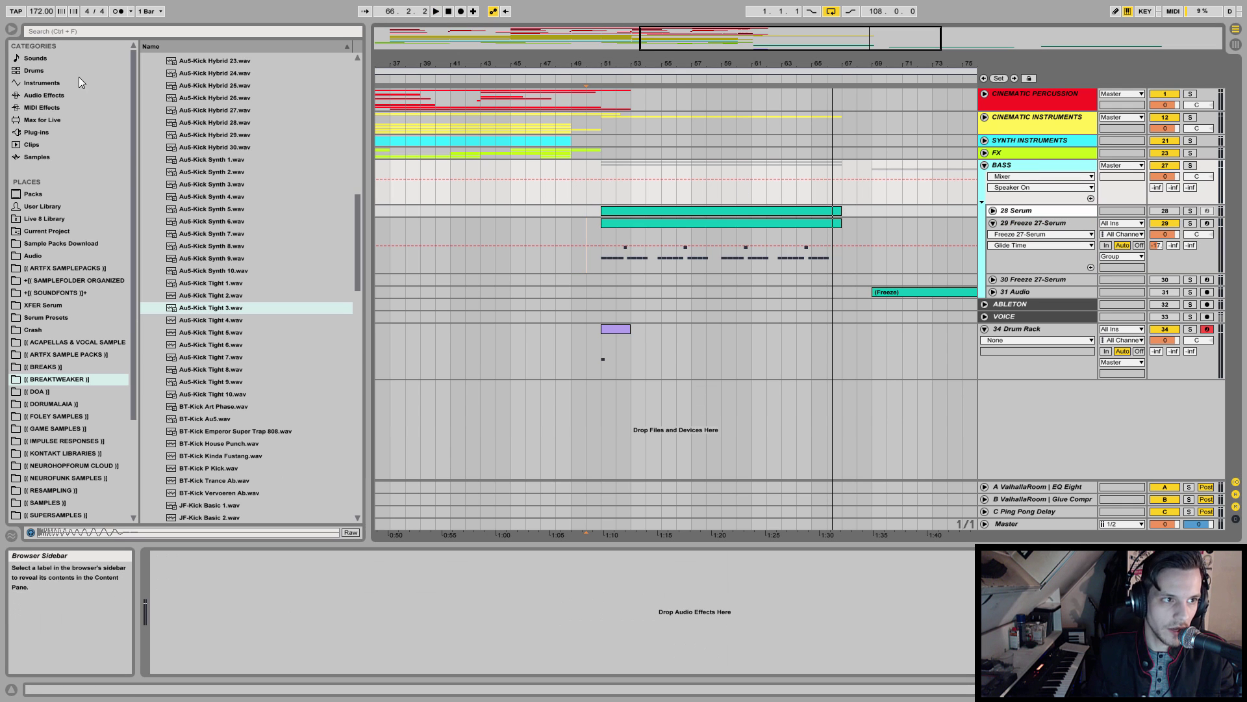
left_click(41, 82)
left_click(45, 95)
left_click(179, 83)
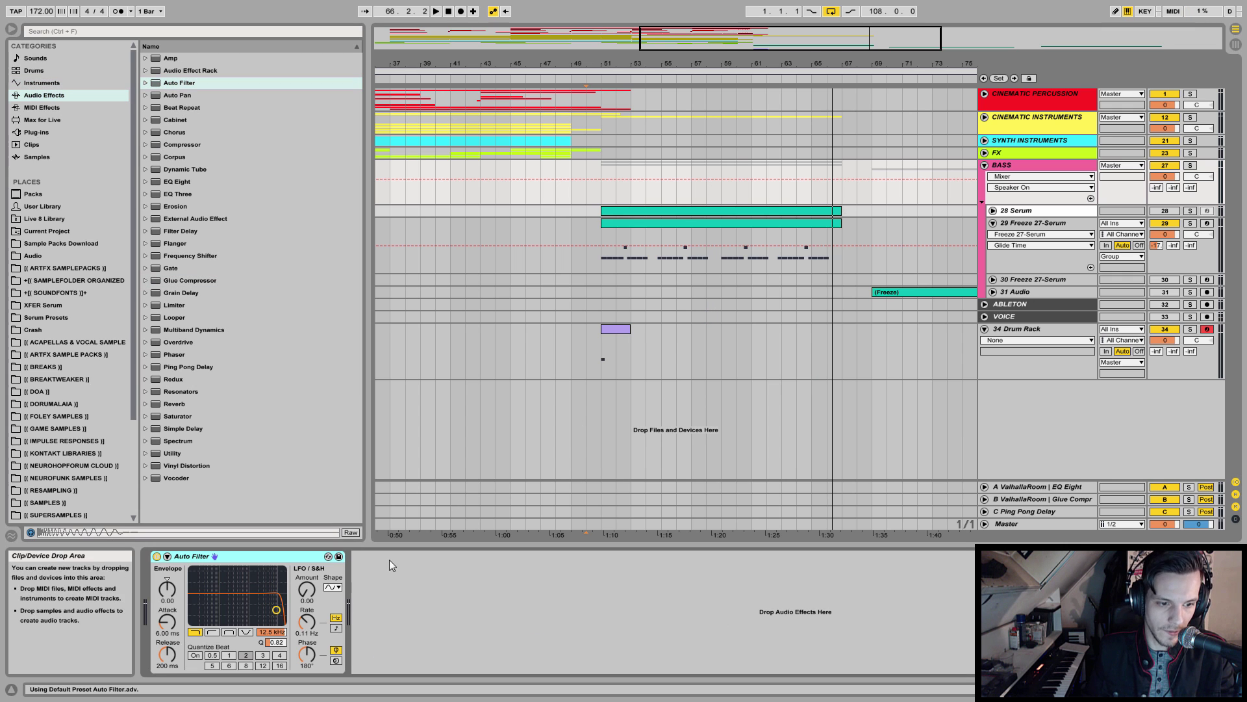
left_click(212, 632)
left_click_drag(278, 634, 280, 625)
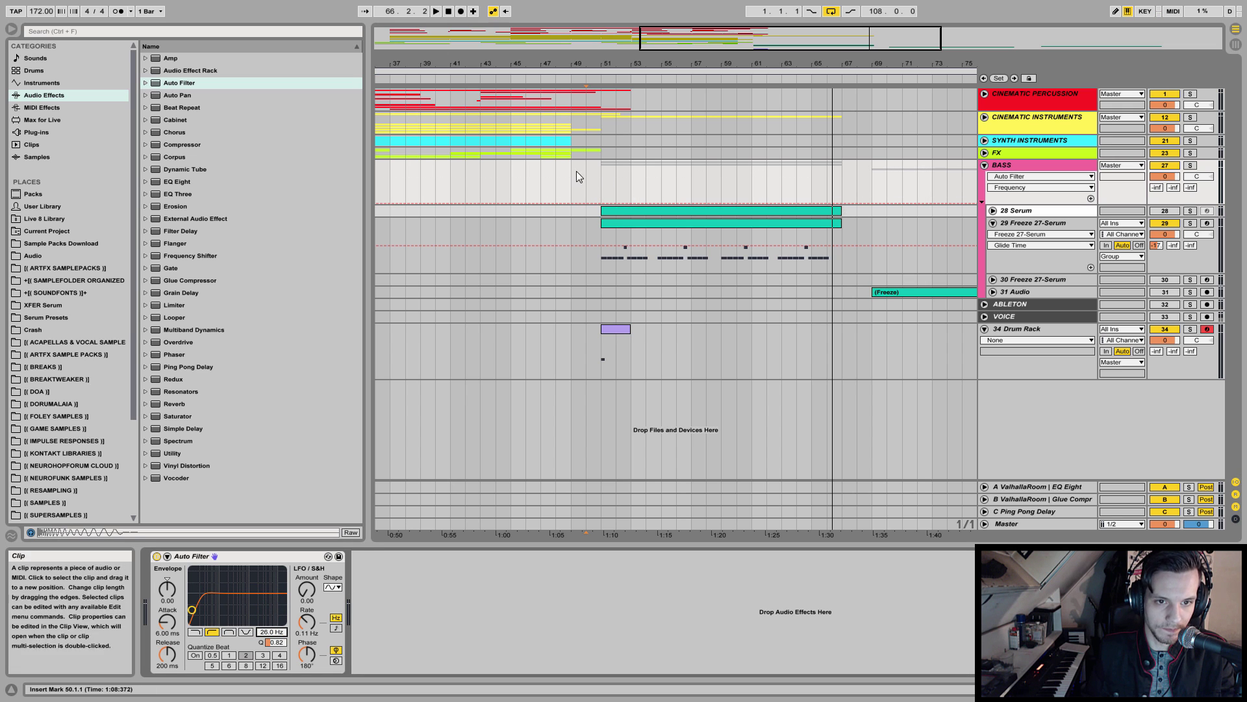
- Show the BASS group's Auto Filter Frequency automation in its own lane and audition the drop from 51.1.1
left_click(1091, 198)
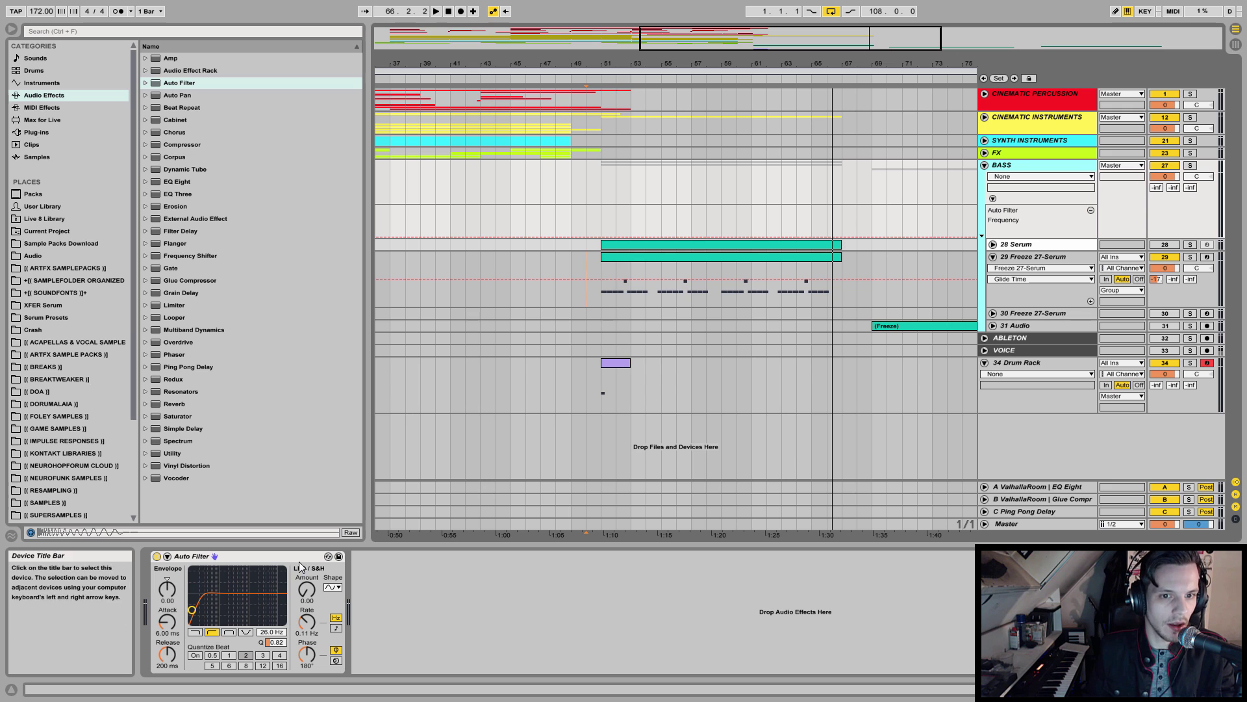
left_click(599, 303)
left_click(599, 301)
key("space")
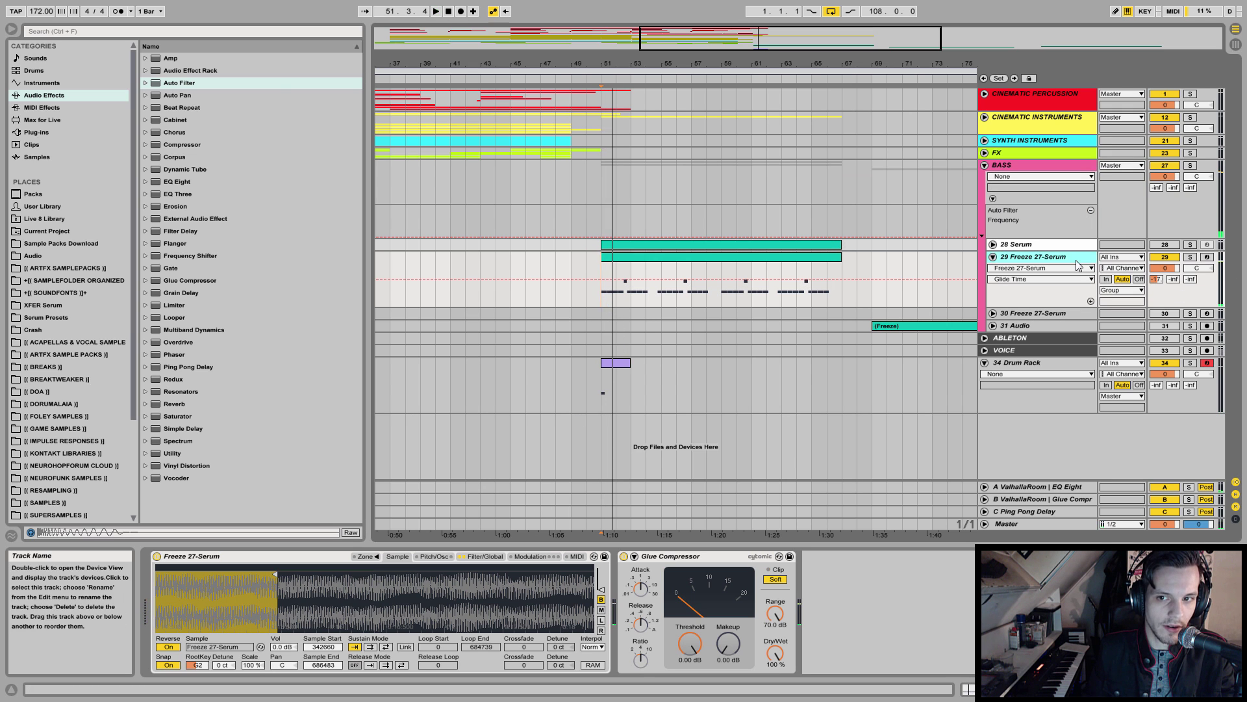
- Set the BASS Auto Filter's Q to 0.83 and compare the drop with the filter bypassed and active
left_click(1050, 172)
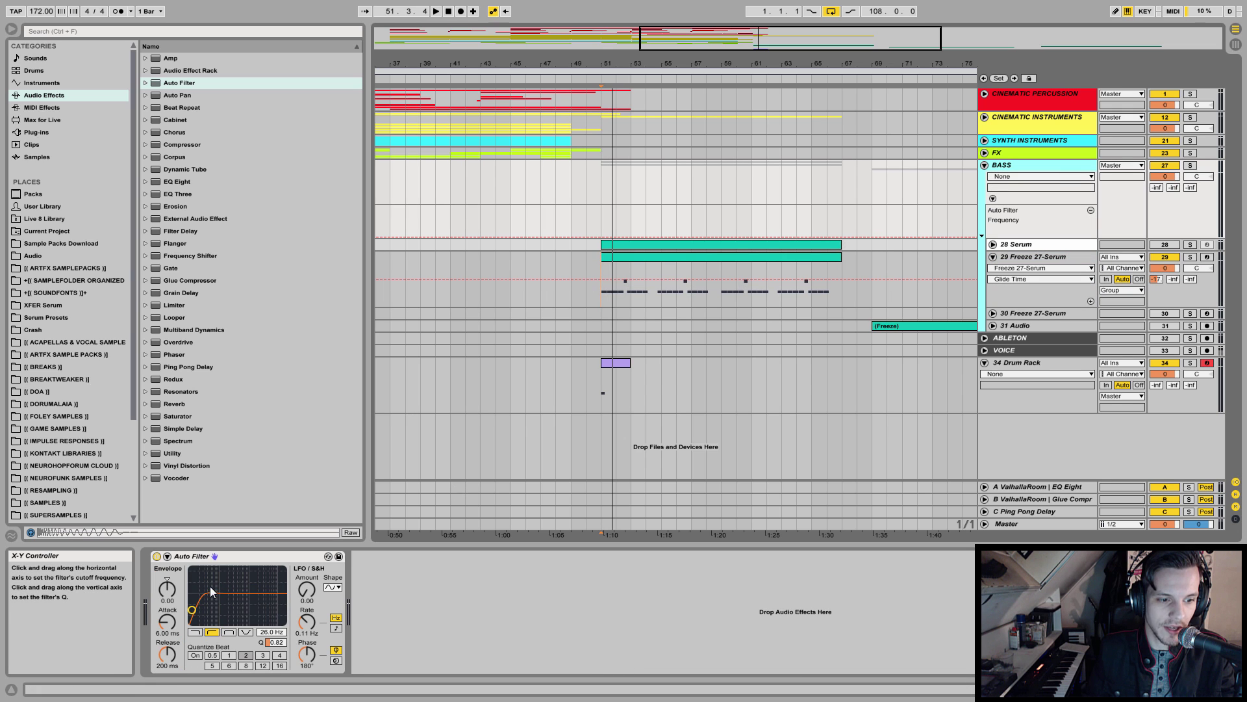
mouse_move(276, 643)
left_mouse_down()
mouse_move(276, 618)
mouse_move(276, 682)
mouse_move(276, 630)
mouse_move(276, 641)
left_mouse_up()
key("space")
key("space")
left_click(157, 556)
key("space")
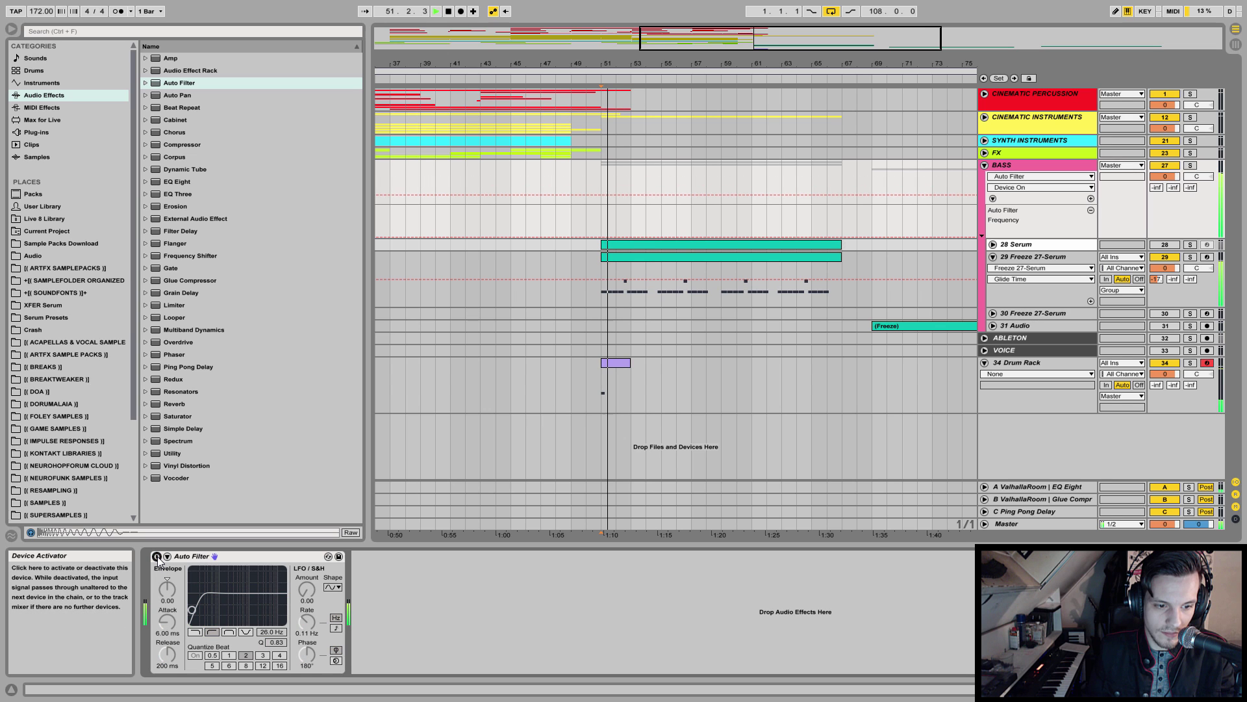
left_click(156, 557)
key("space")
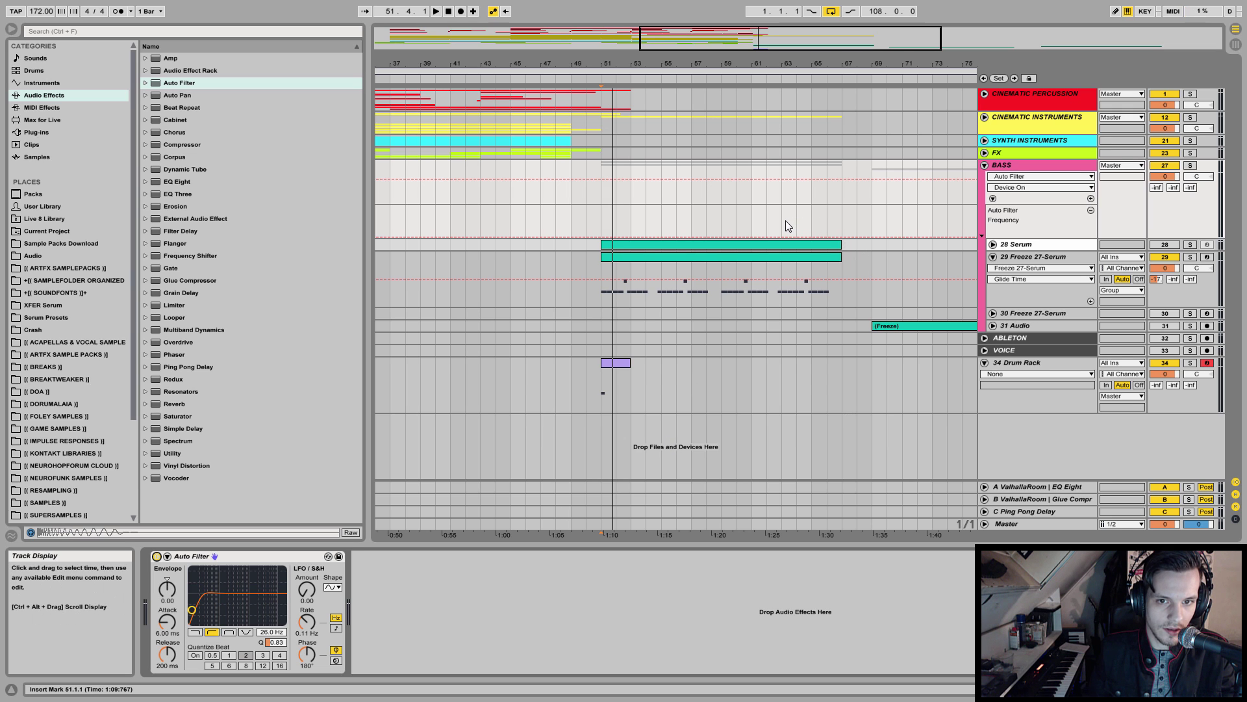
- Draw a Frequency automation ramp rising from bar 63 to bar 66 and falling back to 26.0 Hz at bar 67, then audition it
left_click_drag(785, 220, 836, 212)
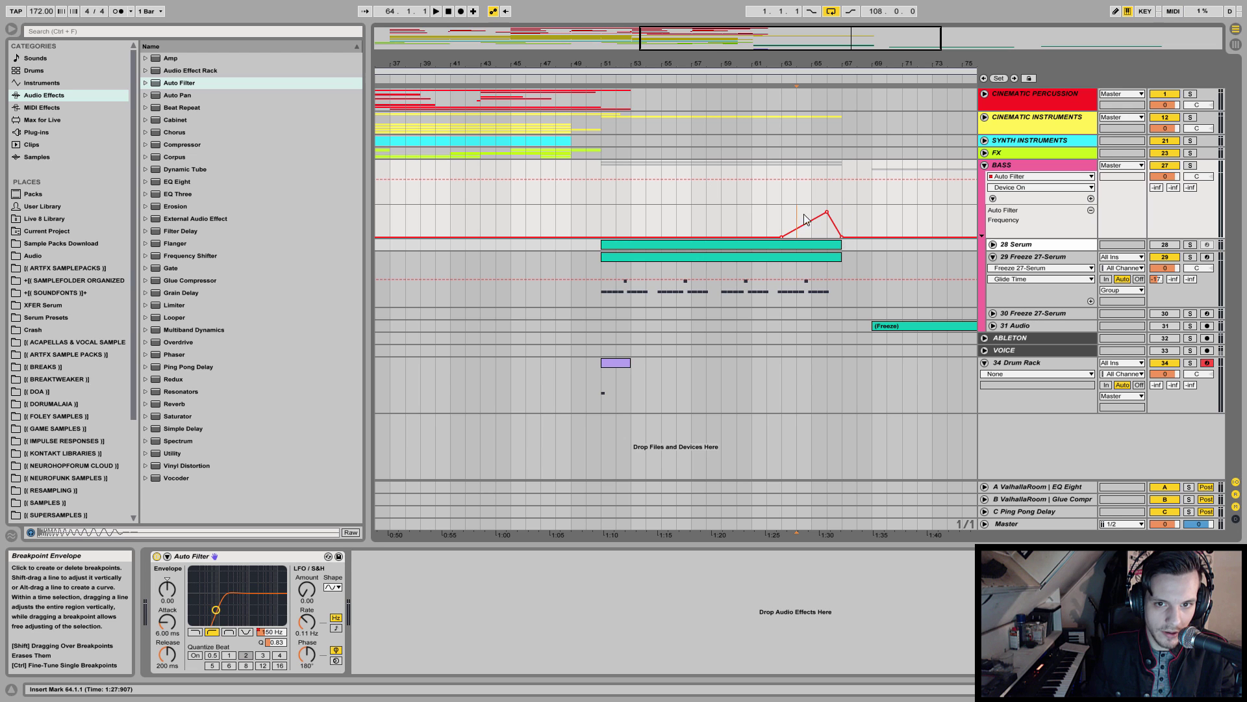
left_click(784, 213)
key("space")
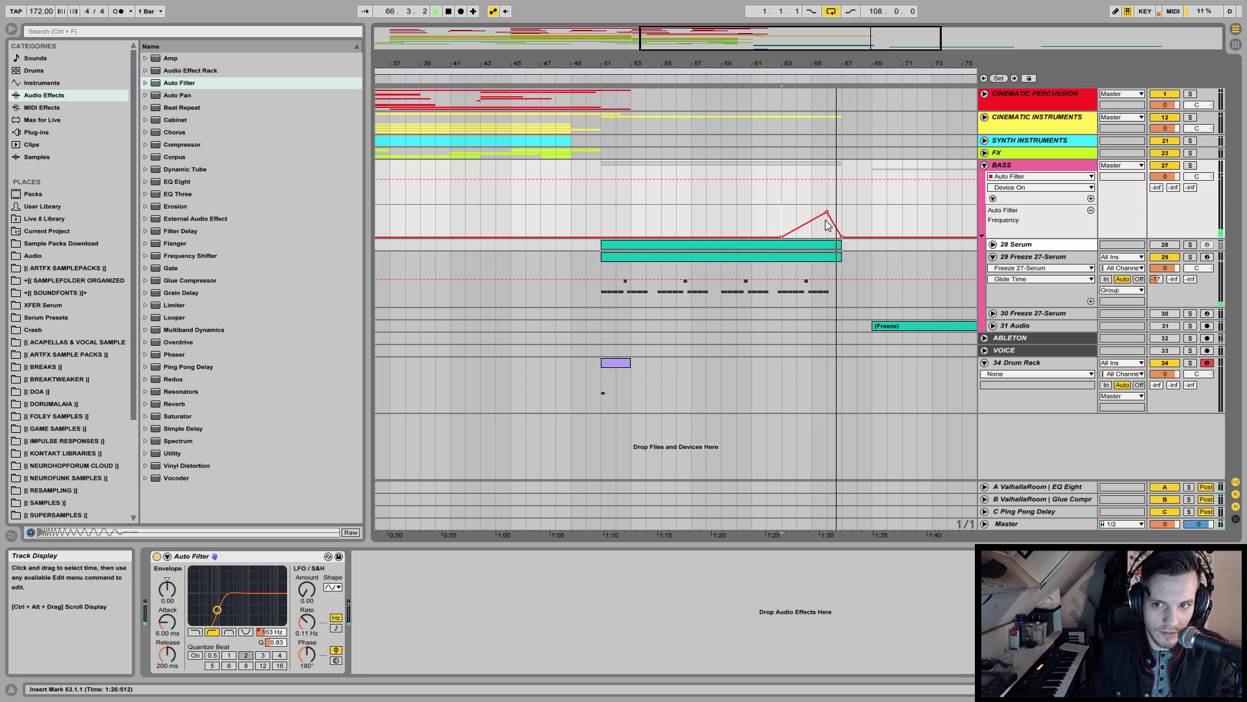
mouse_move(829, 216)
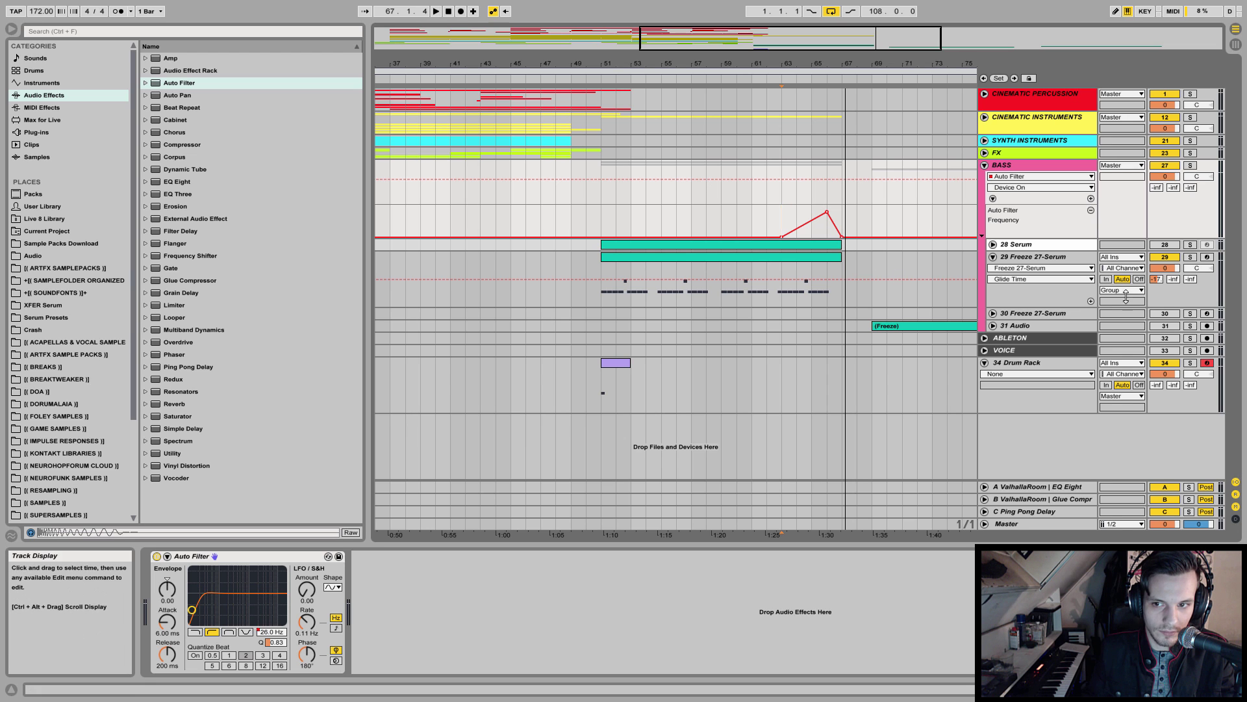
- Turn Send A fully down on the Freeze 27-Serum track, raise it on the BASS group instead, and audition from 63.1.1
left_click_drag(1157, 279, 1160, 429)
left_click_drag(1159, 188, 1159, 144)
key("space")
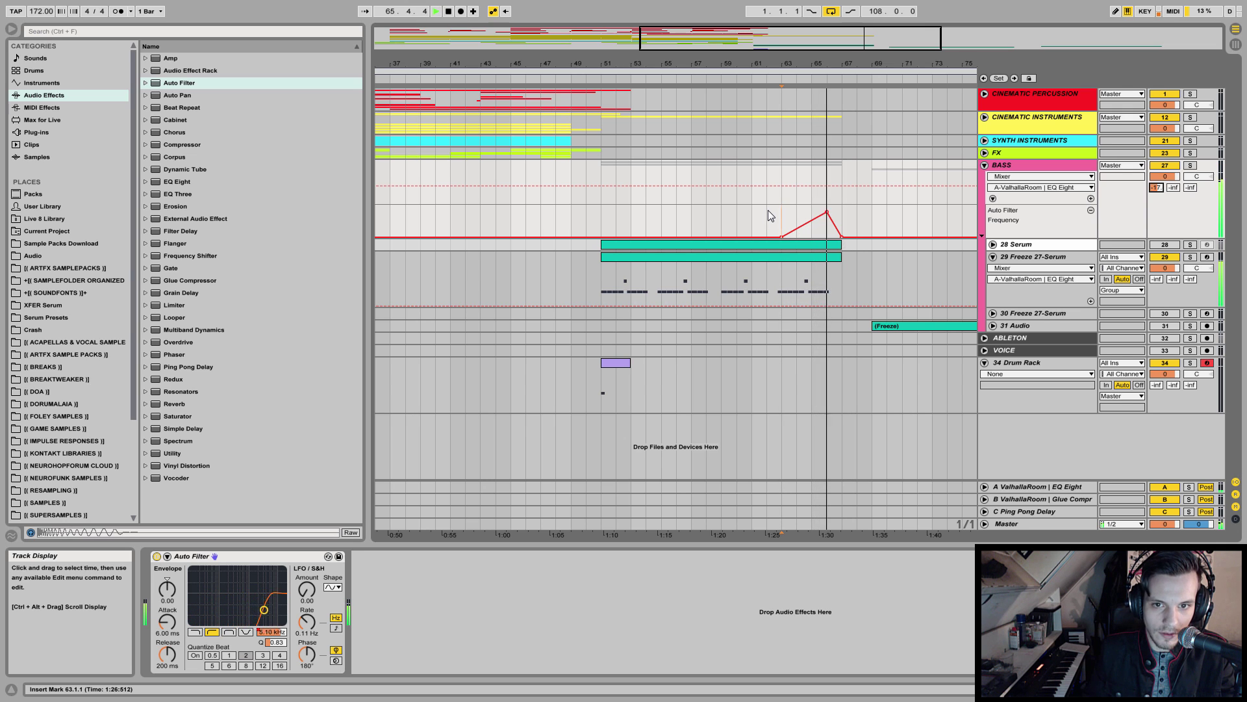
key("space")
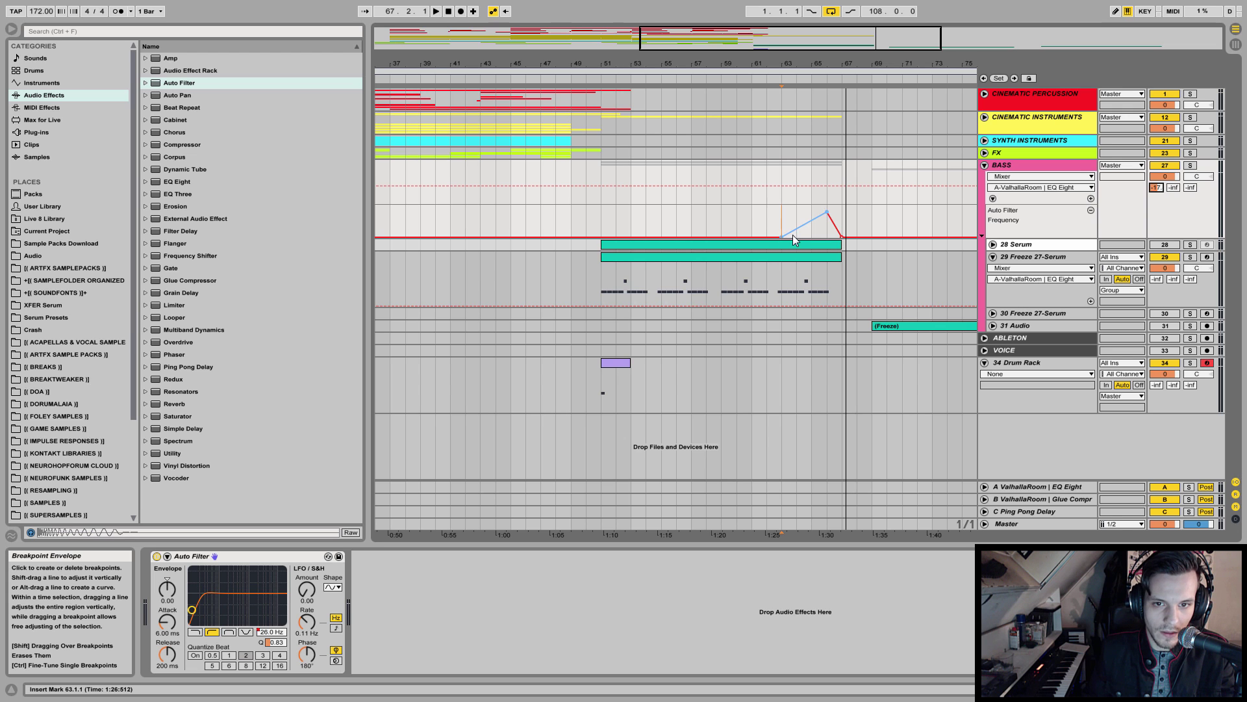
- Raise the filter automation to about 227 Hz at bar 63, starting from 26.0 Hz shortly before it, and audition from 62.1.1
left_click_drag(798, 229, 781, 226)
key("space")
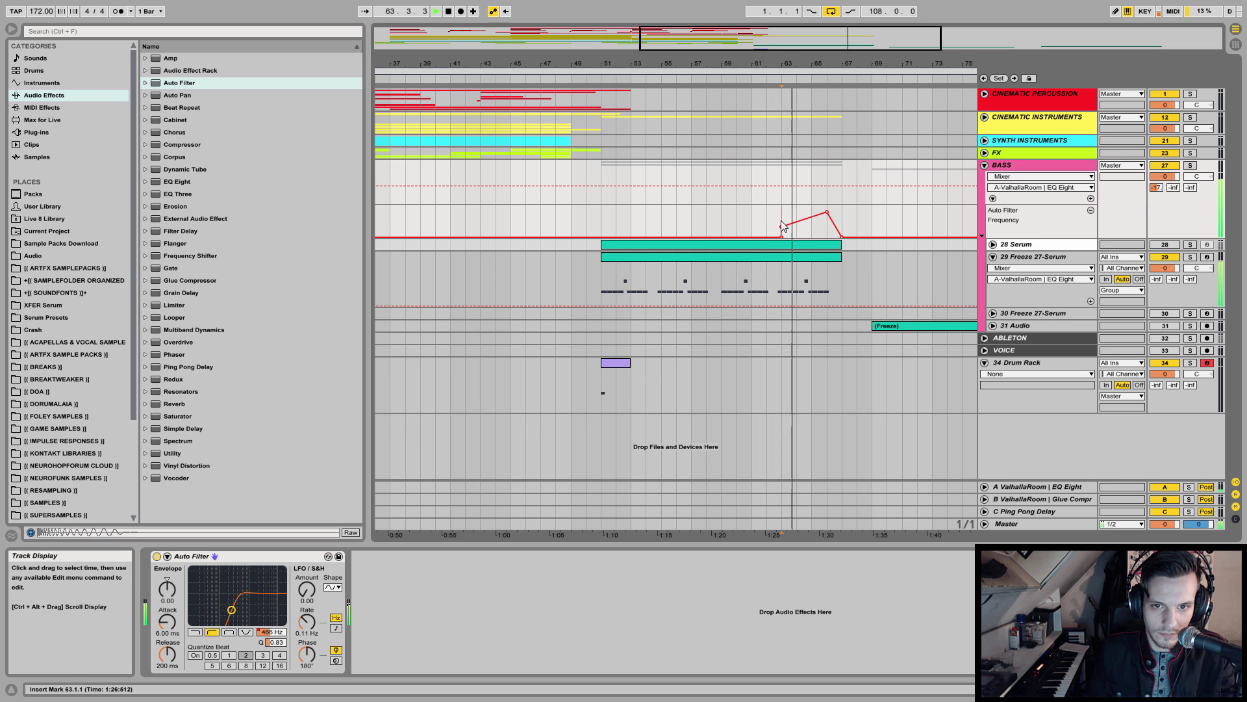
key("space")
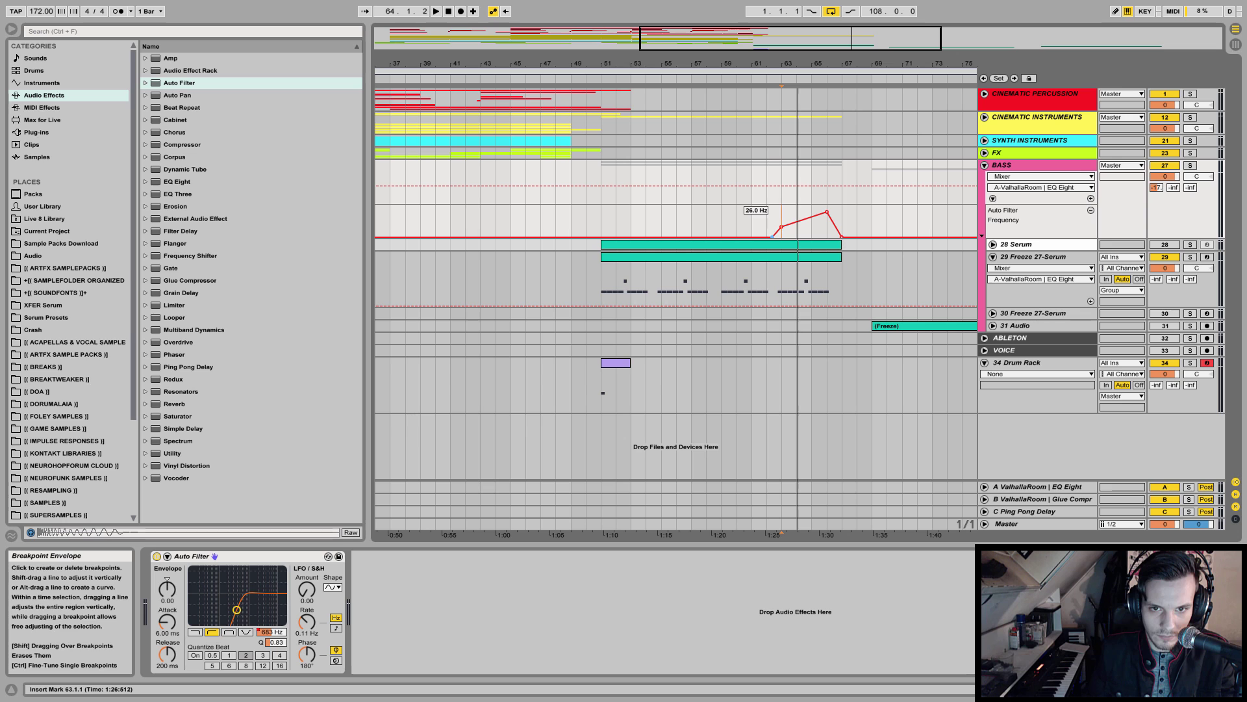
left_click(767, 228)
key("space")
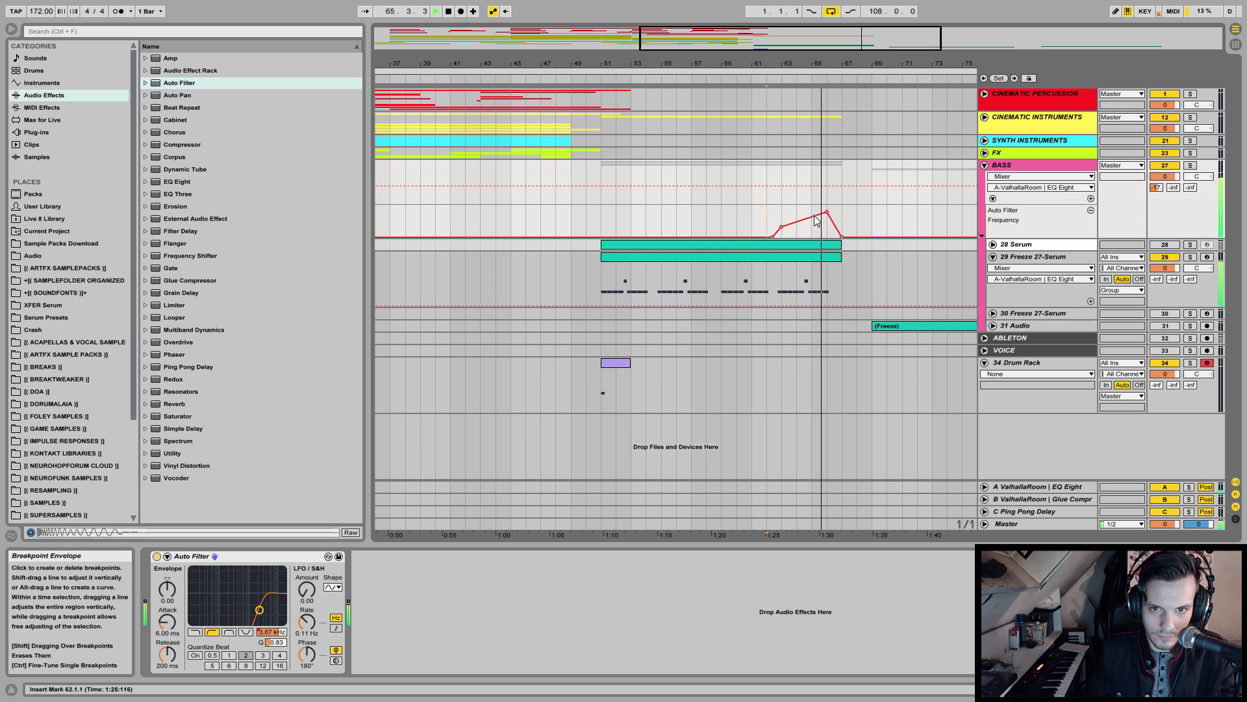
- Bend the filter automation's rise after bar 63 into a late-rising curve, shift its peak slightly later, and audition from 62.1.1
left_click_drag(807, 215, 834, 212)
key("space")
key("space")
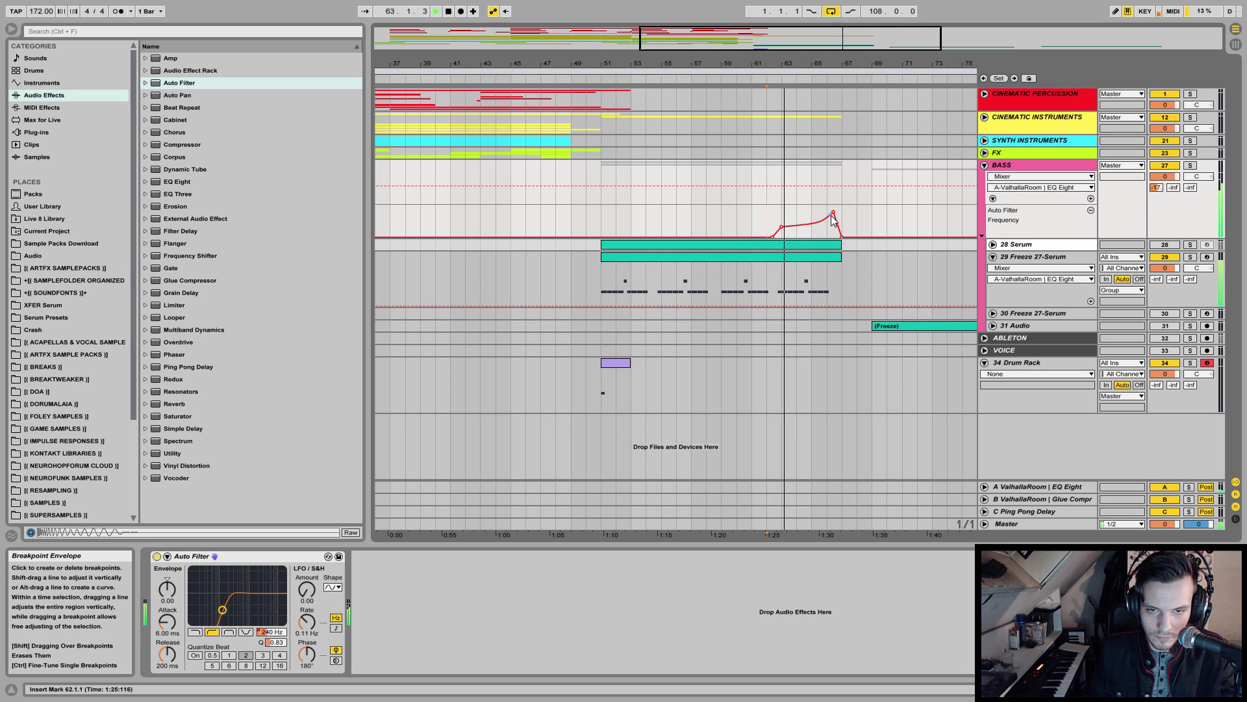
mouse_move(782, 227)
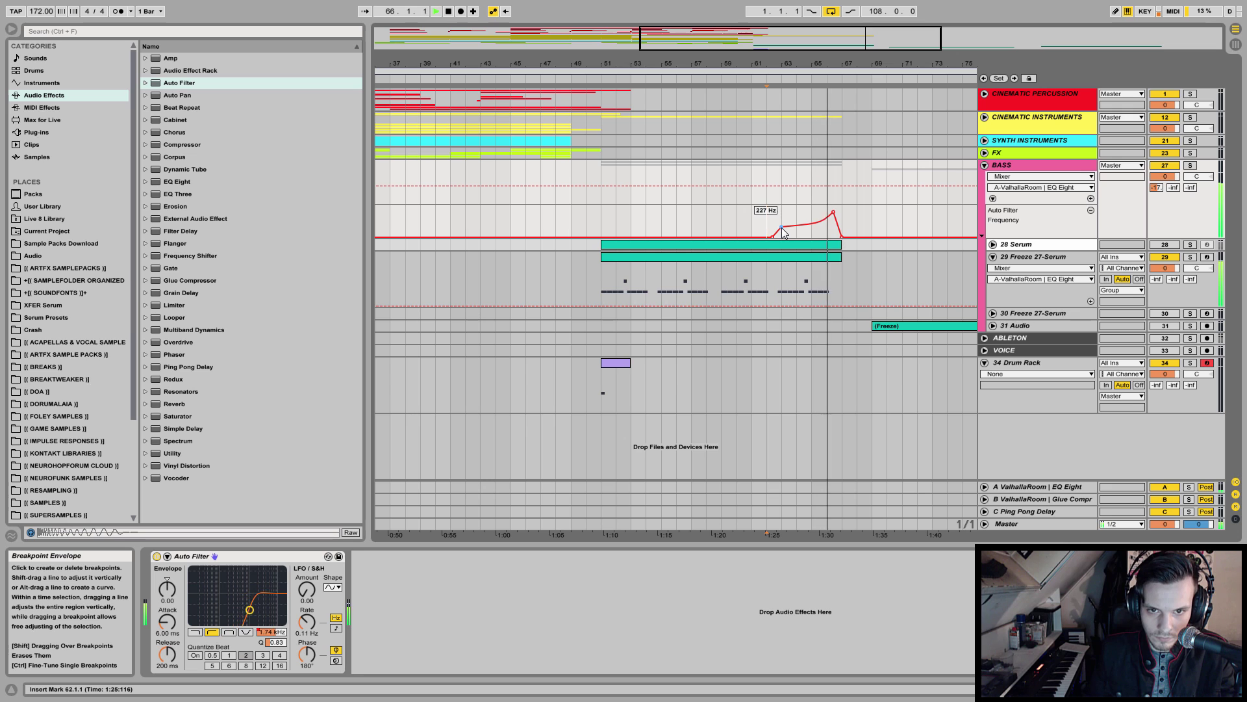
key("space")
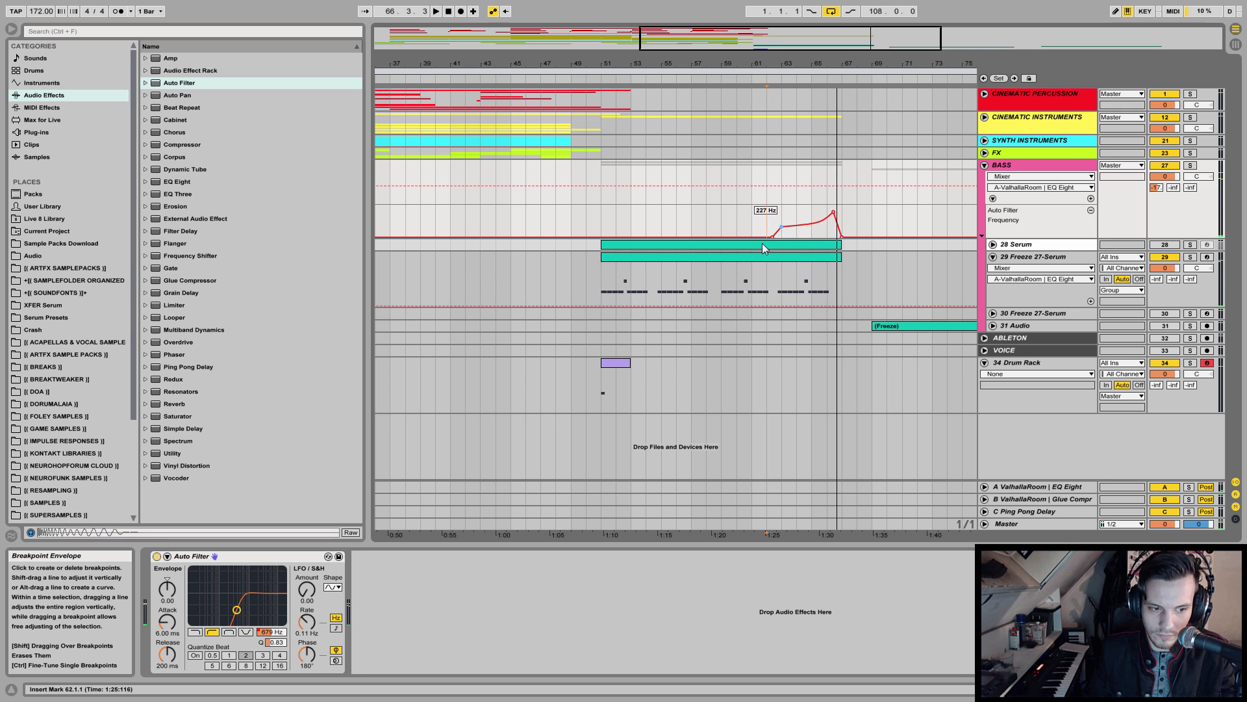
- Try the bandpass type on the BASS Auto Filter during playback and return it to highpass
left_click(230, 630)
key("space")
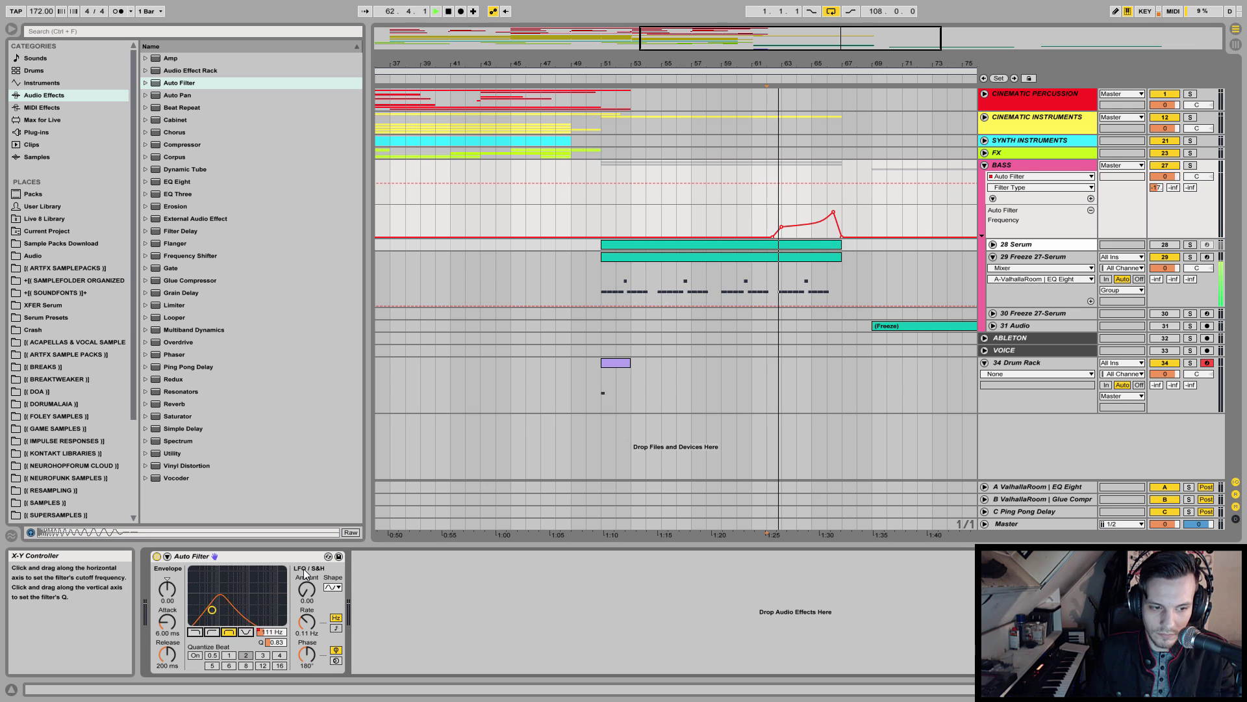
left_click(212, 632)
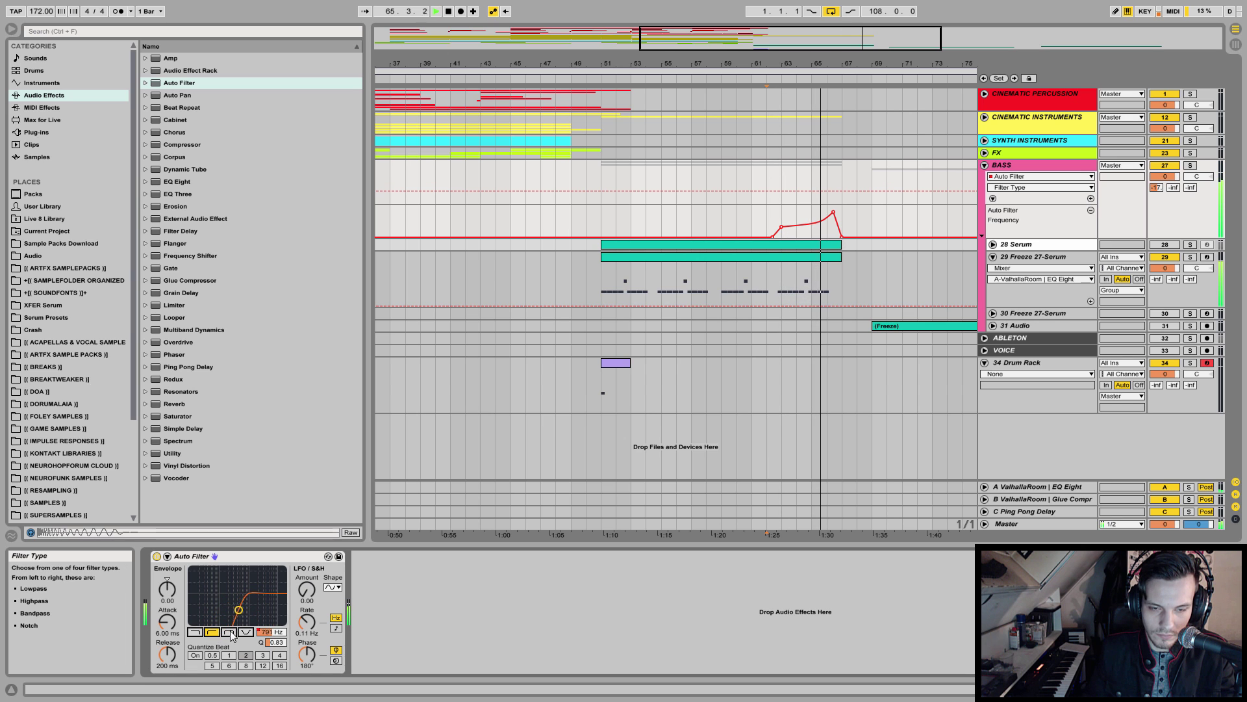
- Remove the filter automation breakpoint at bar 63 so the rise is one straight ramp, and audition it from 62.1.1
left_click(782, 228)
key("space")
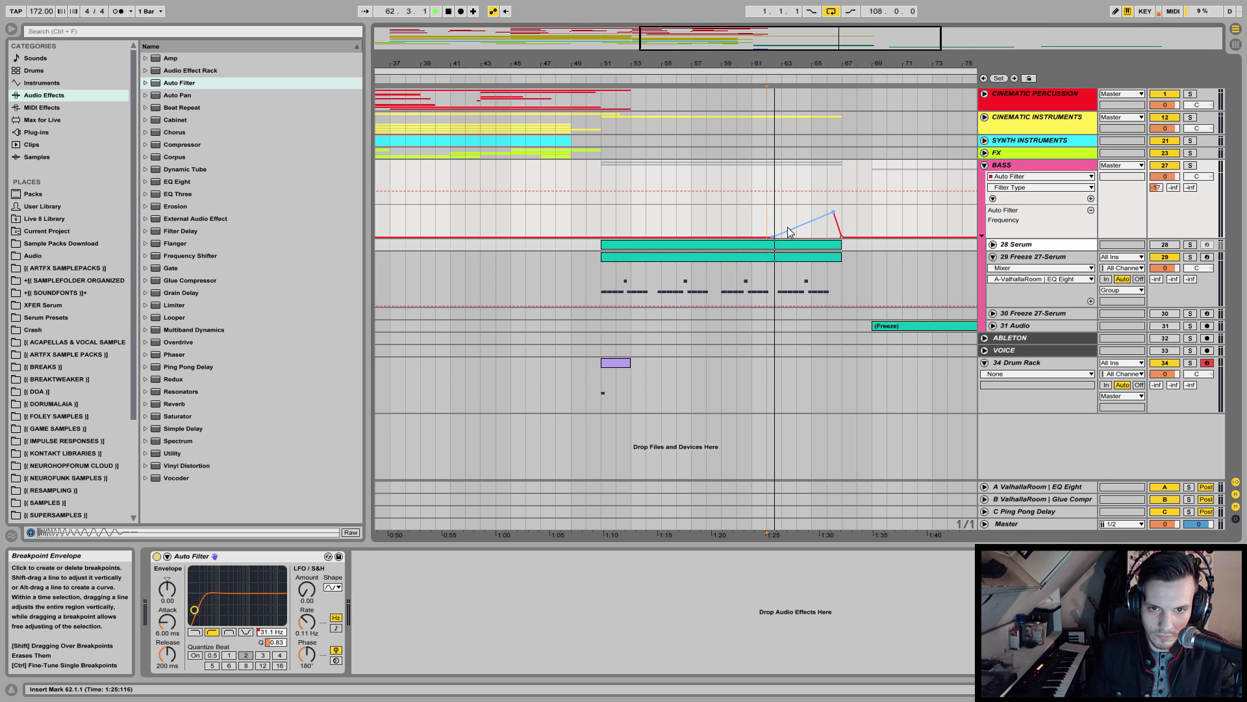
- Start the BASS filter automation's rise around bar 65, reshape its slope toward the peak, and audition from 65.1.1
mouse_move(798, 224)
left_mouse_down()
mouse_move(798, 241)
mouse_move(812, 238)
left_mouse_up()
key("space")
left_click(812, 231)
key("space")
key("space")
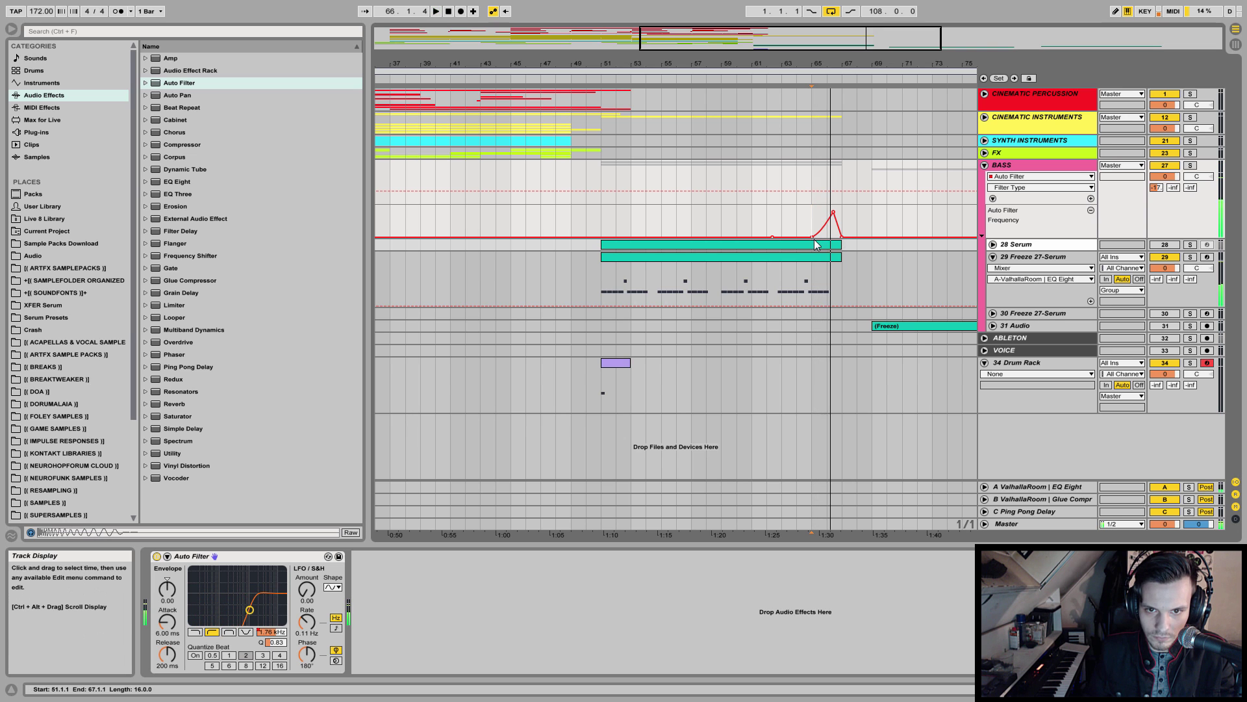
left_click_drag(812, 237, 824, 219)
key("space")
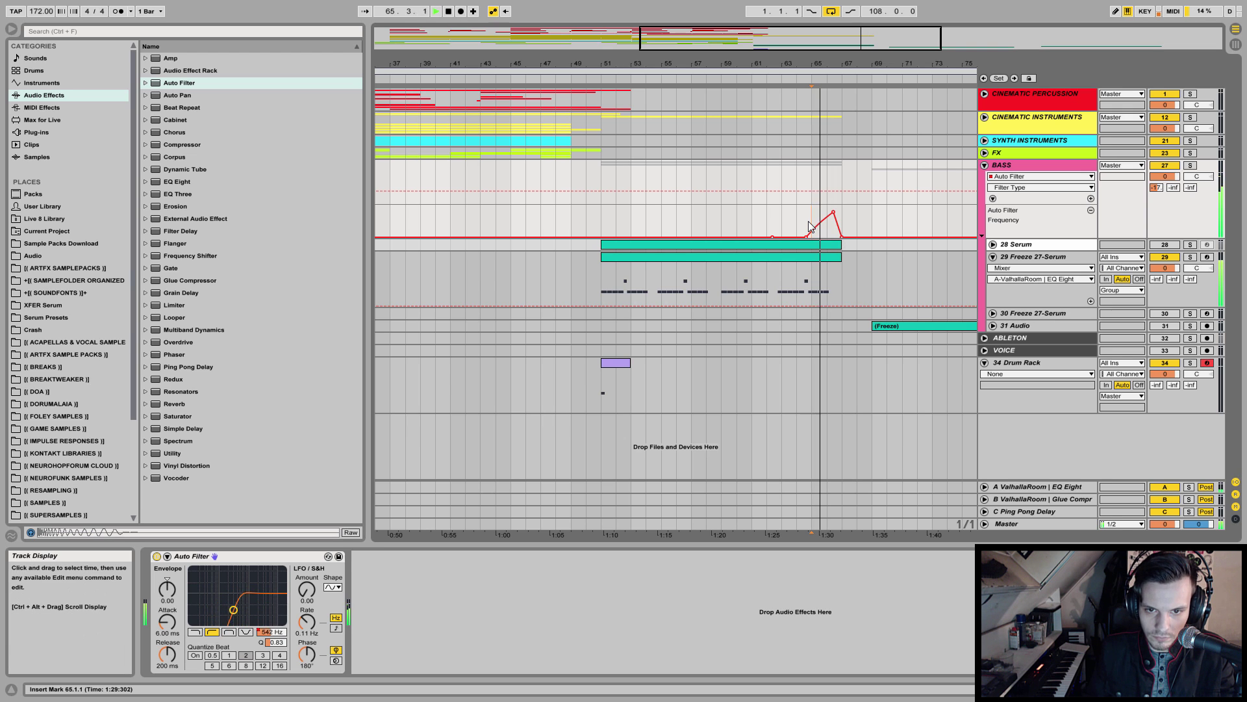
- Lower the filter automation's peak to 3.42 kHz and audition the ramp from 65.1.1
key("space")
left_click_drag(834, 211, 833, 214)
key("space")
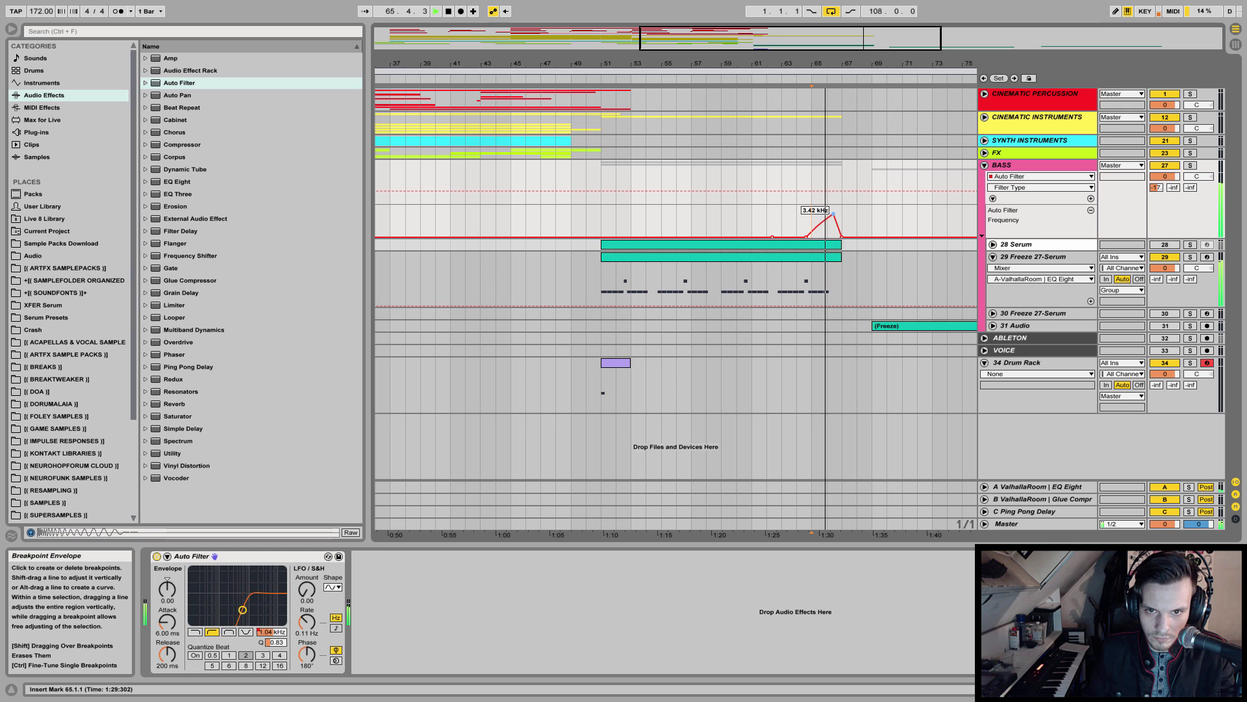
key("space")
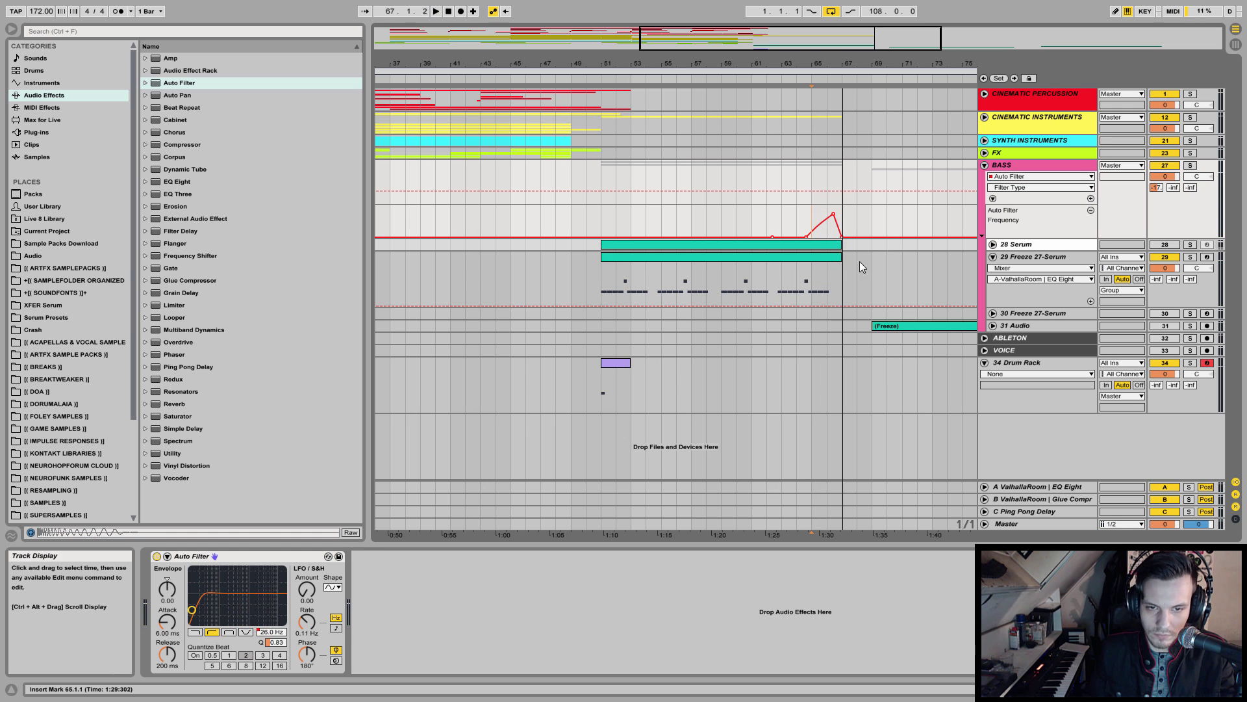
- Review the whole arrangement and the riser tracks in the FX group, and play the drop from 51.1.1
left_click(758, 257)
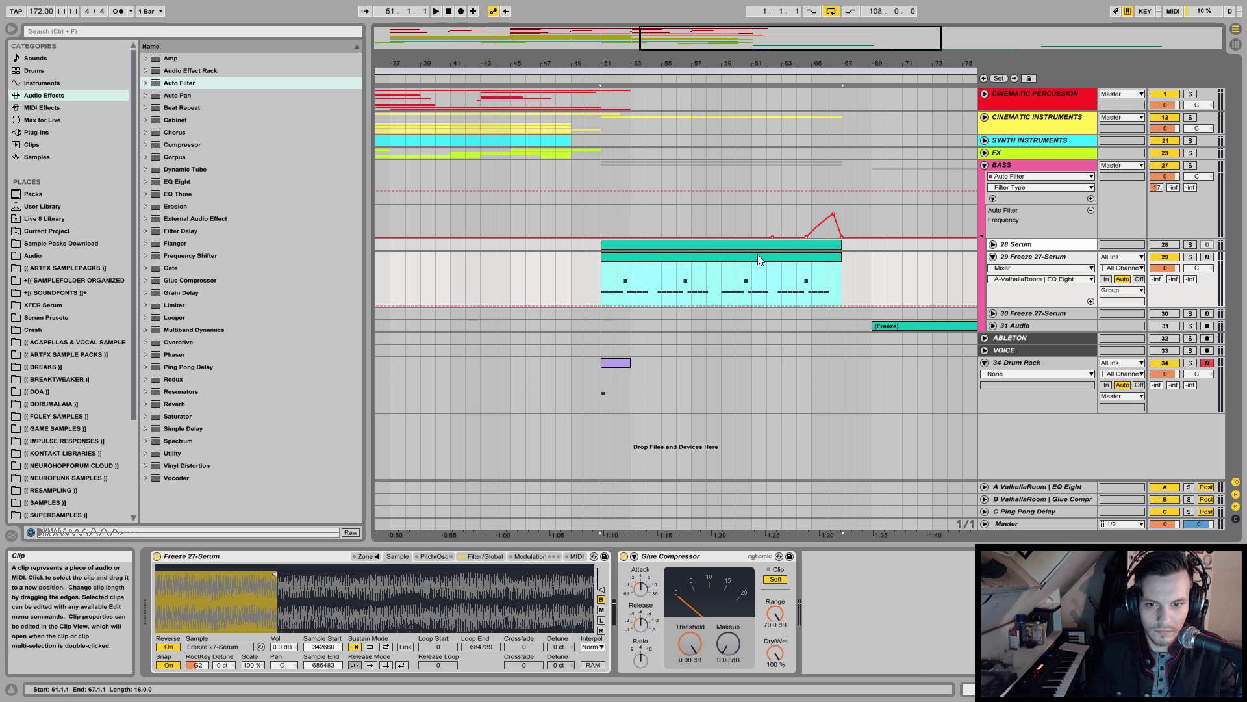
left_click_drag(704, 64, 679, 20)
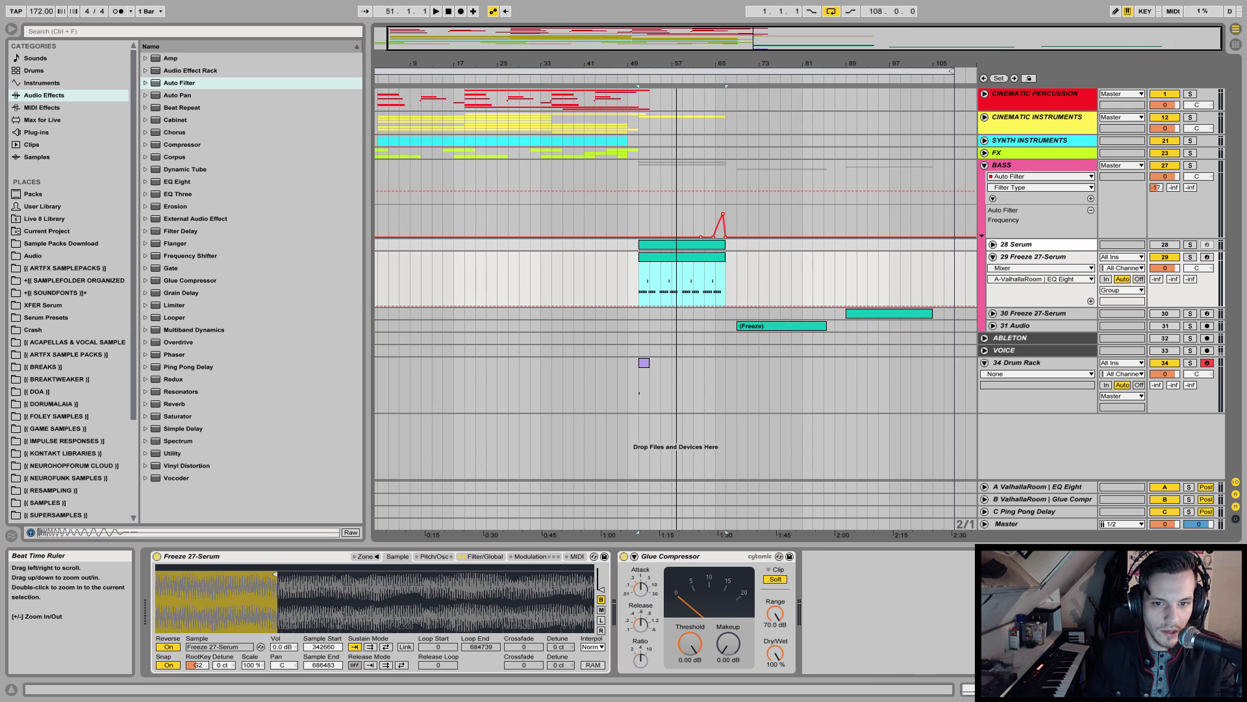
left_click(643, 286)
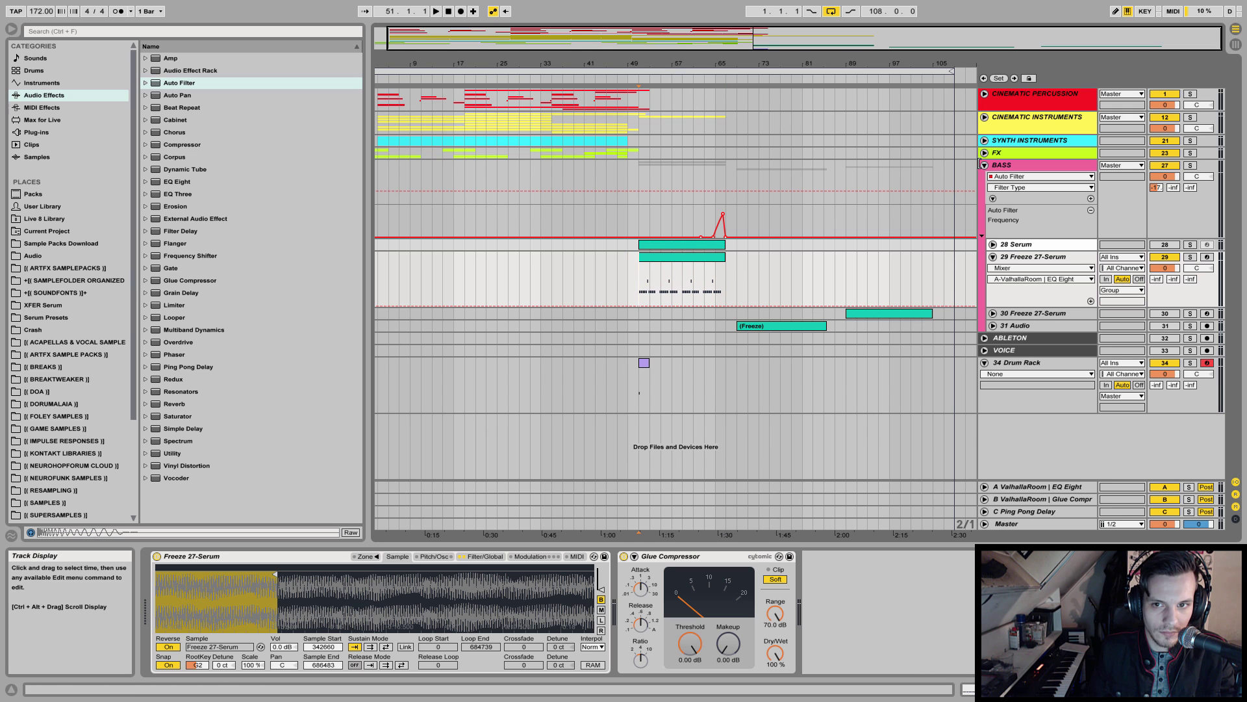
left_click(983, 165)
left_click(984, 153)
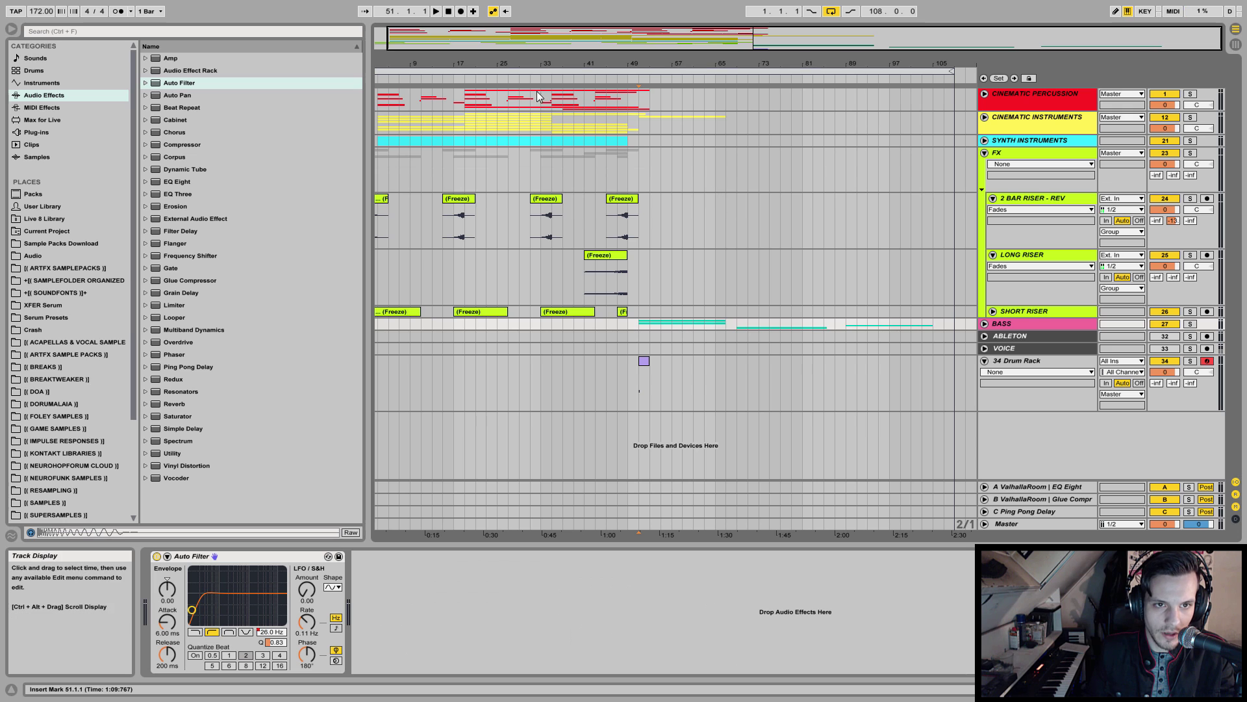
left_click_drag(543, 66, 552, 64)
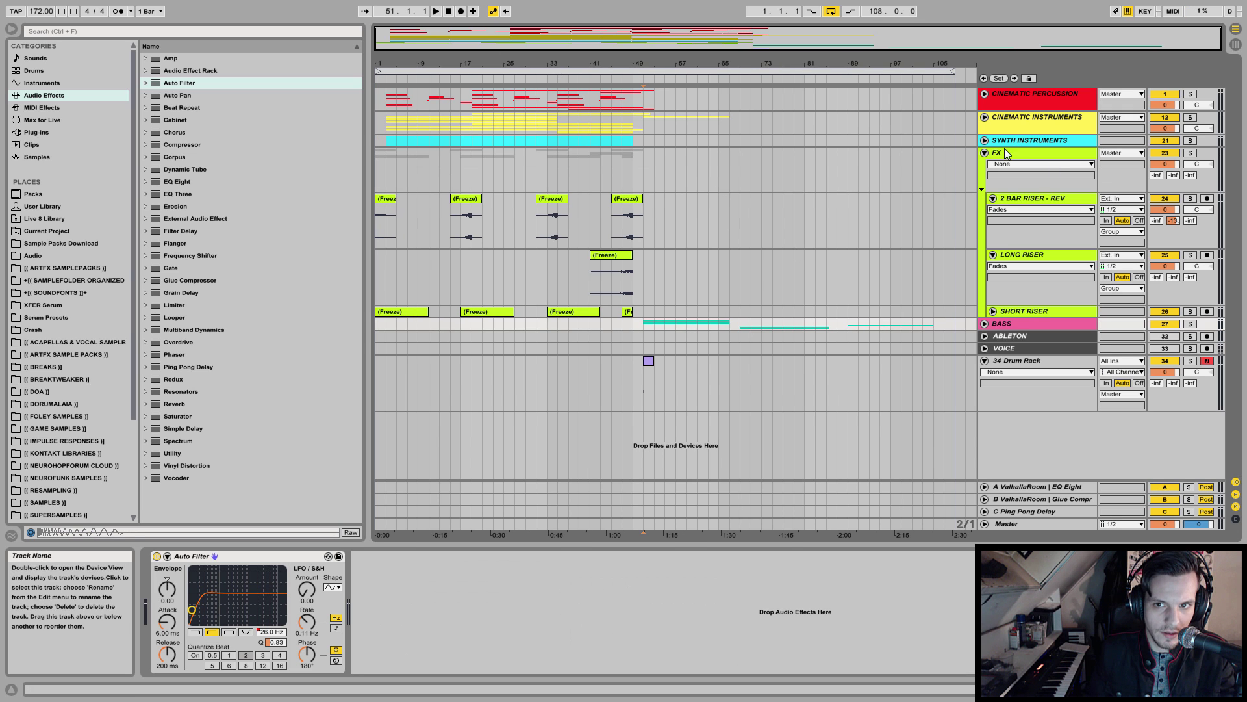
left_click(984, 154)
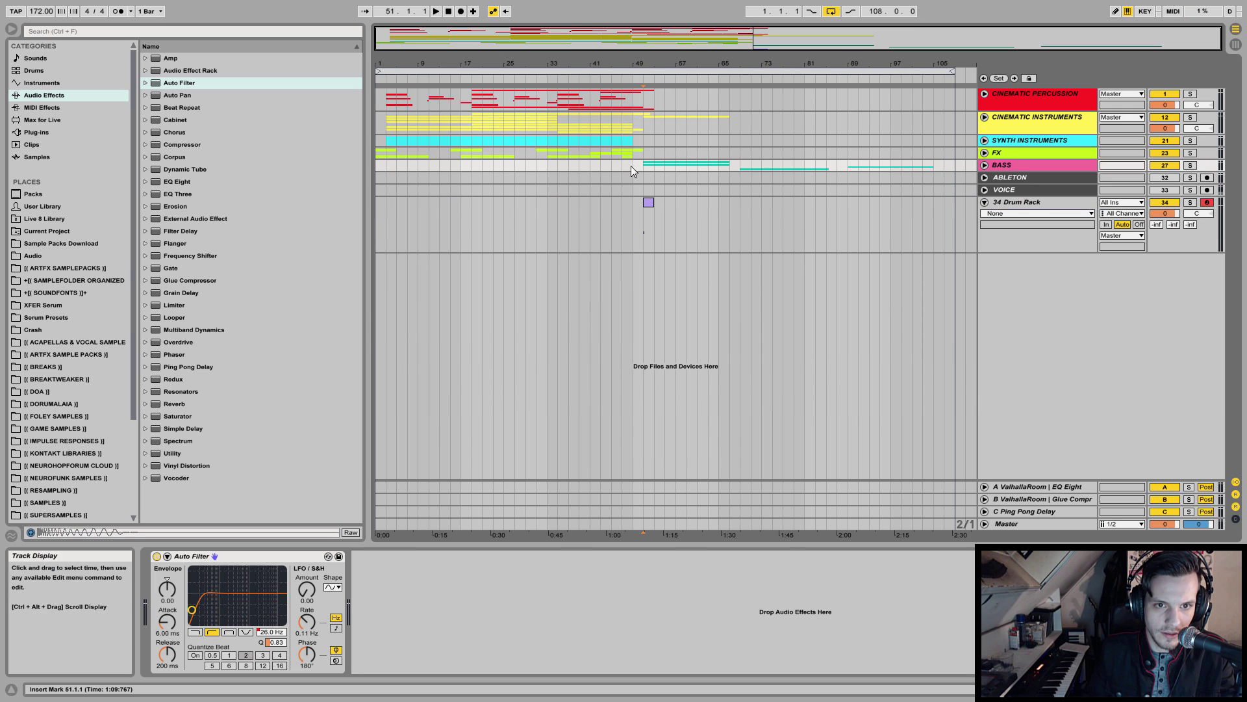
key("space")
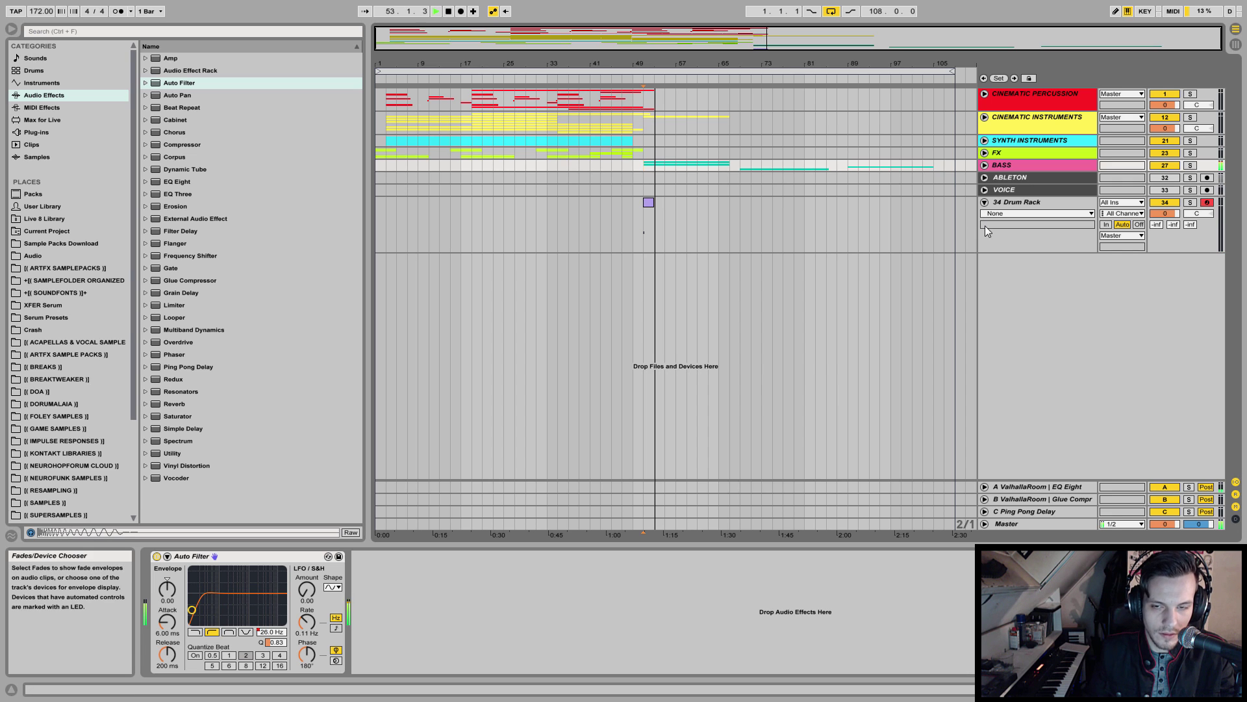
key("space")
- Unfold the BASS group and delete the redundant 26.0 Hz filter automation breakpoint before the start of the rise
left_click(1003, 162)
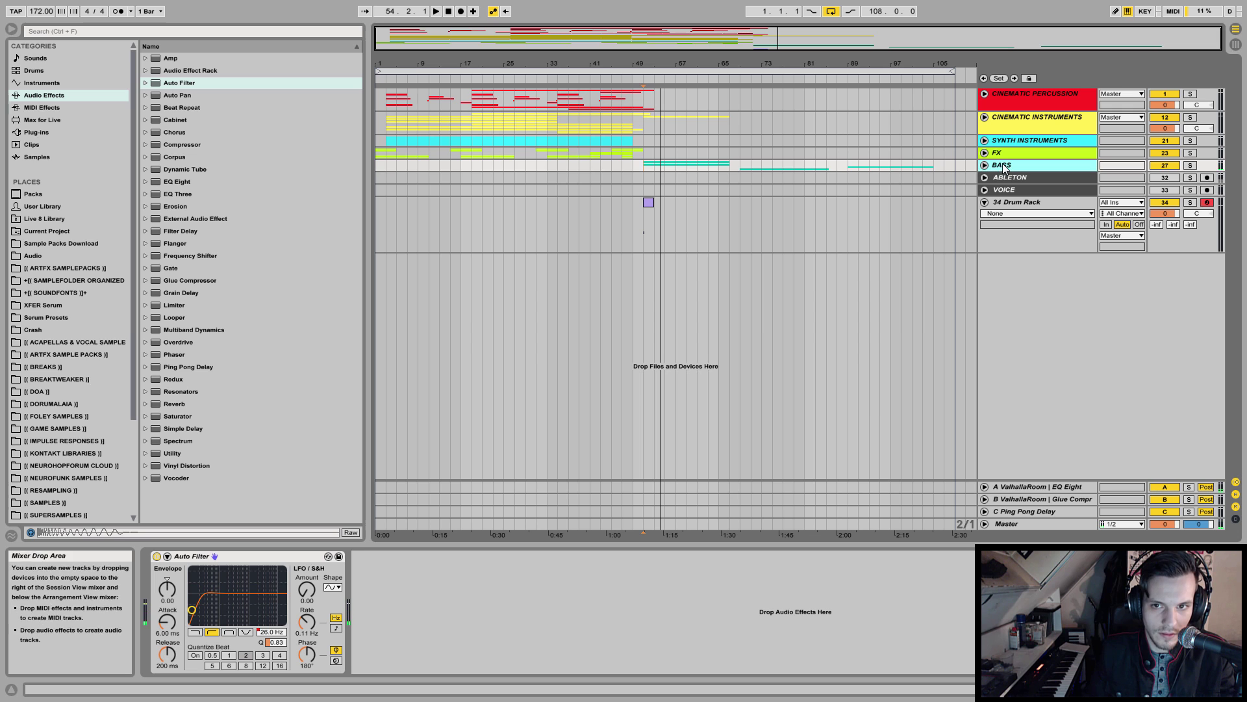
left_click(985, 166)
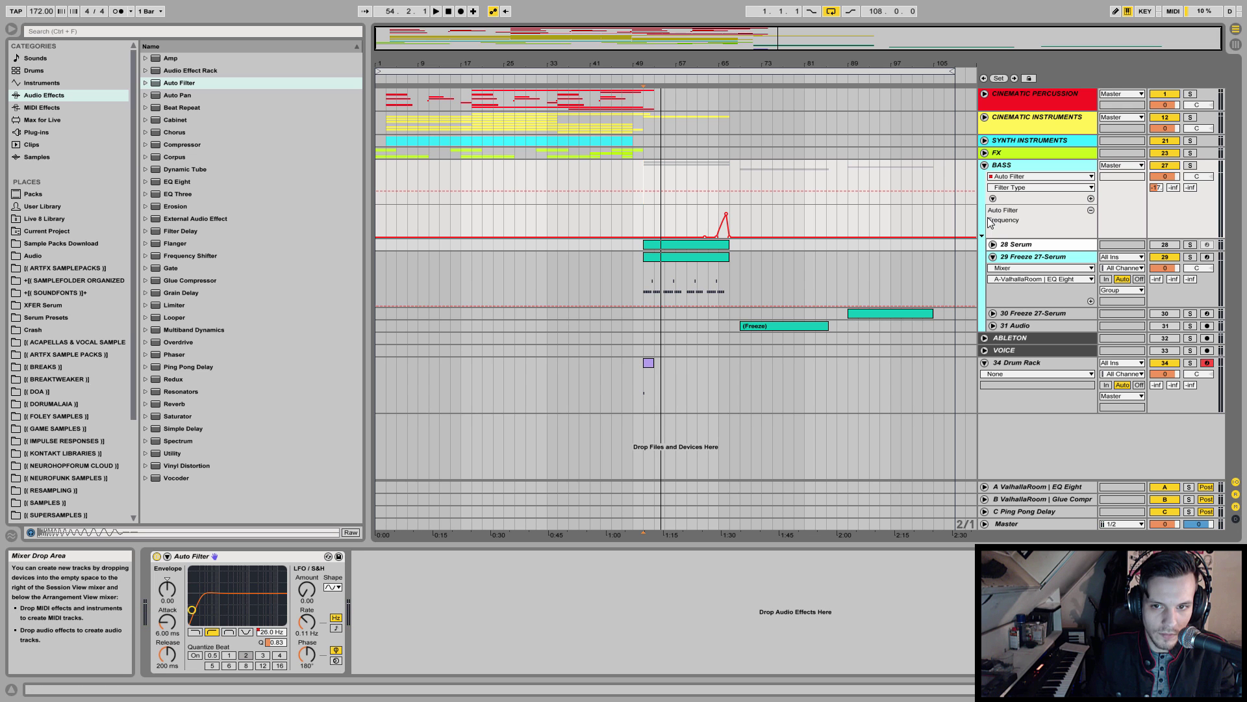
left_click(706, 237)
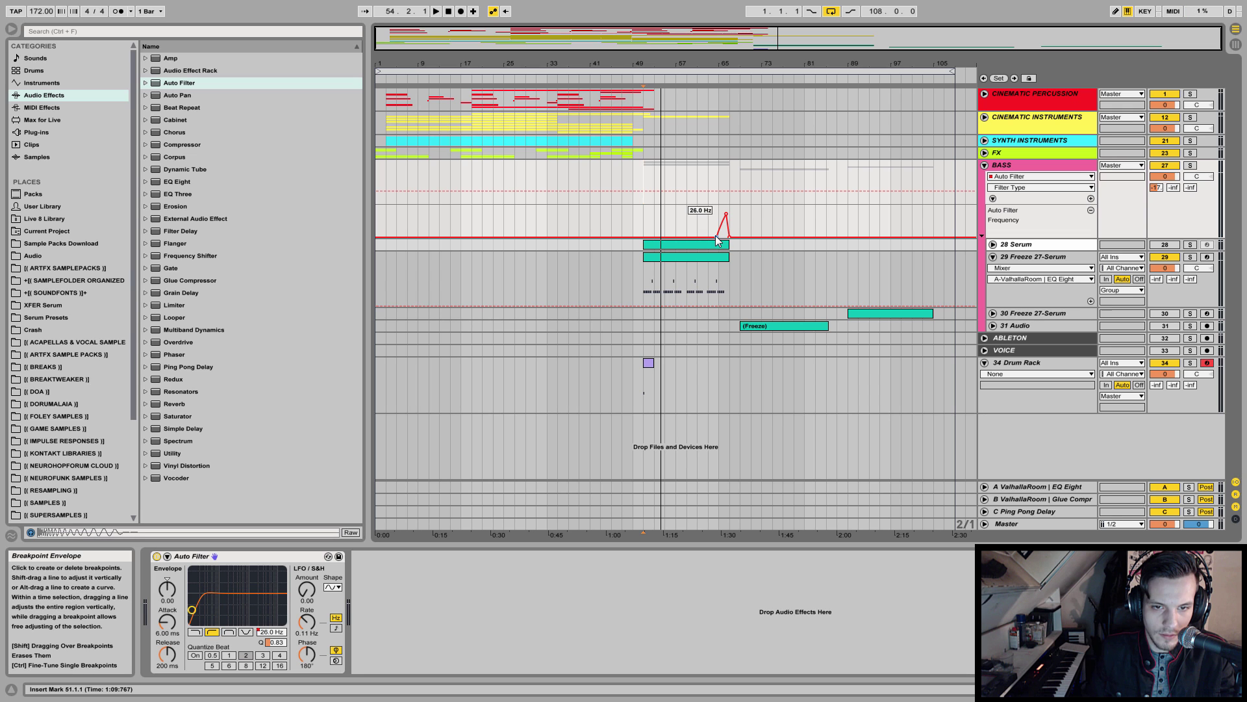
- Try holding the filter automation at 227 Hz before the rise, compare it with 26.0 Hz from 51.1.1, and restore 26.0 Hz
left_click_drag(718, 237, 717, 227)
key("space")
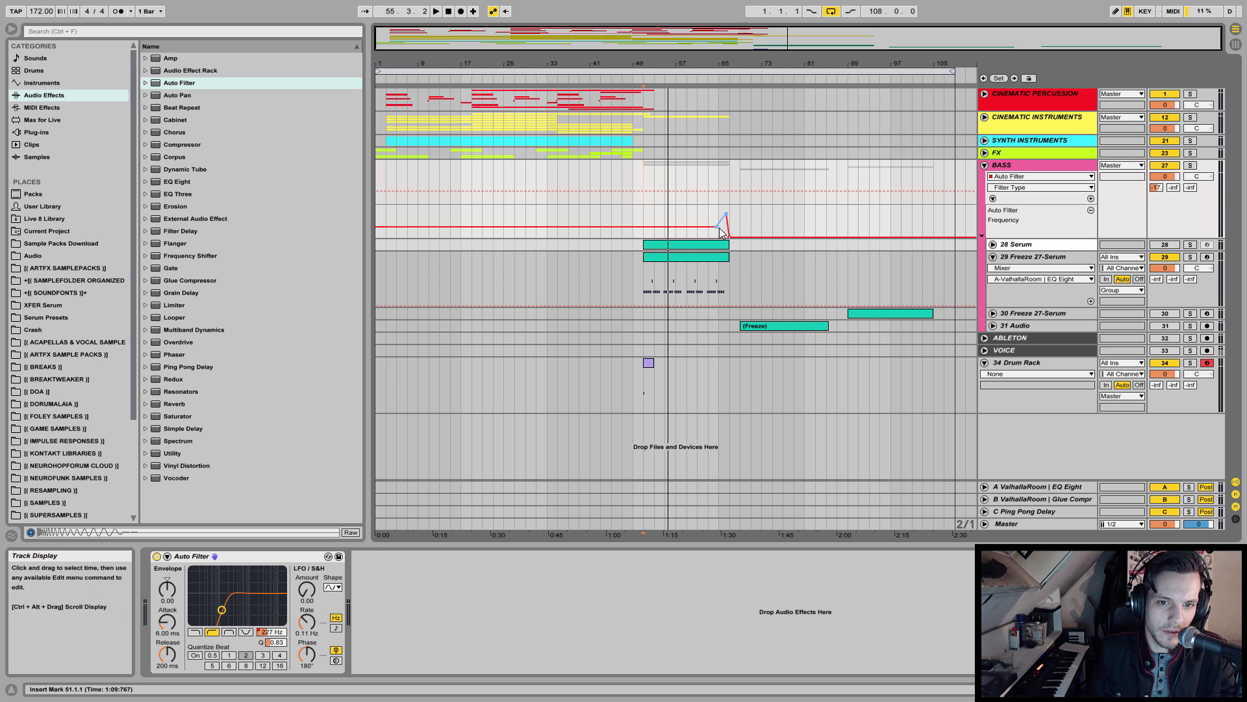
left_click_drag(717, 227, 717, 237)
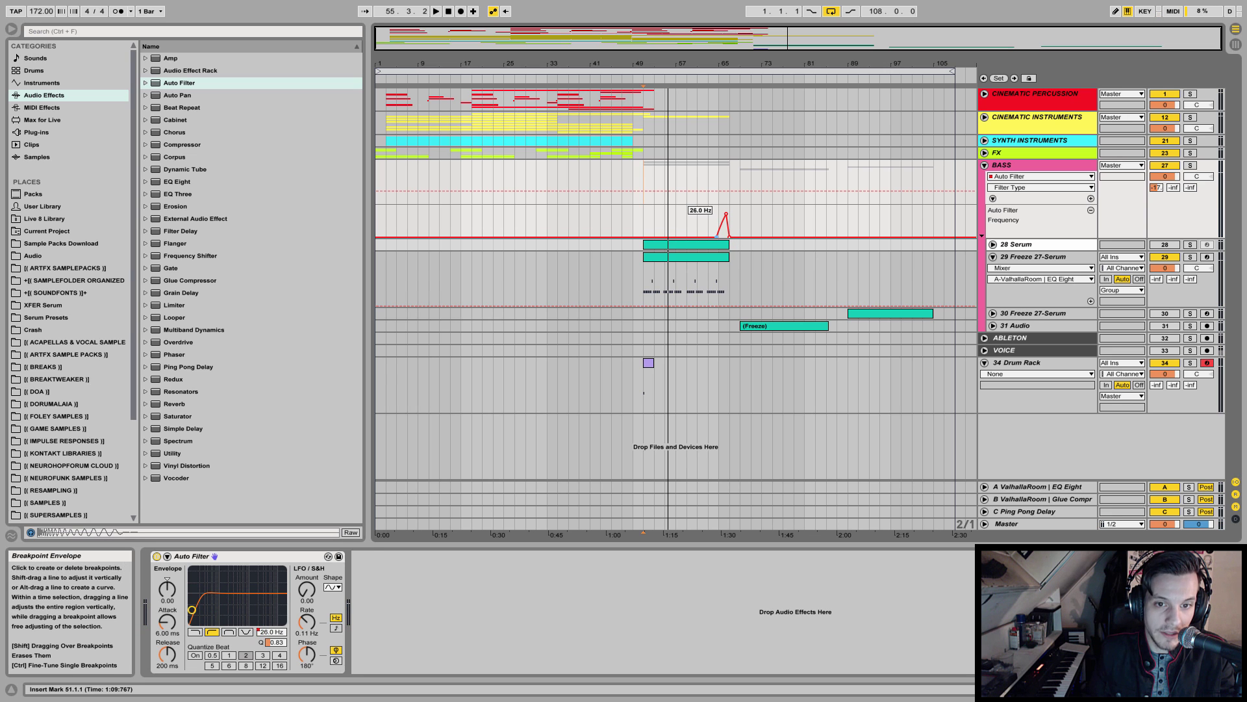
key("space")
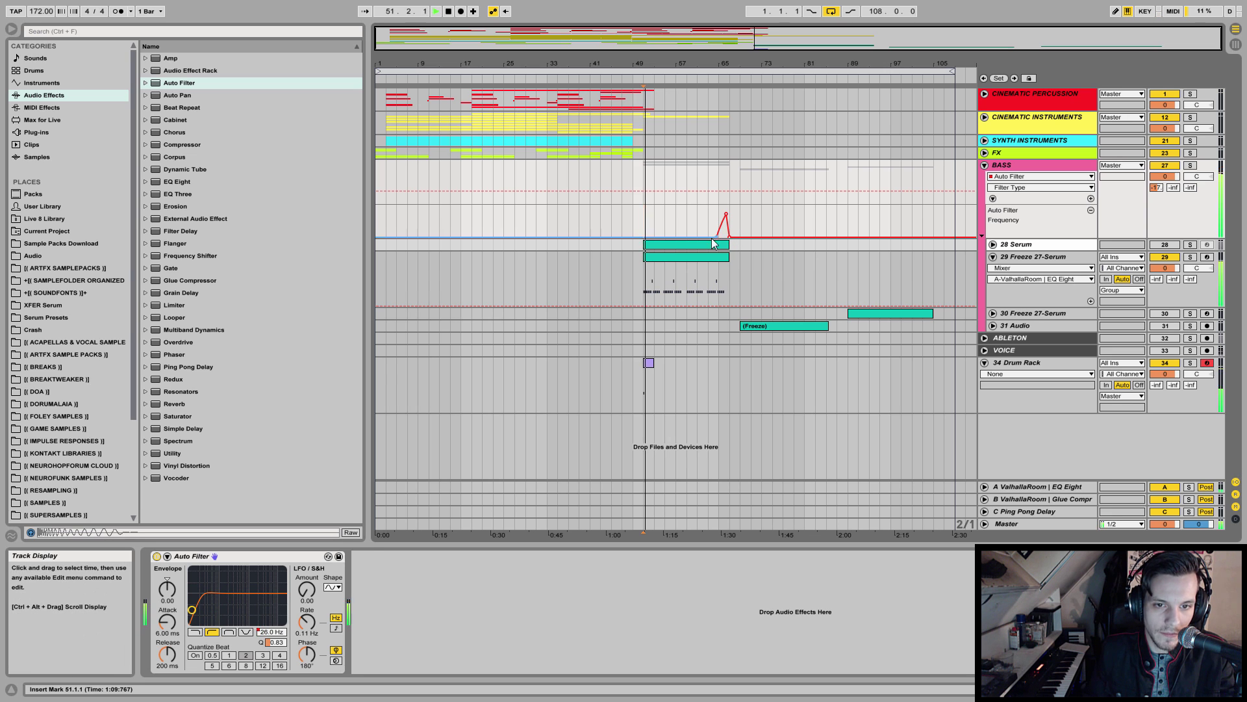
left_click_drag(719, 239, 717, 227)
key("space")
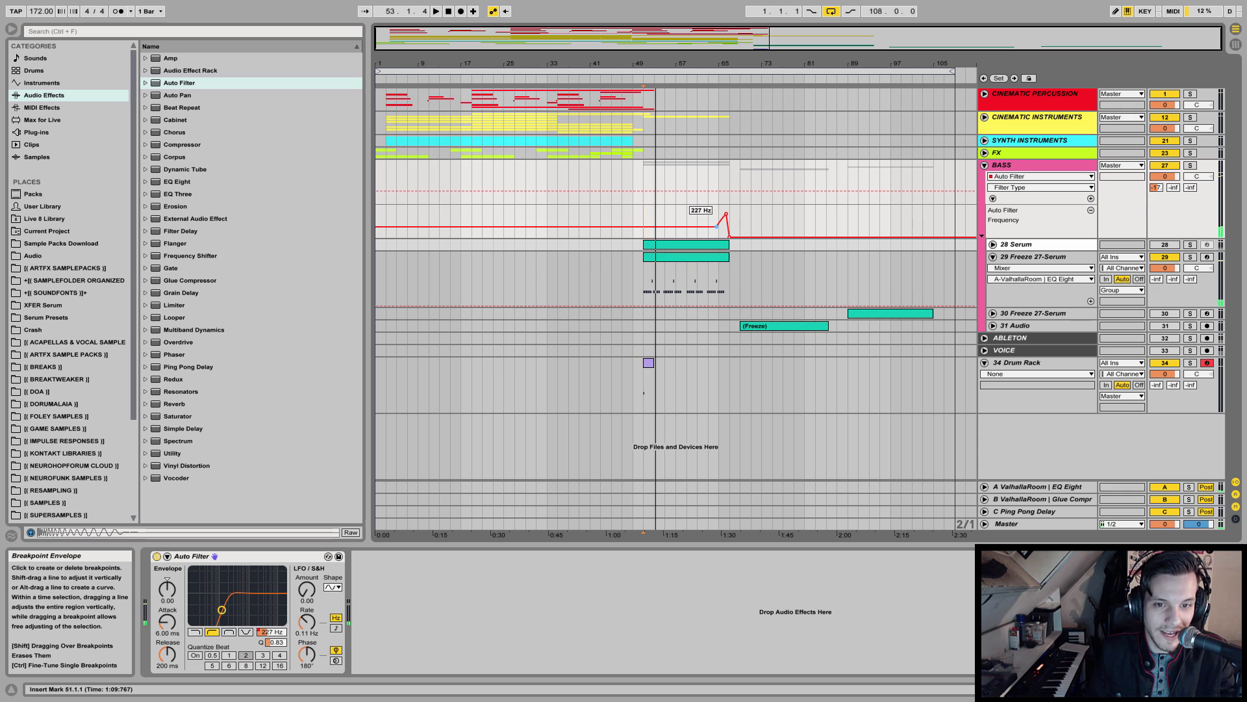
left_click_drag(717, 227, 718, 237)
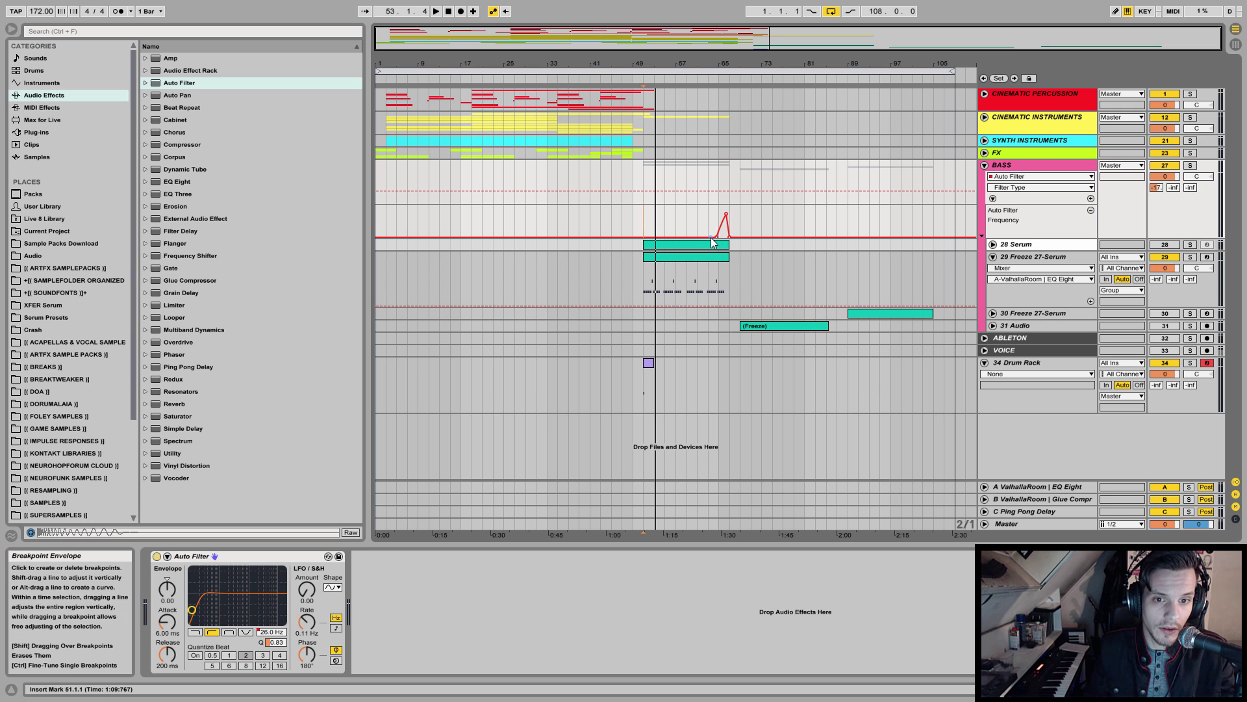
- Mark the phrase from bar 51 to 67 on the BASS filter lane and play the drop from 51.1.1
left_click_drag(645, 221, 729, 218)
left_click_drag(728, 283, 729, 221)
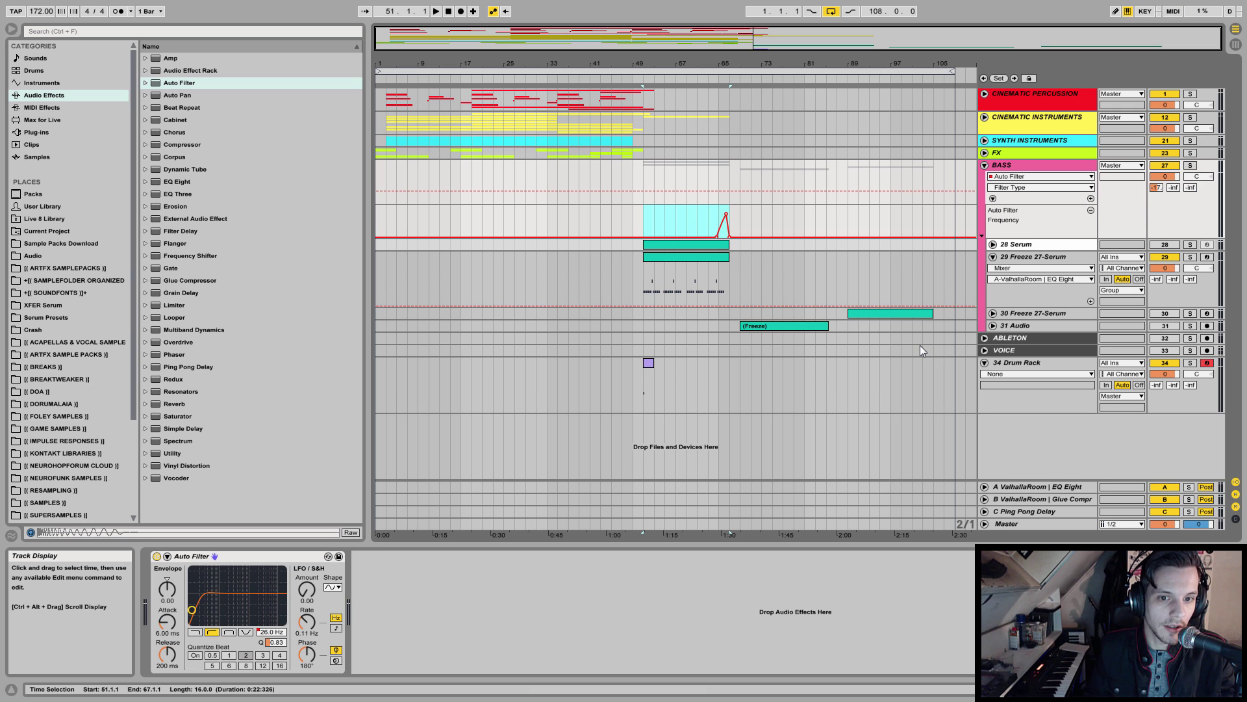
left_click(646, 220)
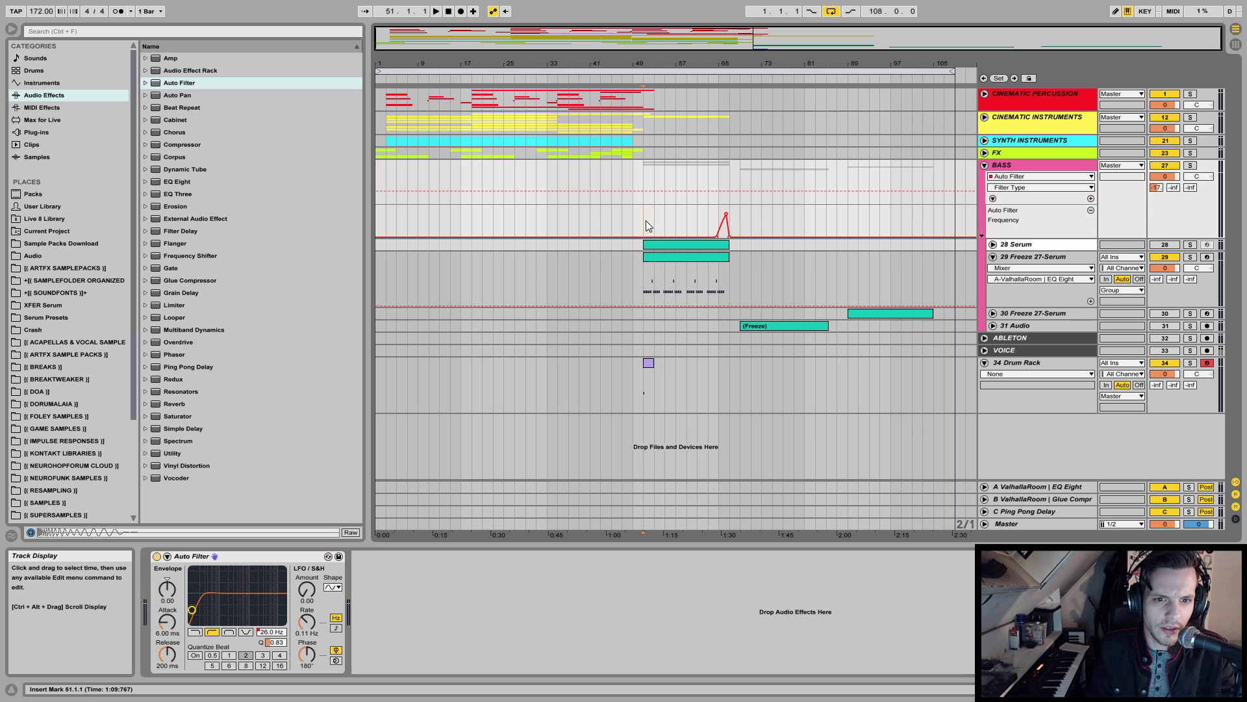
left_click(741, 222)
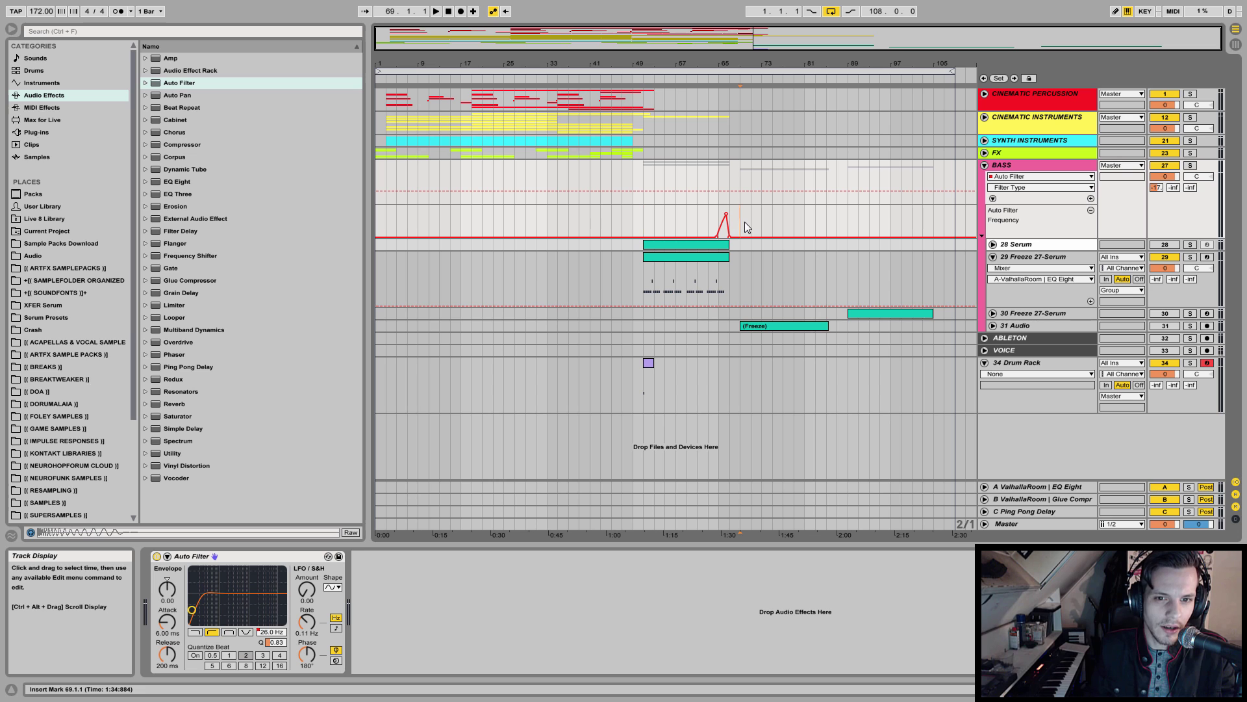
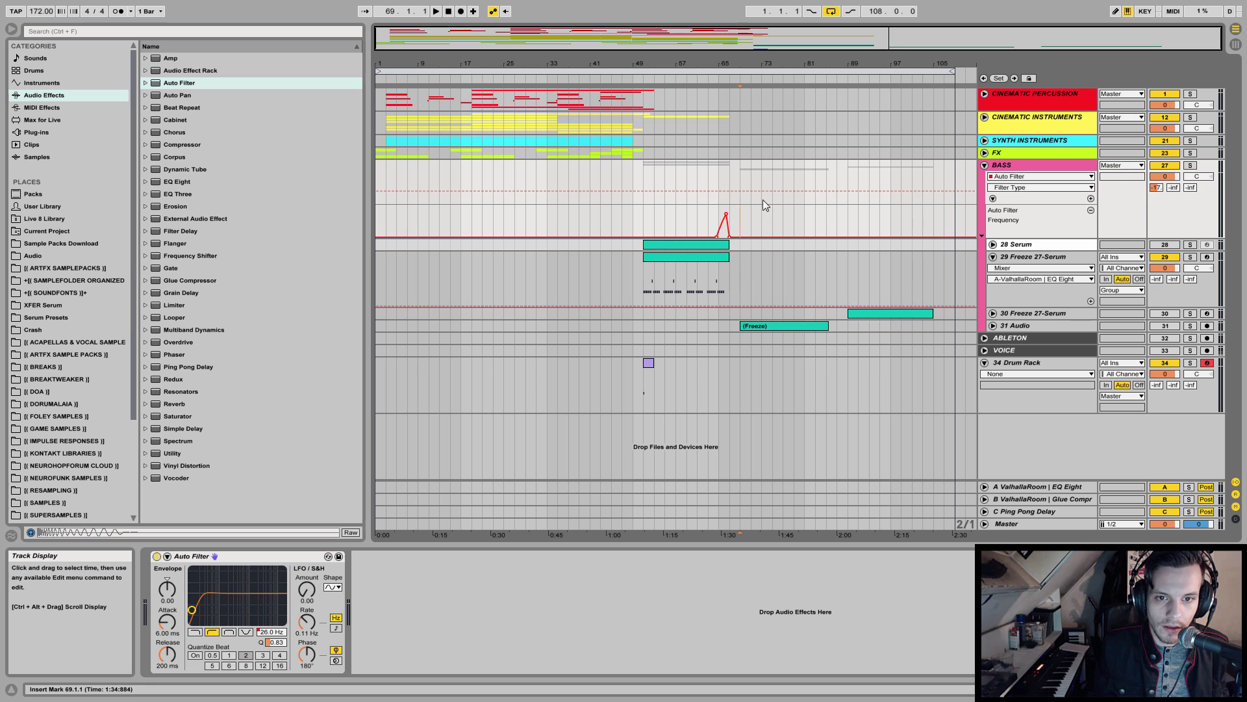
left_click(645, 185)
left_click(435, 11)
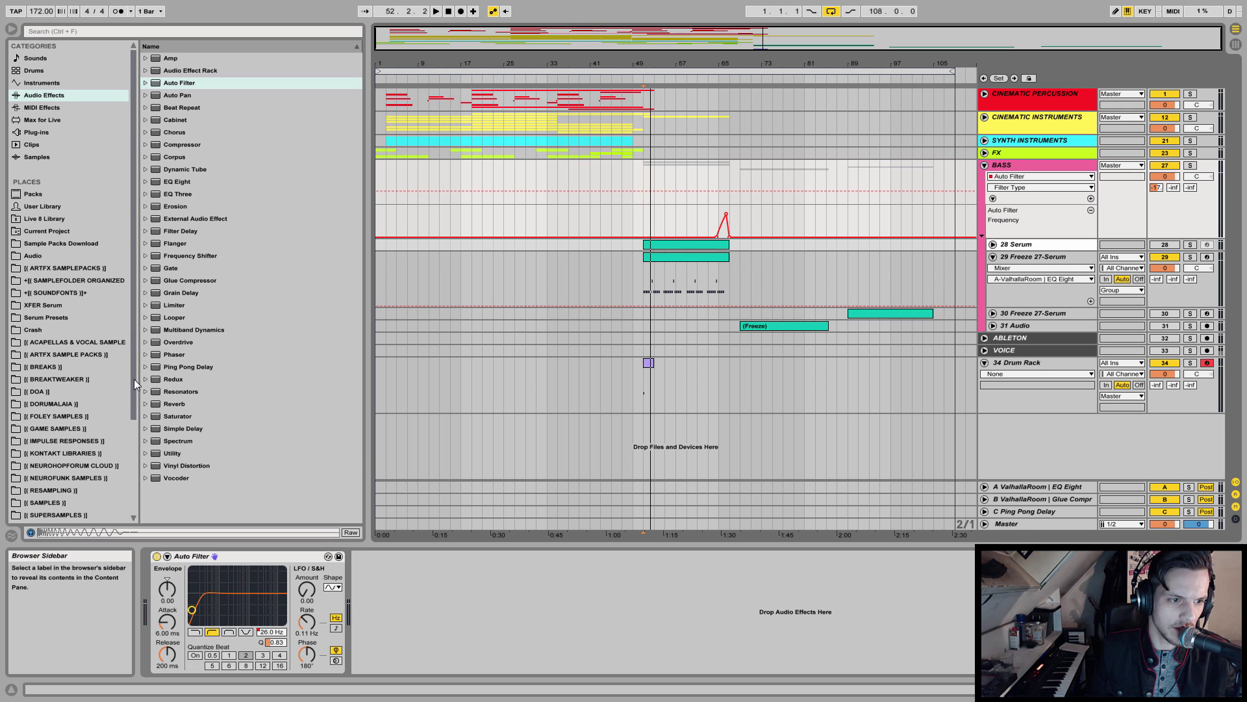
- Browse the SAMPLES folder to VENGEANCE, vengeance essential club sounds-3, VEC3 FX, and open VEC3 Sweeps Down
scroll(99, 513, "down", 5)
left_click(48, 380)
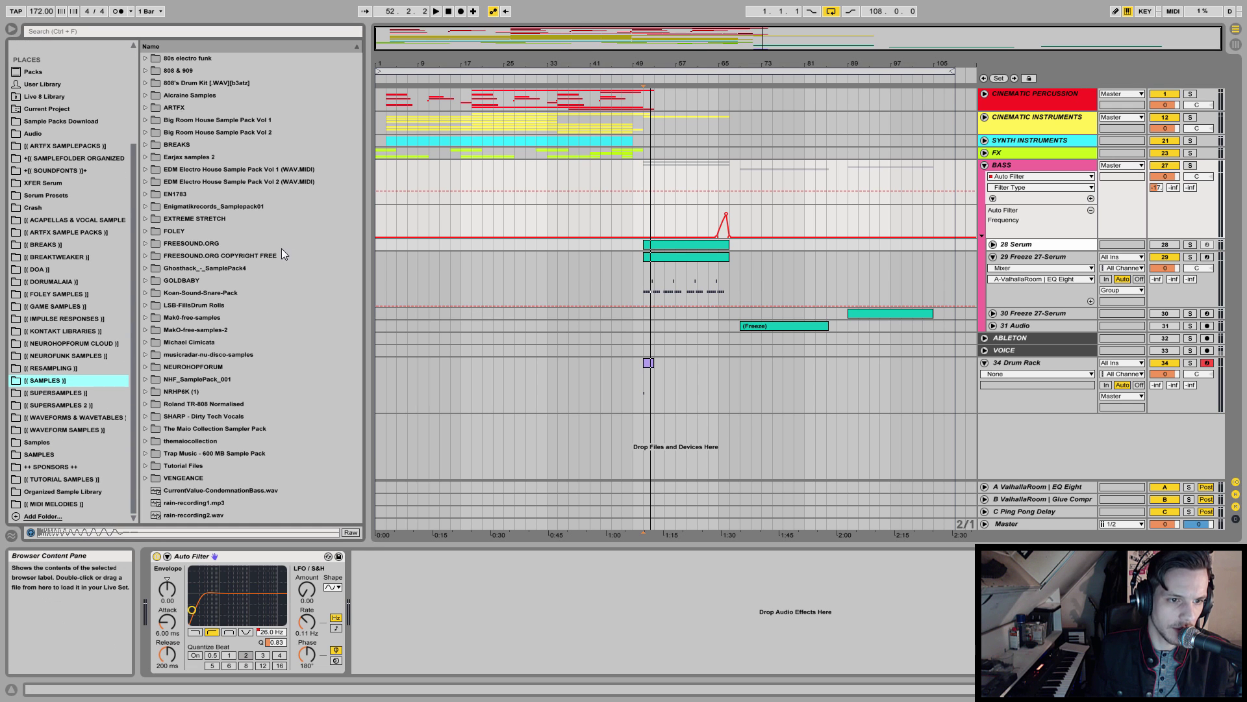
left_click(146, 477)
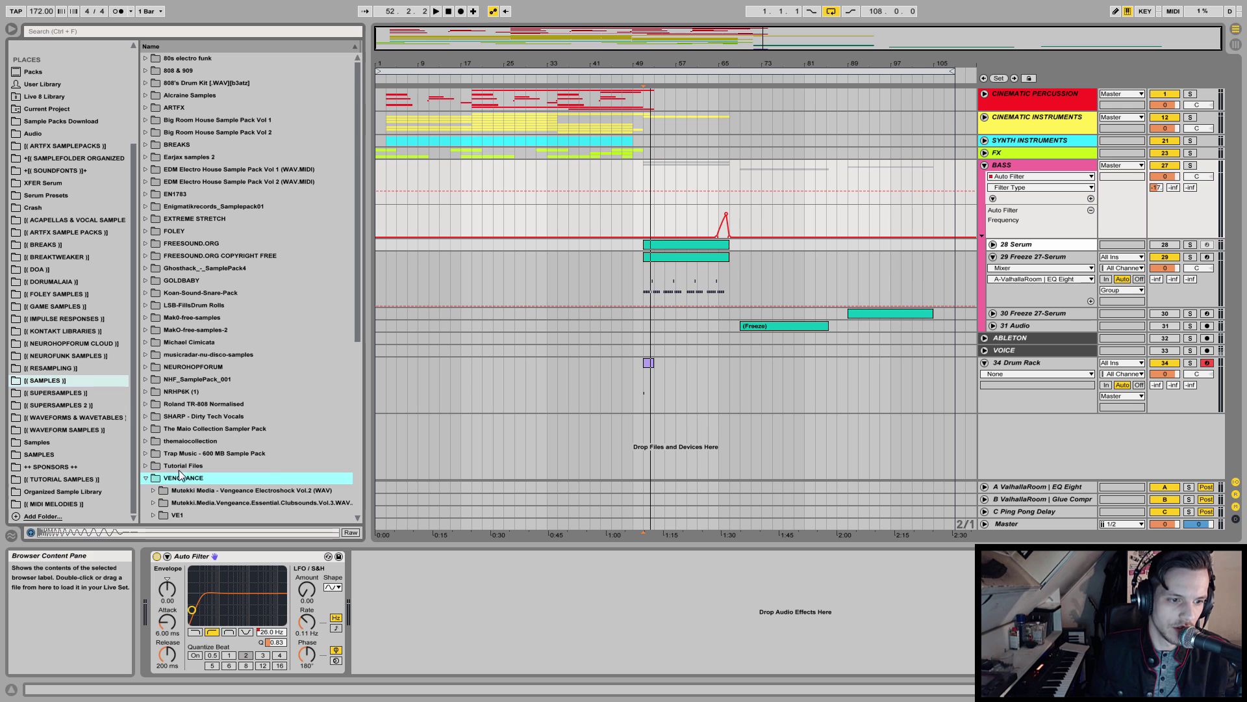
scroll(346, 302, "down", 1)
scroll(346, 302, "down", 10)
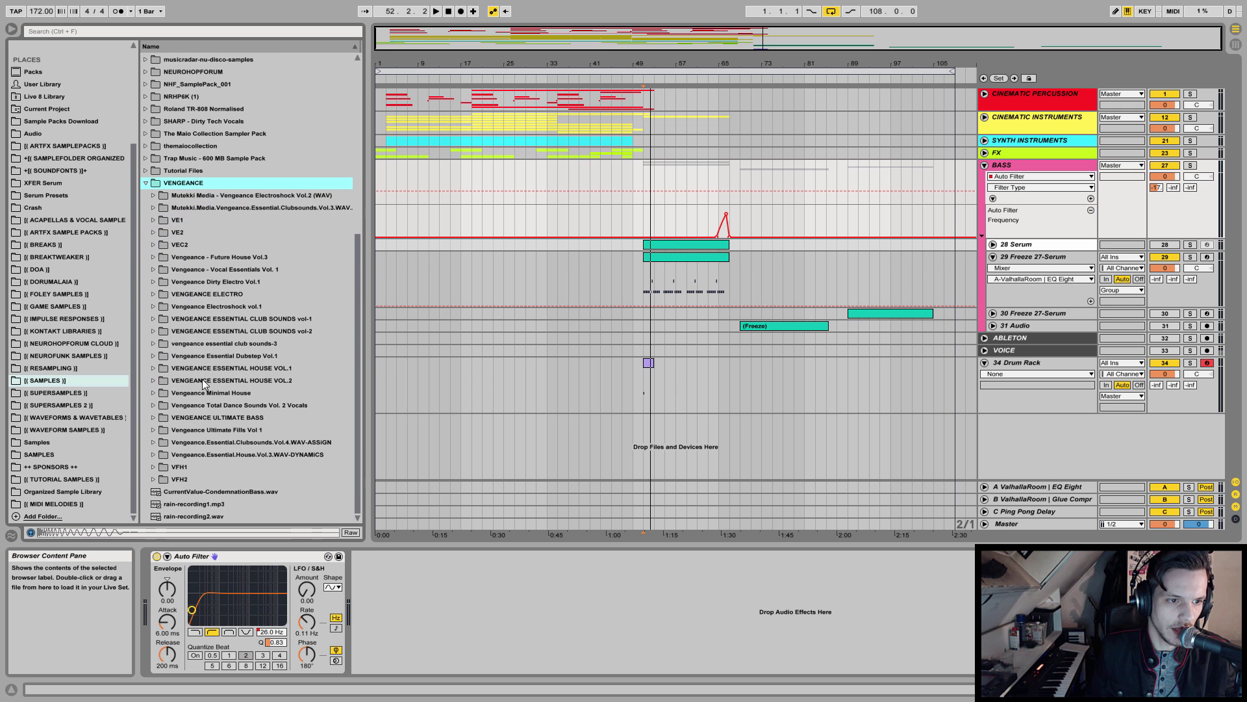
left_click(155, 356)
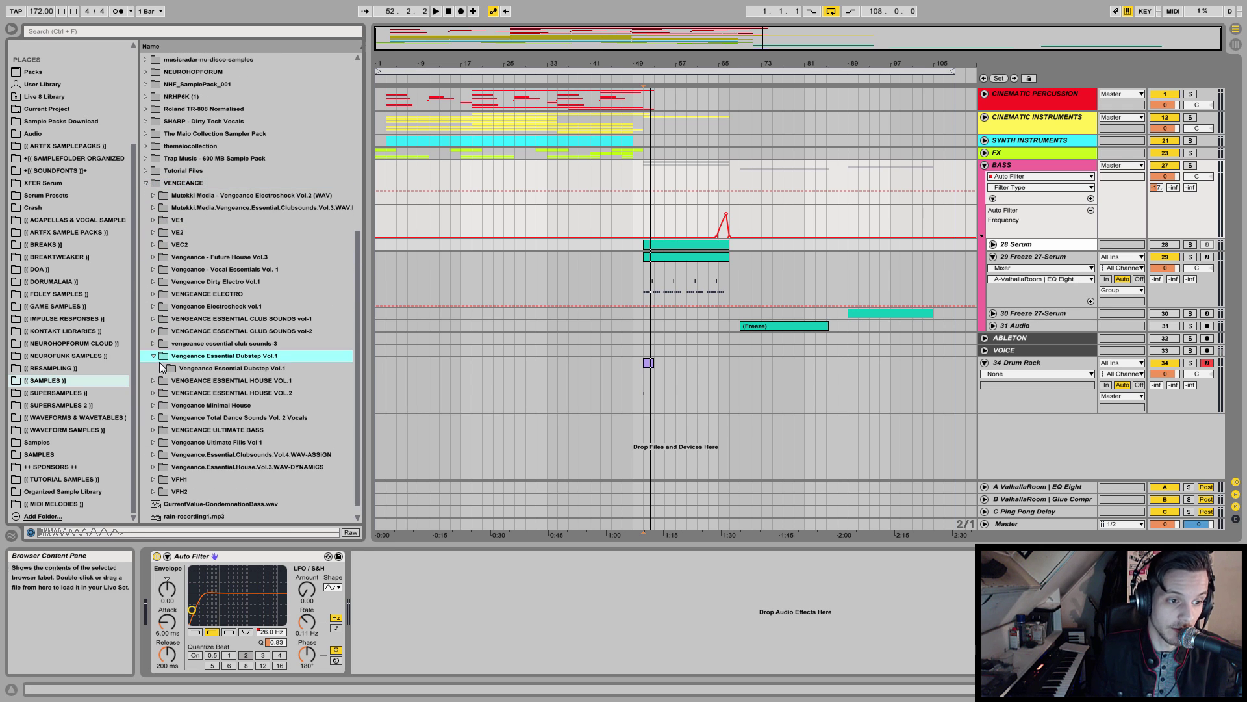
left_click(154, 344)
left_click(161, 356)
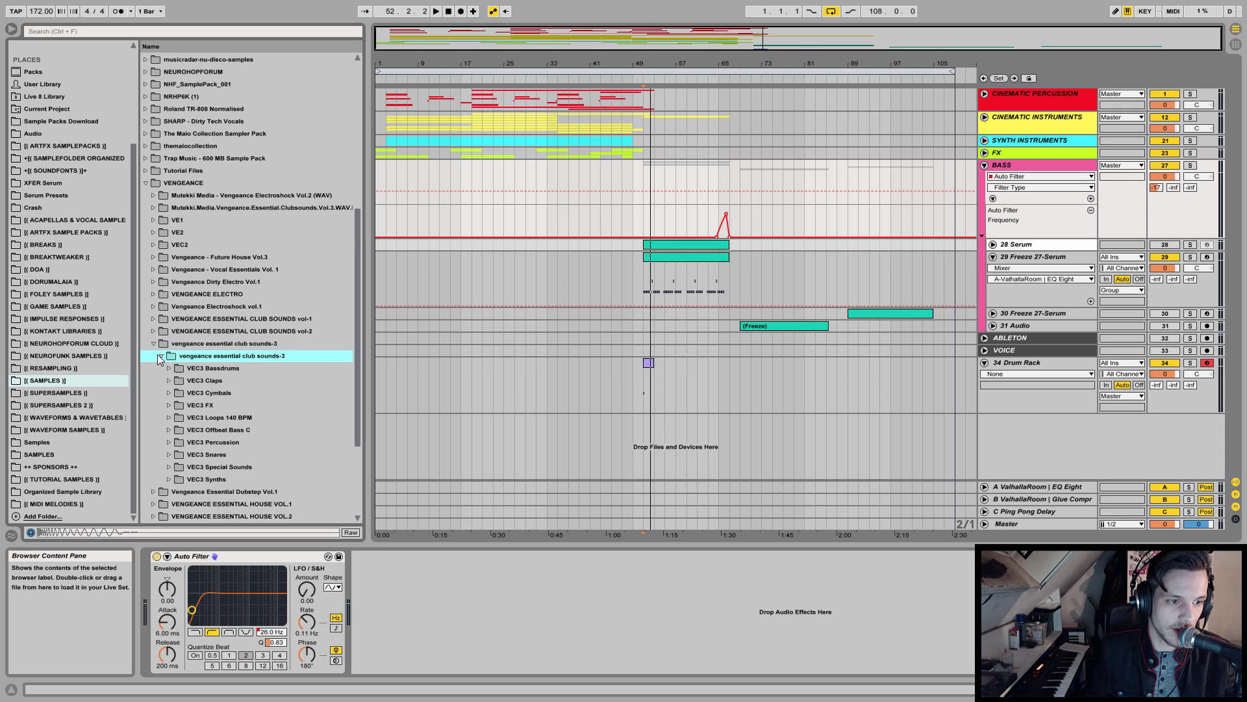
left_click(169, 406)
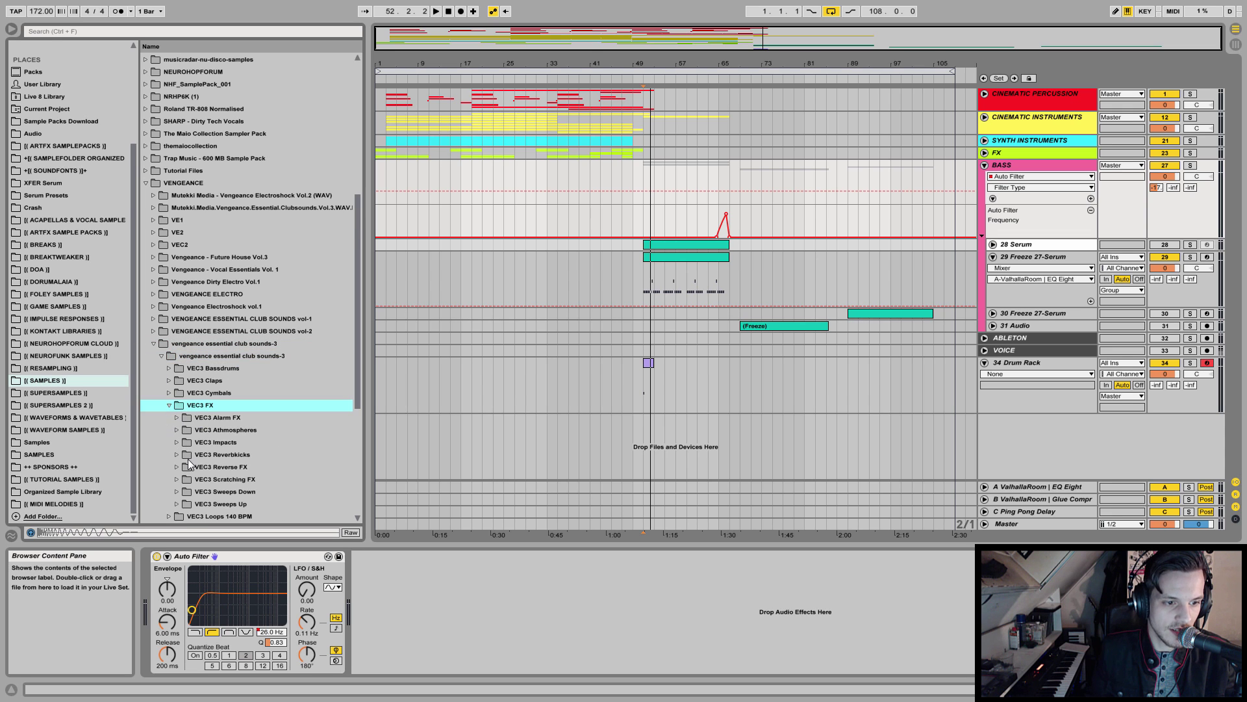
left_click(176, 493)
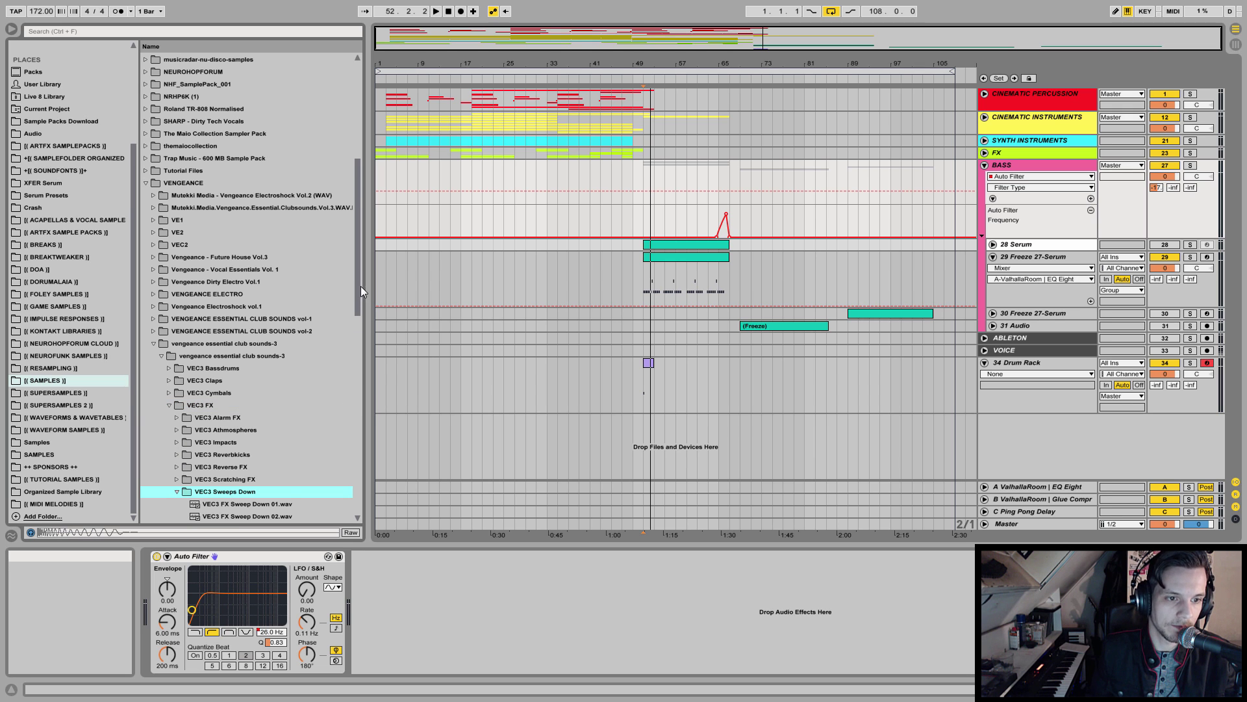
- Preview the samples VEC3 FX Sweep Down 01.wav to 03.wav
left_click_drag(360, 286, 356, 368)
left_click(278, 256)
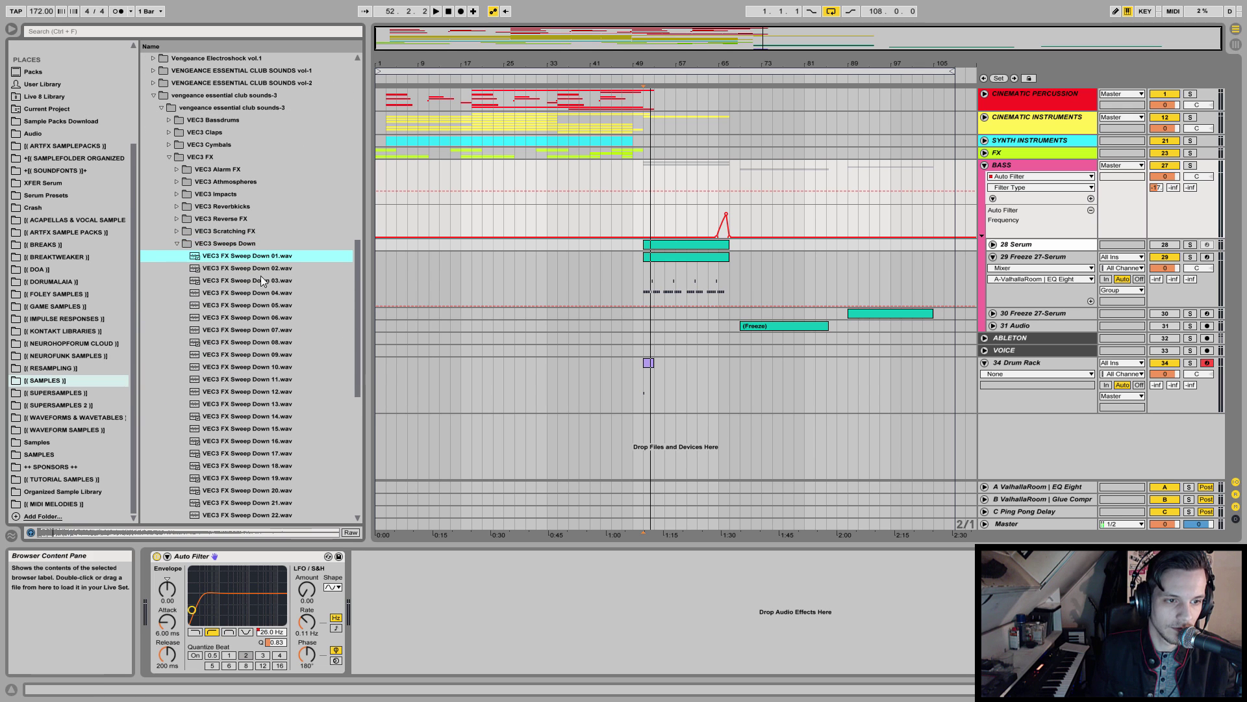
left_click(261, 269)
key("Down")
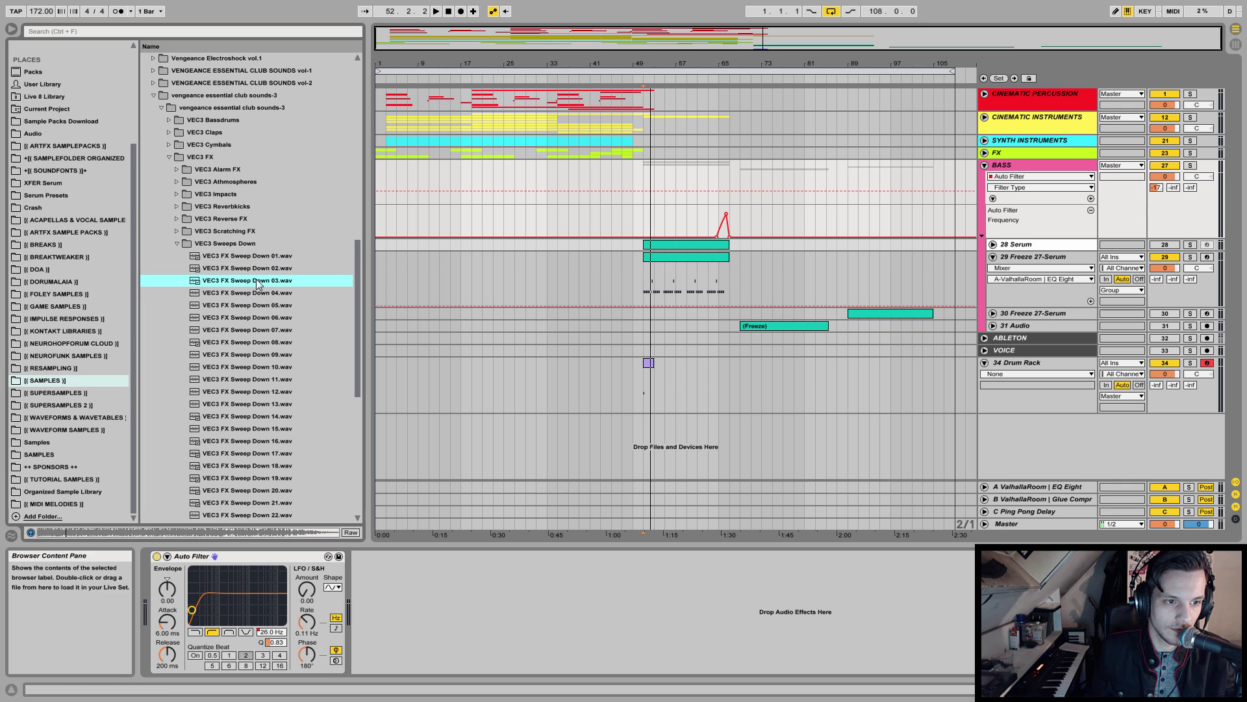
key("Up")
- Place VEC3 FX Sweep Down 02.wav at bar 51 on a new audio track and move that track into the FX group
left_click_drag(251, 268, 676, 434)
left_click(278, 570)
left_click(670, 385)
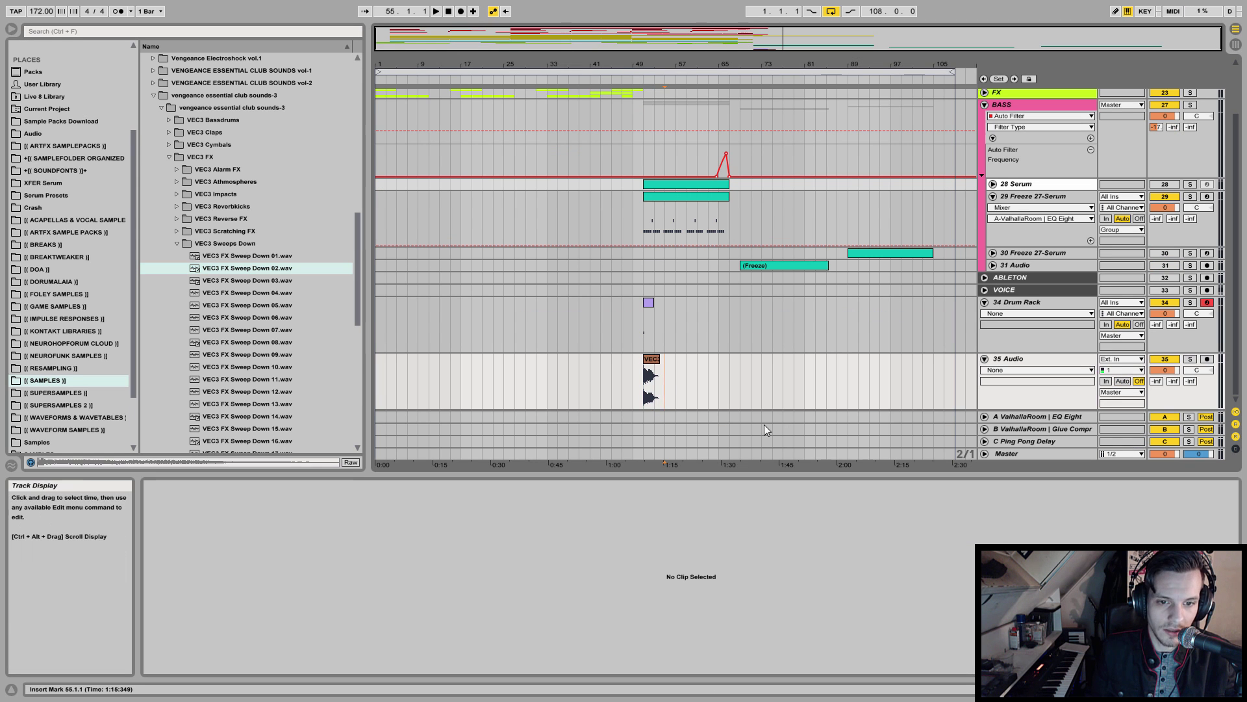
left_click_drag(1023, 359, 1020, 134)
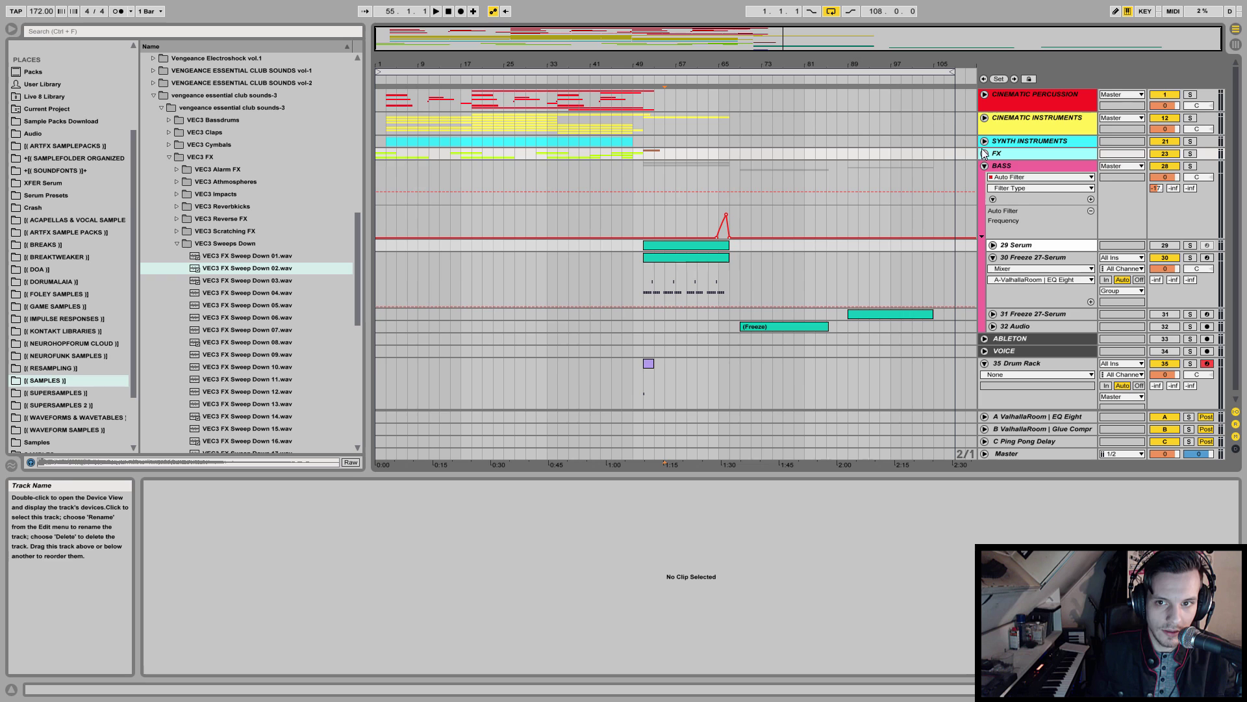
- Unfold the FX group and set the downsweep track's volume to about -7.8 dB while playing from bar 49
left_click(984, 153)
left_click(634, 222)
left_click_drag(1164, 210, 1165, 244)
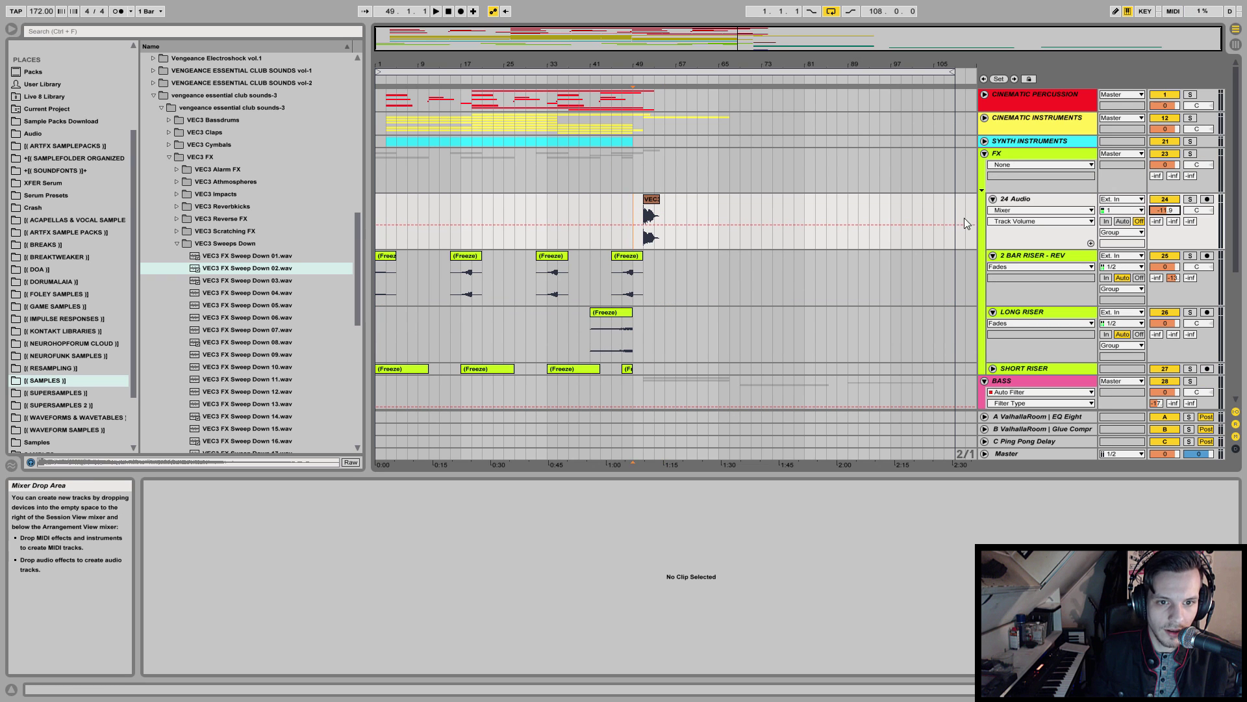
key("space")
left_click_drag(1162, 216, 1163, 221)
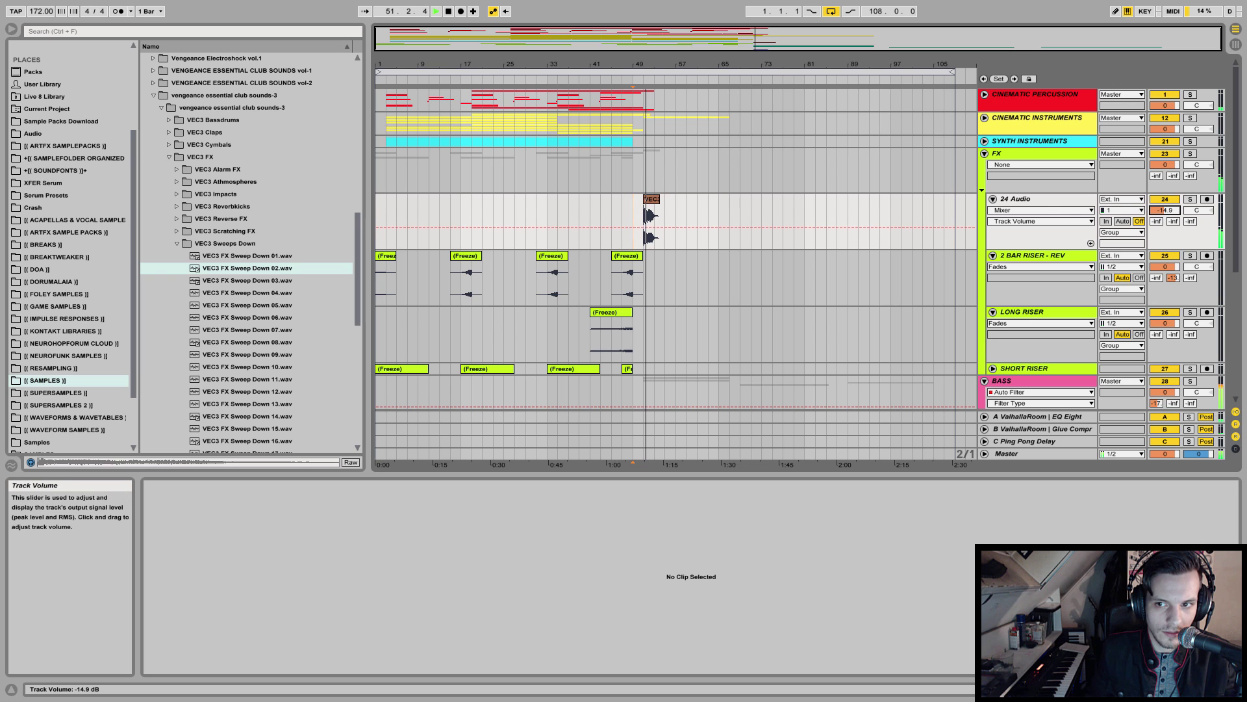
left_click_drag(1164, 213, 1163, 194)
key("space")
- Preview VEC3 FX Sweep Down 03.wav and 04.wav, and replace the bar 51 clip on track 24 with VEC3 FX Sweep Down 04.wav
left_click(286, 280)
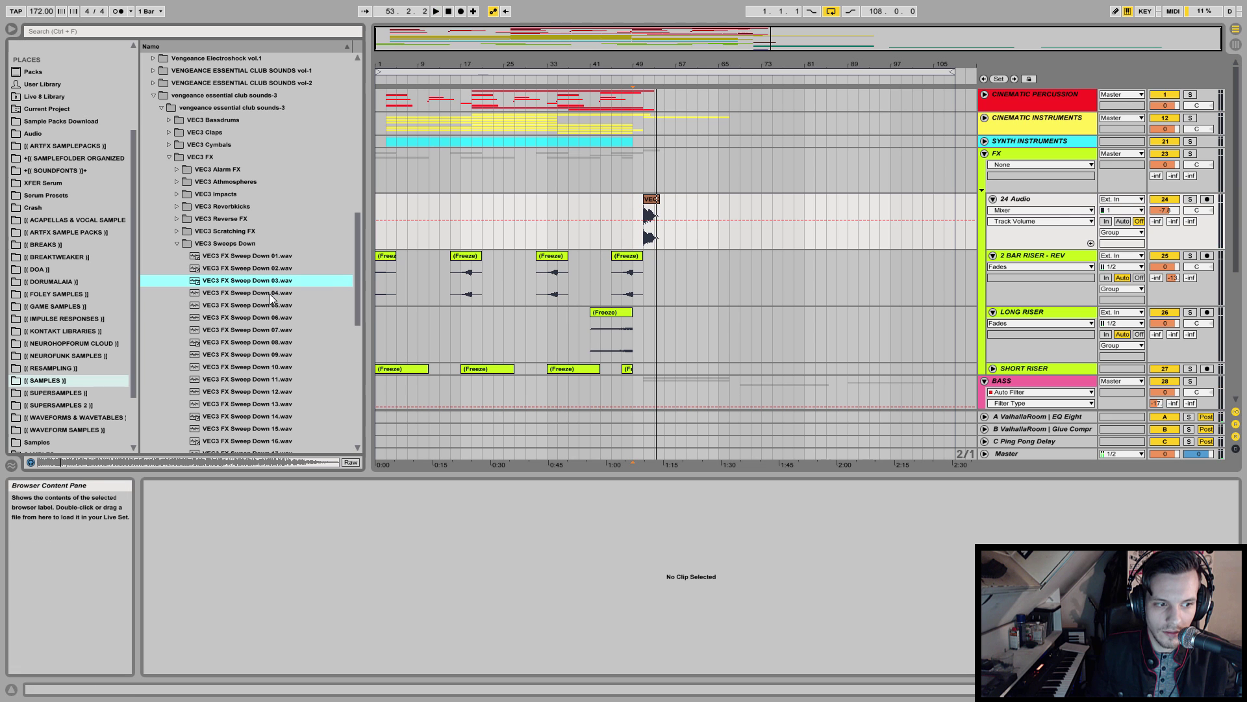
left_click(270, 293)
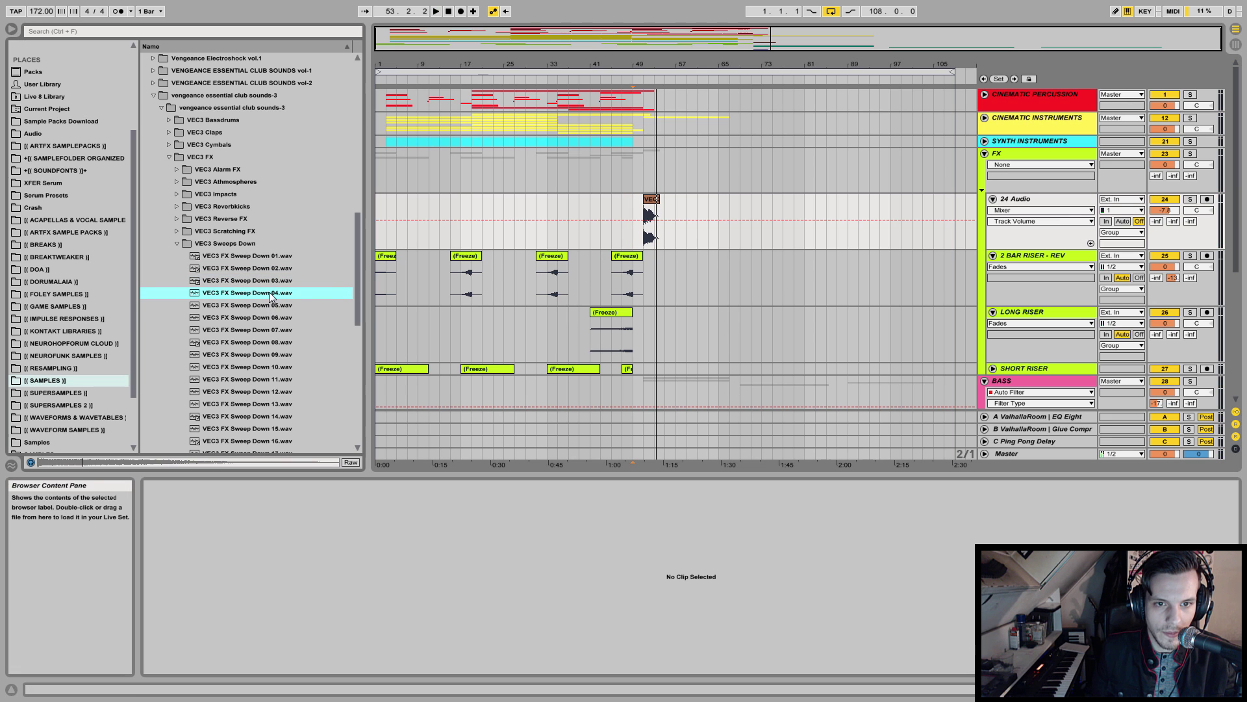
left_click_drag(245, 296, 650, 215)
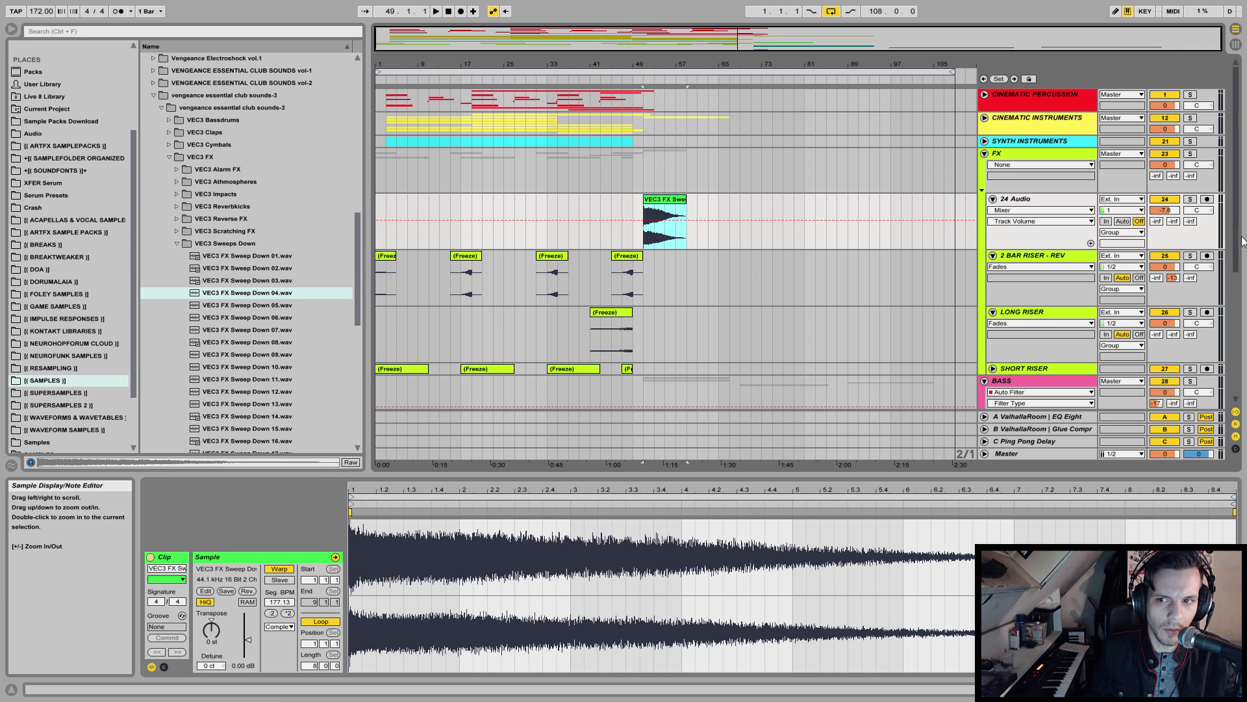
- Solo the downsweep track and set the clip's warp mode to Re-Pitch while auditioning it
left_click(1190, 198)
key("space")
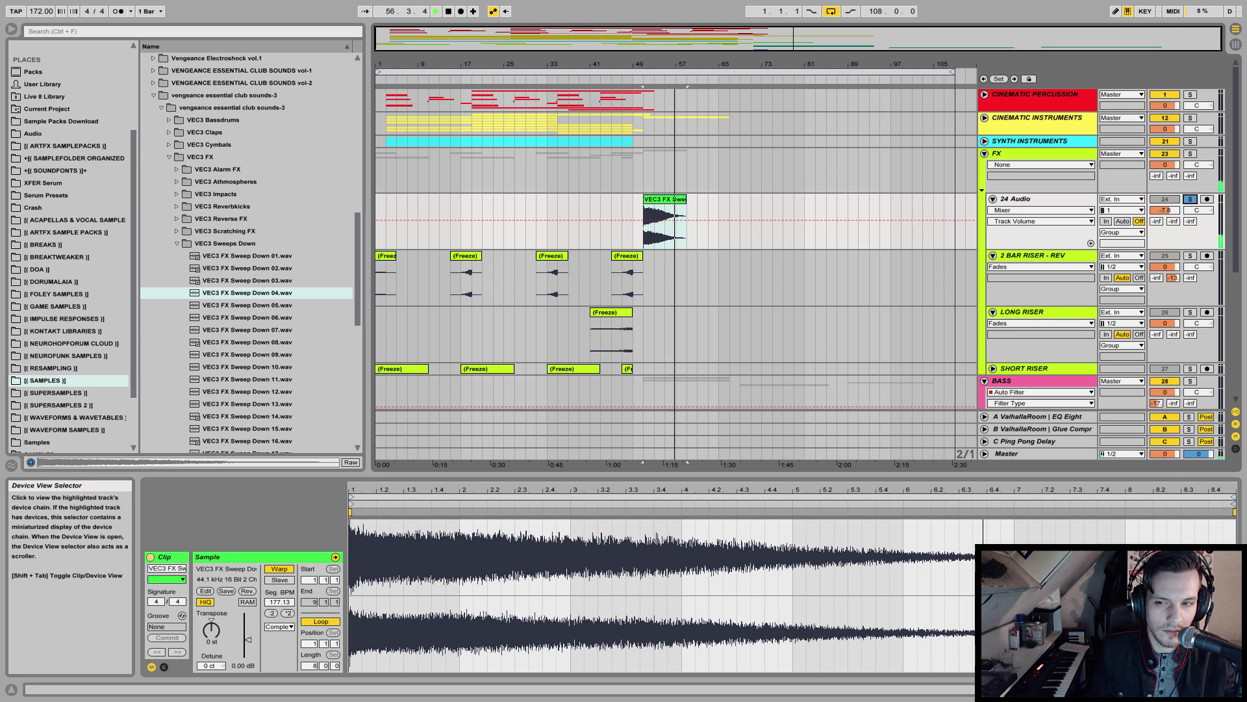
left_click(278, 626)
left_click(277, 606)
left_click(276, 628)
left_click(282, 598)
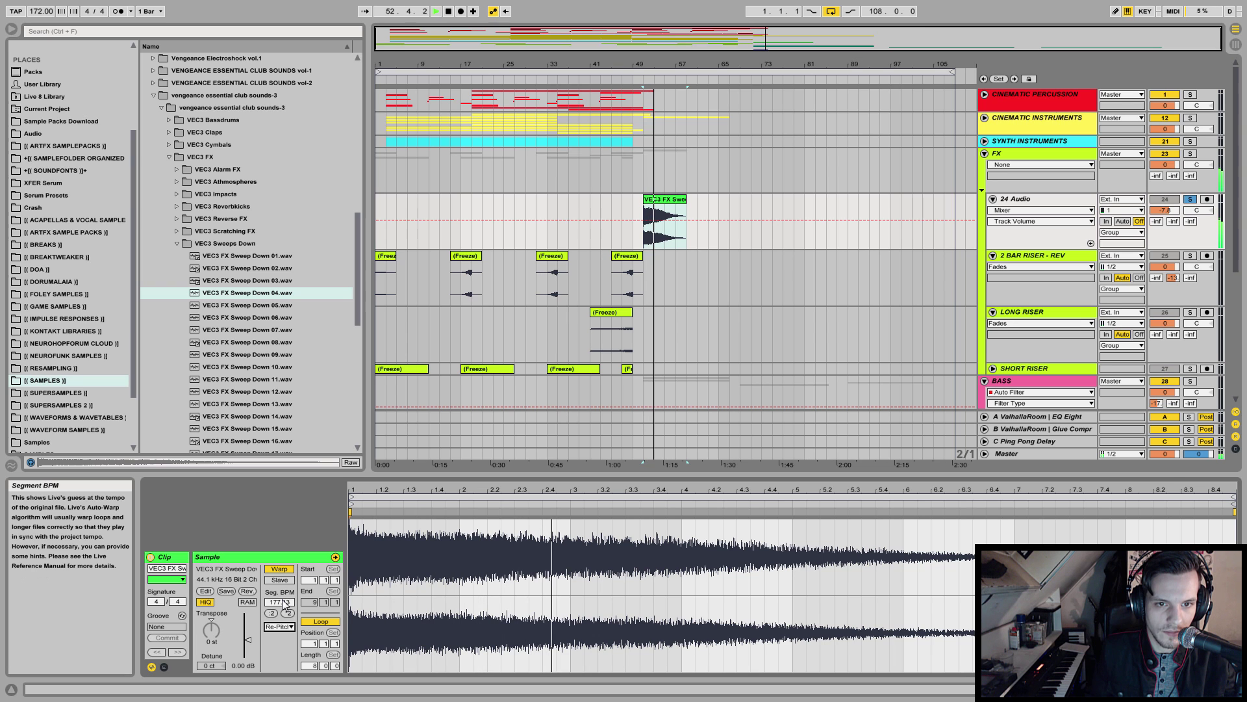
key("space")
- Add an EQ Eight to the downsweep track and cut its lows at about 232 Hz
key("shift+Tab")
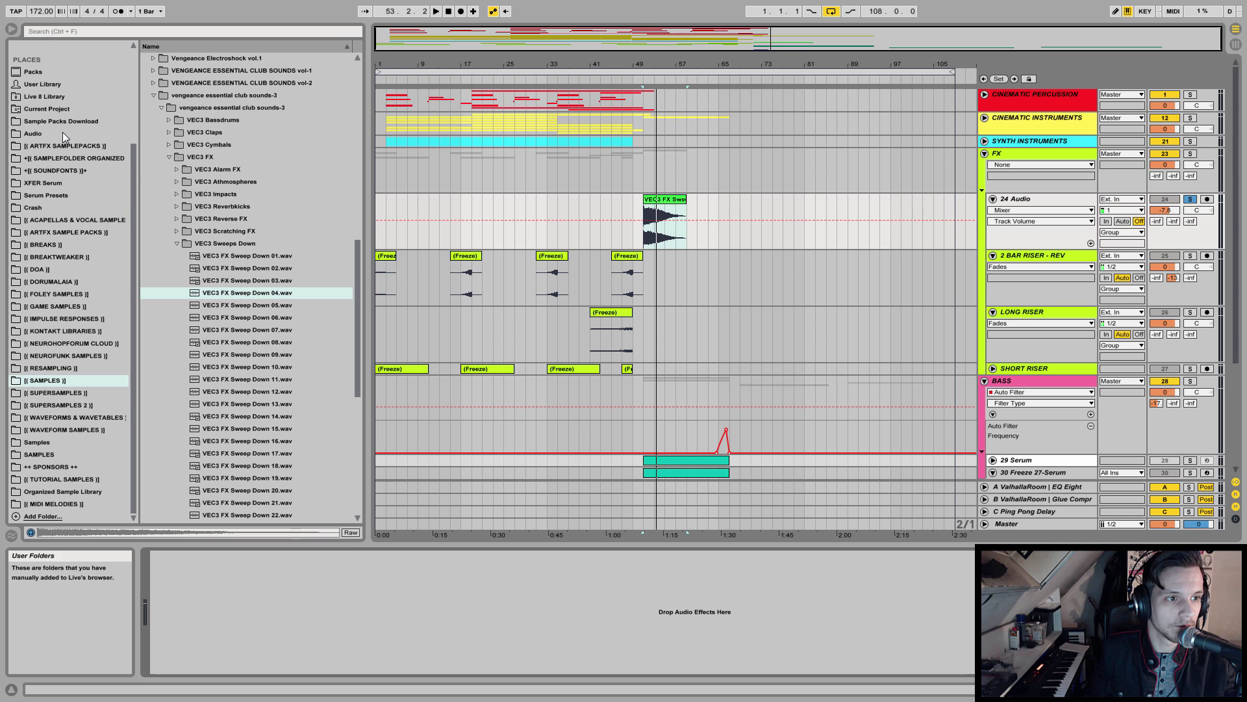
scroll(135, 166, "up", 5)
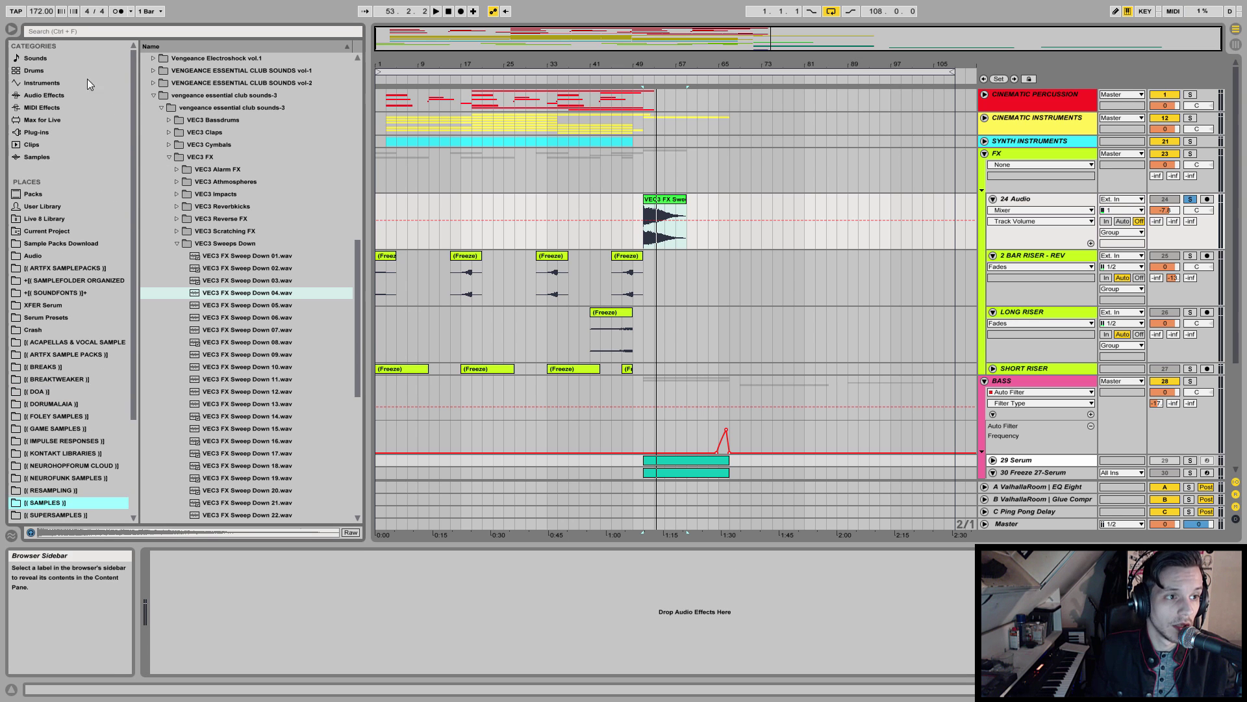
left_click(46, 95)
left_click_drag(170, 186, 362, 551)
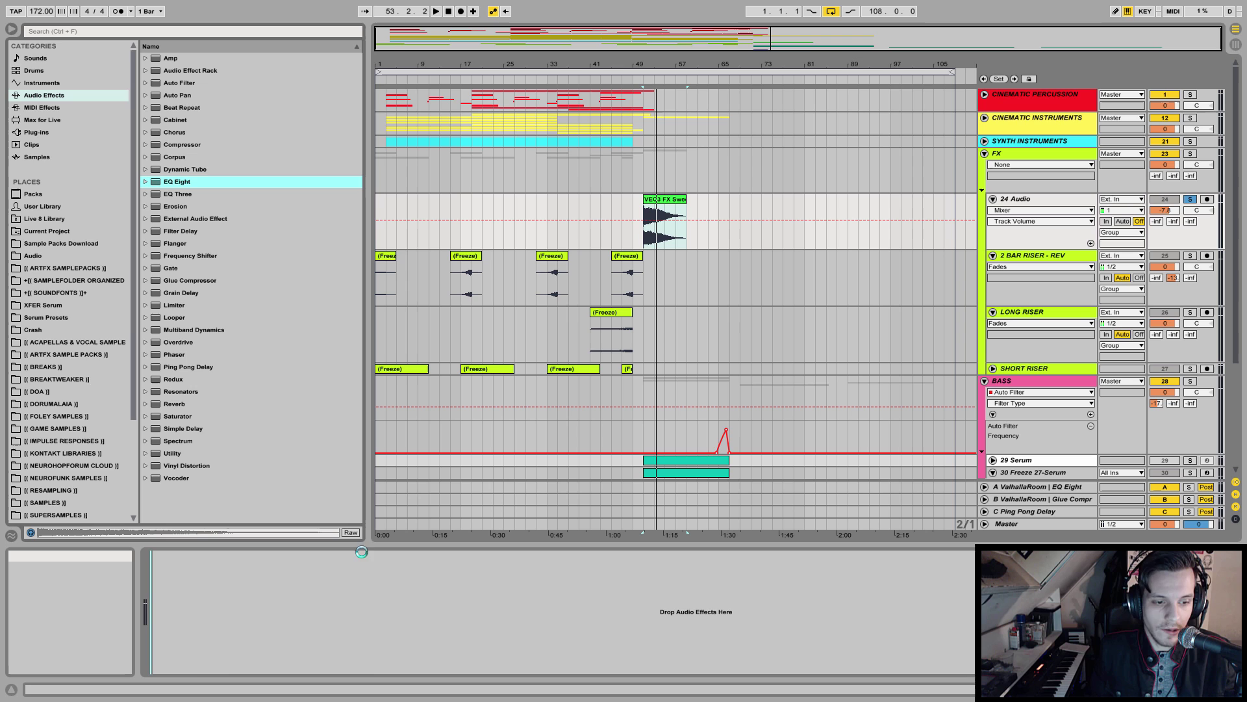
left_click_drag(280, 615, 195, 612)
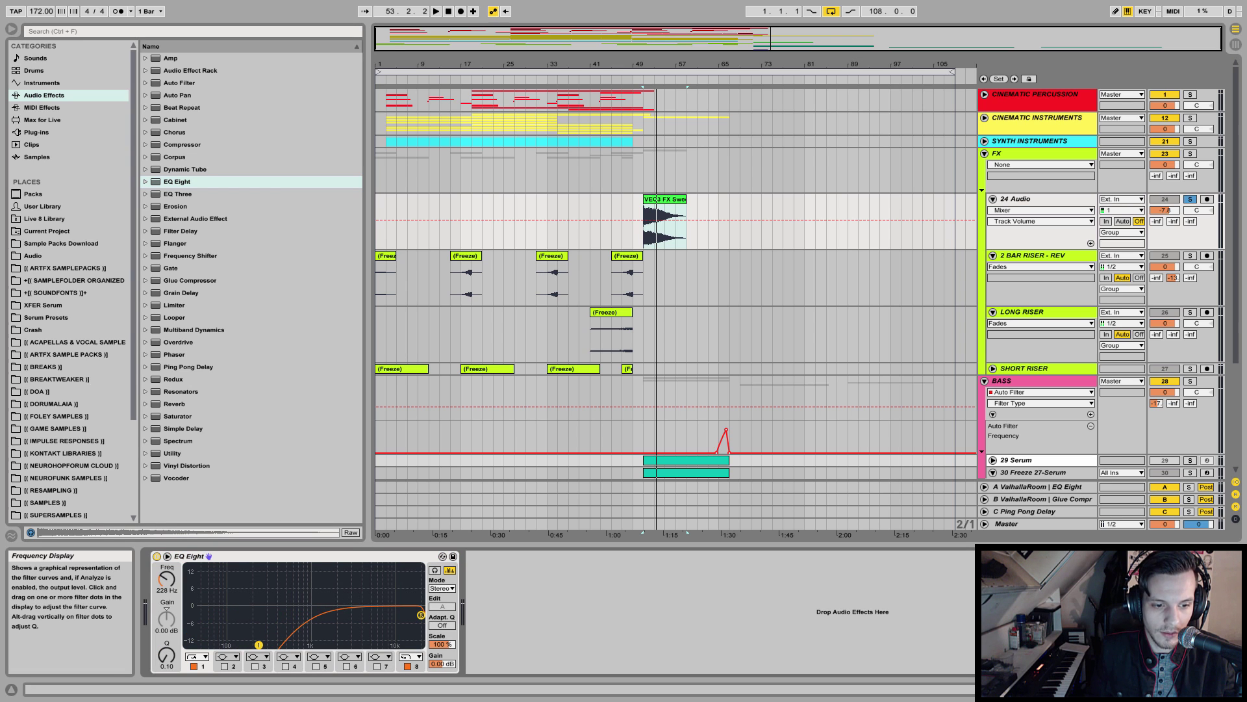
key("space")
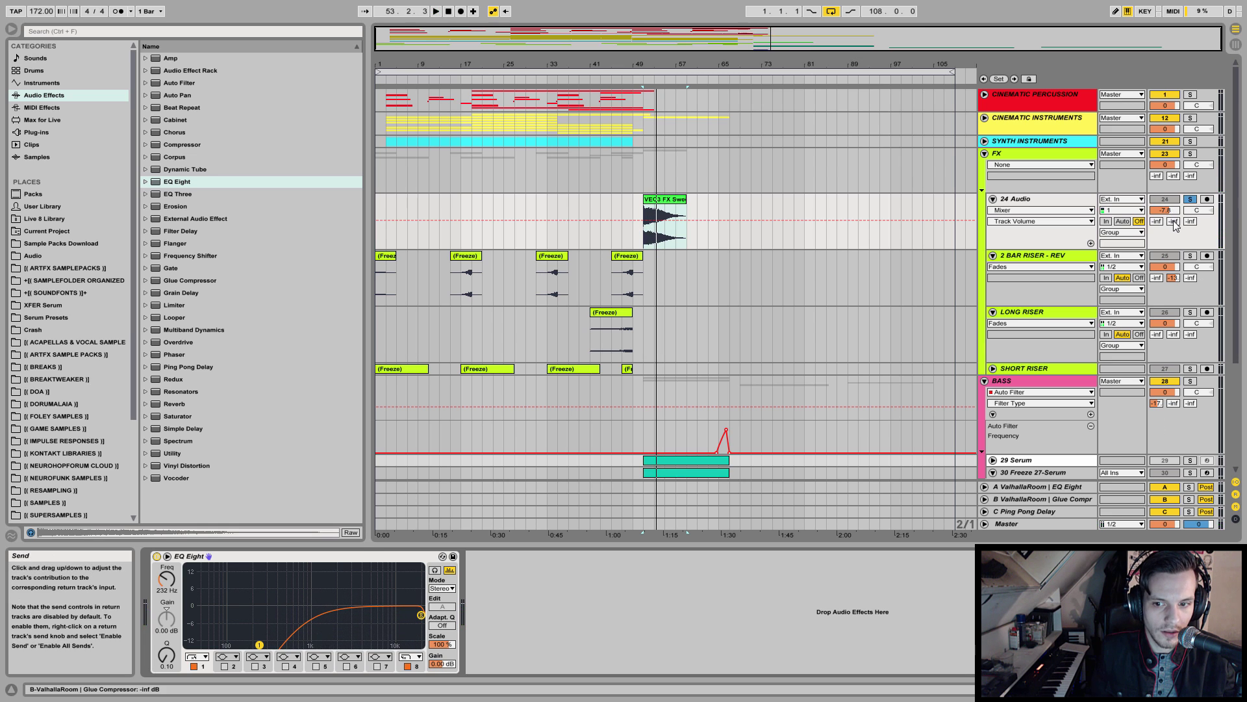
- Set the downsweep track's sends to -11.0 dB on A, -12.8 dB on B and -14.7 dB on C, and its volume to about -12.5 dB
left_click_drag(1192, 222, 1192, 182)
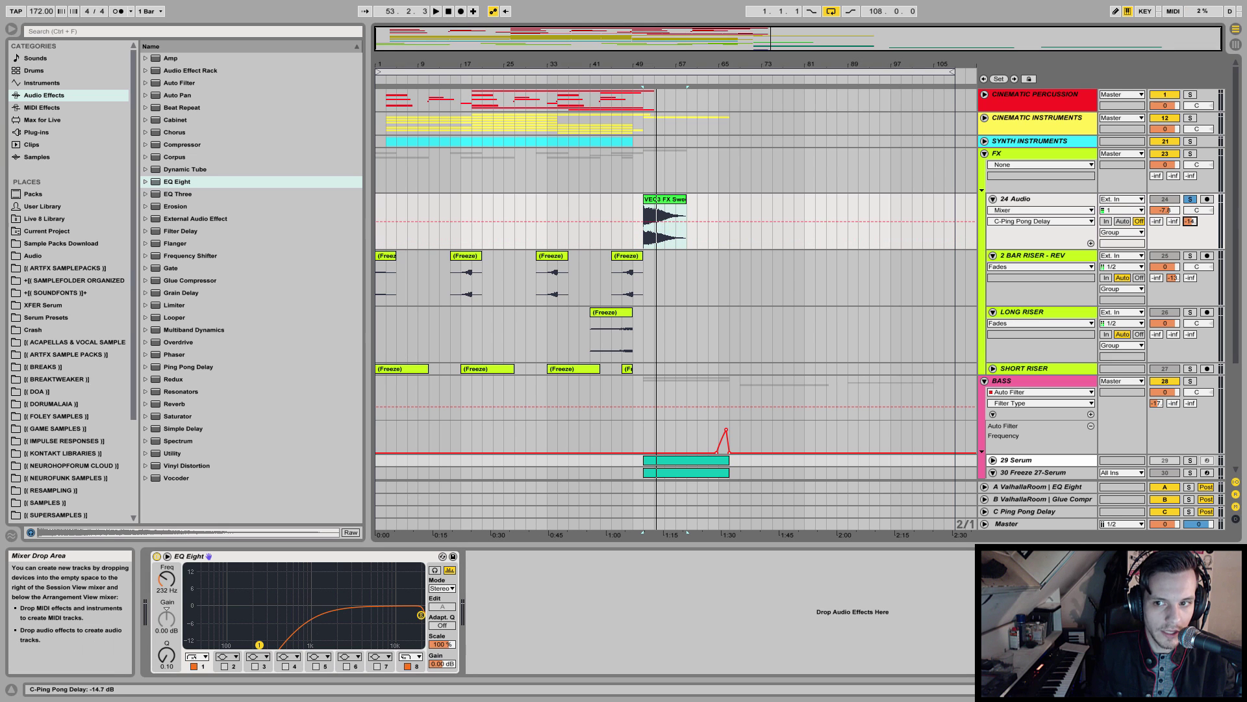
key("space")
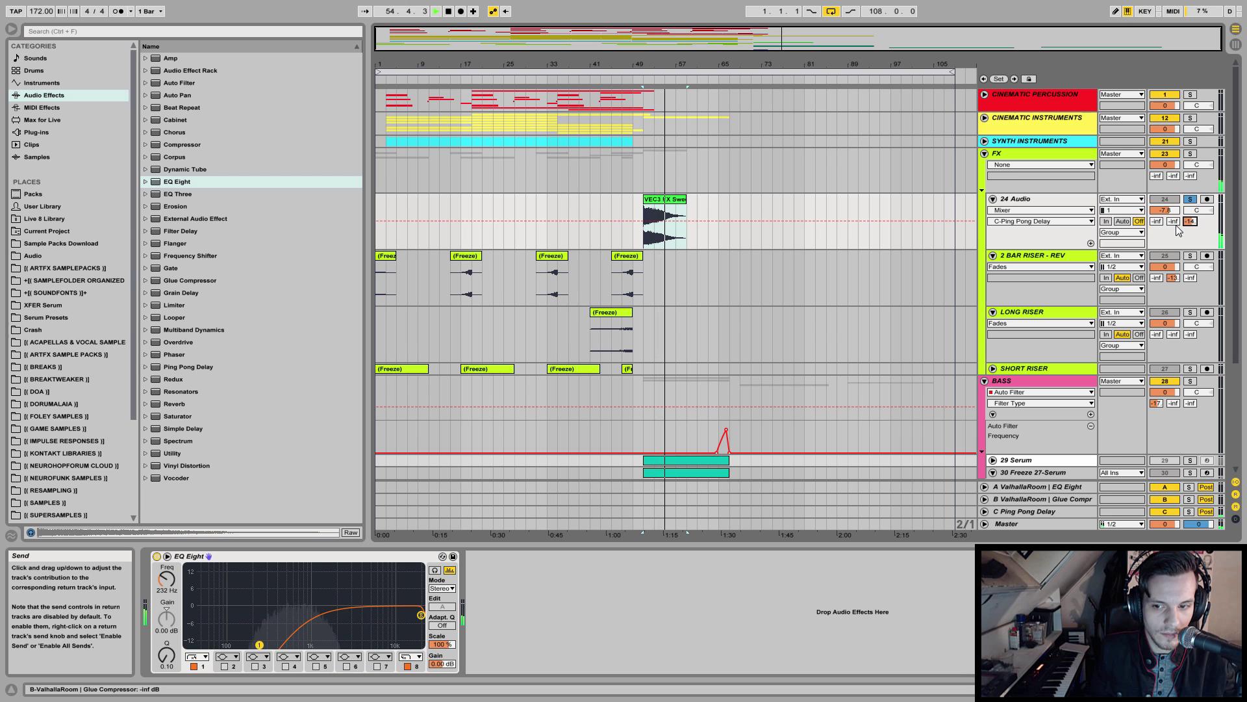
left_click_drag(1173, 221, 1173, 203)
key("space")
key("space")
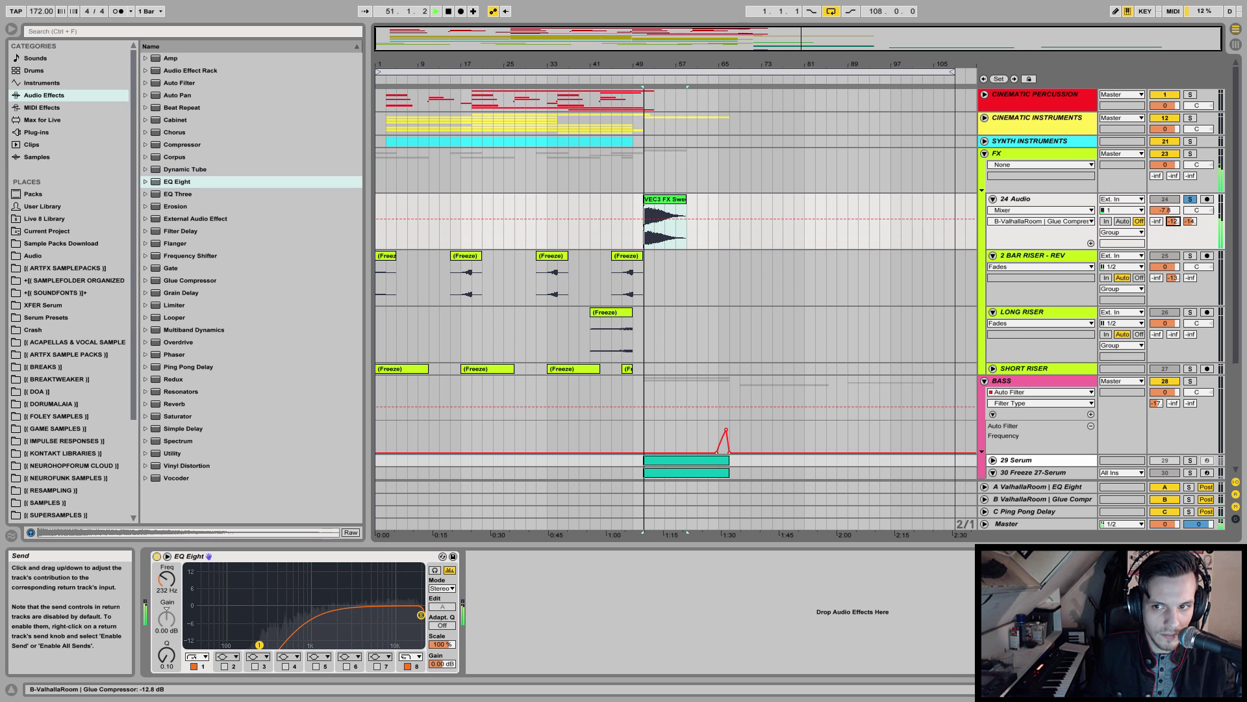
mouse_move(1157, 221)
left_mouse_down()
mouse_move(1156, 198)
mouse_move(1157, 225)
left_mouse_up()
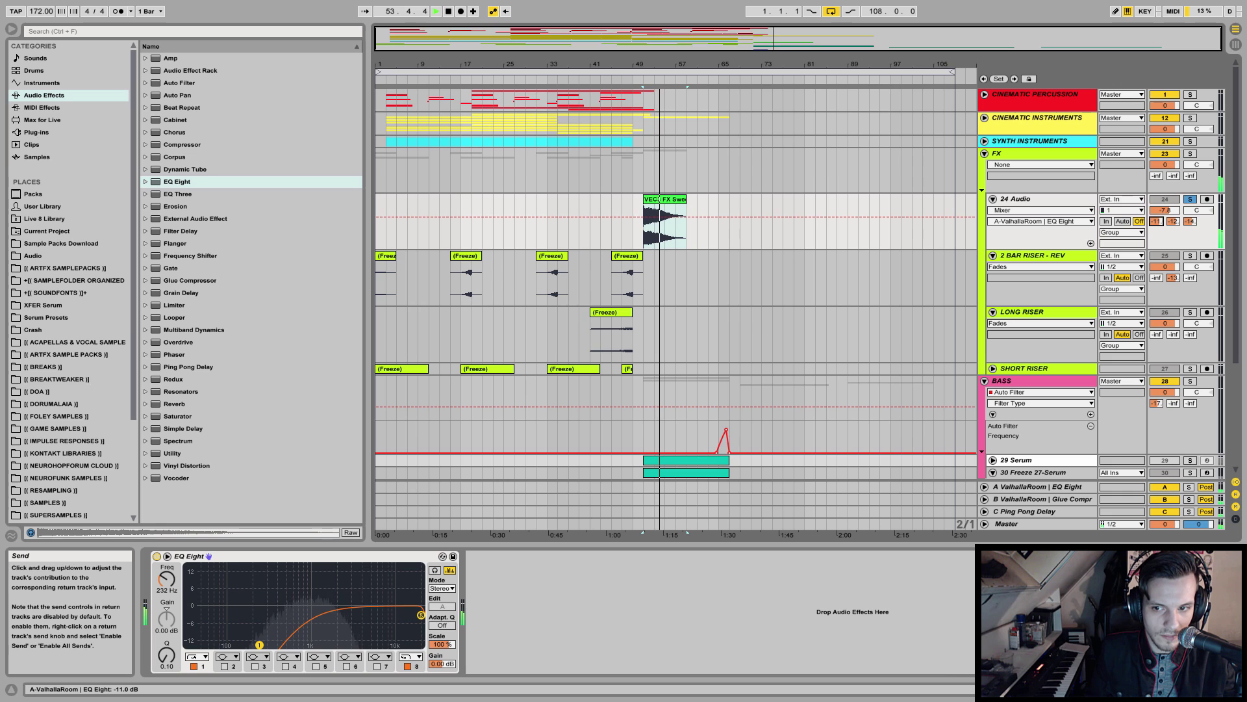
key("space")
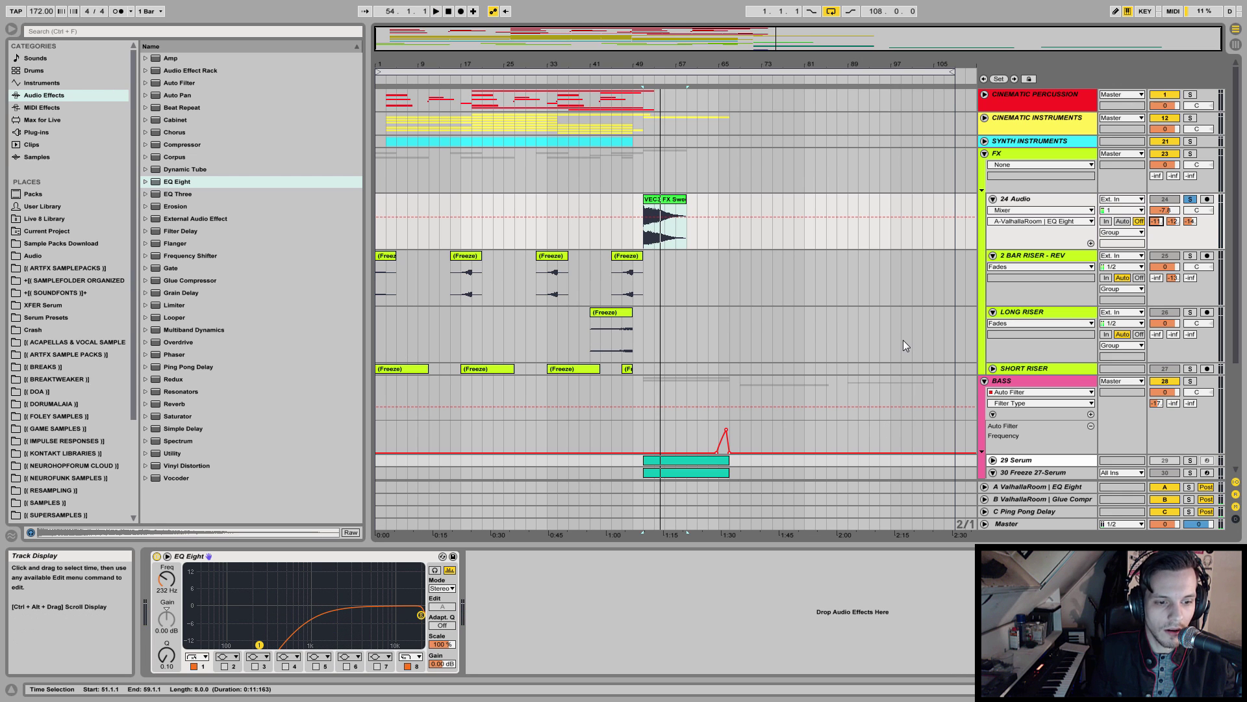
left_click(619, 208)
left_click_drag(1165, 210, 1163, 217)
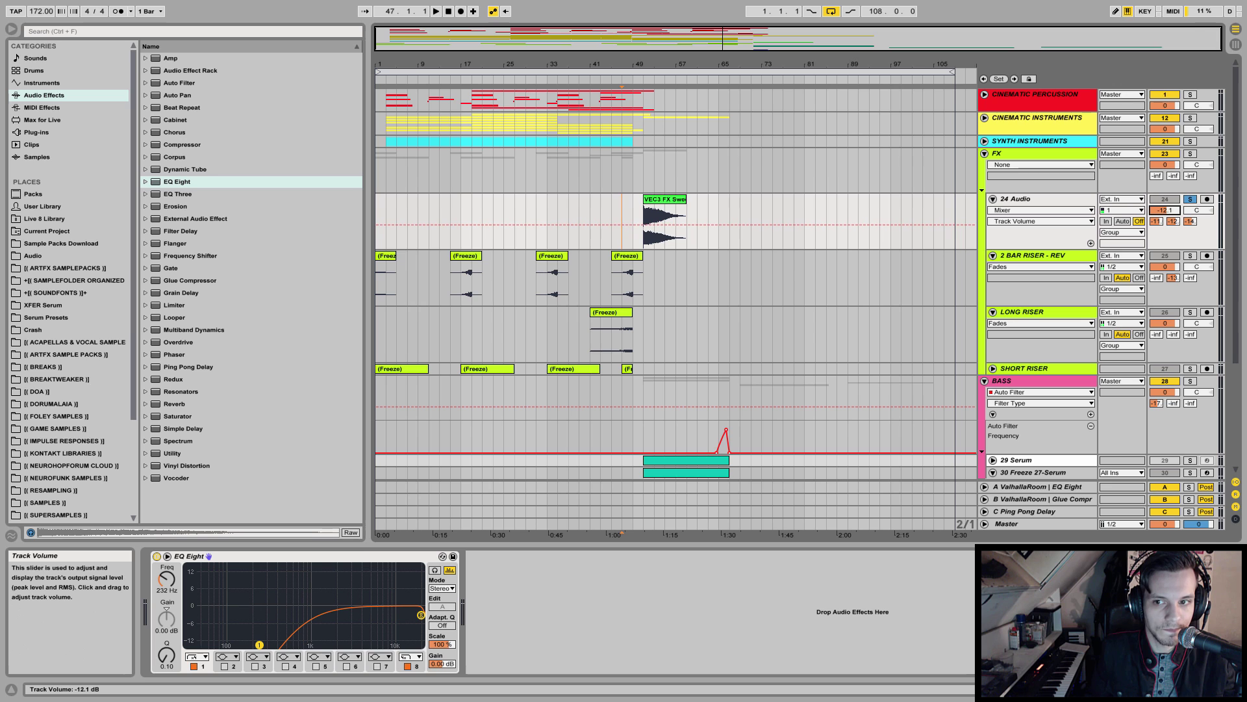
- Unfold the SHORT RISER track and move its last clip to start at bar 49
left_click(630, 283)
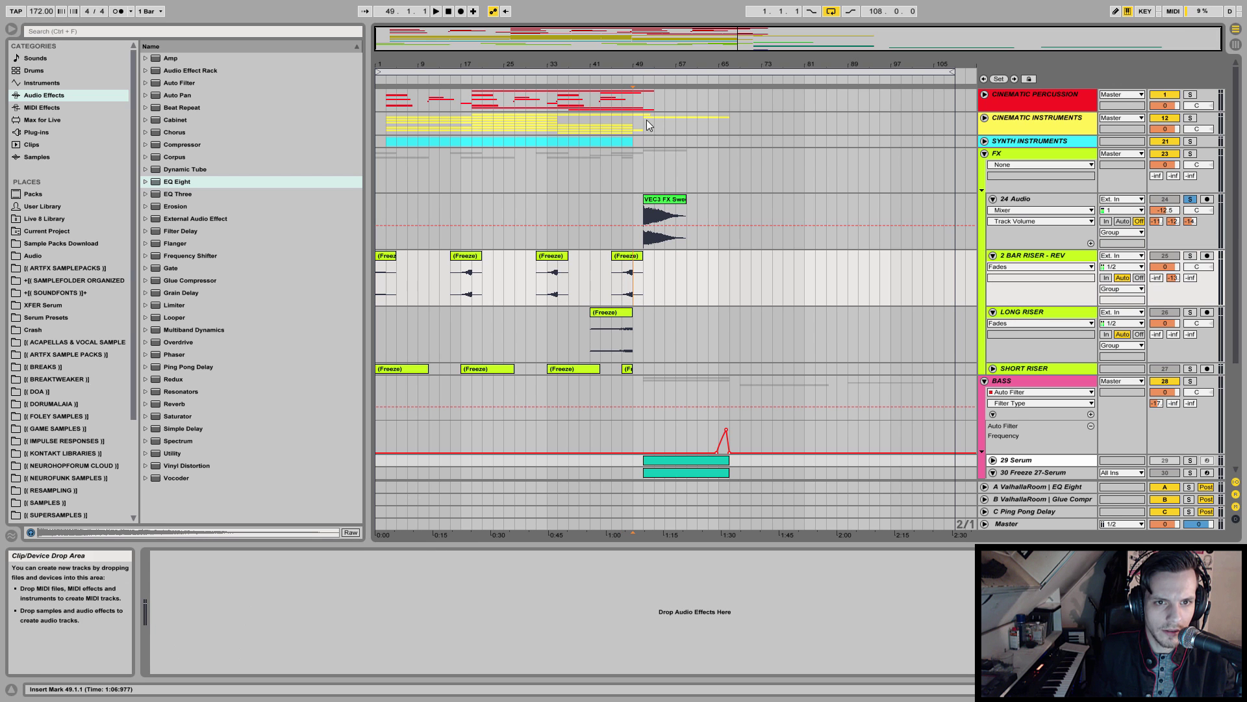
left_click(993, 368)
left_click_drag(622, 369, 630, 369)
left_click(625, 382)
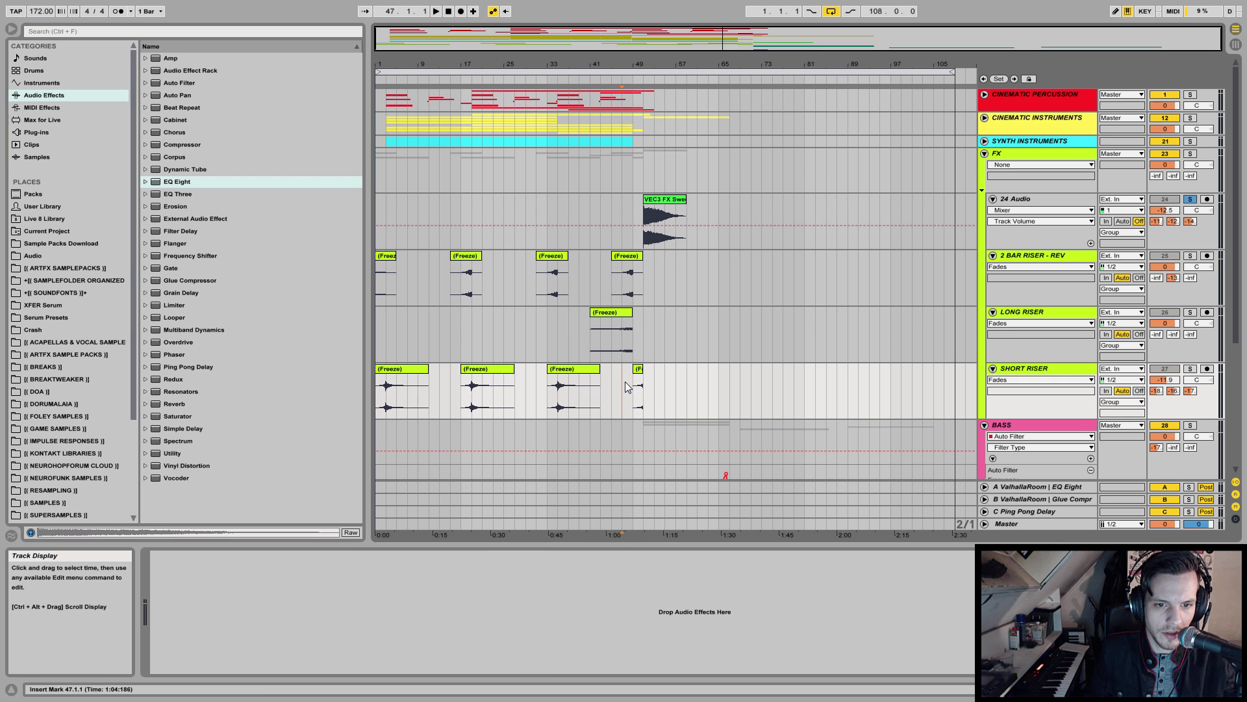
- Play the transition into the drop from bar 45 and unsolo the downsweep track
left_click_drag(627, 63, 625, 151)
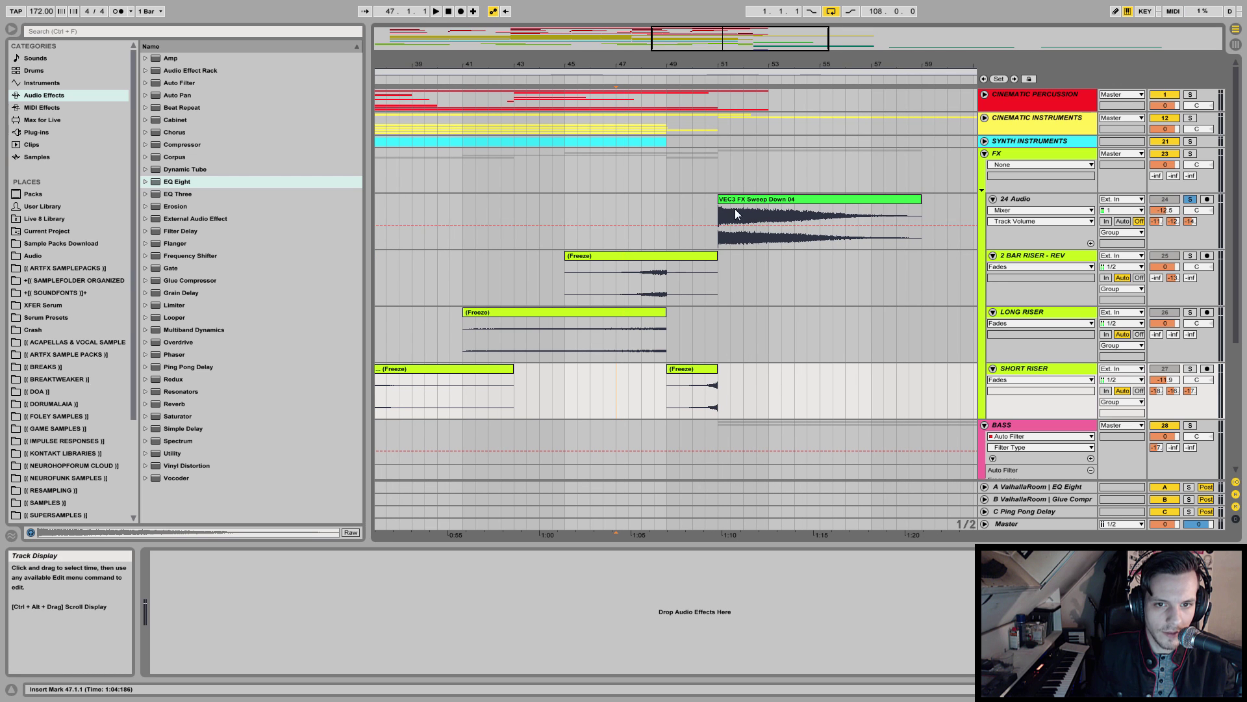
left_click(564, 389)
key("space")
left_click(1189, 200)
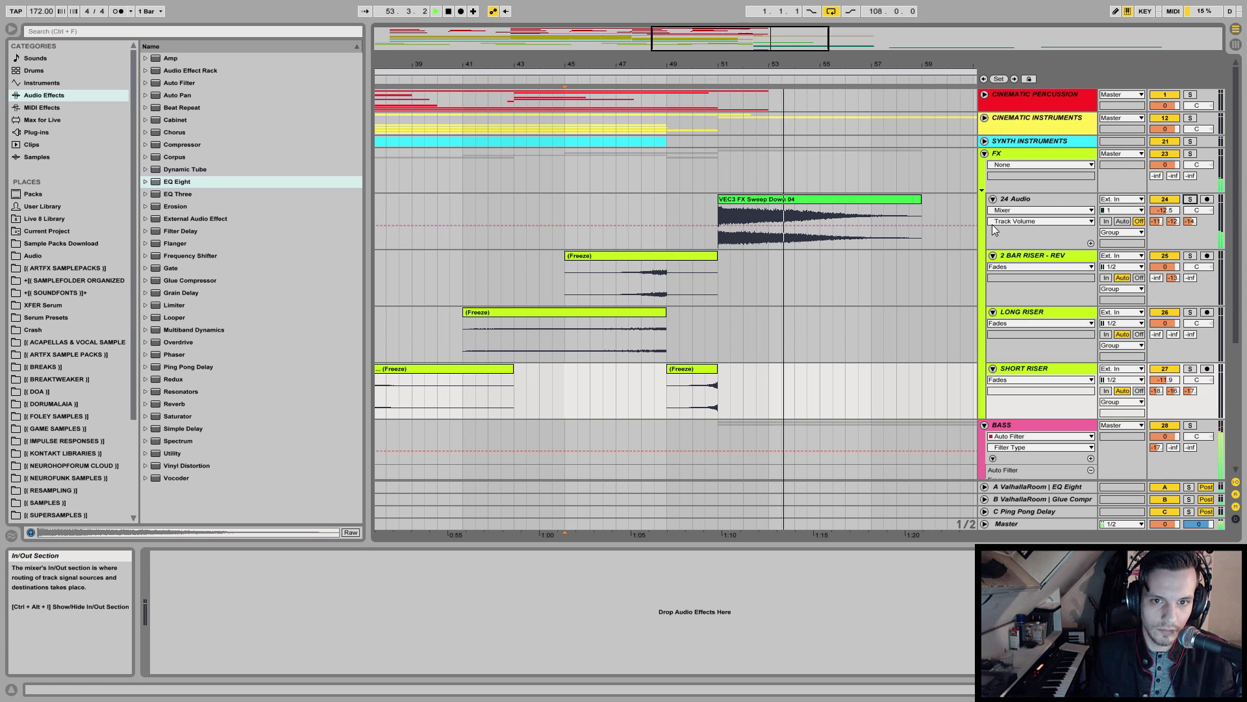
key("space")
- Select the bar 49 clip on the SHORT RISER track and show that track's fade envelopes
left_click(688, 376)
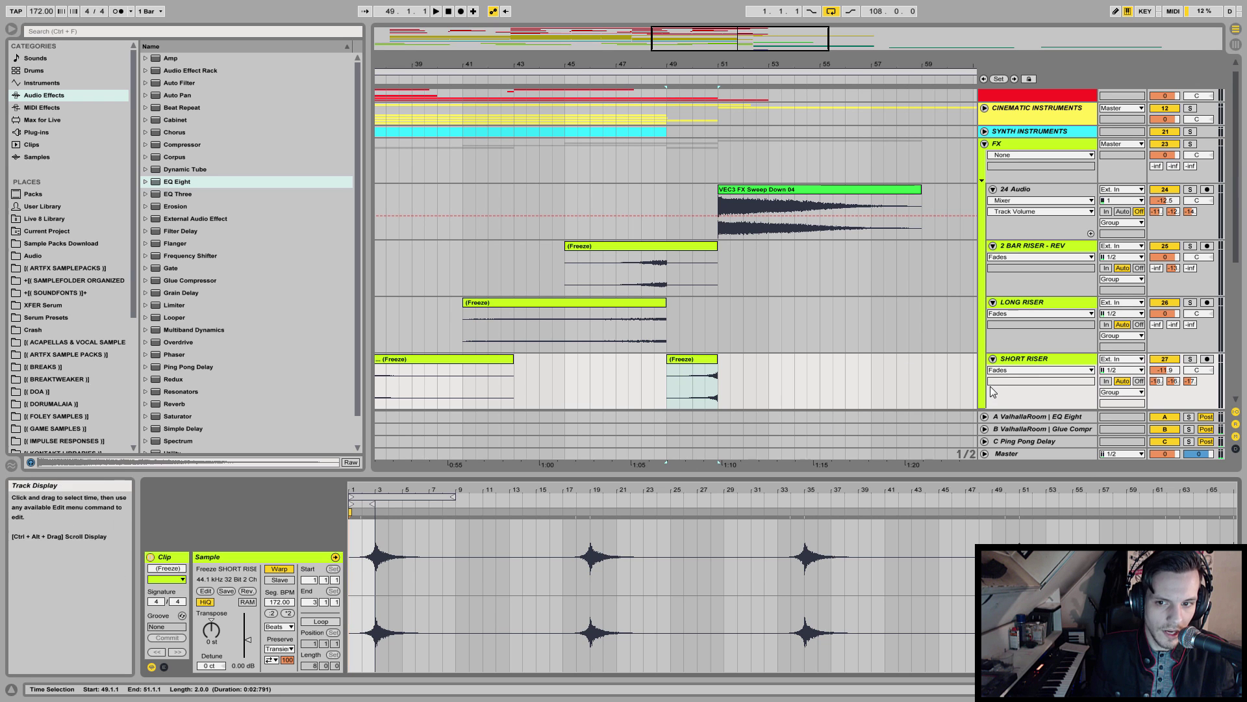
left_click(1023, 369)
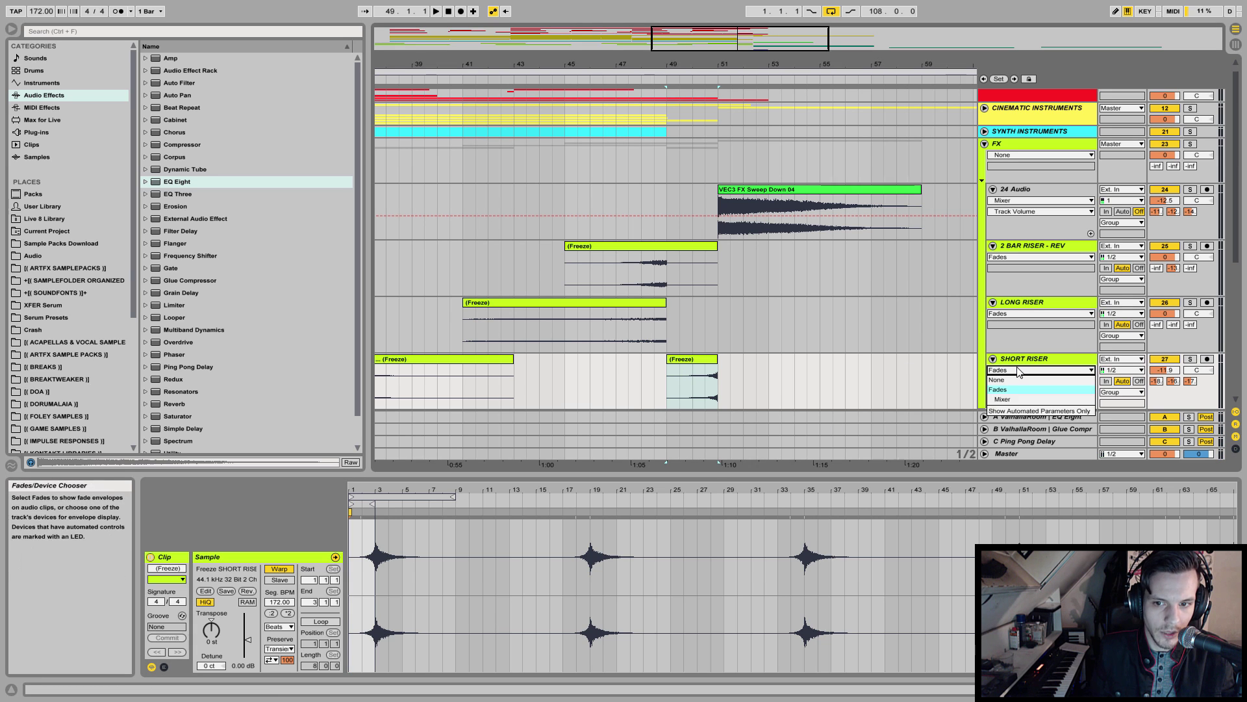
left_click(1016, 382)
left_click(1018, 370)
left_click(1018, 390)
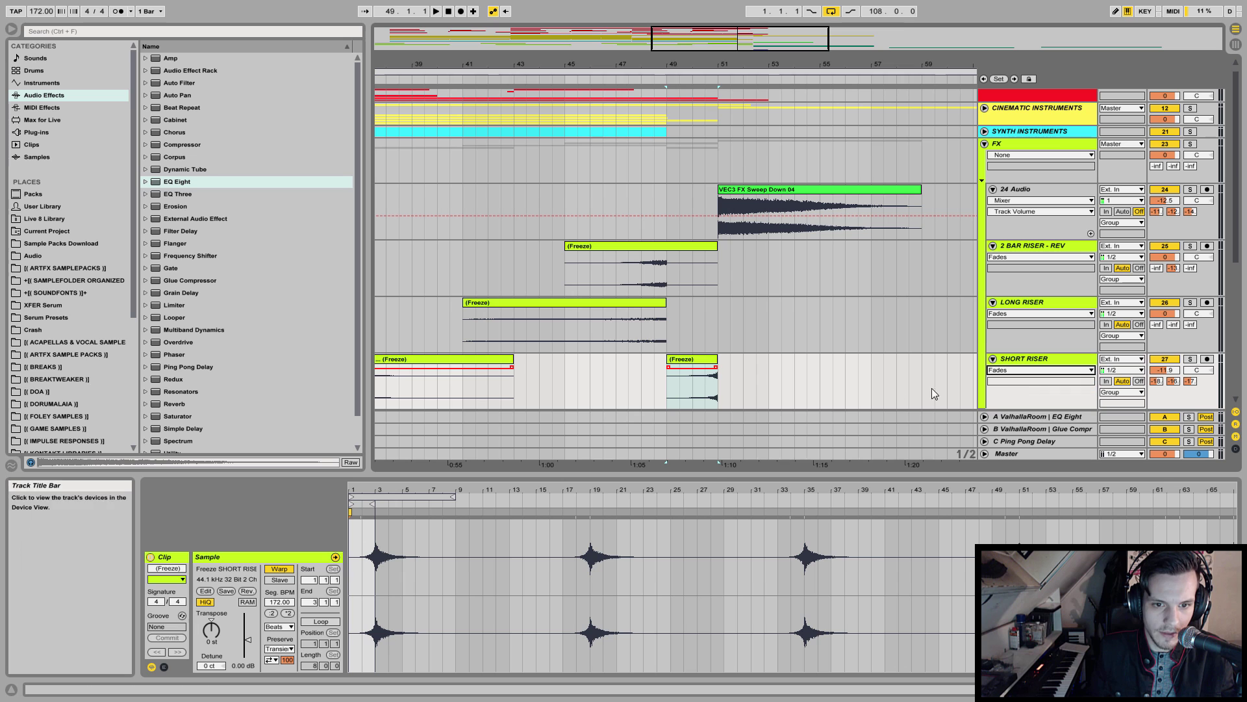
- Duplicate the SHORT RISER track, keeping only the bar 49 clip on the copy and only the earlier clips on the original
left_click(1052, 356)
right_click(1053, 359)
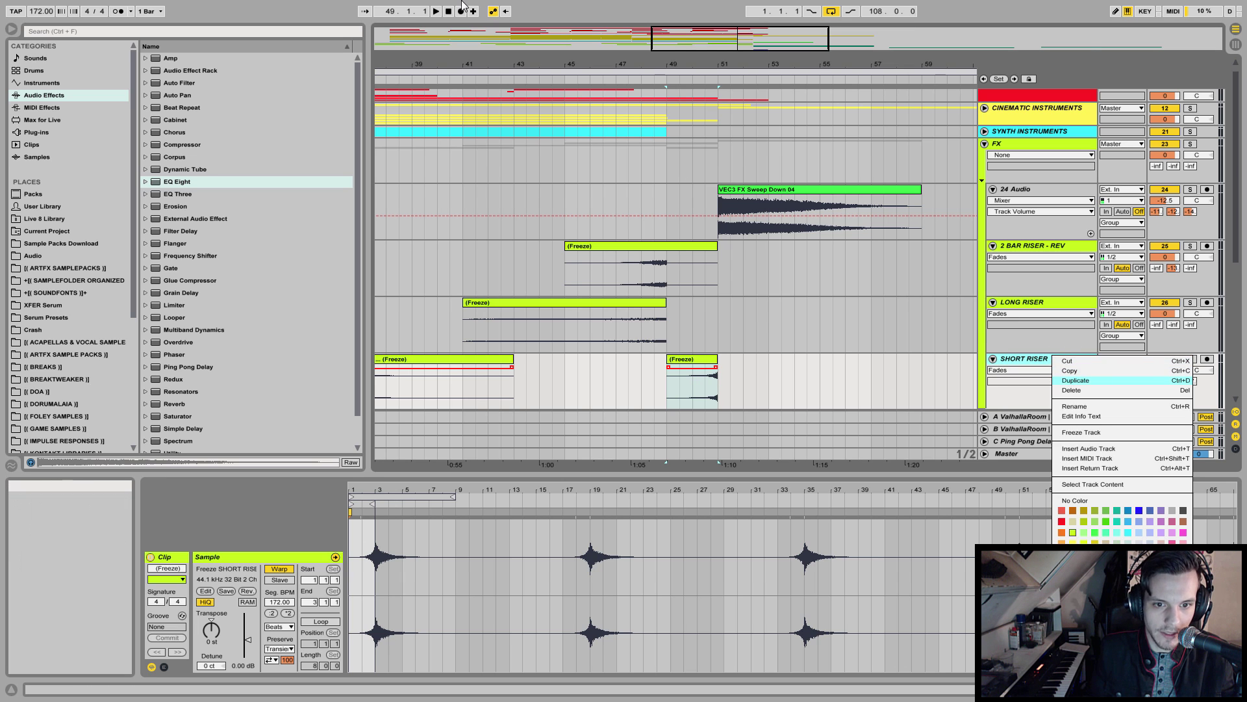
left_click_drag(531, 65, 605, 64)
left_click_drag(605, 362, 329, 376)
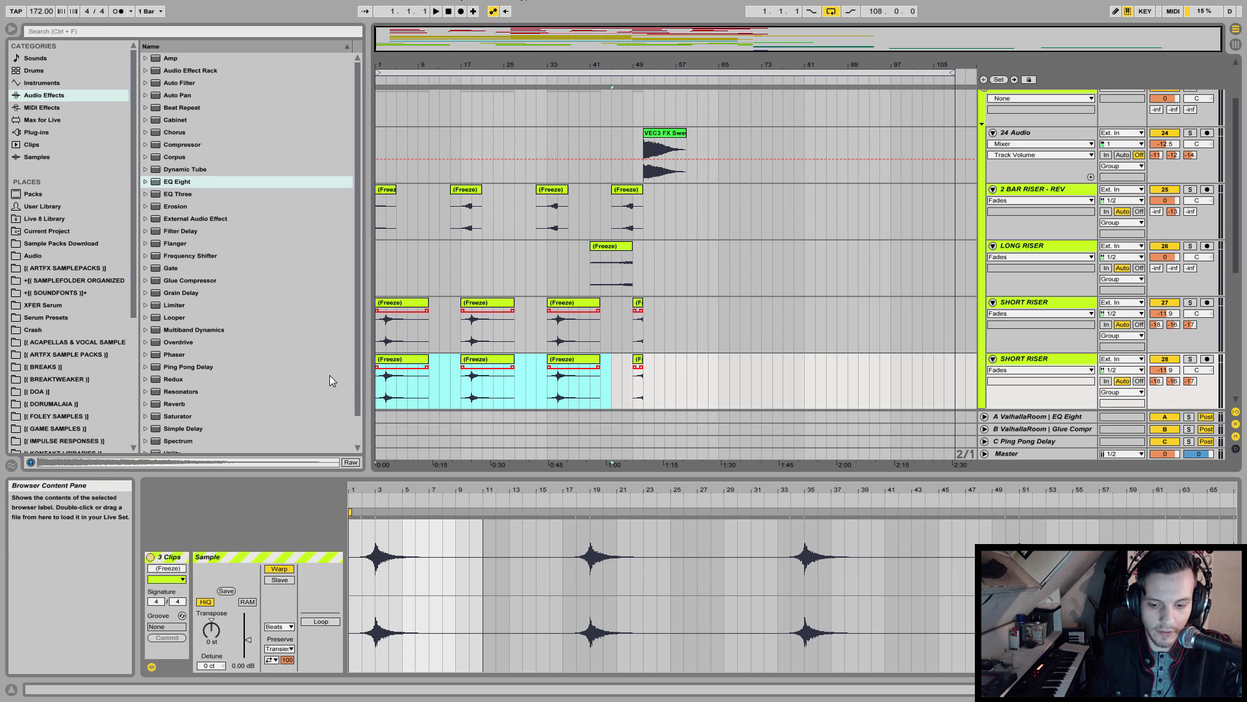
key("Delete")
key("Delete")
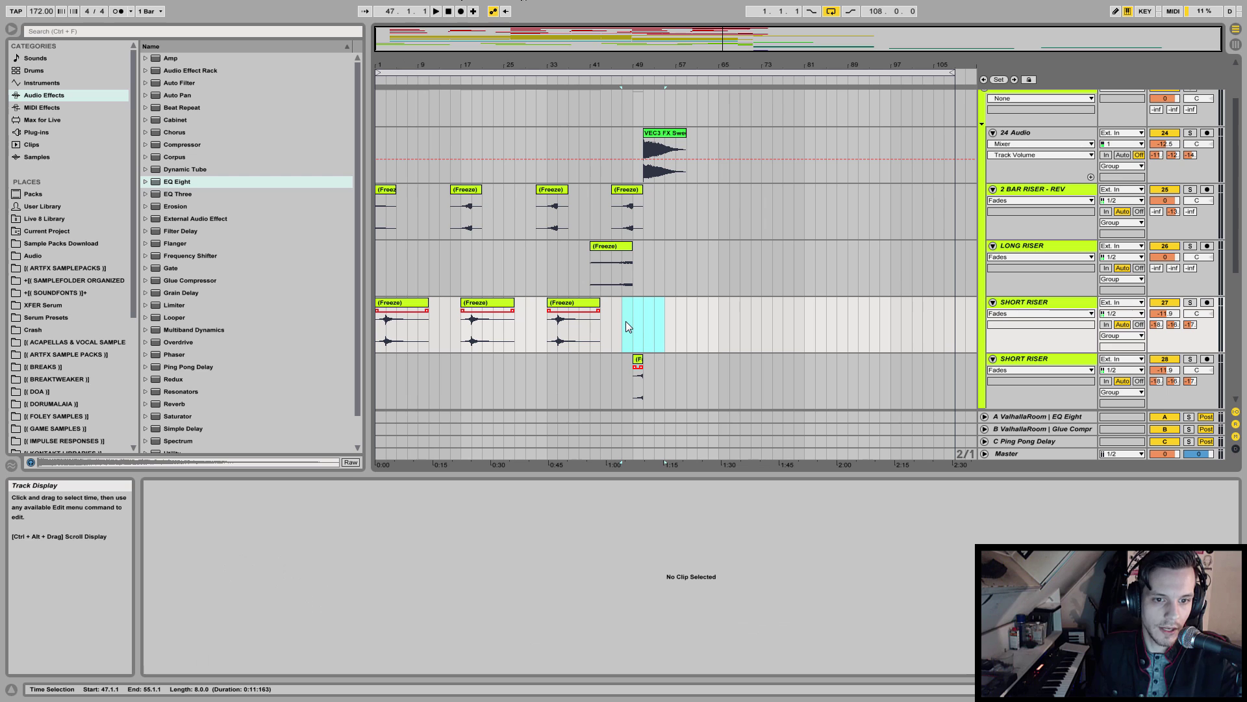
left_click(638, 321)
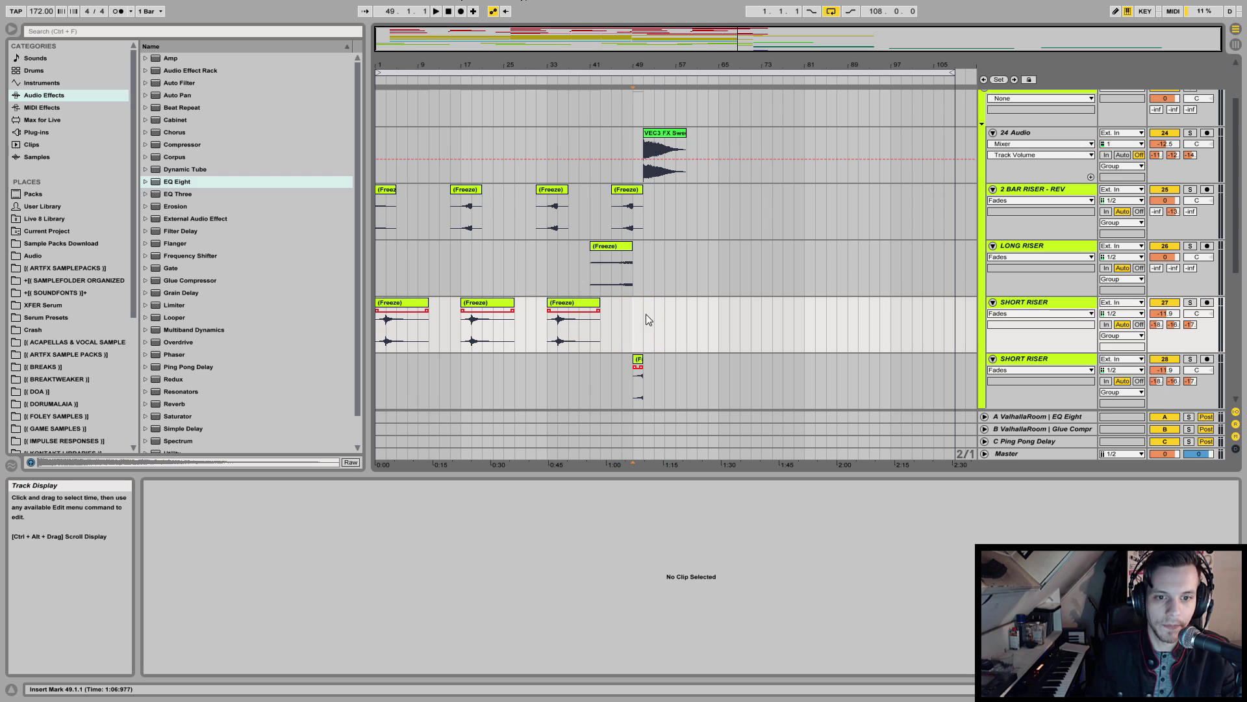
- Trim the start of the duplicated riser clip to bar 50, shape a curved fade-in, and play it into the drop
left_click(1095, 385)
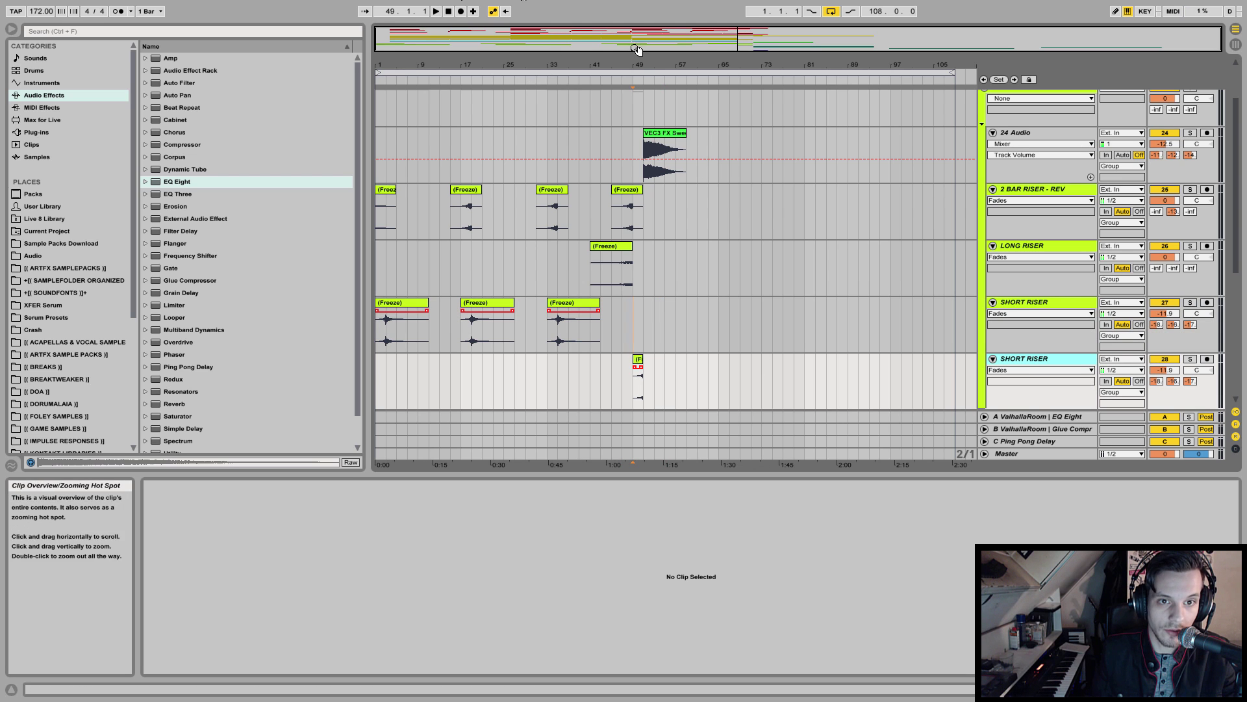
left_click_drag(636, 49, 747, 71)
left_click_drag(604, 362, 655, 371)
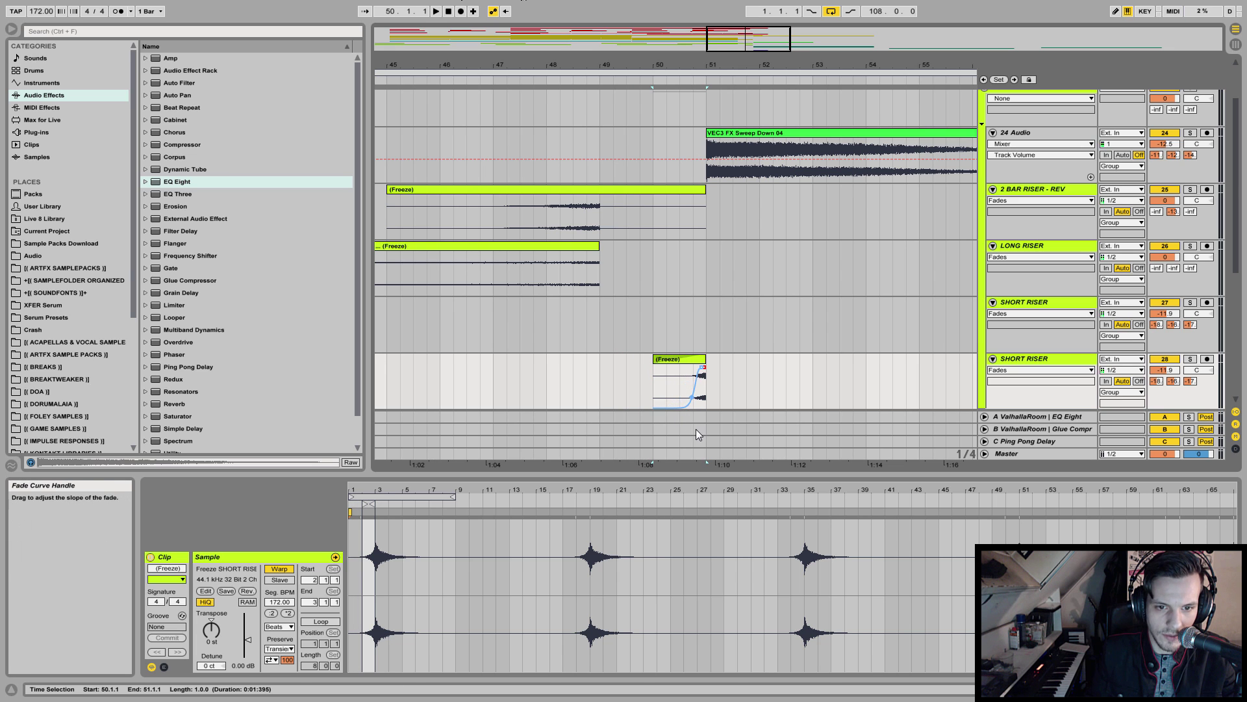
left_click(653, 379)
key("space")
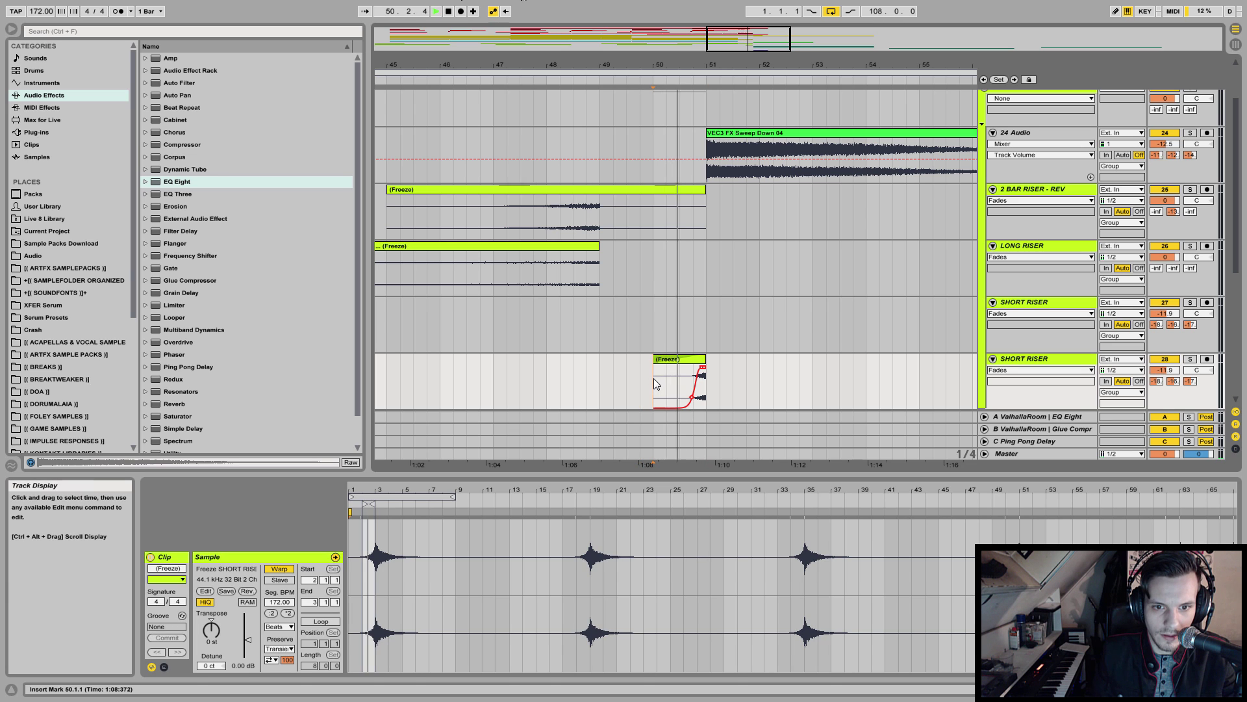
key("space")
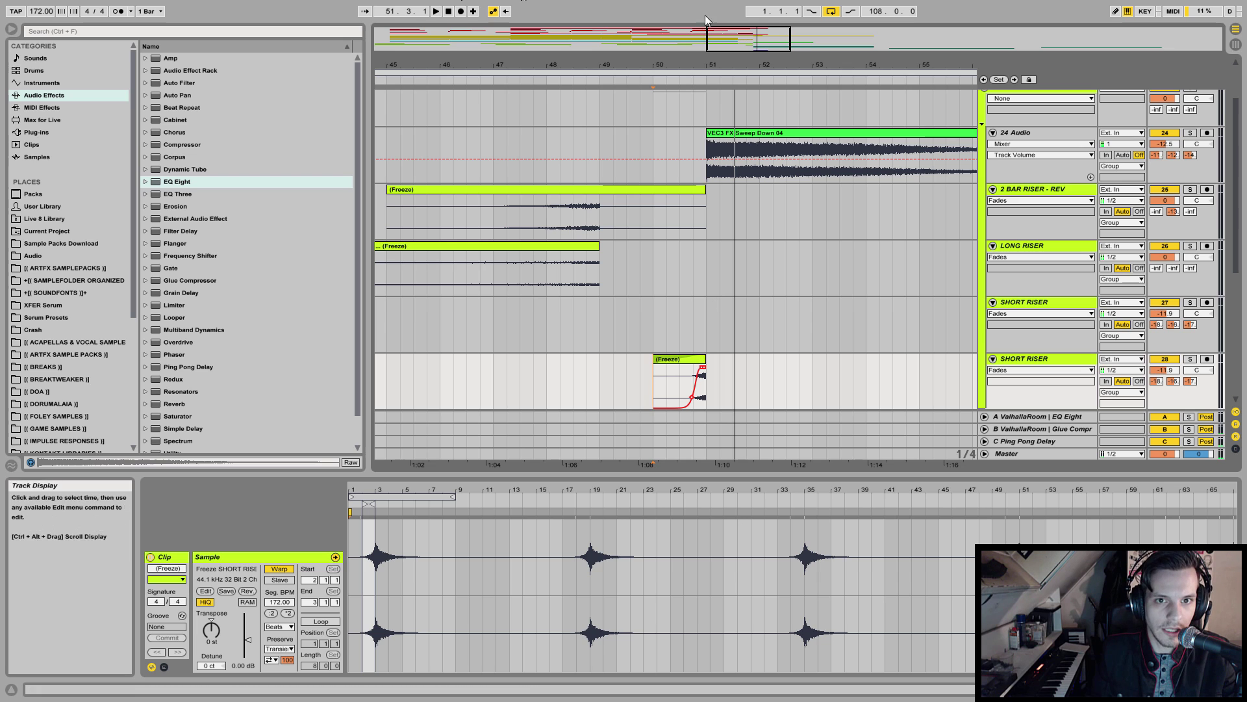
- Audition the duplicated riser again and trim its clip start to 50.3.1
scroll(715, 380, "up", 4)
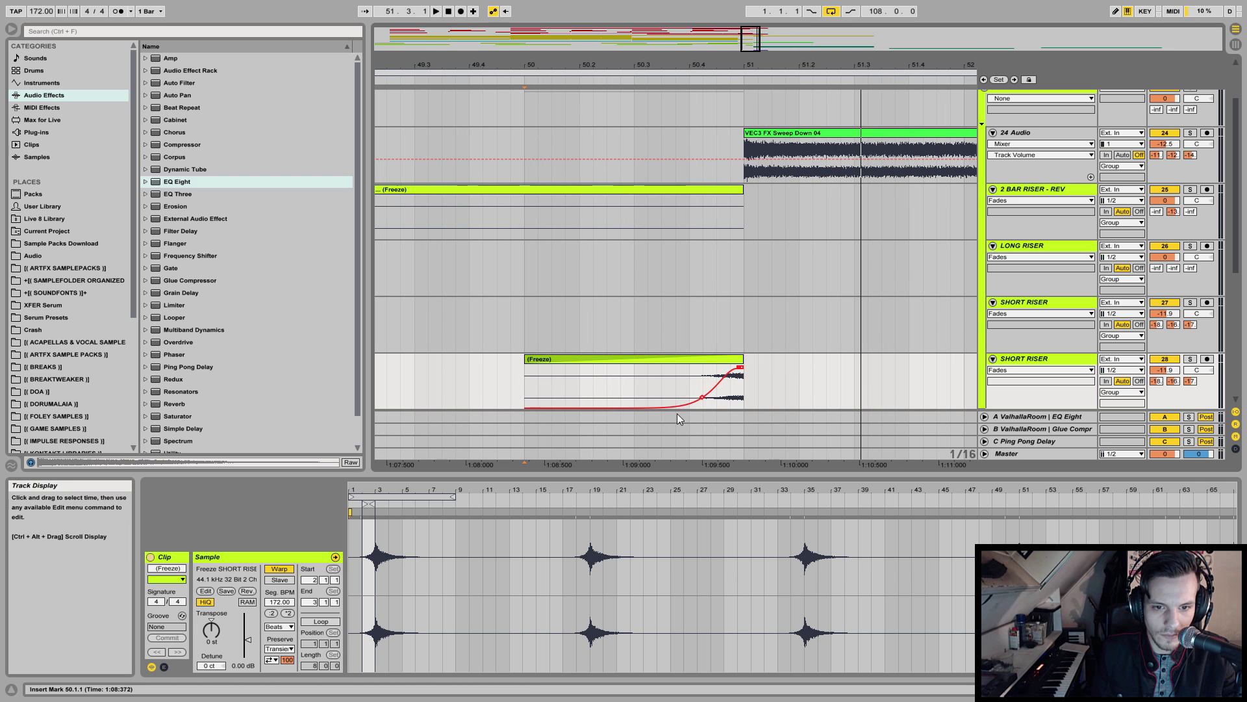
key("space")
key("space")
left_click(529, 359)
left_click_drag(529, 362, 635, 368)
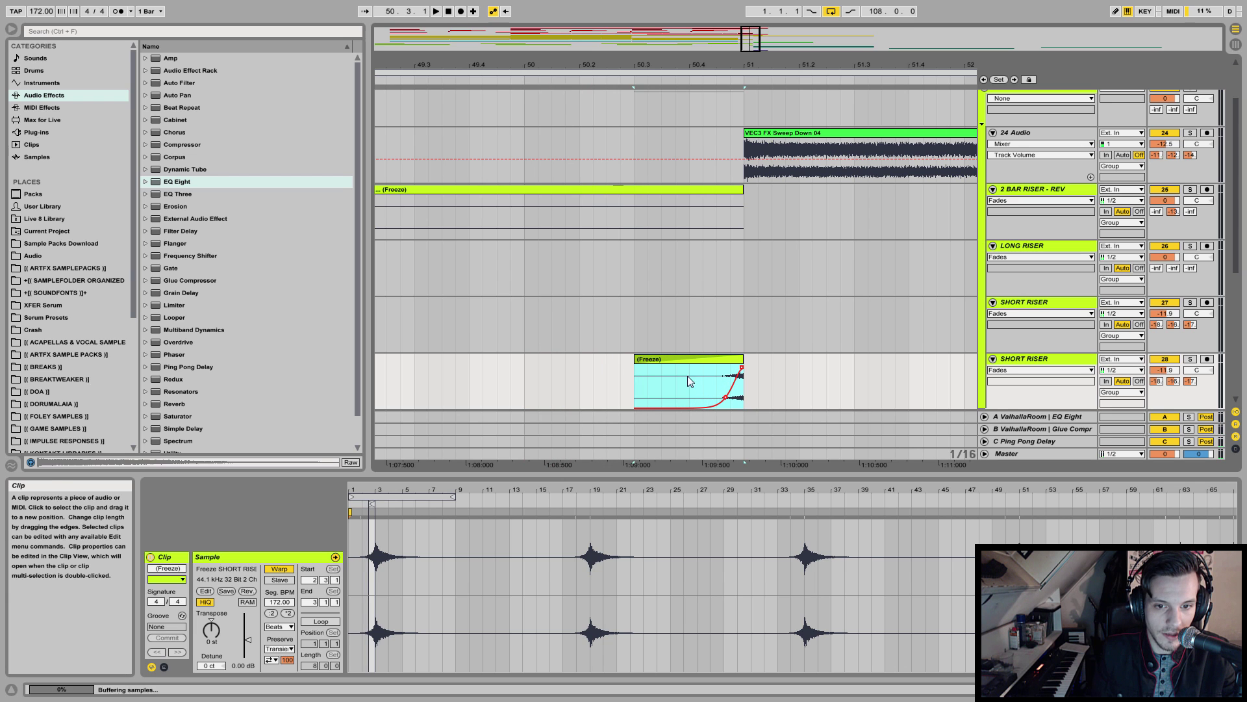
- Play the duplicated SHORT RISER clip from 50.3.1 into the drop and set its track volume to -21.4 dB
left_click(633, 380)
key("space")
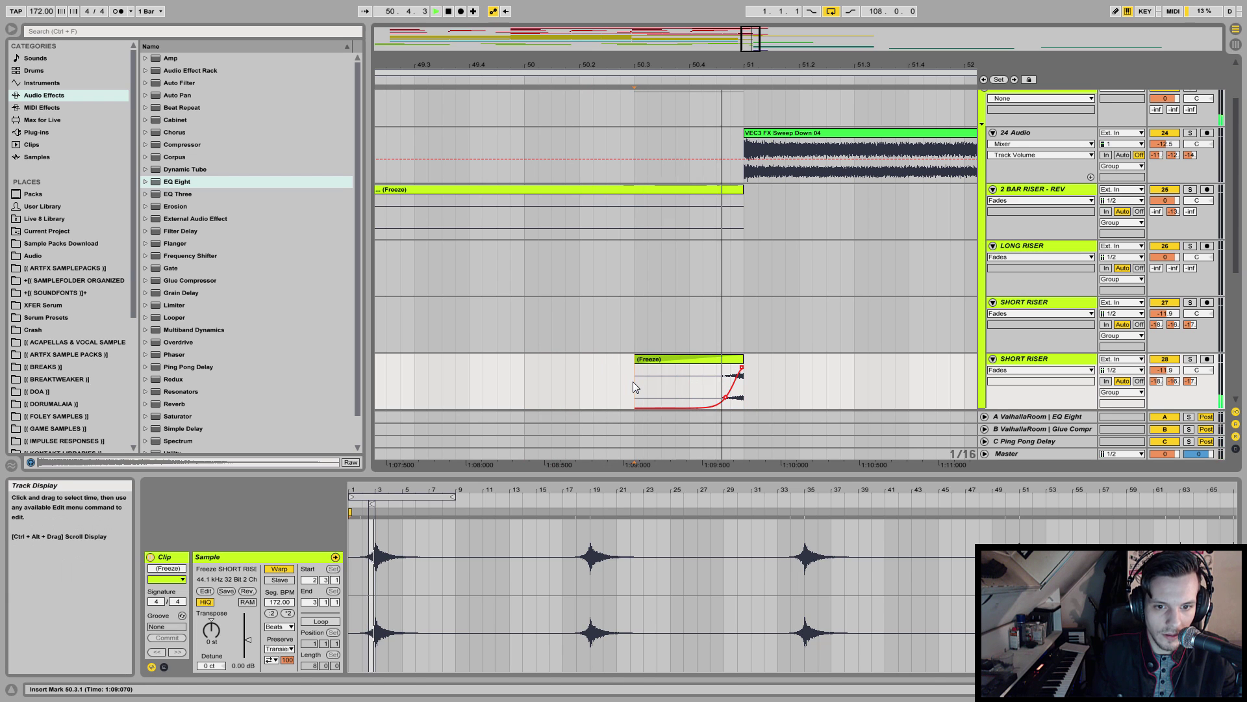
key("space")
left_click_drag(1164, 370, 1165, 377)
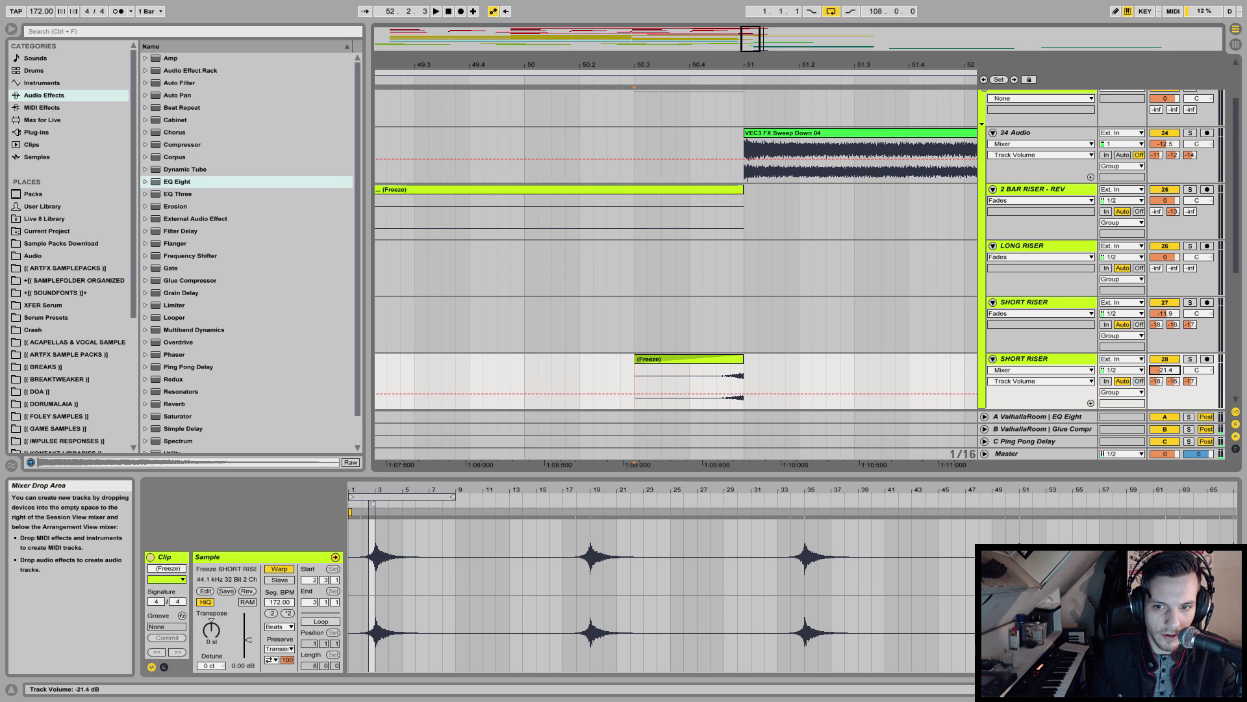
- Play the arrangement from bar 49 through the drop to check the quieter riser in context
left_click_drag(474, 64, 468, 19)
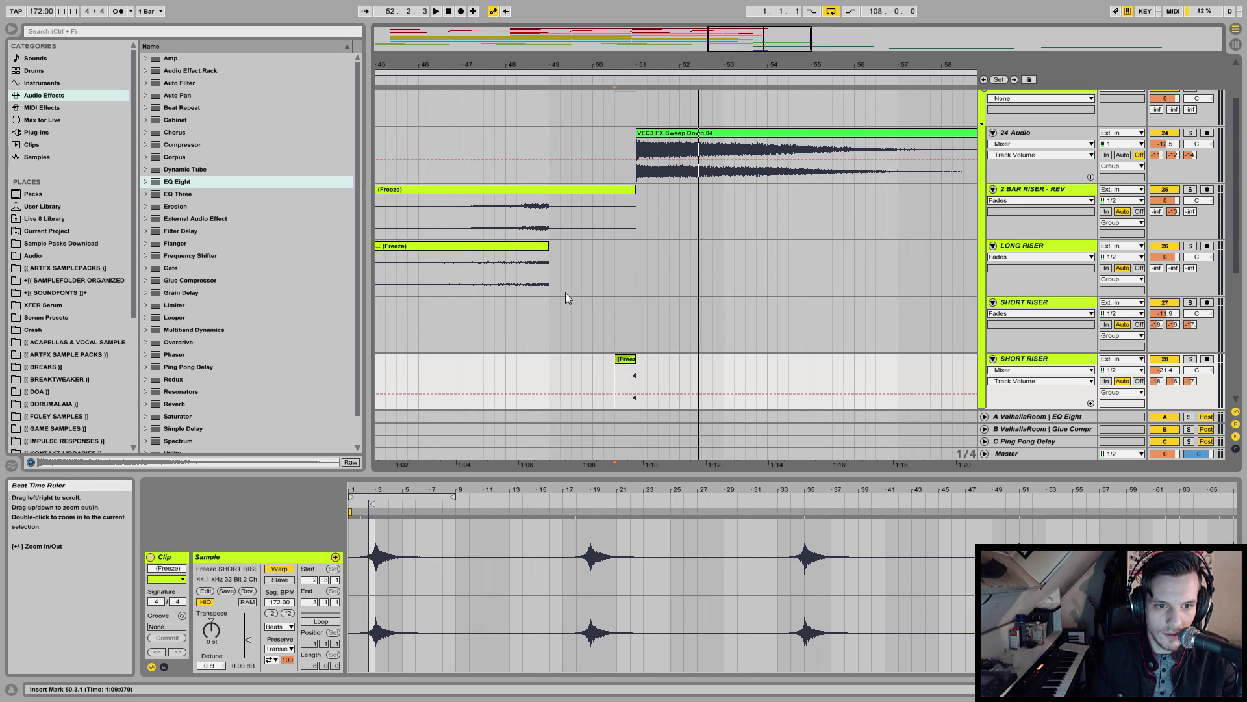
left_click(551, 368)
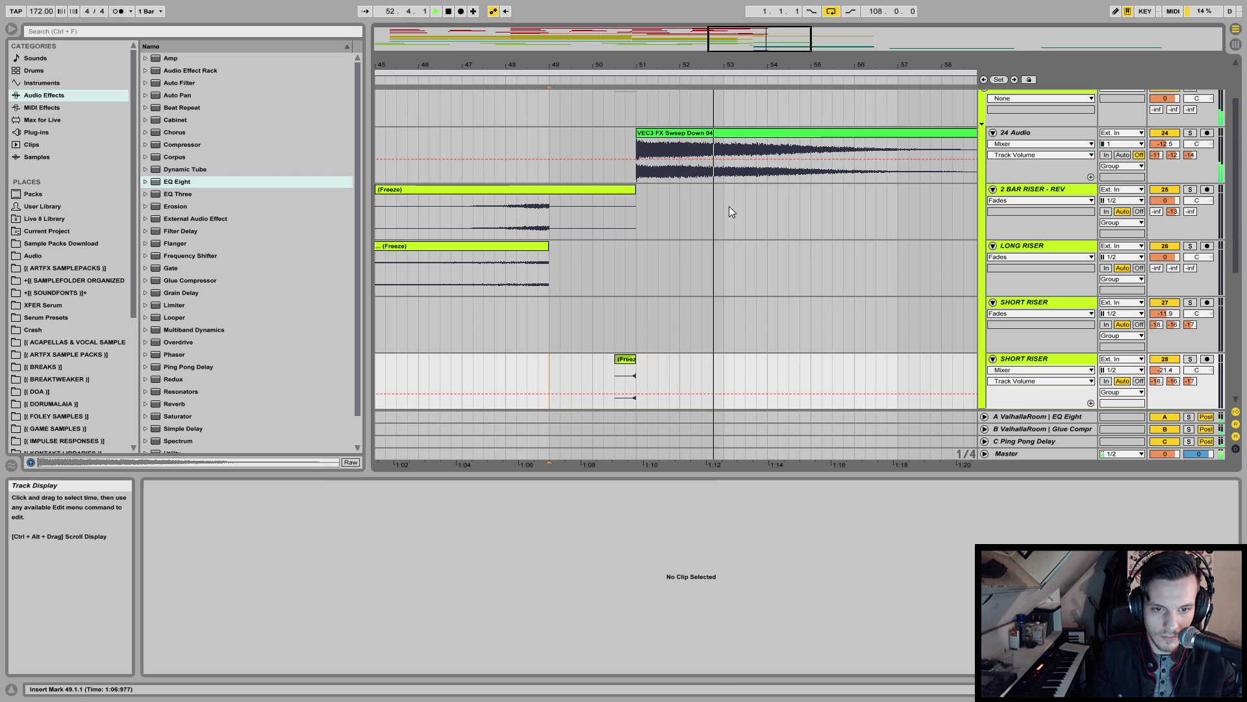
key("space")
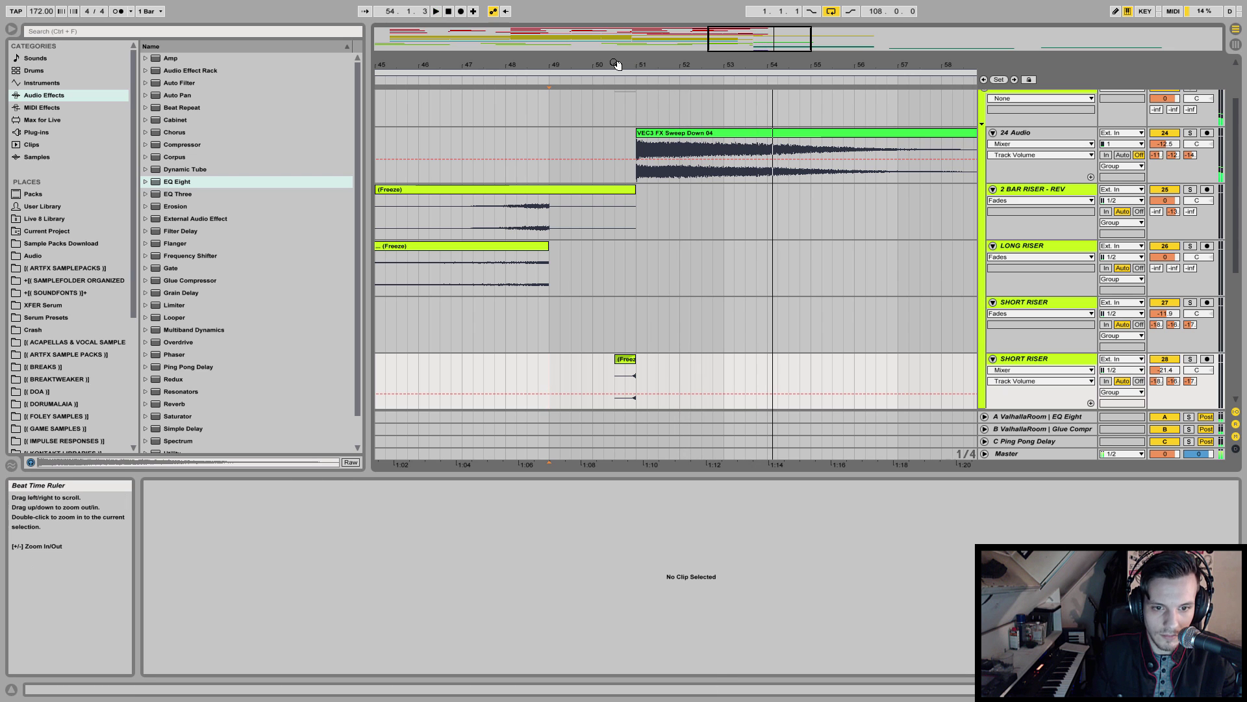
- Select the duplicated SHORT RISER clip before bar 51 and fold the FX group
left_click_drag(614, 63, 615, 62)
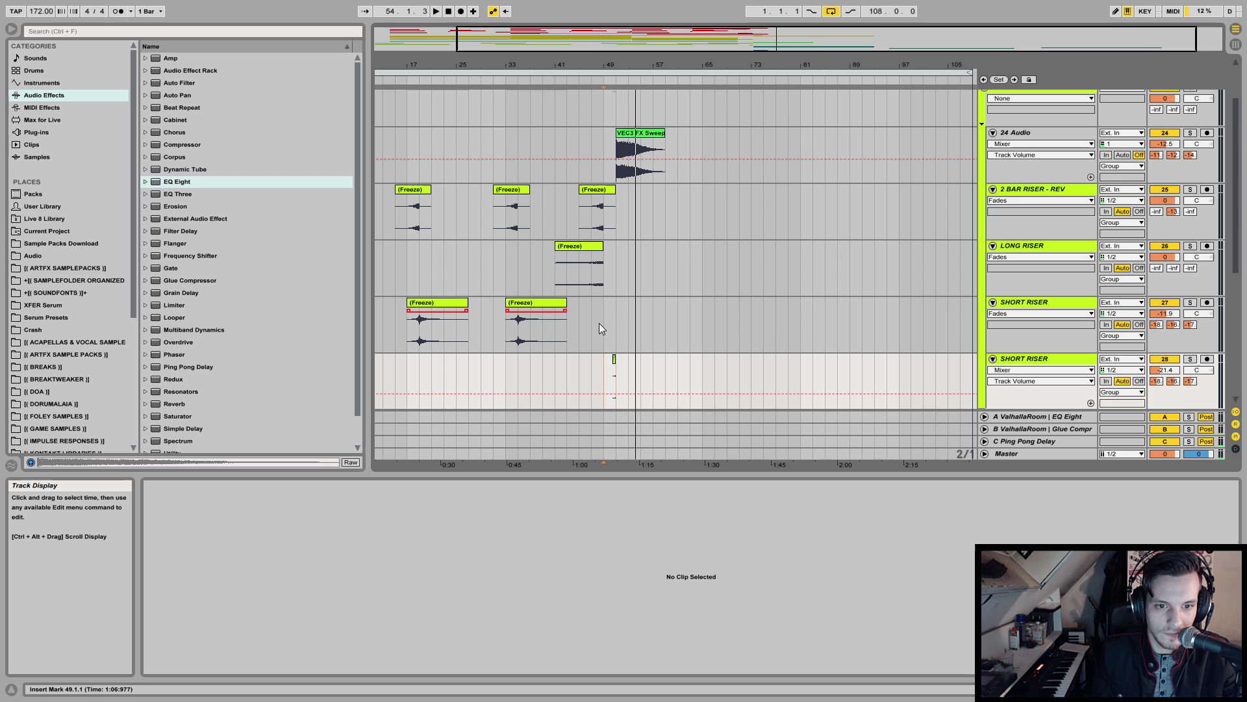
left_click(614, 359)
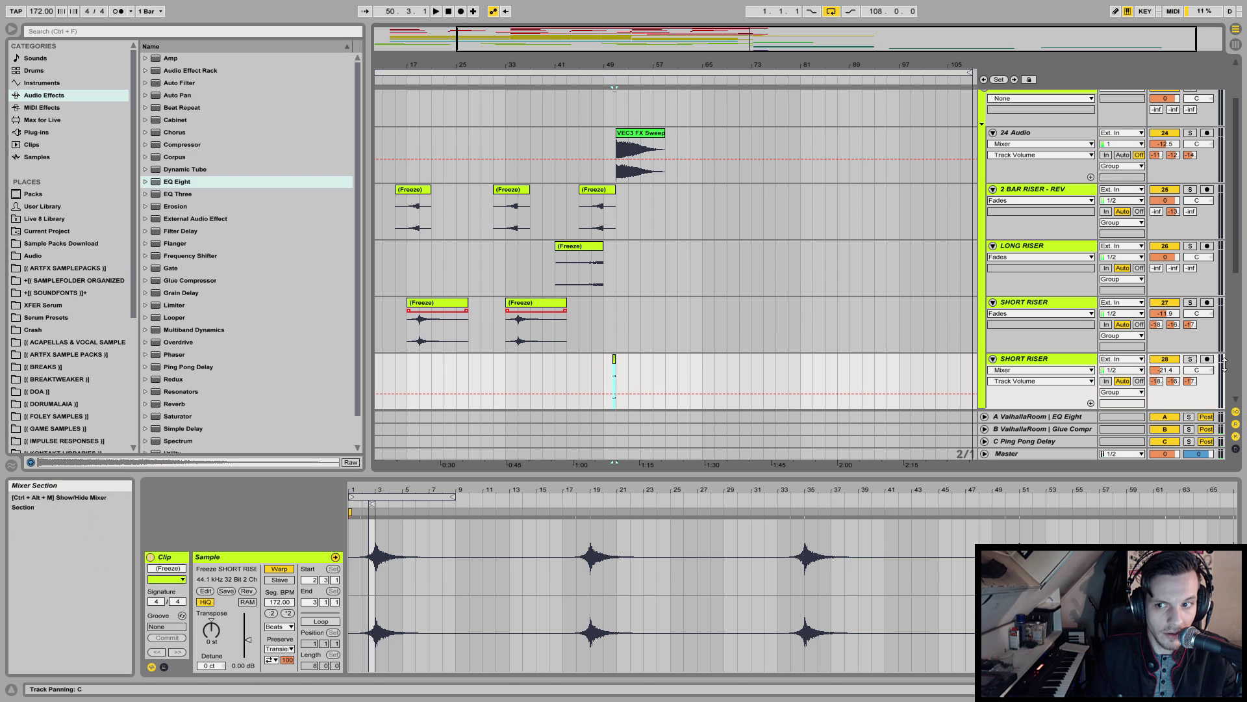
scroll(998, 159, "up", 3)
left_click(984, 155)
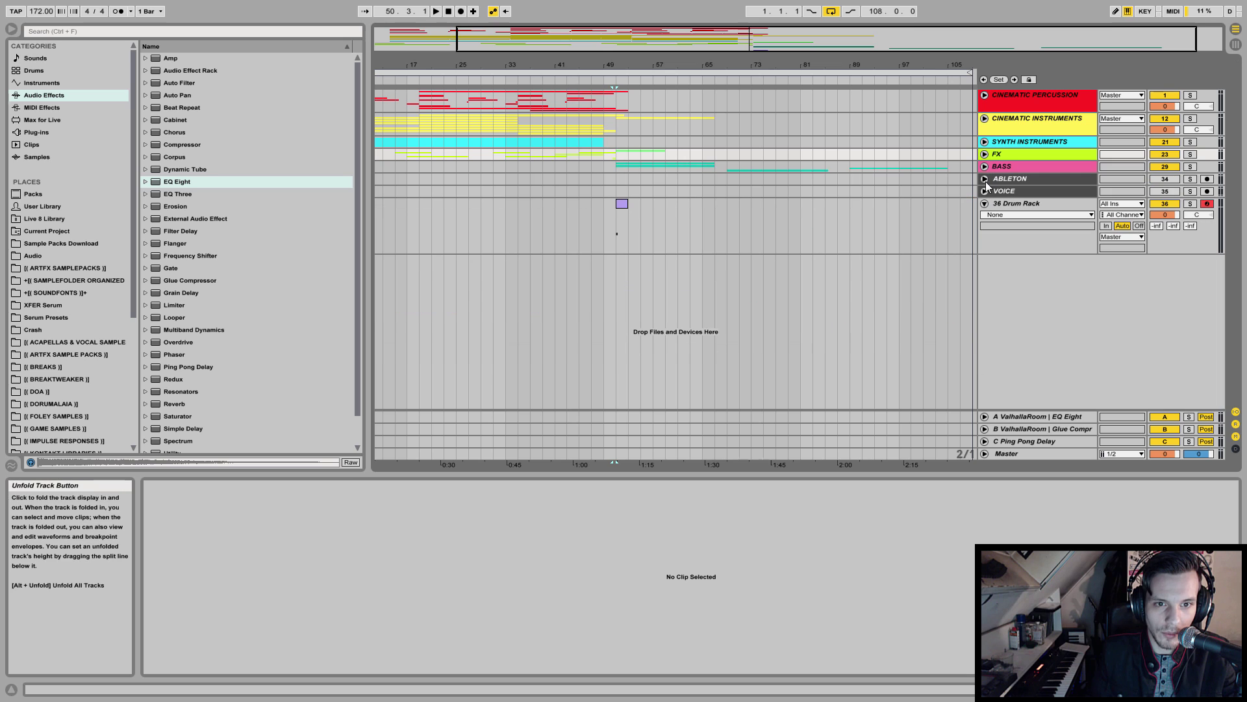
- Unfold the BASS group, examine the notes of the bar 51 clip on 31 Freeze 27-Serum, and fold the group again
left_click(615, 167)
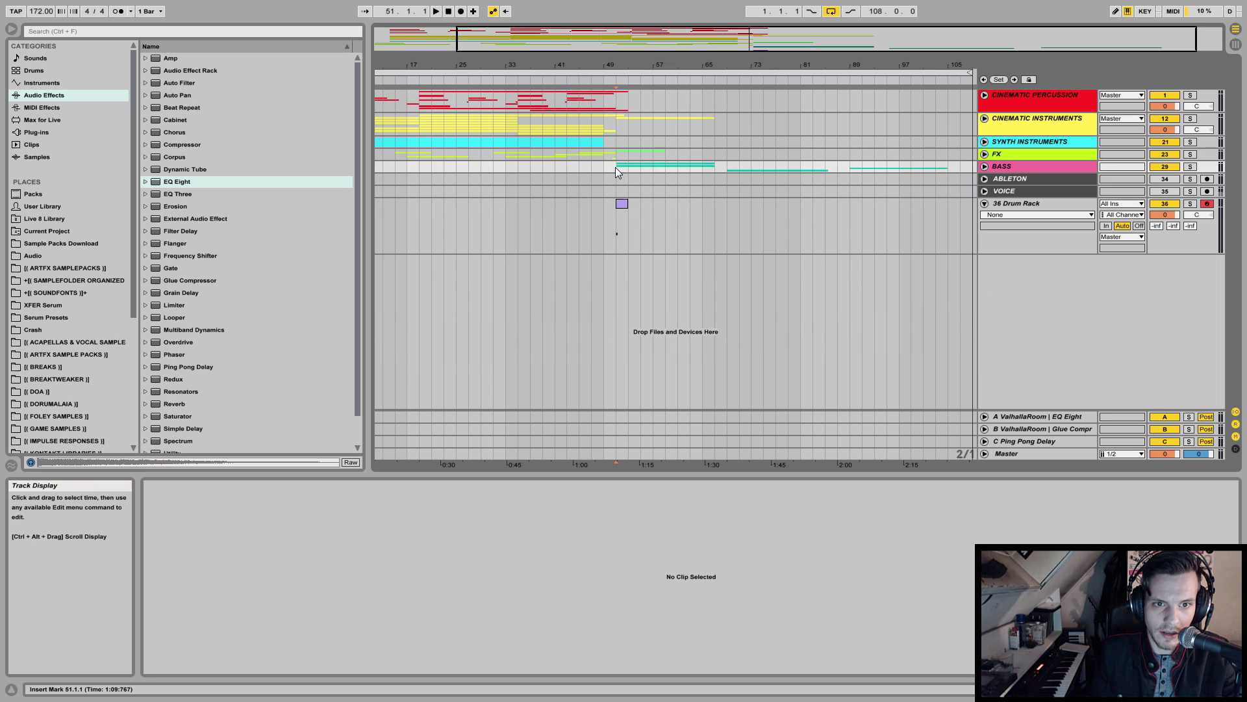
left_click(984, 166)
left_click(617, 294)
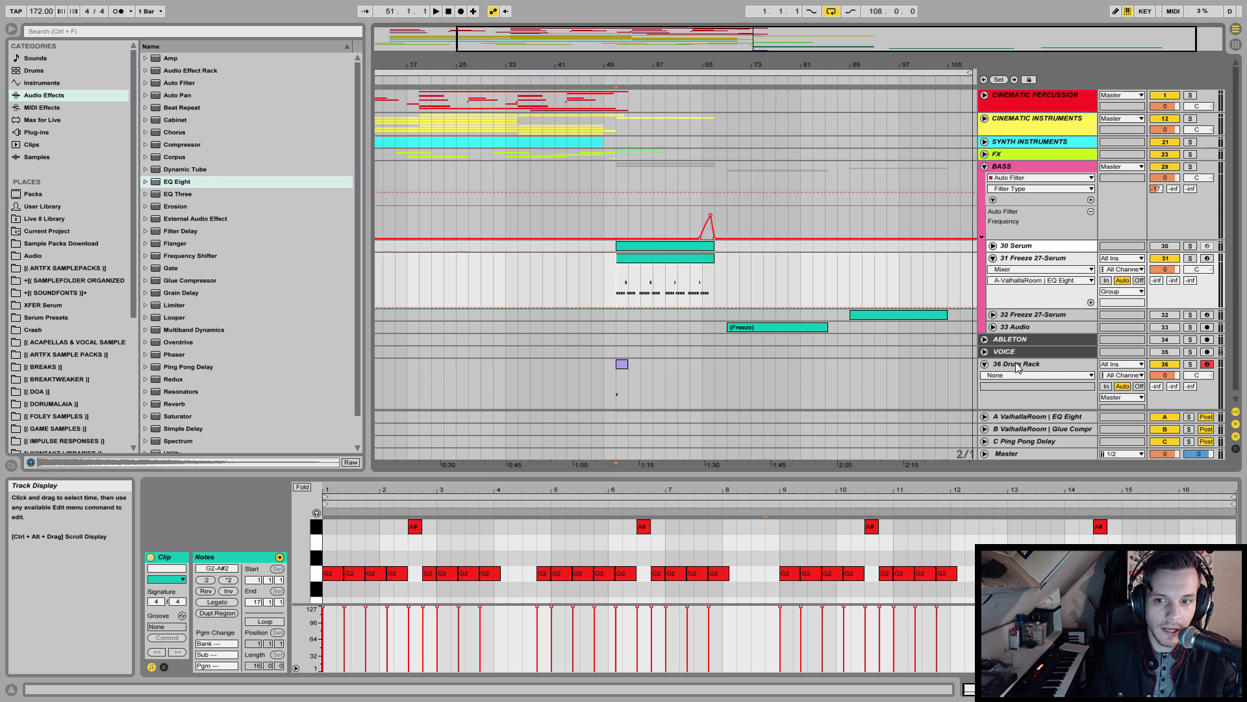
left_click(995, 354)
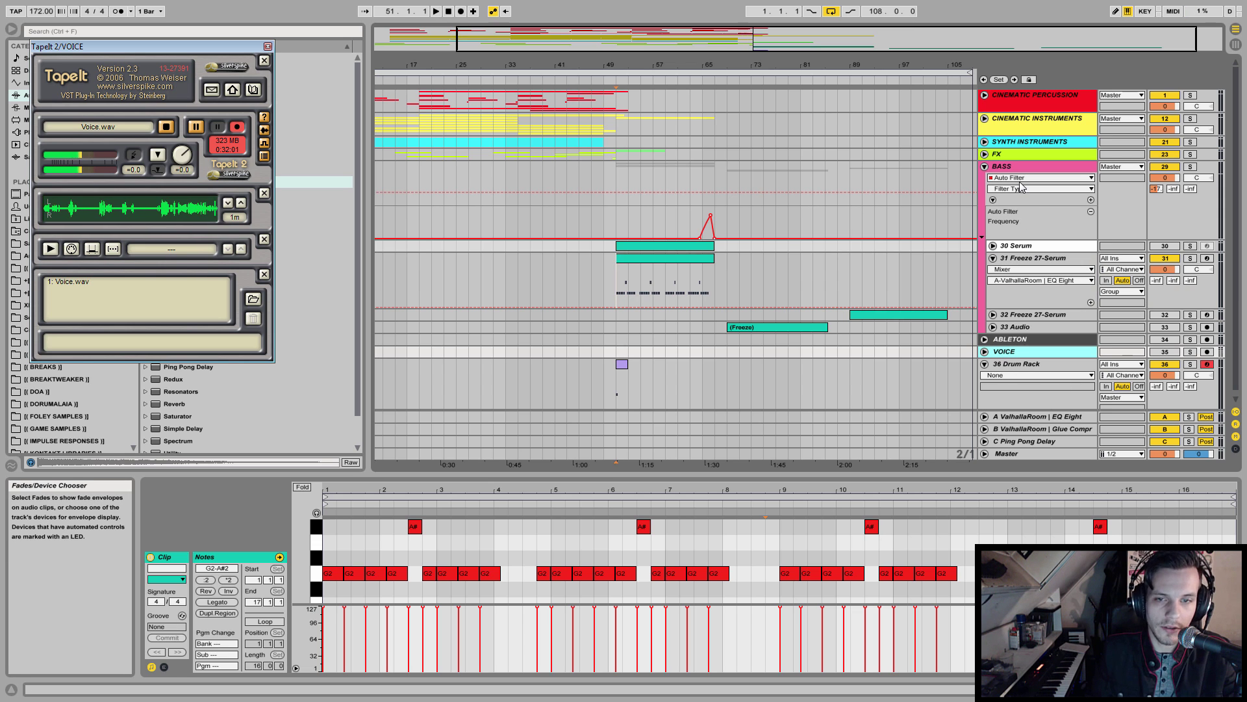
left_click(976, 163)
left_click(984, 166)
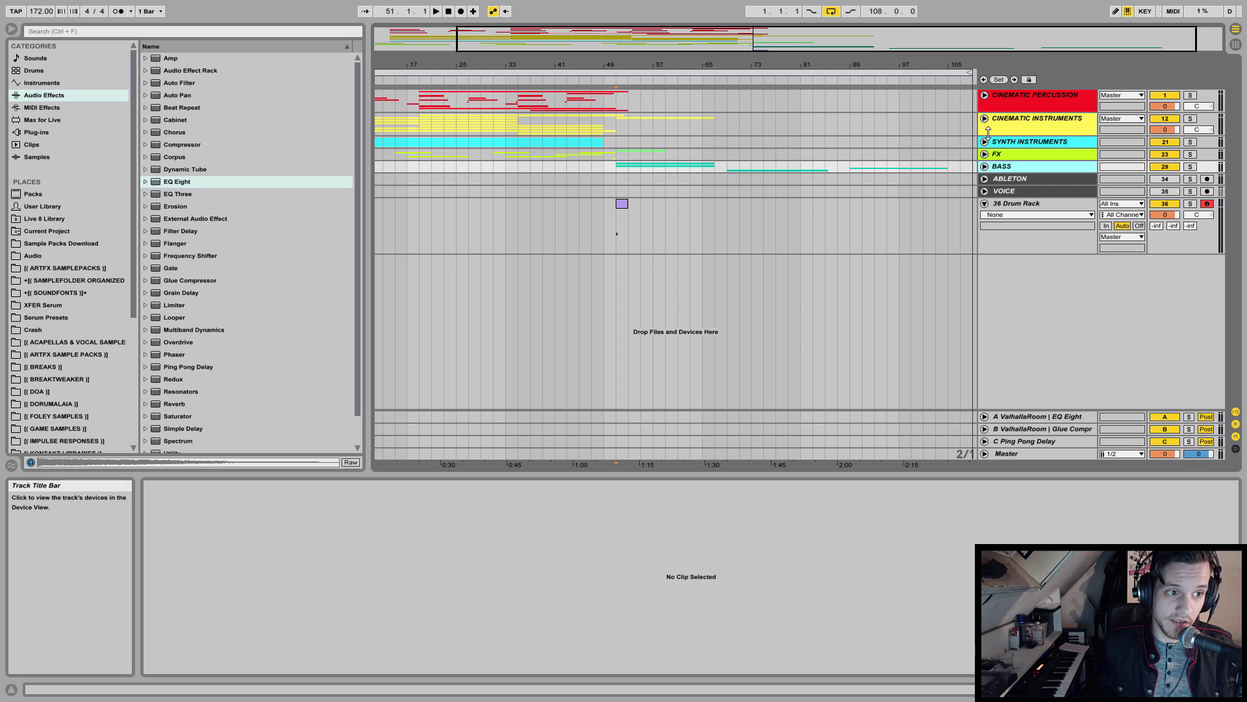
- Inspect the kick clip on the 36 Drum Rack track and play the arrangement from bar 51
left_click(614, 194)
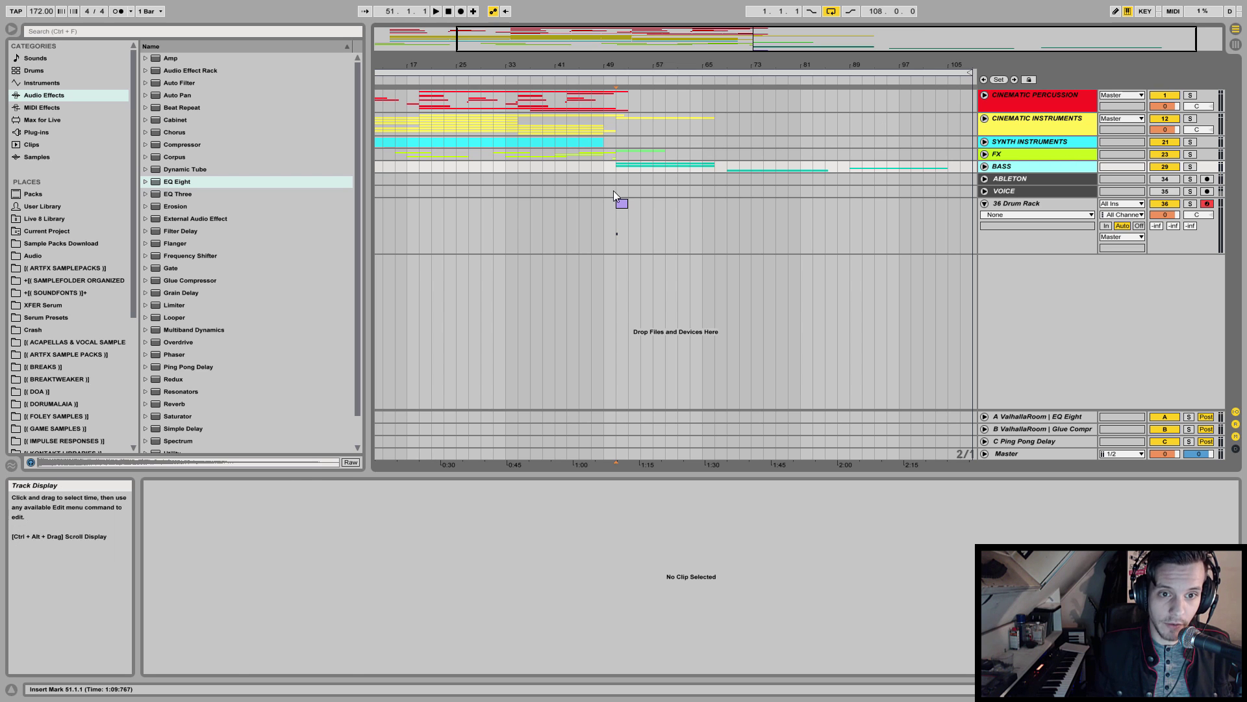
left_click(620, 203)
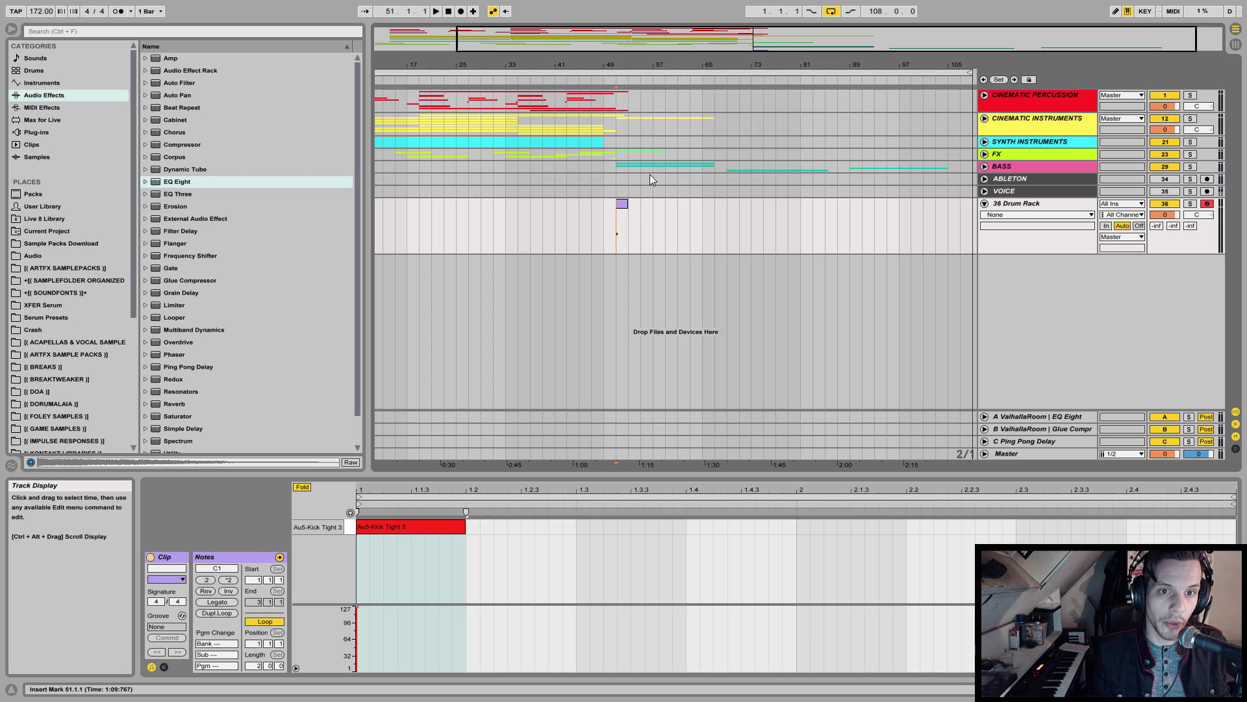
left_click_drag(632, 62, 658, 59)
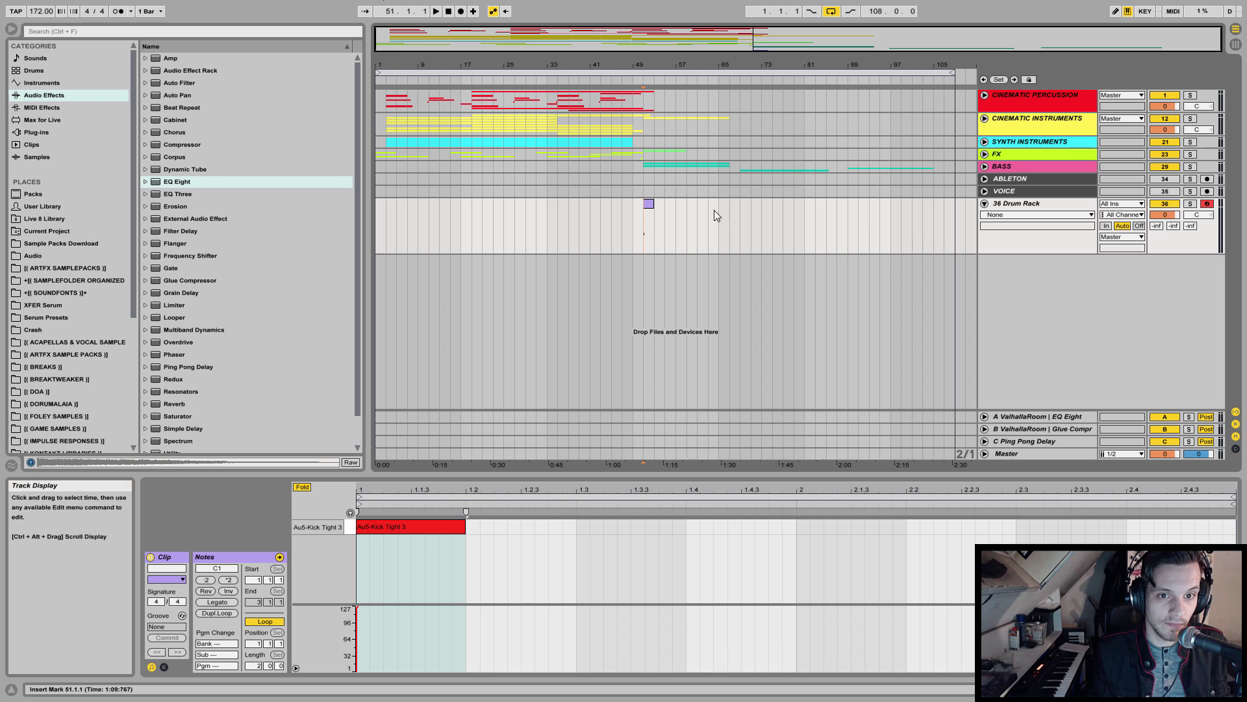
left_click(641, 167)
key("space")
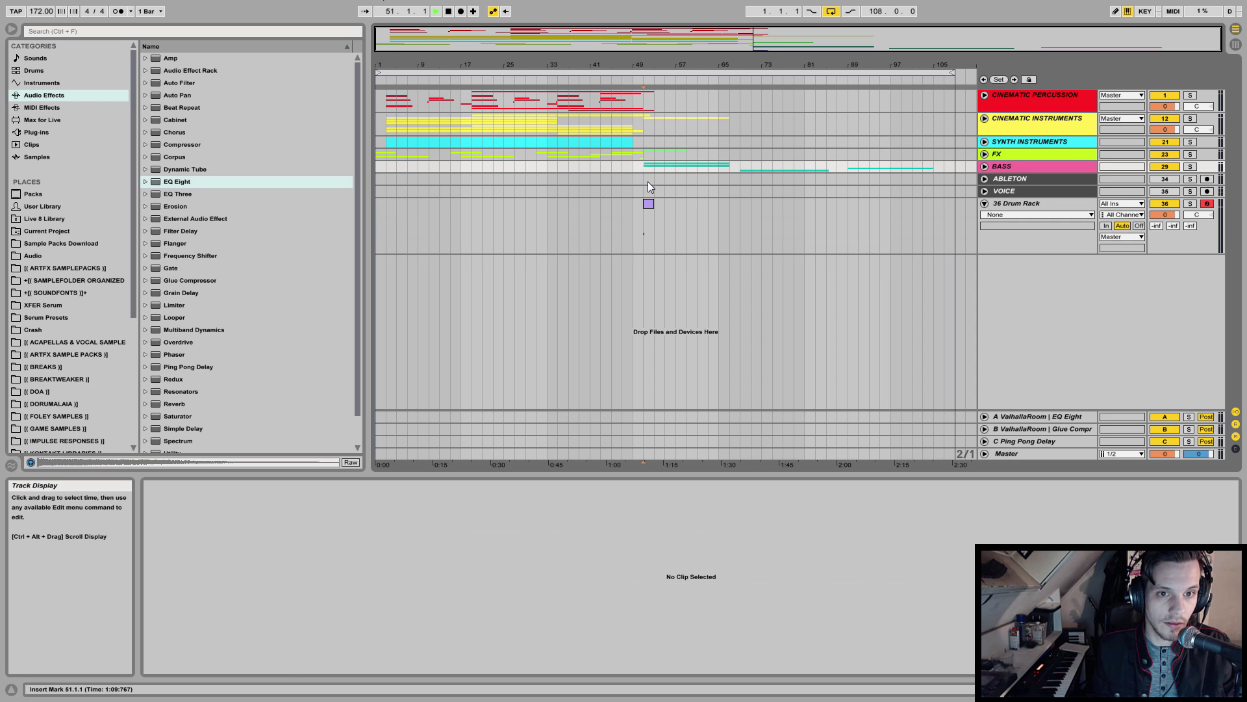